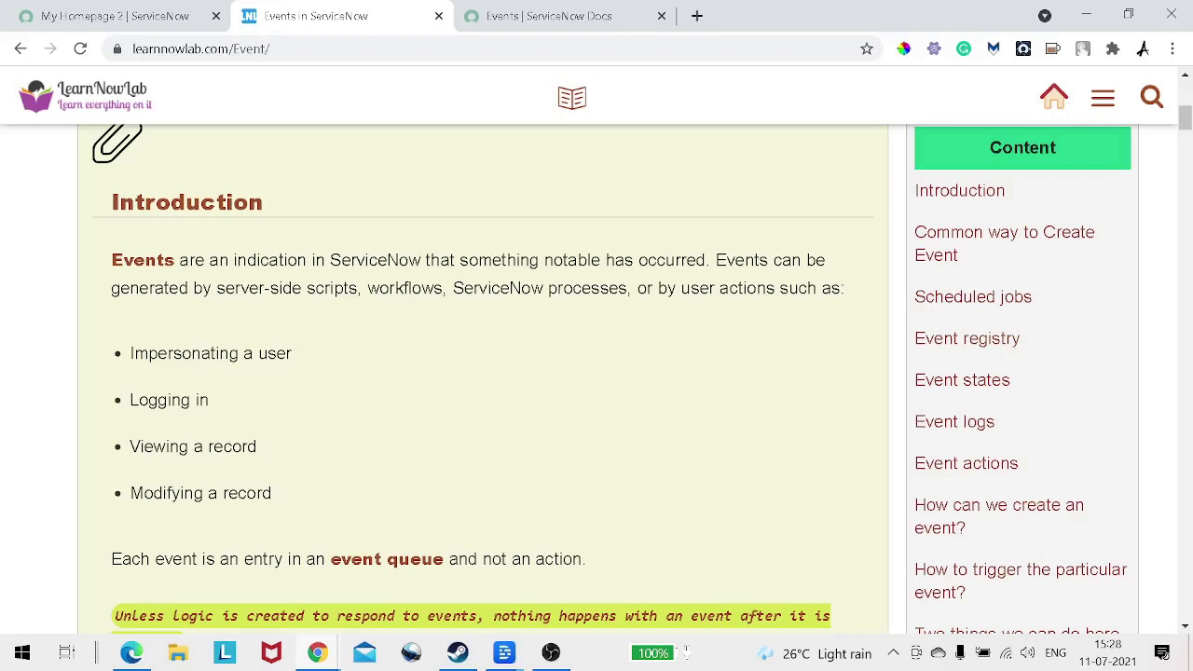
Step: Scroll the Events article past the Email notification bullet to the 'Common way to Create Event' section
{"action": "scroll", "coordinate": [483, 373], "scroll_direction": "down", "scroll_amount": 1}
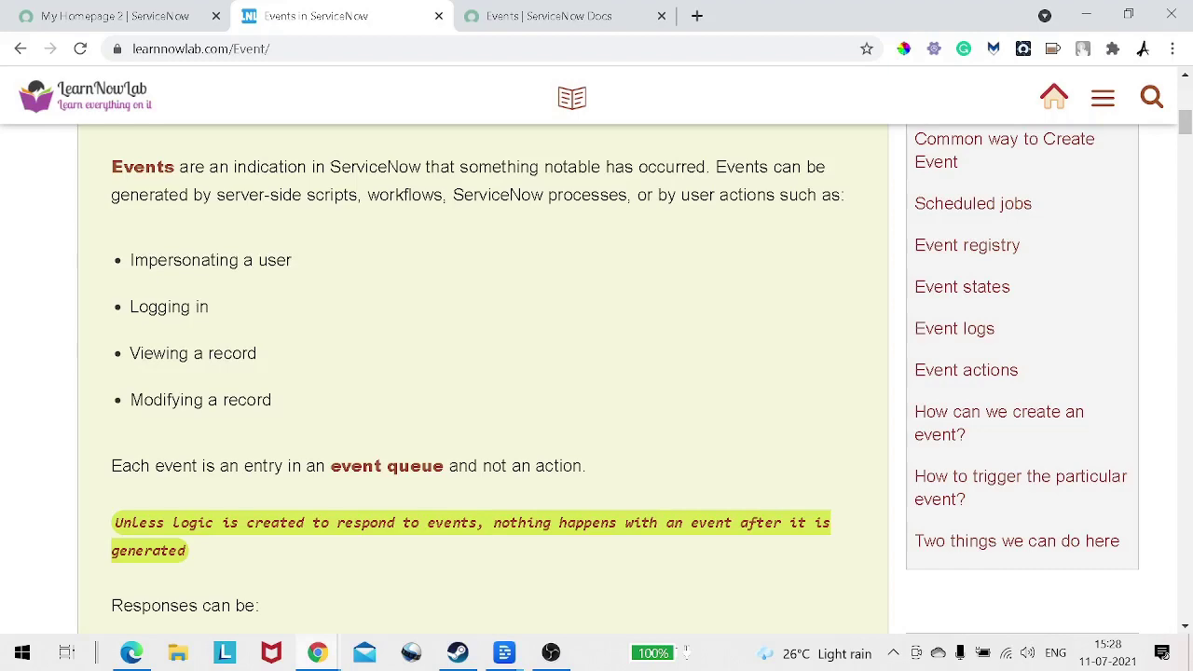
{"action": "scroll", "coordinate": [483, 373], "scroll_direction": "down", "scroll_amount": 3}
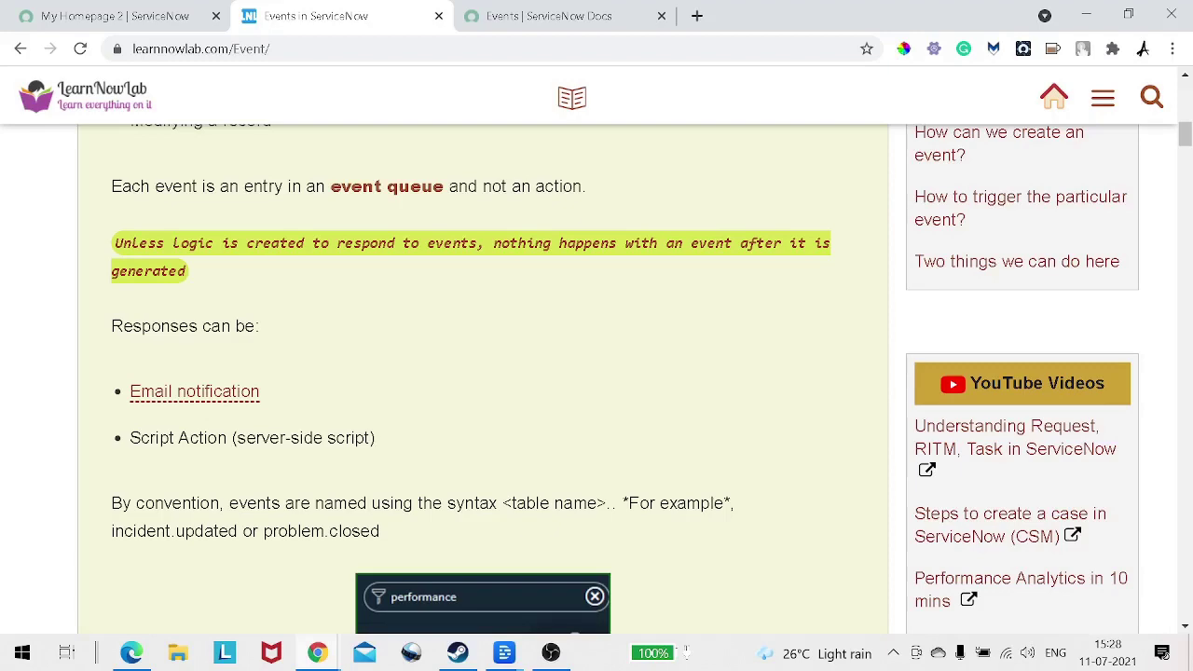
{"action": "left_click_drag", "start_coordinate": [130, 392], "coordinate": [260, 391]}
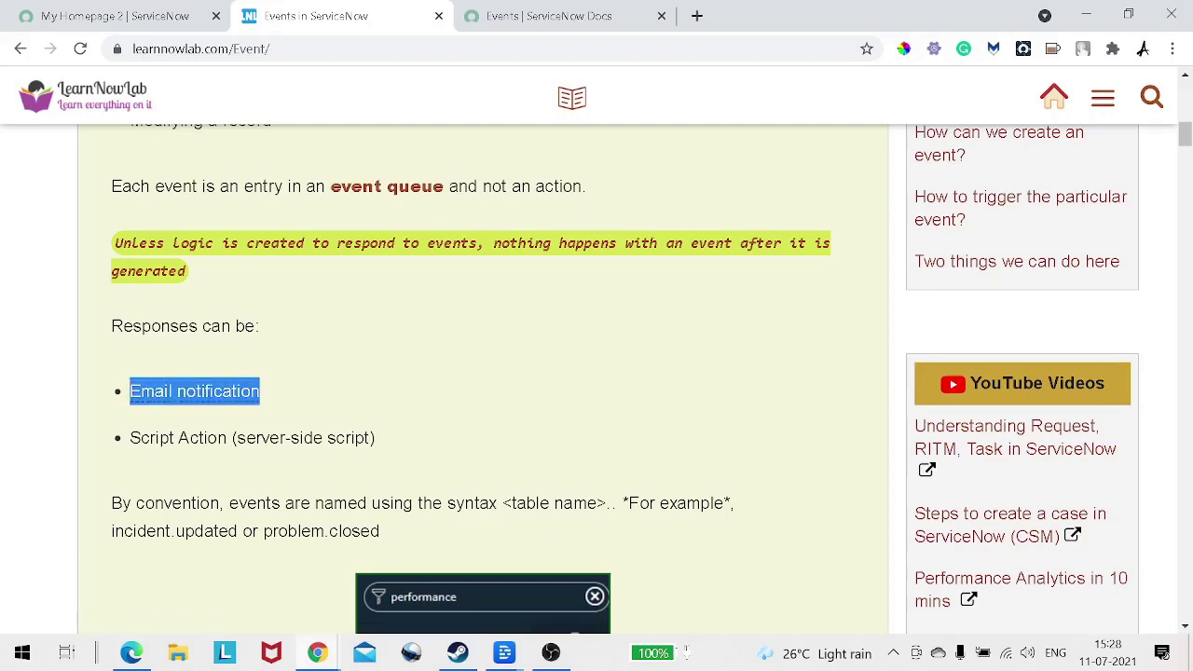
{"action": "scroll", "coordinate": [483, 373], "scroll_direction": "down", "scroll_amount": 8}
{"action": "scroll", "coordinate": [482, 373], "scroll_direction": "down", "scroll_amount": 2}
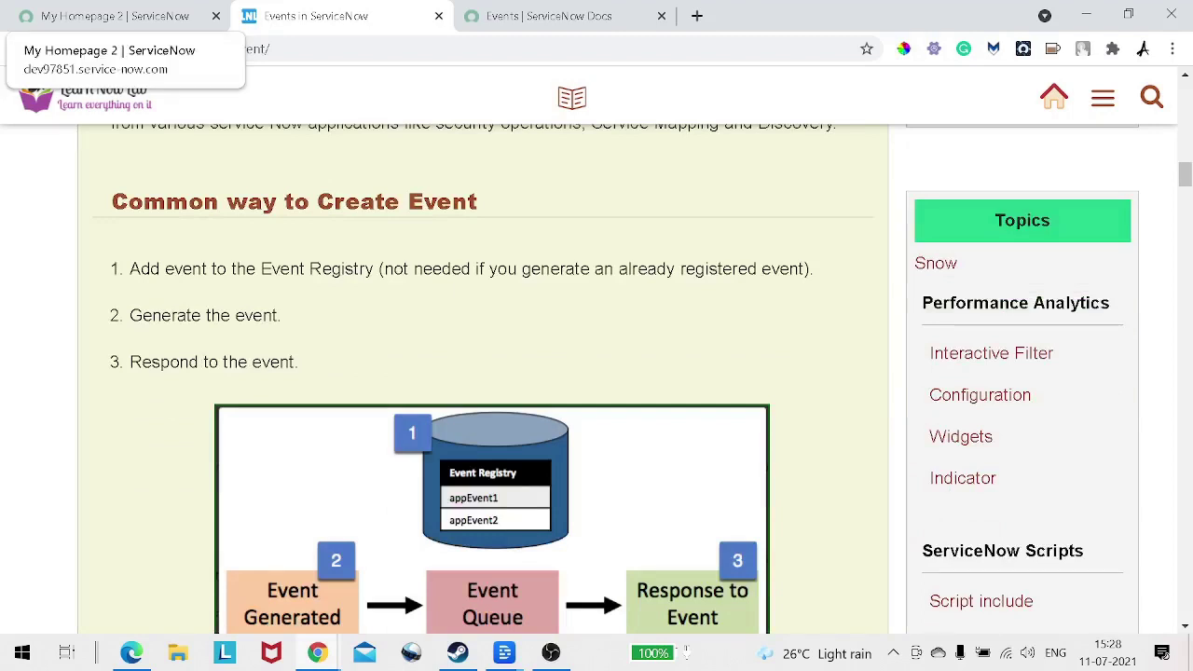
Step: Open incident INC0010047 from the incident.LIST results in a new tab, then return to My Homepage 2
{"action": "left_click", "coordinate": [112, 16]}
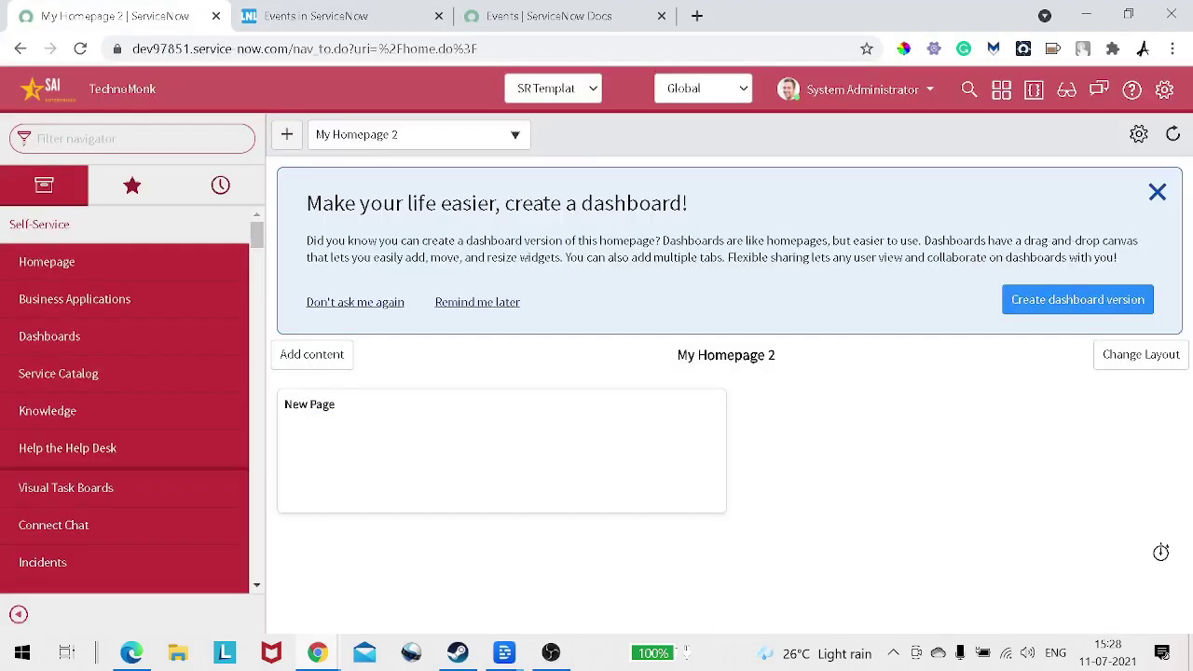
{"action": "left_click", "coordinate": [131, 139]}
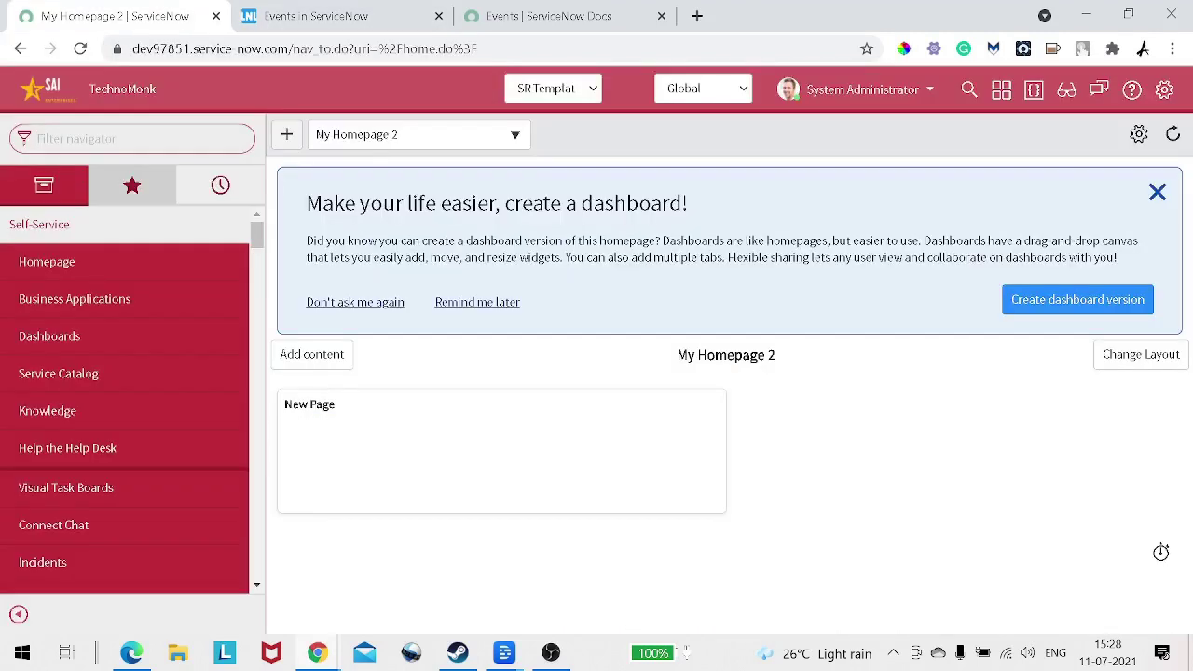
{"action": "type", "text": "incident"}
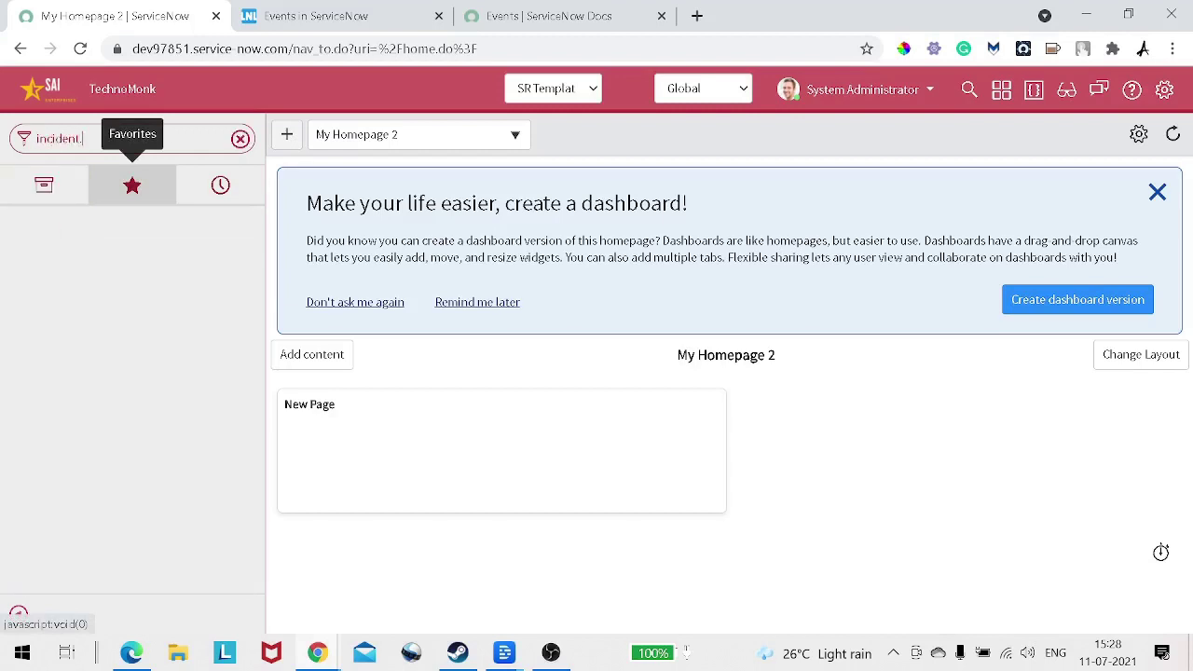
{"action": "type", "text": " LIST"}
{"action": "key", "text": "Return"}
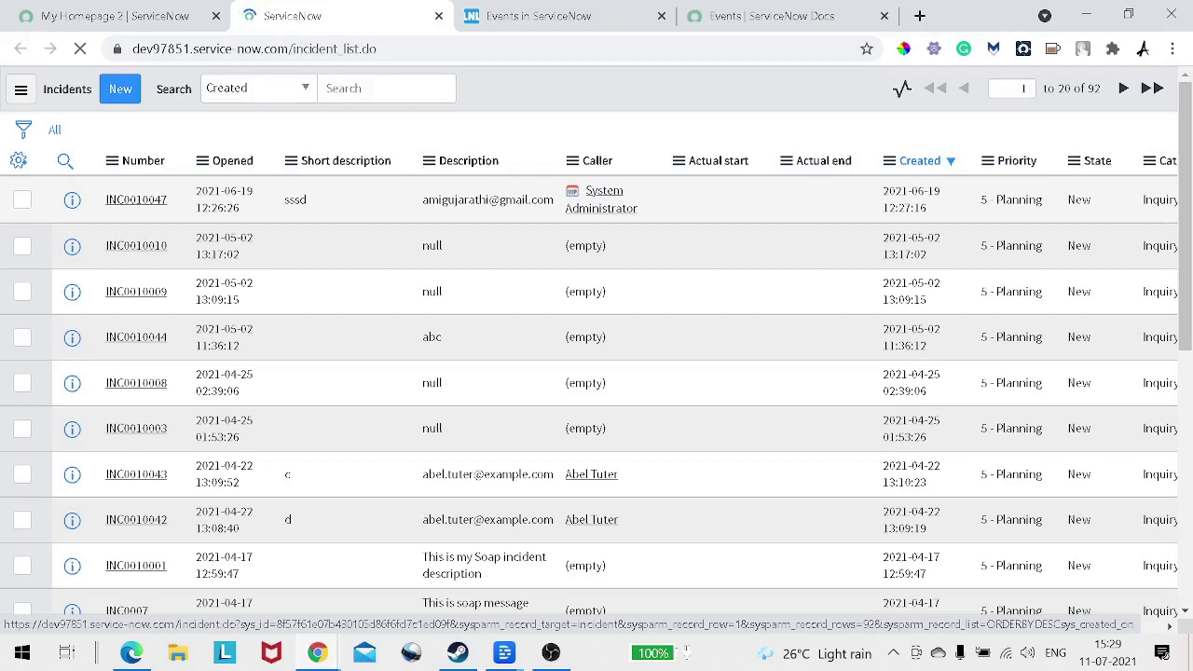
{"action": "left_click", "coordinate": [136, 200]}
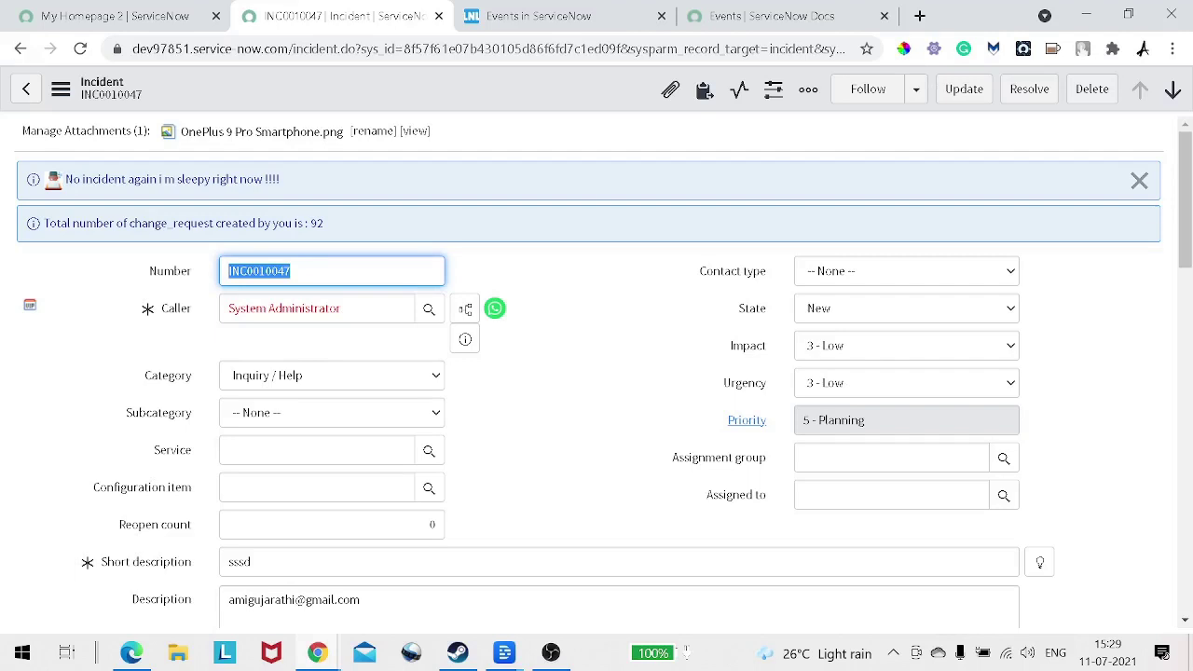
{"action": "key", "text": "ctrl+shift+Tab"}
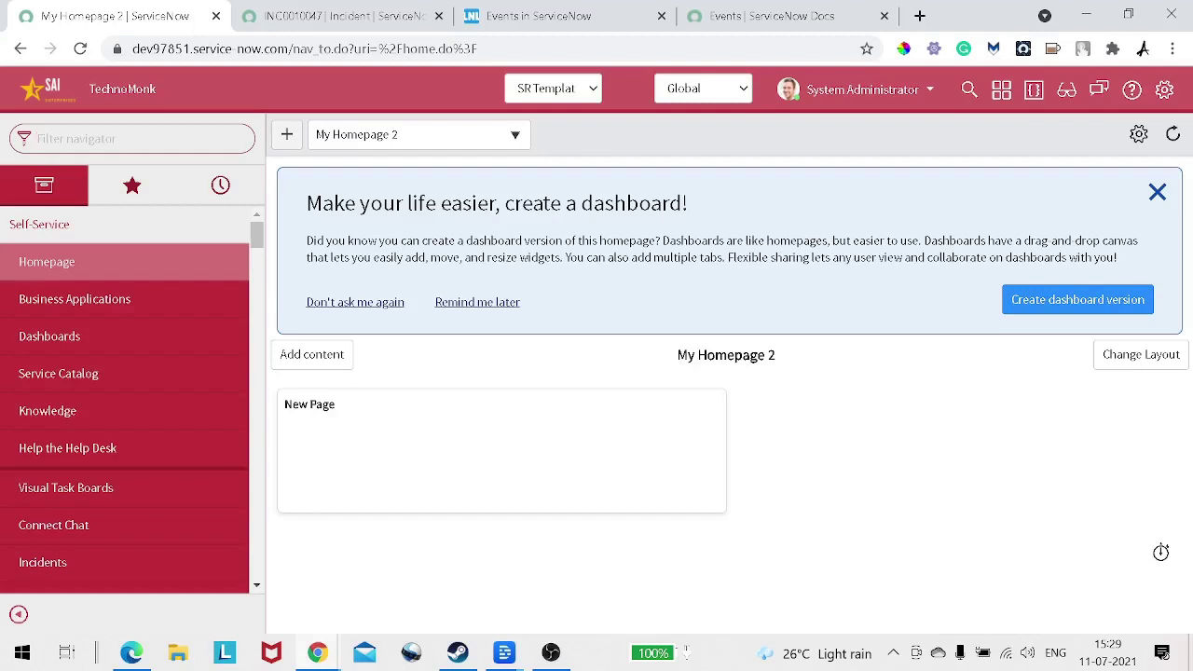
Step: Filter the navigator for 'event r' and close the two Events article tabs
{"action": "type", "text": "event r"}
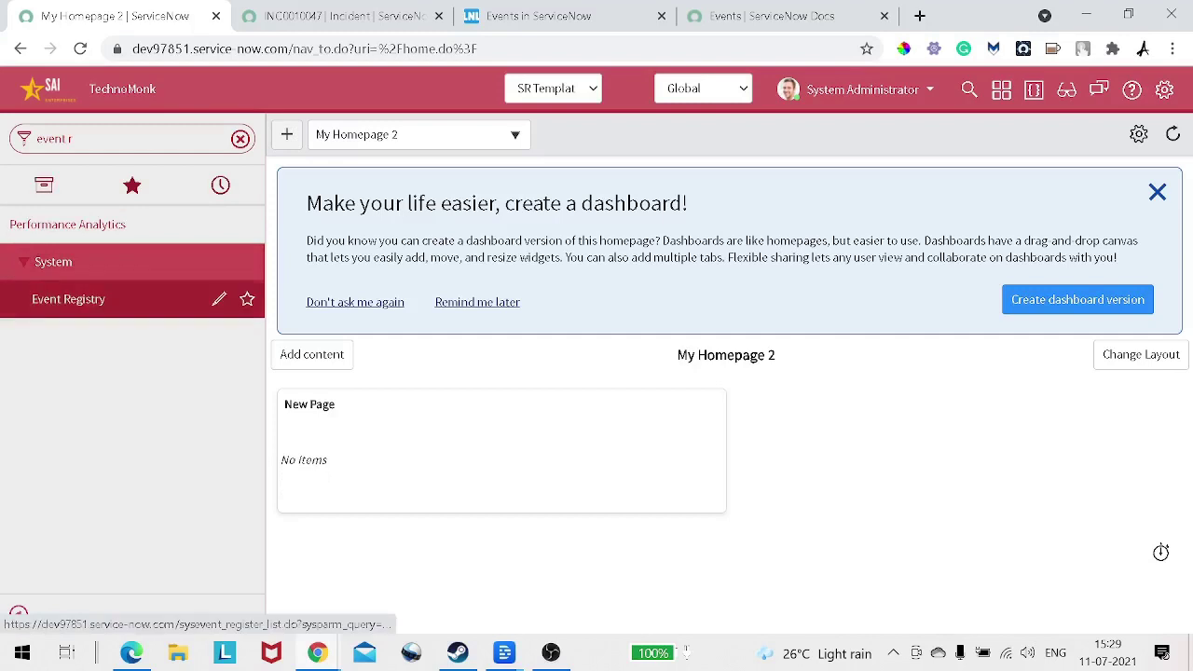
{"action": "right_click", "coordinate": [67, 304]}
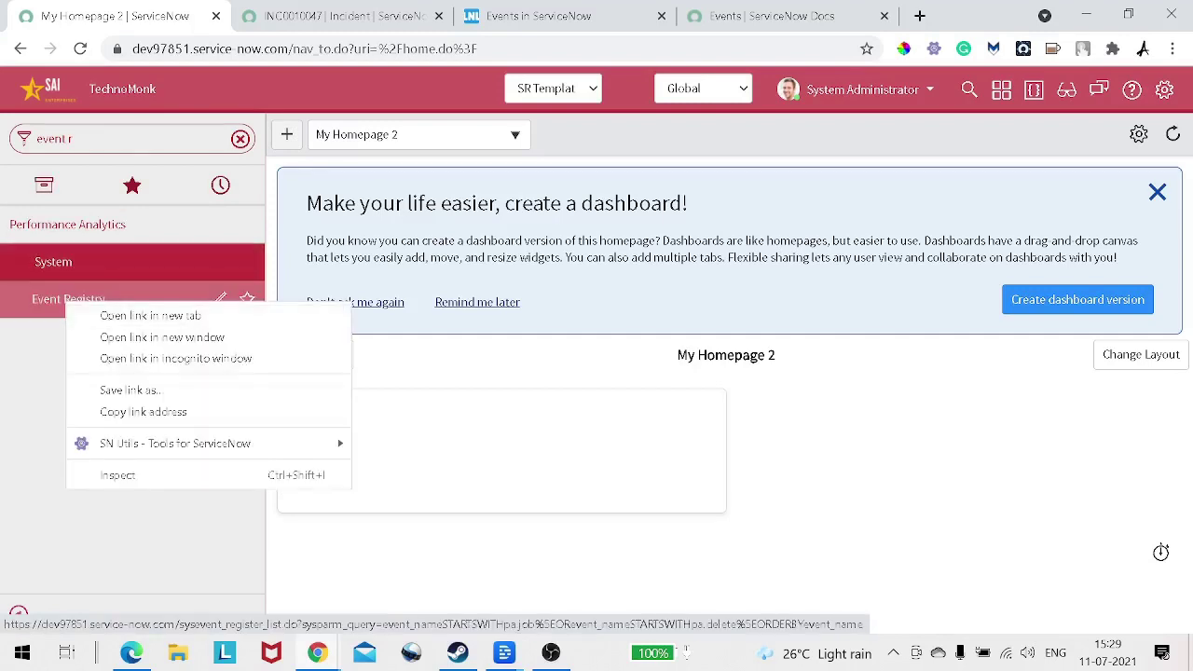
{"action": "key", "text": "Escape"}
{"action": "left_click", "coordinate": [884, 16]}
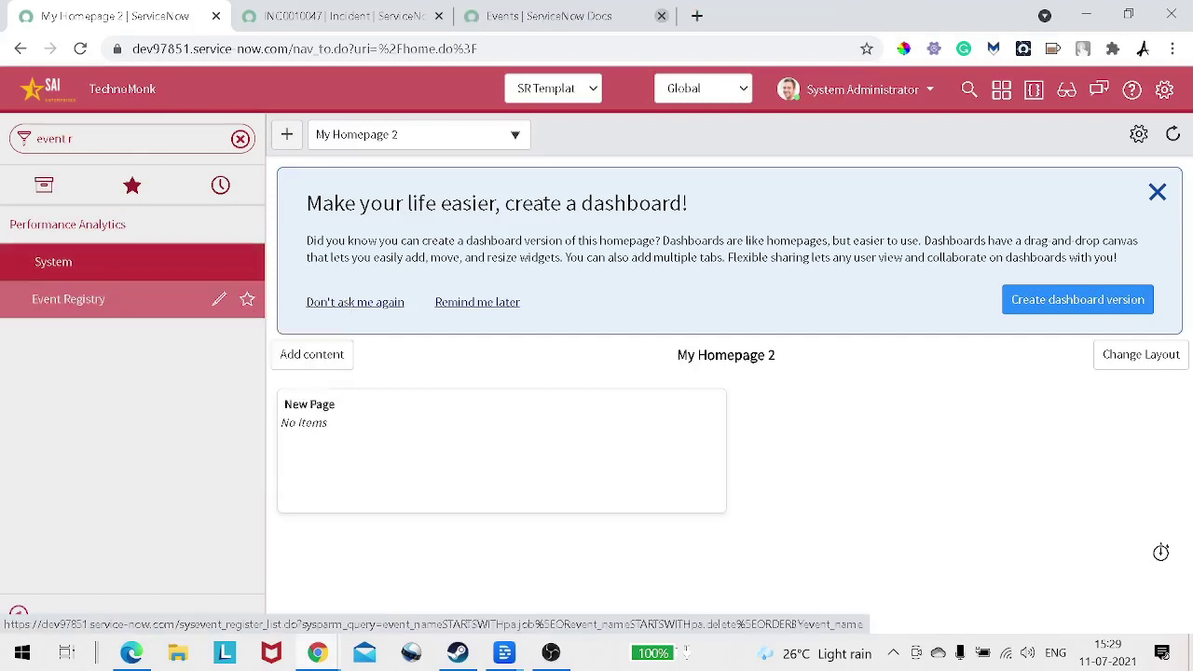
{"action": "left_click", "coordinate": [661, 16]}
Step: Open Event Registry in a new tab and start a new event registration record
{"action": "right_click", "coordinate": [57, 312]}
{"action": "left_click", "coordinate": [140, 325]}
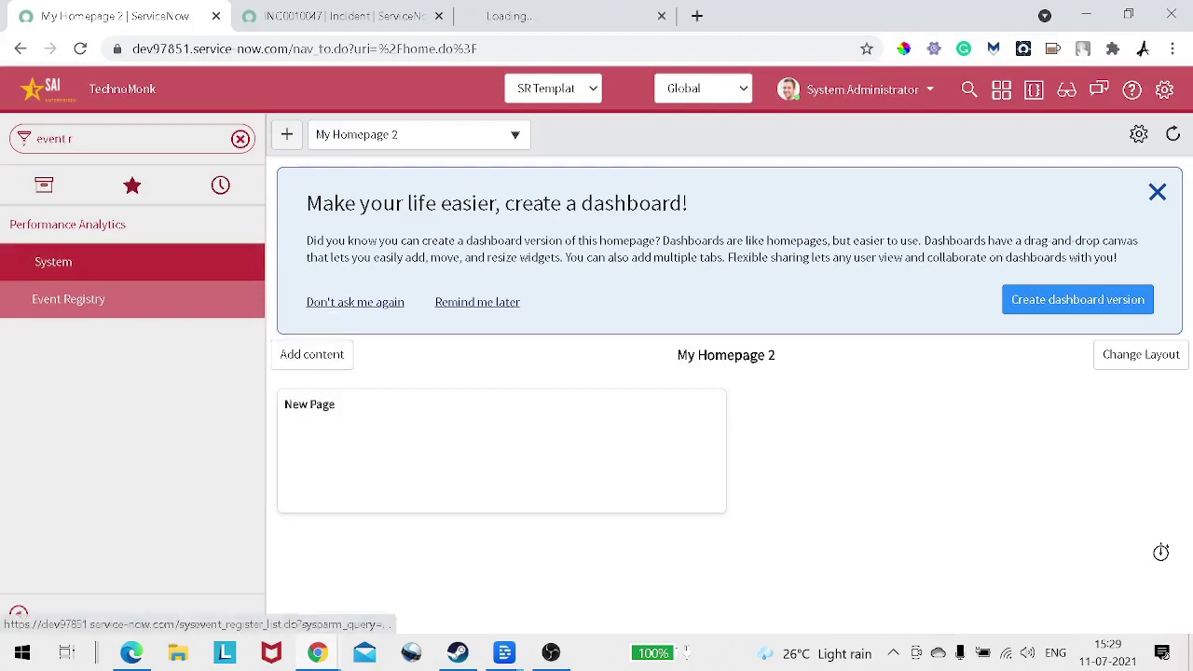
{"action": "left_click", "coordinate": [508, 15]}
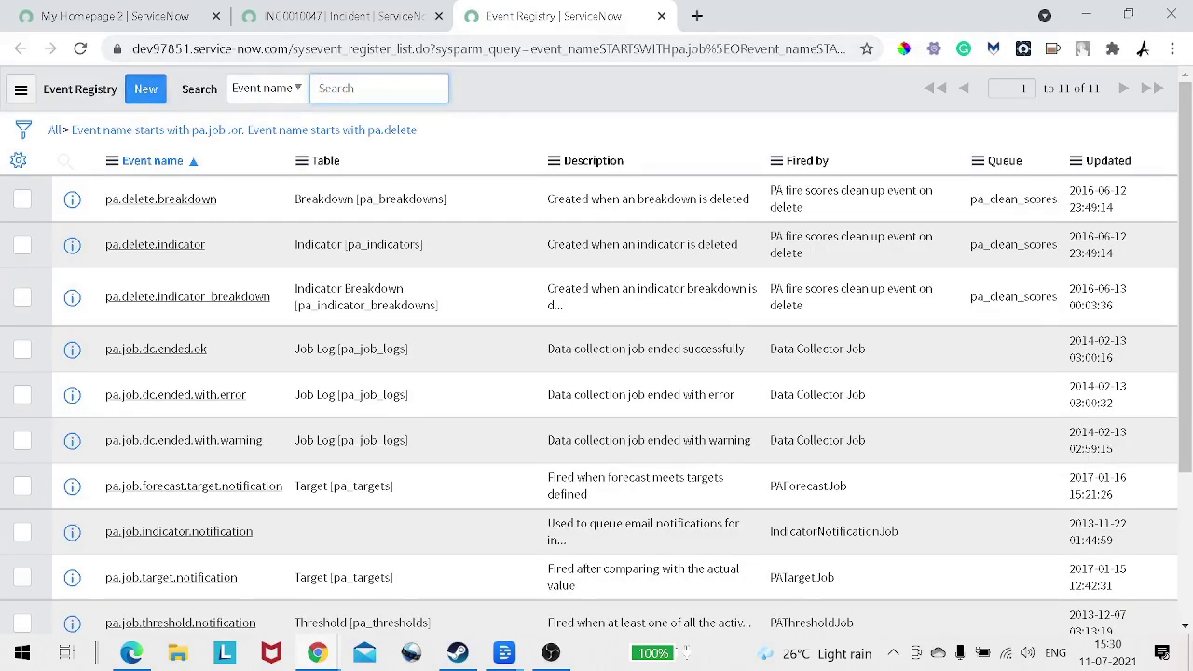
{"action": "left_click", "coordinate": [146, 88]}
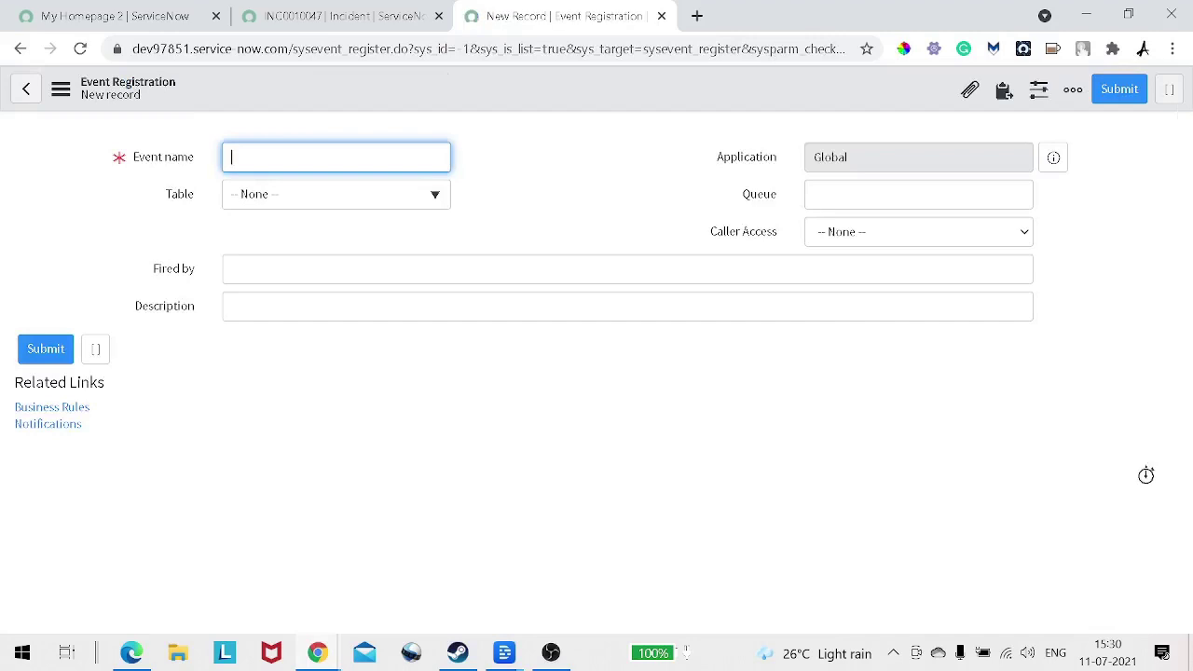
Step: Enter demo.event as the event name
{"action": "left_click_drag", "start_coordinate": [133, 157], "coordinate": [179, 157]}
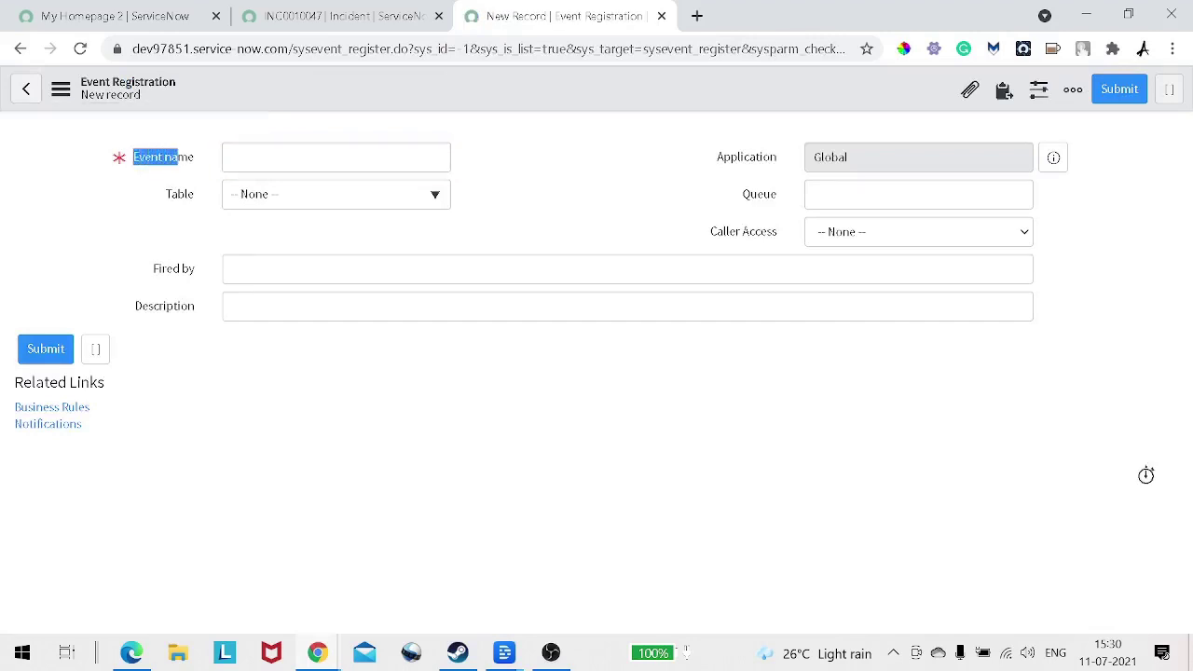
{"action": "left_click", "coordinate": [233, 158]}
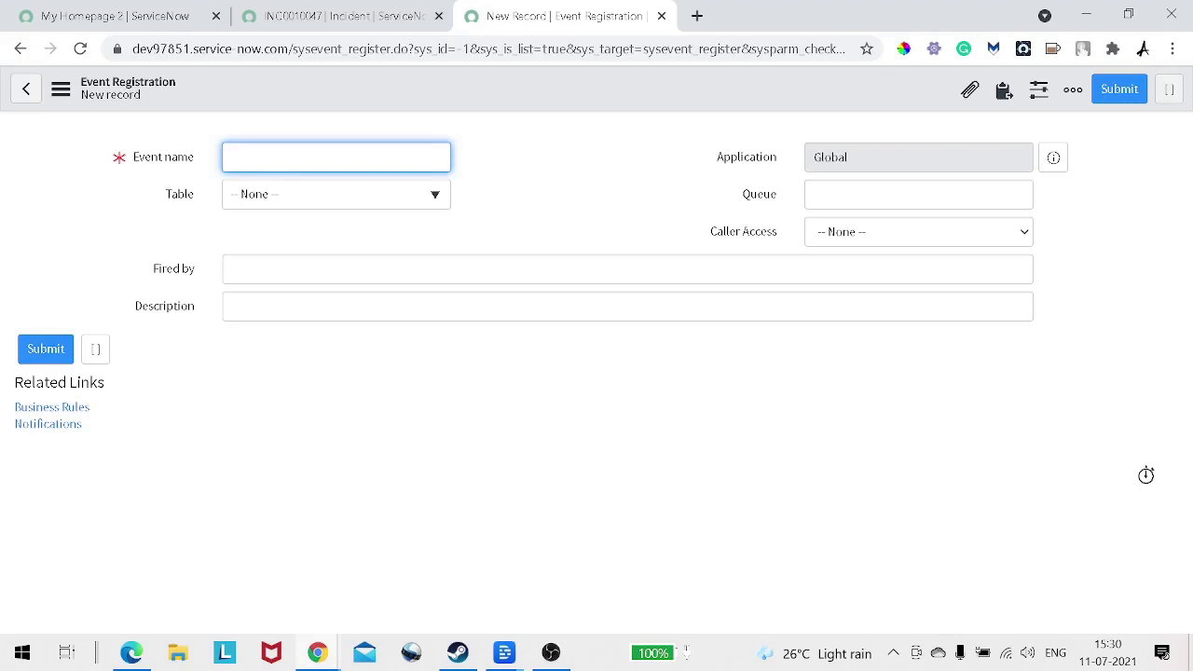
{"action": "type", "text": "demo.event"}
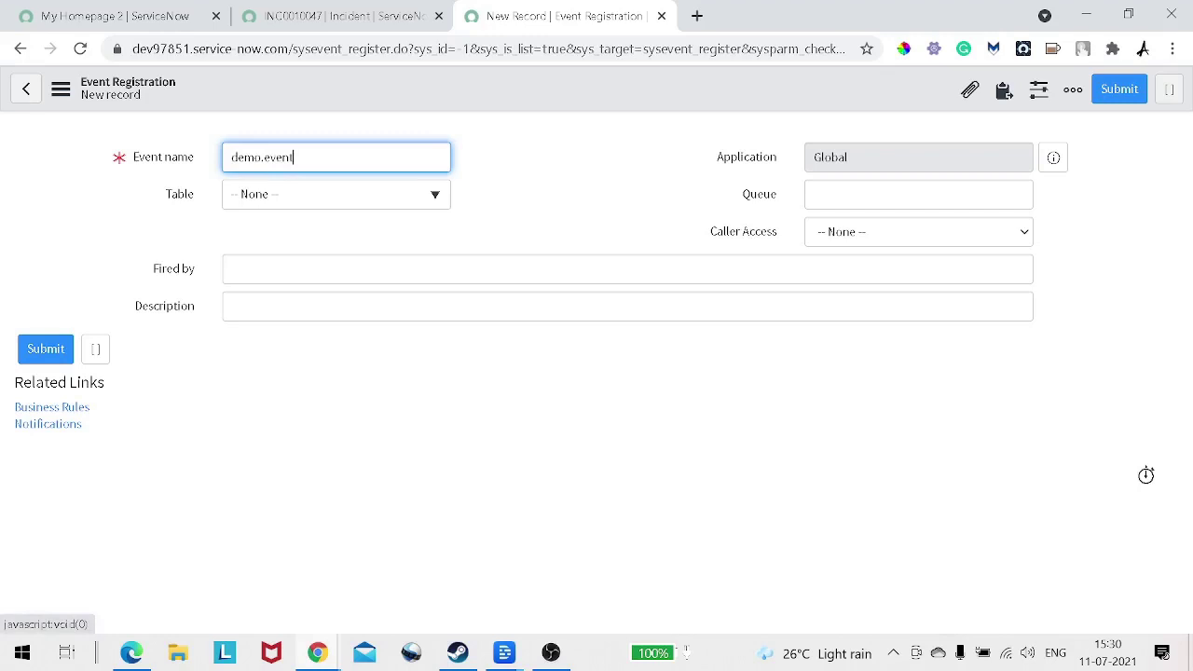
Step: Set the event's table to Incident [incident], leaving Caller Access unchanged
{"action": "left_click", "coordinate": [336, 194]}
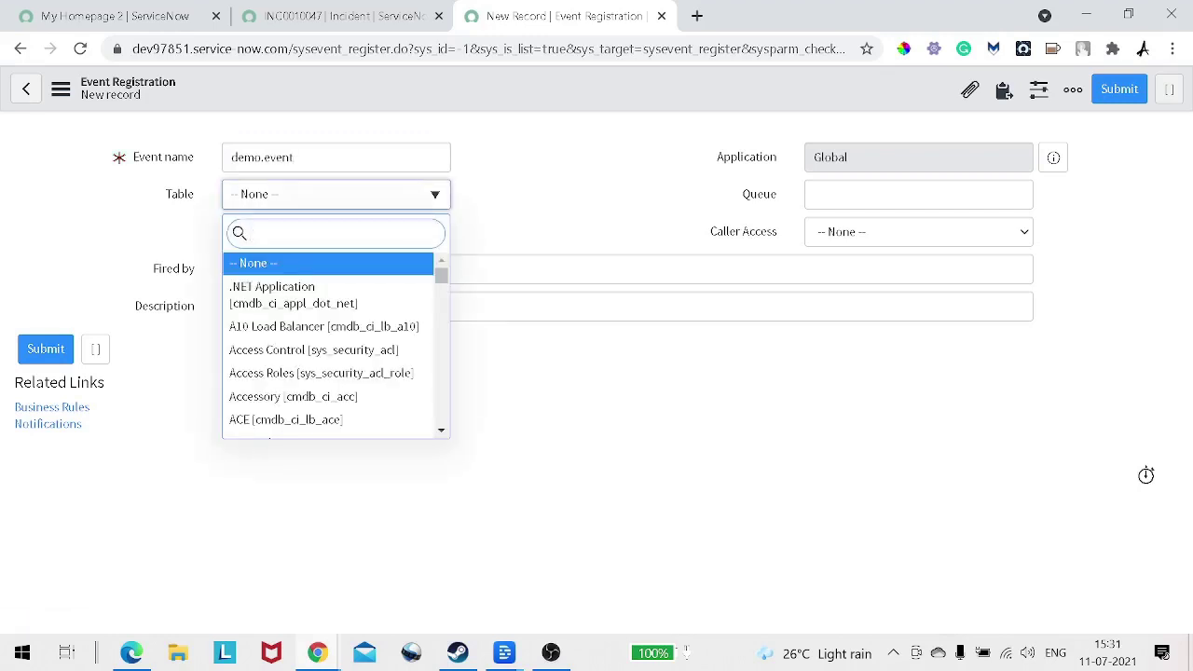
{"action": "type", "text": "incide"}
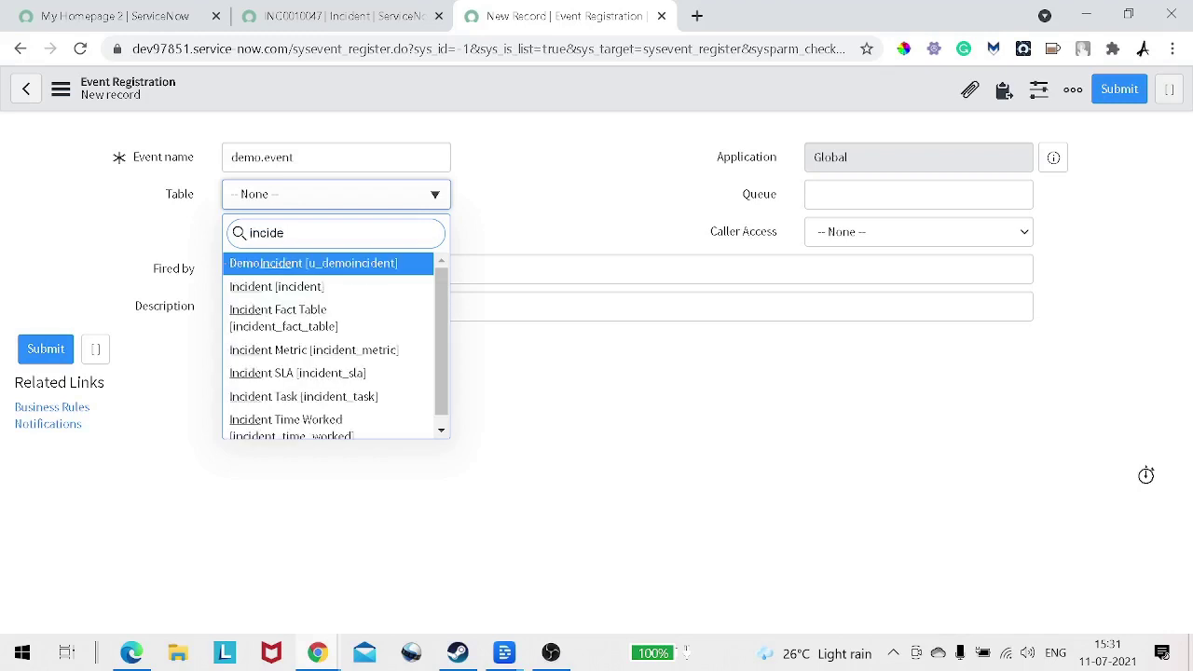
{"action": "key", "text": "Down"}
{"action": "key", "text": "Down"}
{"action": "key", "text": "Up"}
{"action": "key", "text": "Return"}
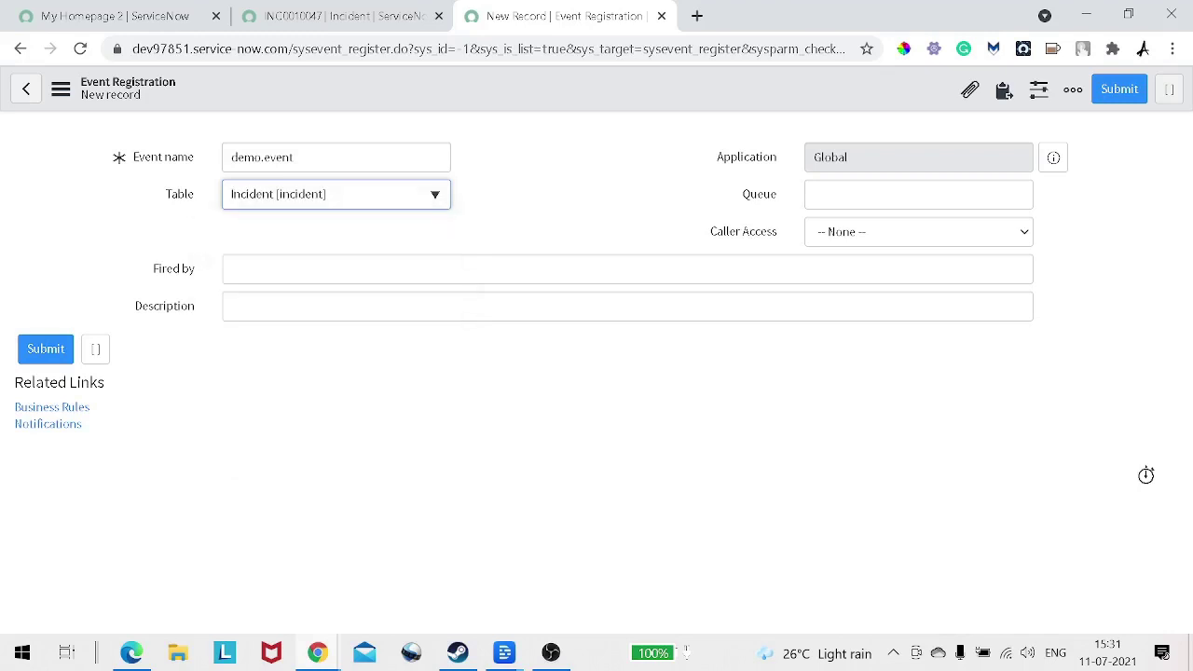
{"action": "double_click", "coordinate": [746, 157]}
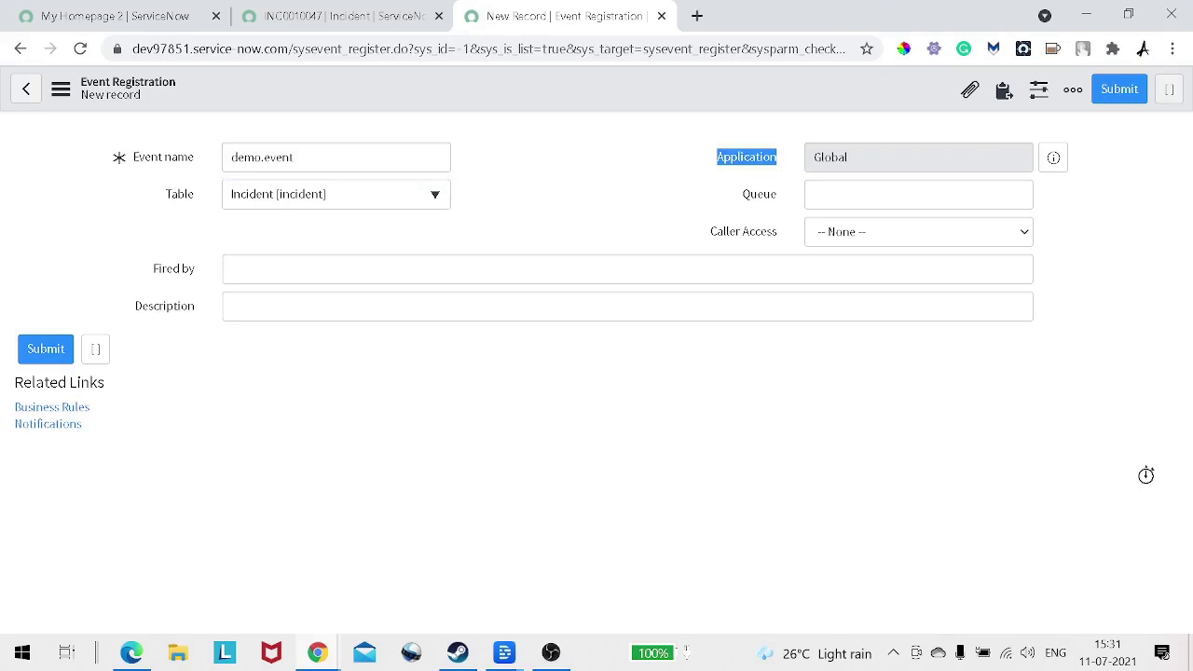
{"action": "left_click", "coordinate": [746, 157]}
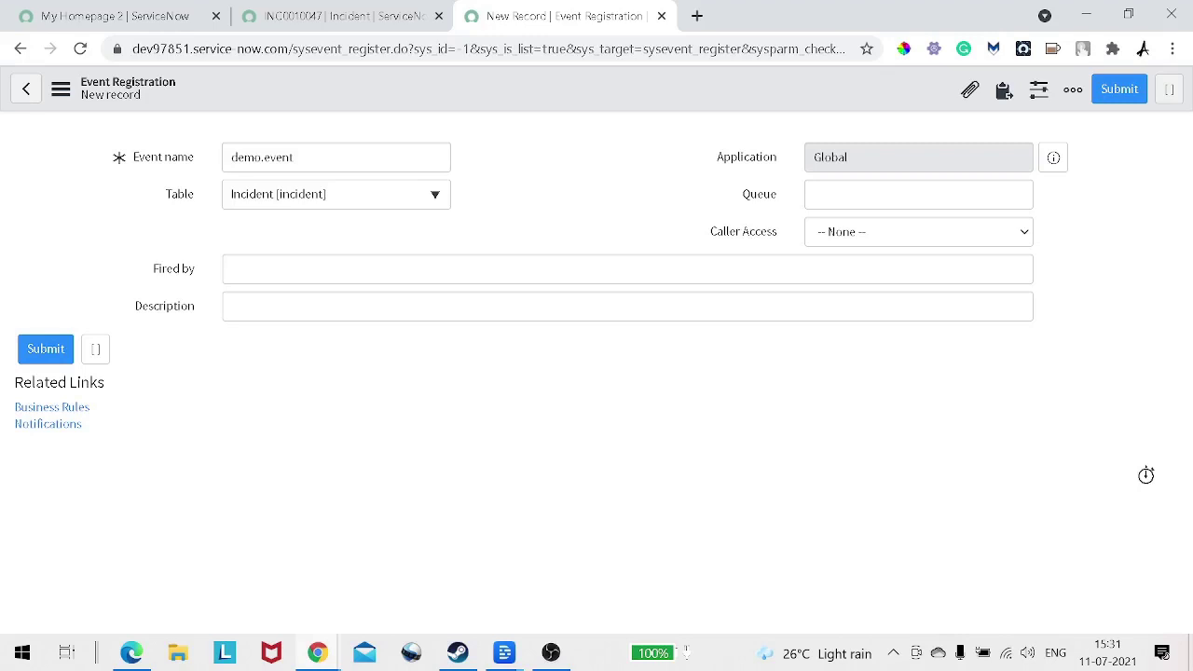
{"action": "left_click", "coordinate": [919, 231]}
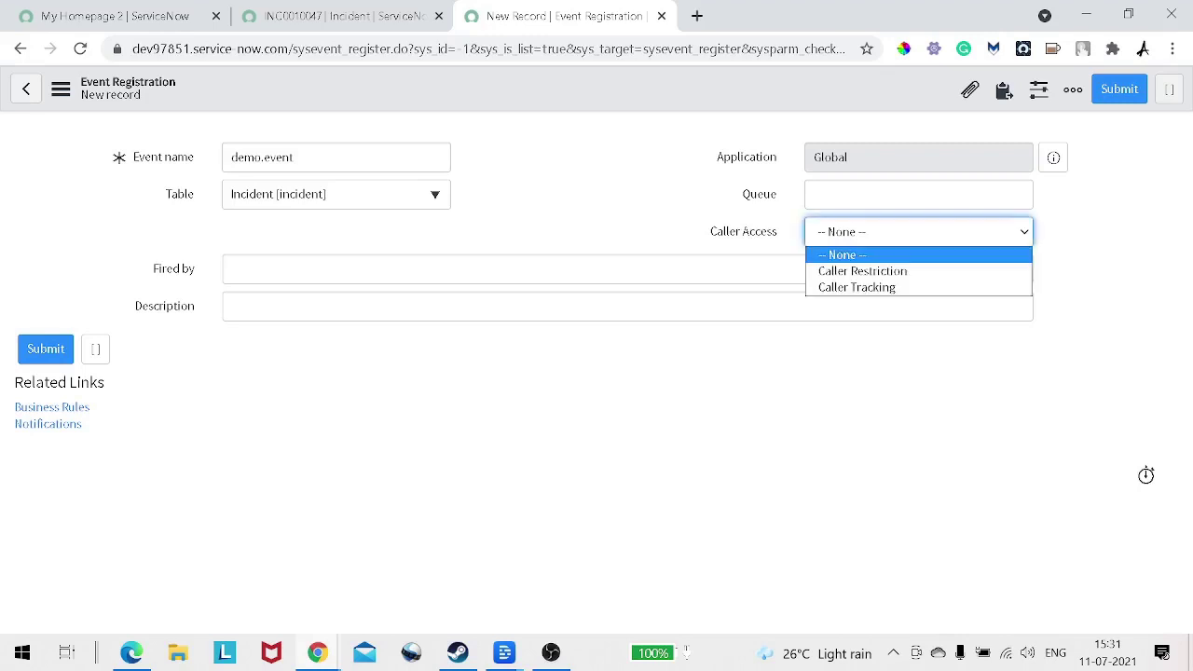
{"action": "left_click", "coordinate": [634, 224]}
{"action": "left_click", "coordinate": [627, 270]}
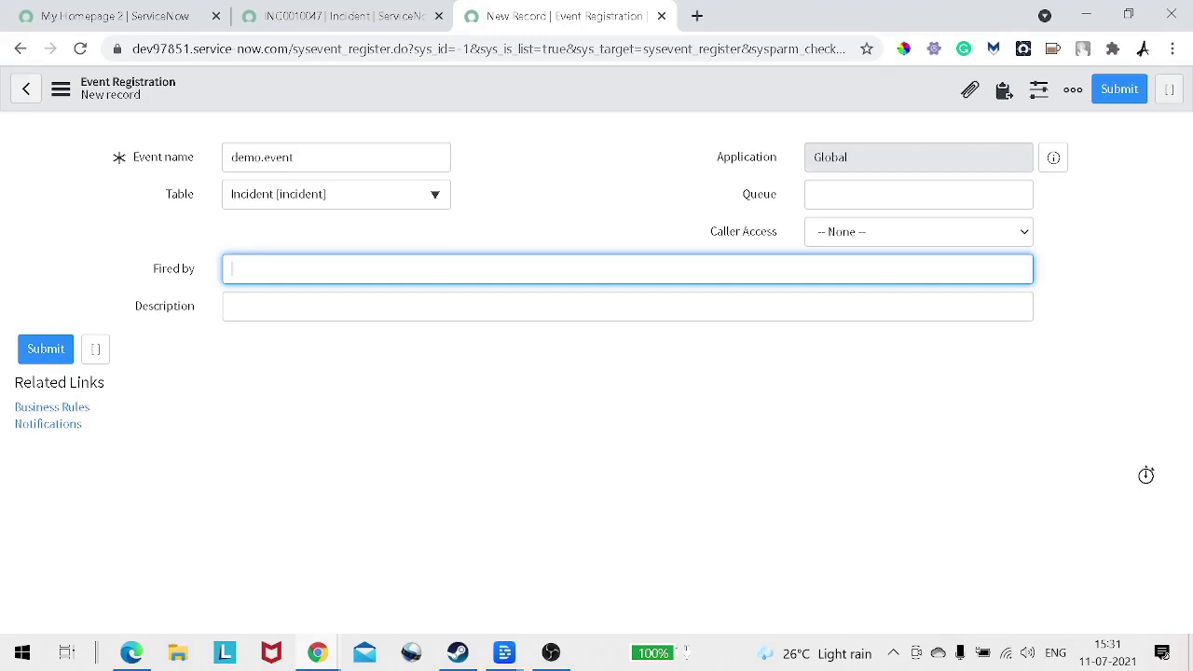
Step: Set Fired by to 'After Business Rule' and description to 'Send notification when incident priority changes'
{"action": "type", "text": "After Business Rule"}
{"action": "key", "text": "Tab"}
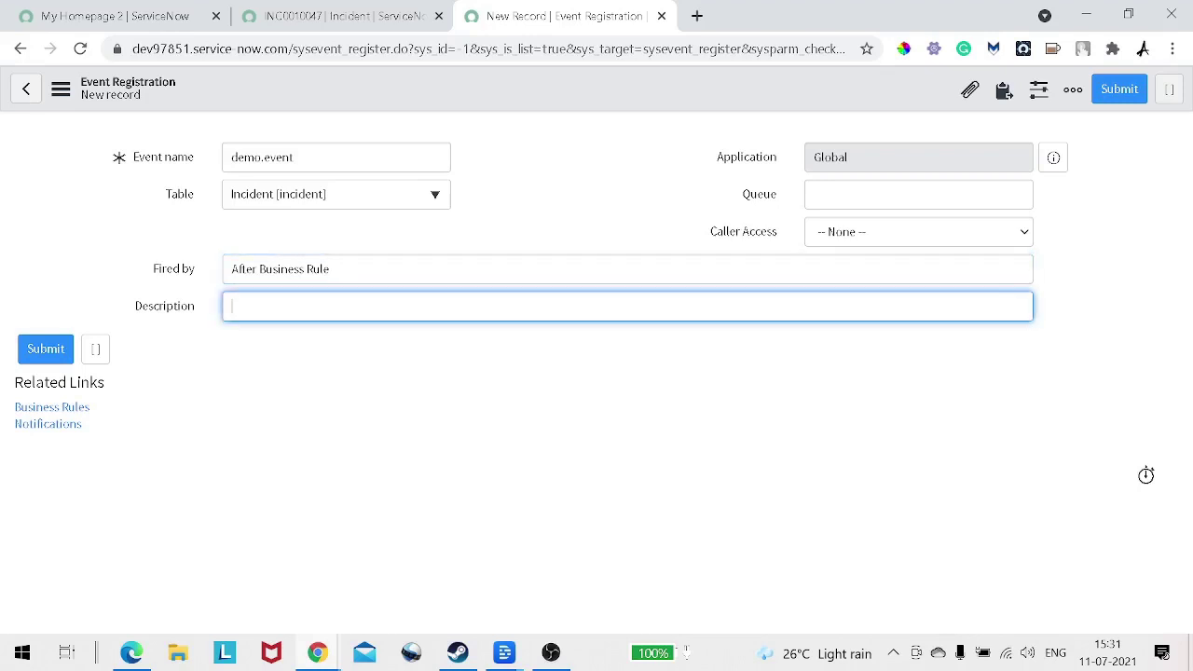
{"action": "type", "text": "Se"}
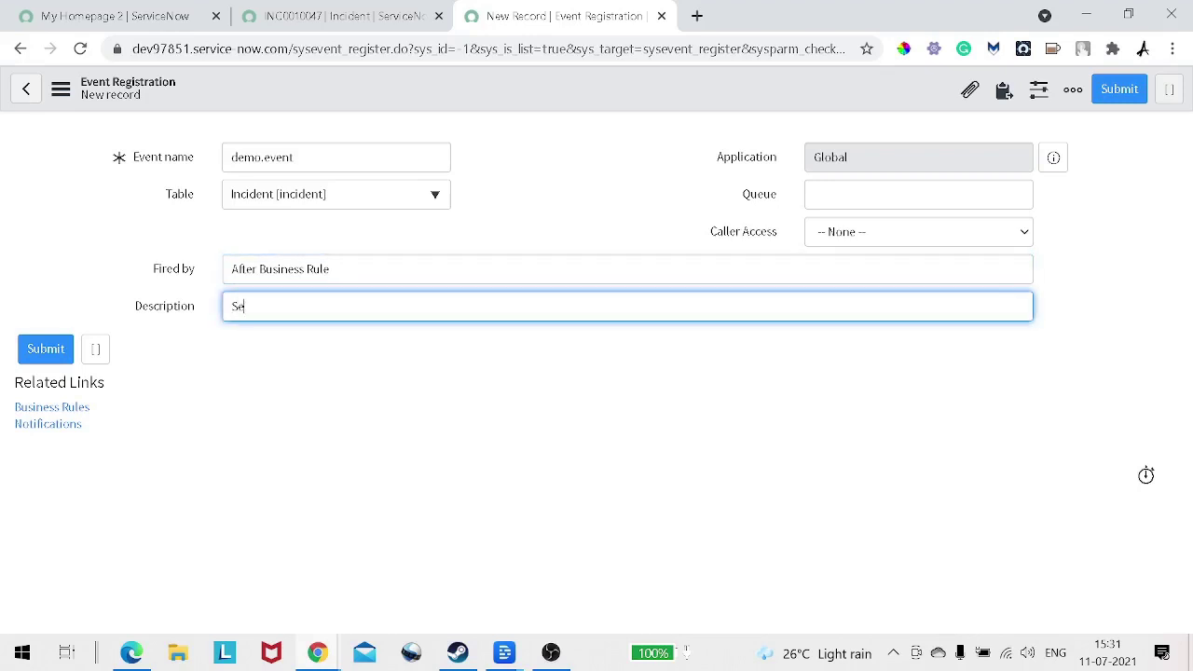
{"action": "type", "text": "nd notification when inci"}
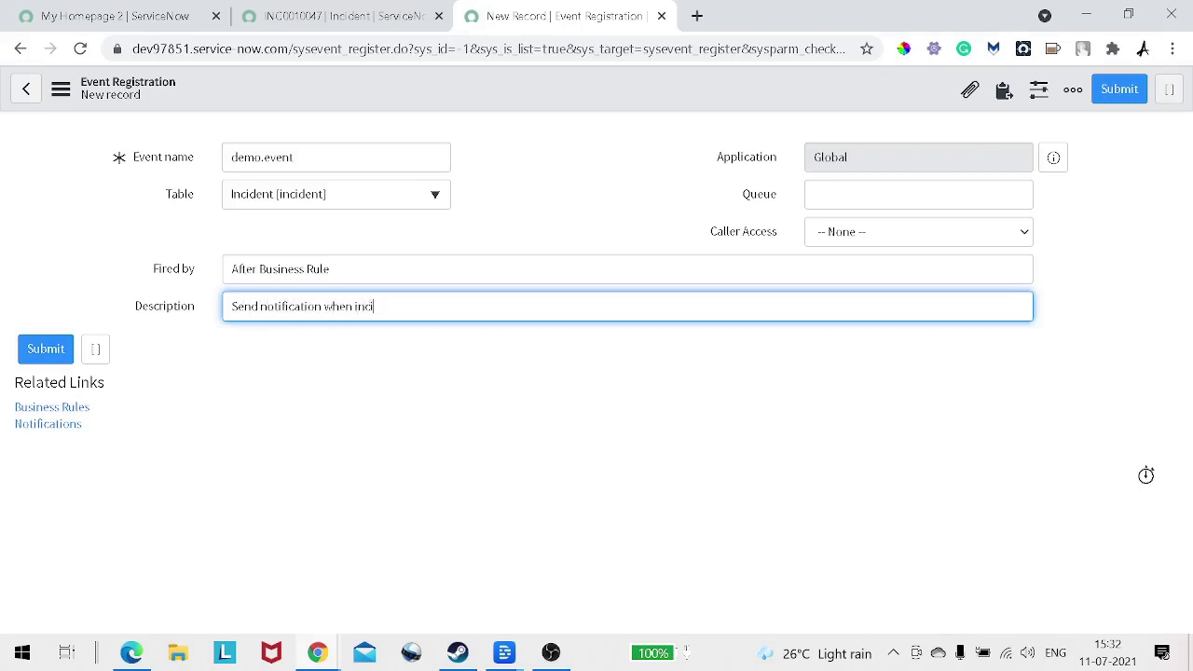
{"action": "type", "text": "dent prio"}
{"action": "type", "text": "rity chna"}
{"action": "type", "text": "ged"}
{"action": "key", "text": "BackSpace"}
{"action": "key", "text": "BackSpace"}
{"action": "key", "text": "BackSpace"}
{"action": "key", "text": "BackSpace"}
{"action": "key", "text": "BackSpace"}
{"action": "type", "text": "anges"}
Step: Save the demo.event registration and return to incident INC0010047
{"action": "right_click", "coordinate": [527, 91]}
{"action": "left_click", "coordinate": [555, 103]}
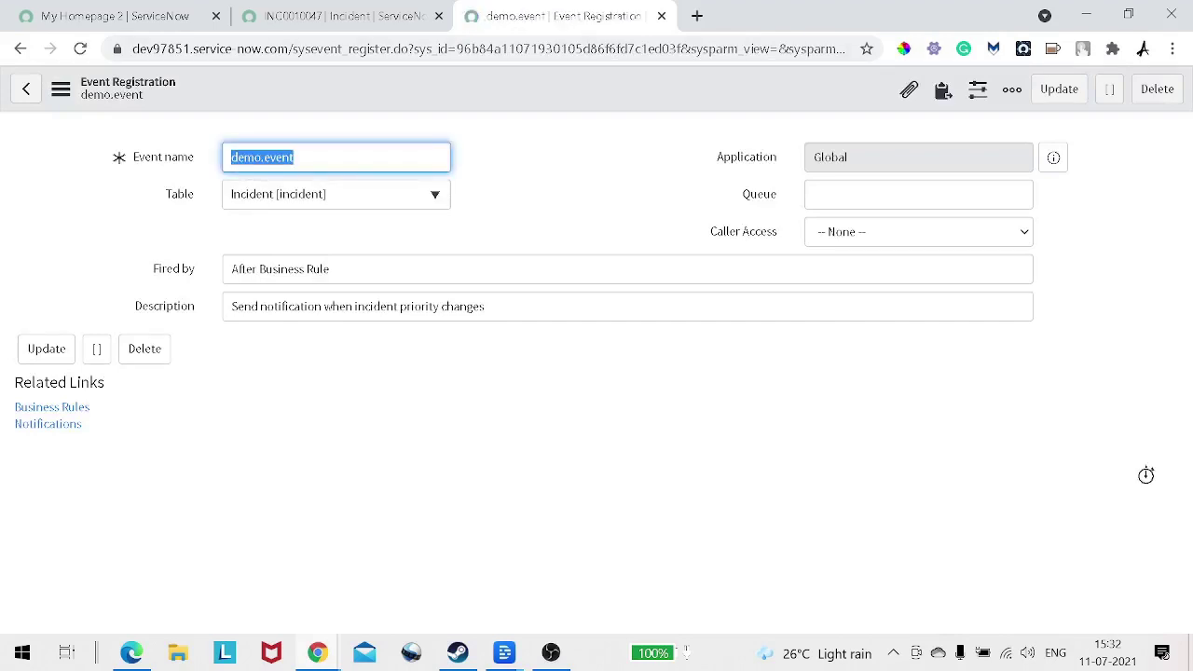
{"action": "key", "text": "ctrl+shift+Tab"}
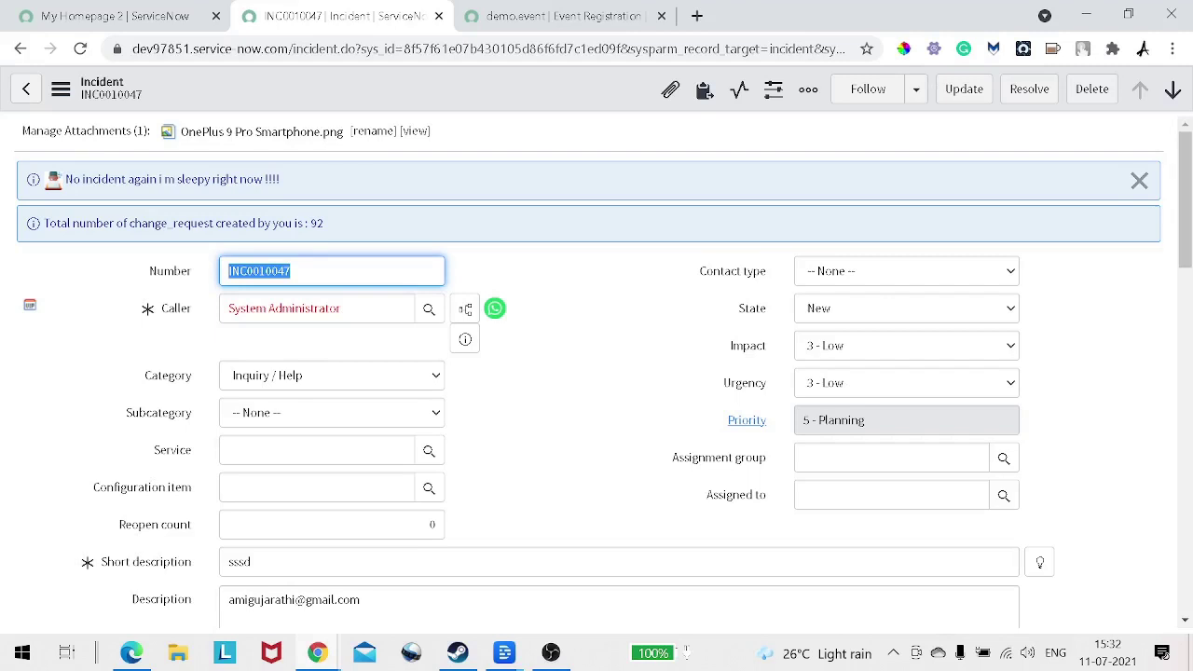
Step: Duplicate the INC0010047 tab and open the incident table's business rules via Configure > Business Rules
{"action": "left_click", "coordinate": [341, 309]}
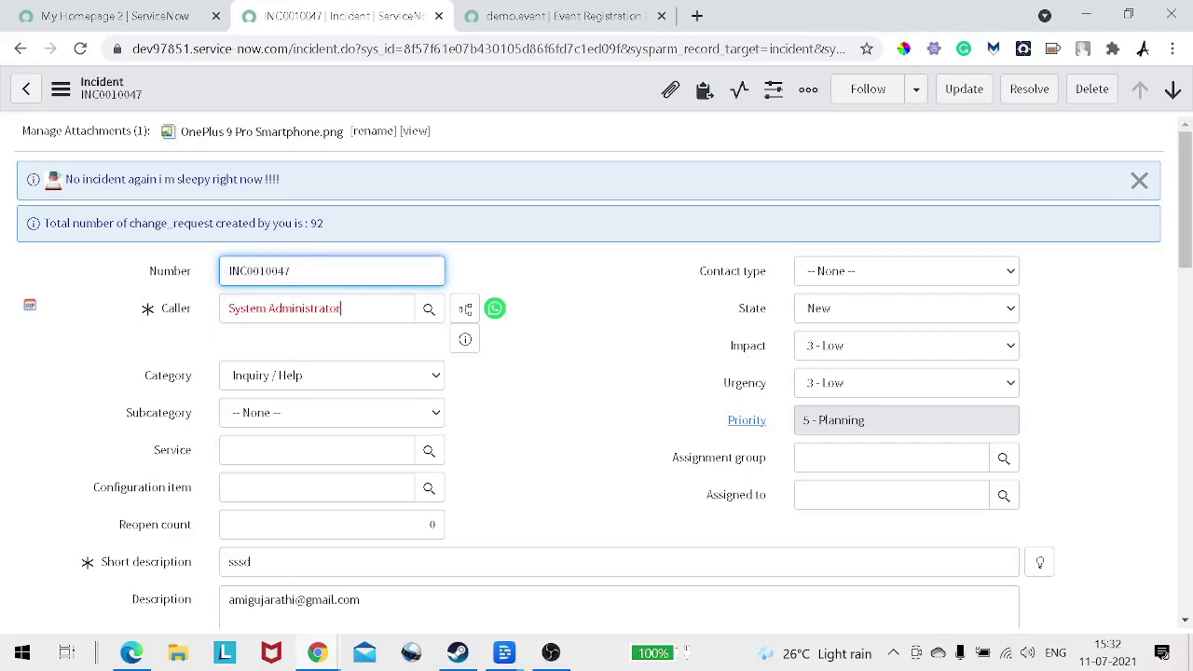
{"action": "left_click_drag", "start_coordinate": [341, 308], "coordinate": [227, 309]}
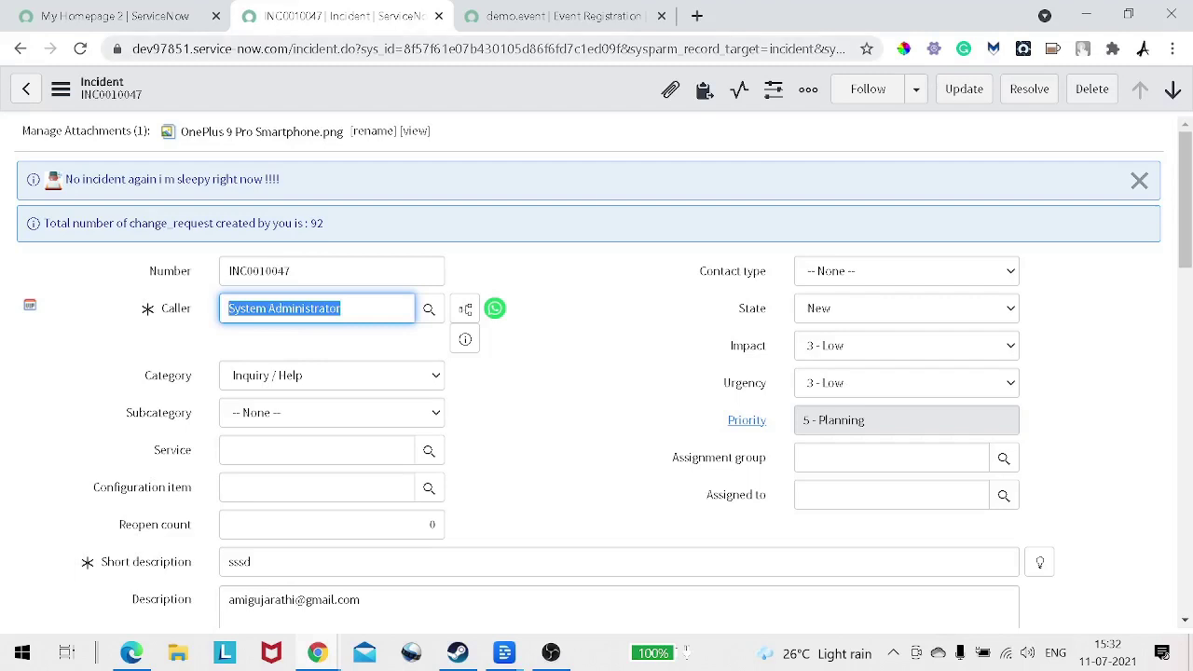
{"action": "right_click", "coordinate": [320, 19]}
{"action": "left_click", "coordinate": [354, 146]}
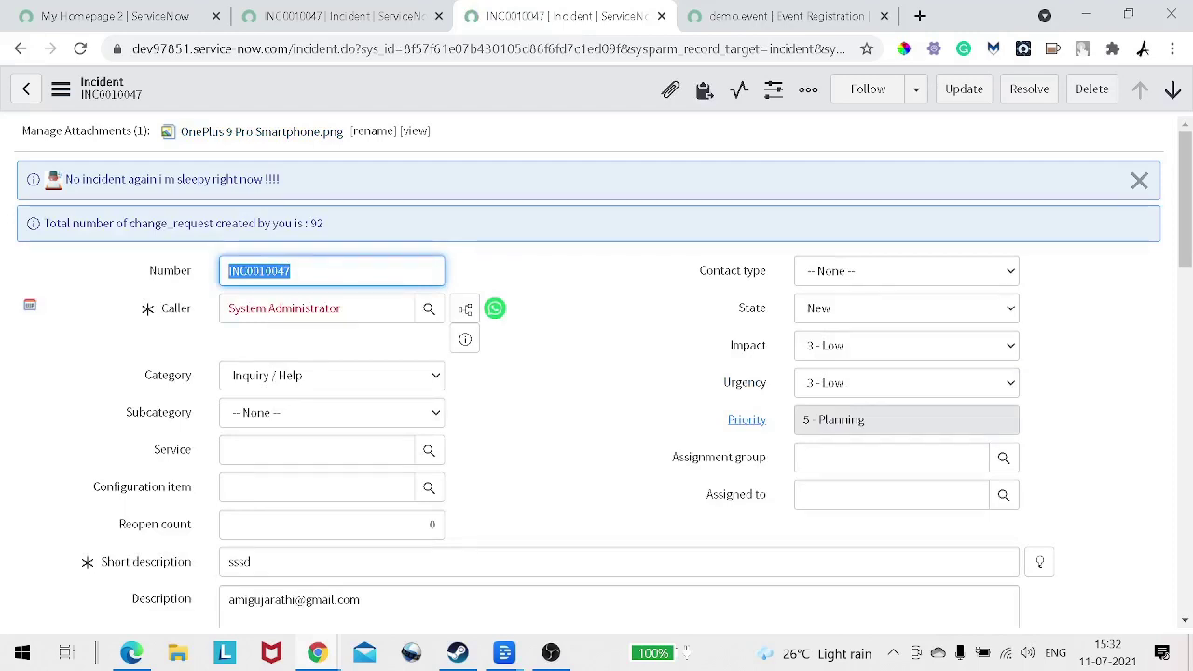
{"action": "right_click", "coordinate": [382, 89]}
{"action": "mouse_move", "coordinate": [422, 446]}
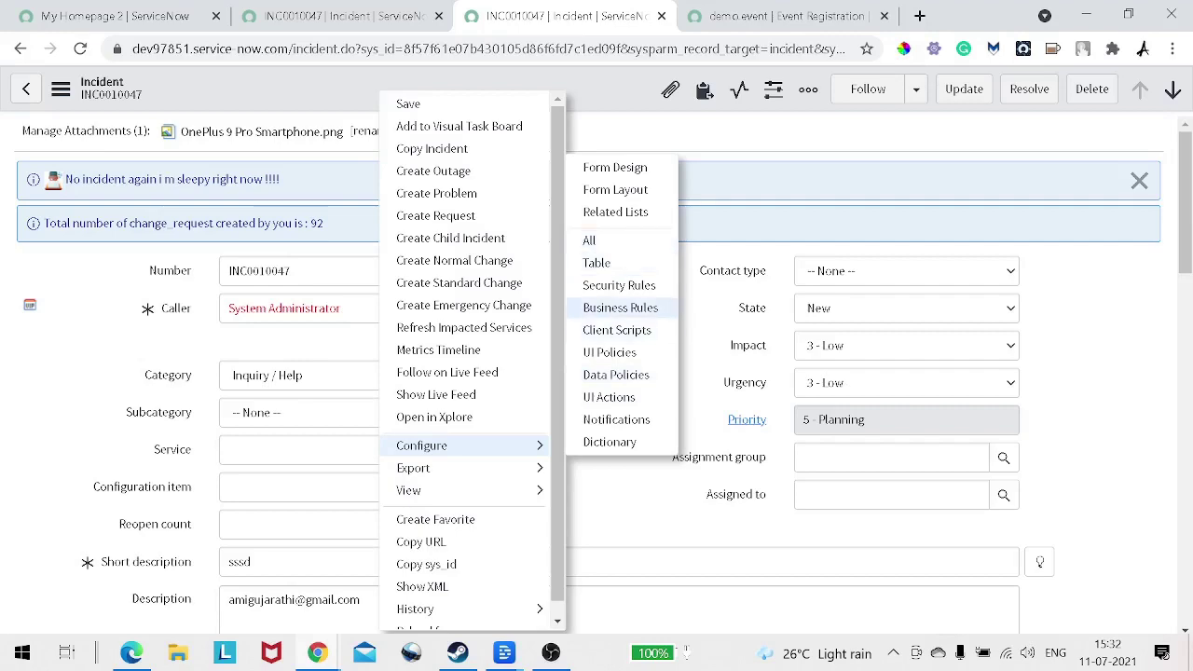
{"action": "left_click", "coordinate": [620, 308]}
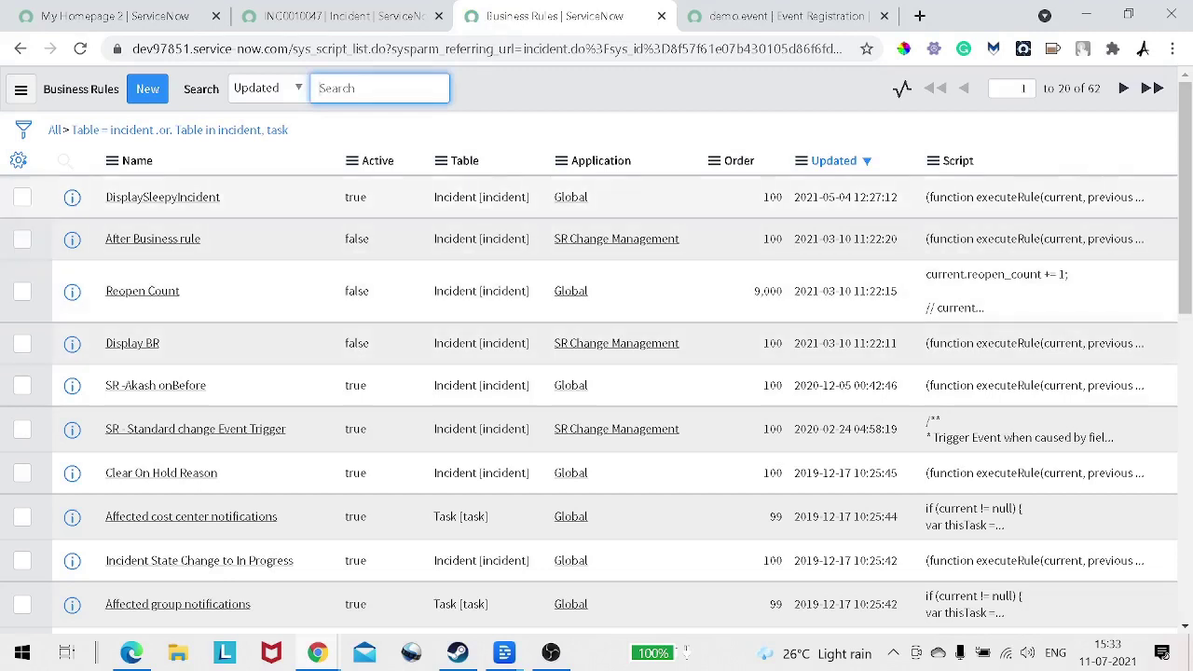
Step: Create a new Incident business rule named SRDemoEvent
{"action": "left_click", "coordinate": [148, 88]}
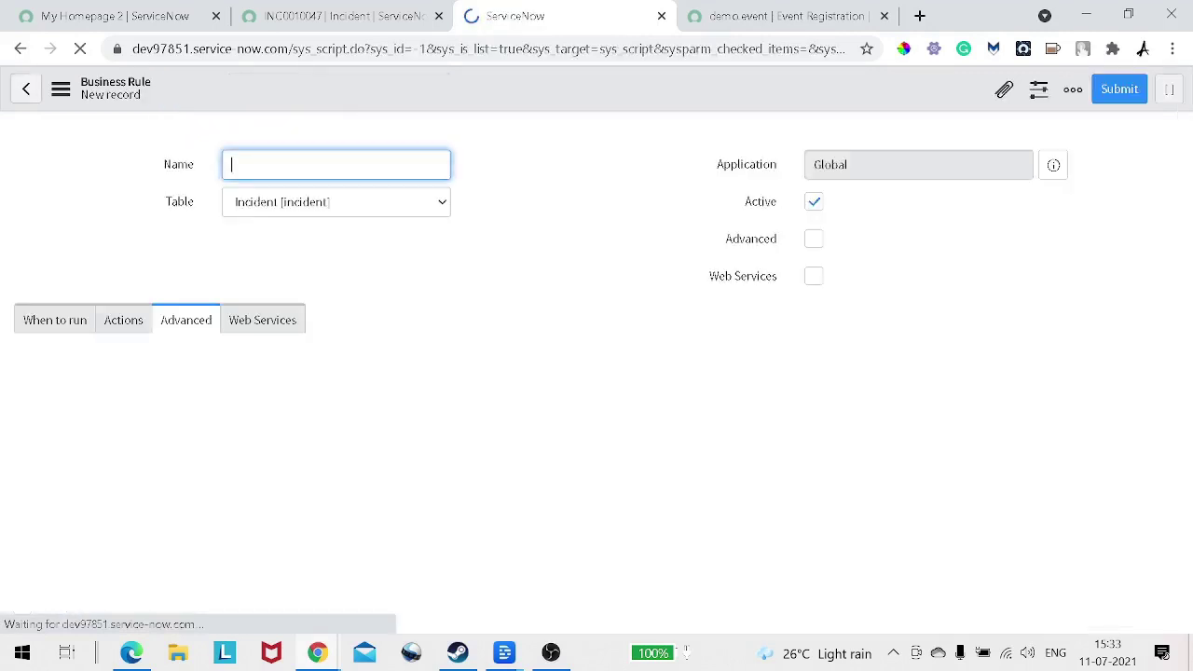
{"action": "type", "text": "D"}
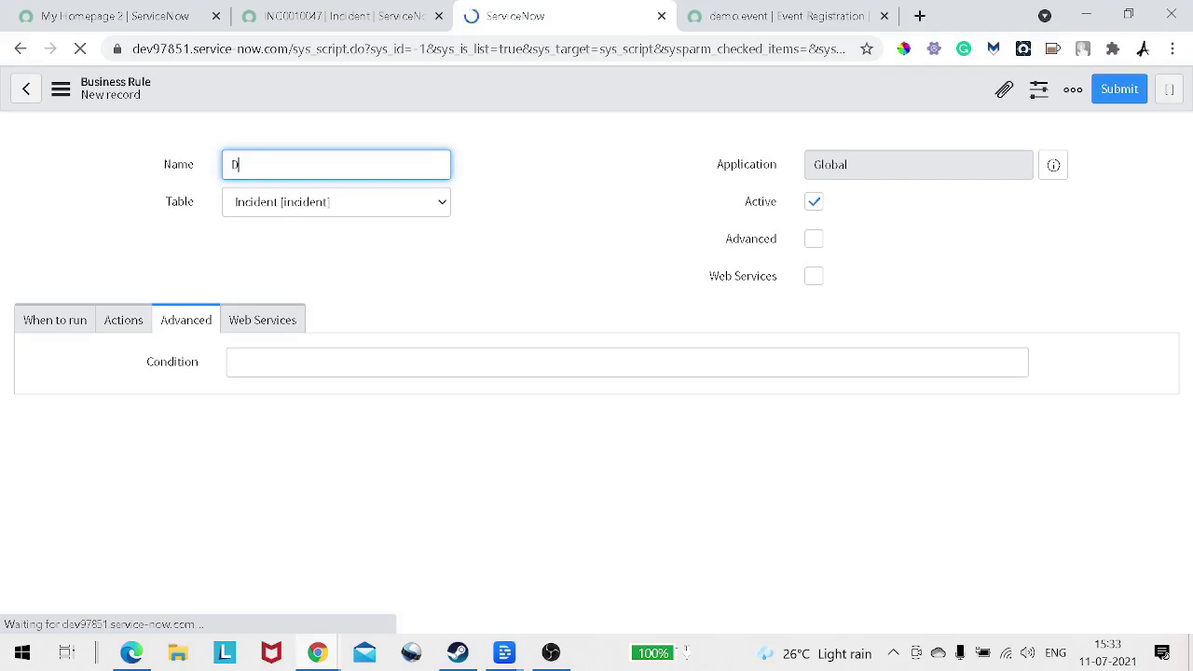
{"action": "type", "text": "F"}
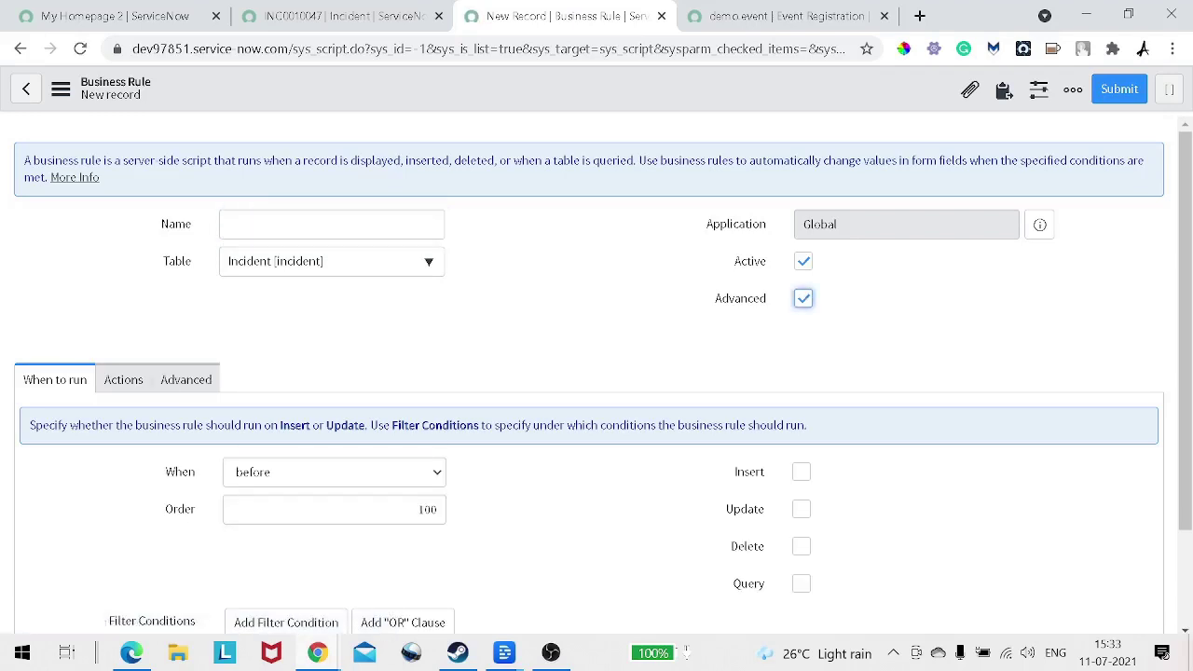
{"action": "left_click", "coordinate": [331, 224]}
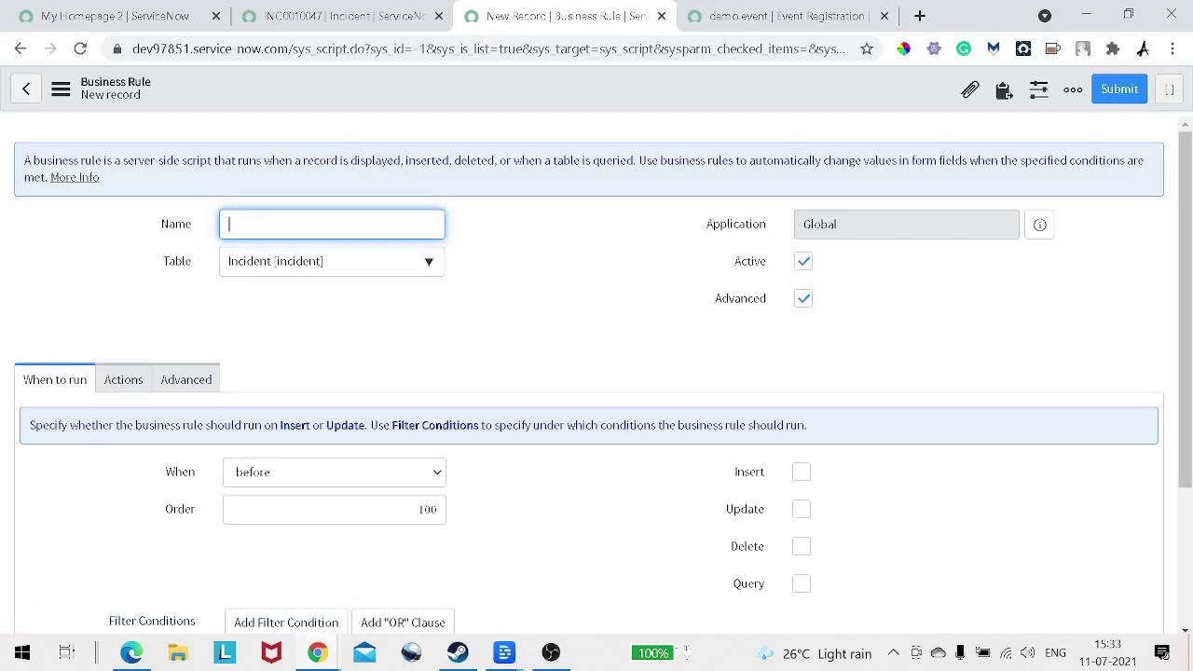
{"action": "type", "text": "Dem"}
{"action": "key", "text": "BackSpace"}
{"action": "key", "text": "BackSpace"}
{"action": "key", "text": "BackSpace"}
{"action": "type", "text": "SR"}
{"action": "type", "text": "DEmo"}
{"action": "key", "text": "BackSpace"}
{"action": "key", "text": "BackSpace"}
{"action": "key", "text": "BackSpace"}
{"action": "type", "text": "emoEv"}
{"action": "key", "text": "BackSpace"}
{"action": "type", "text": "vent"}
{"action": "scroll", "coordinate": [1130, 625], "scroll_direction": "down", "scroll_amount": 2}
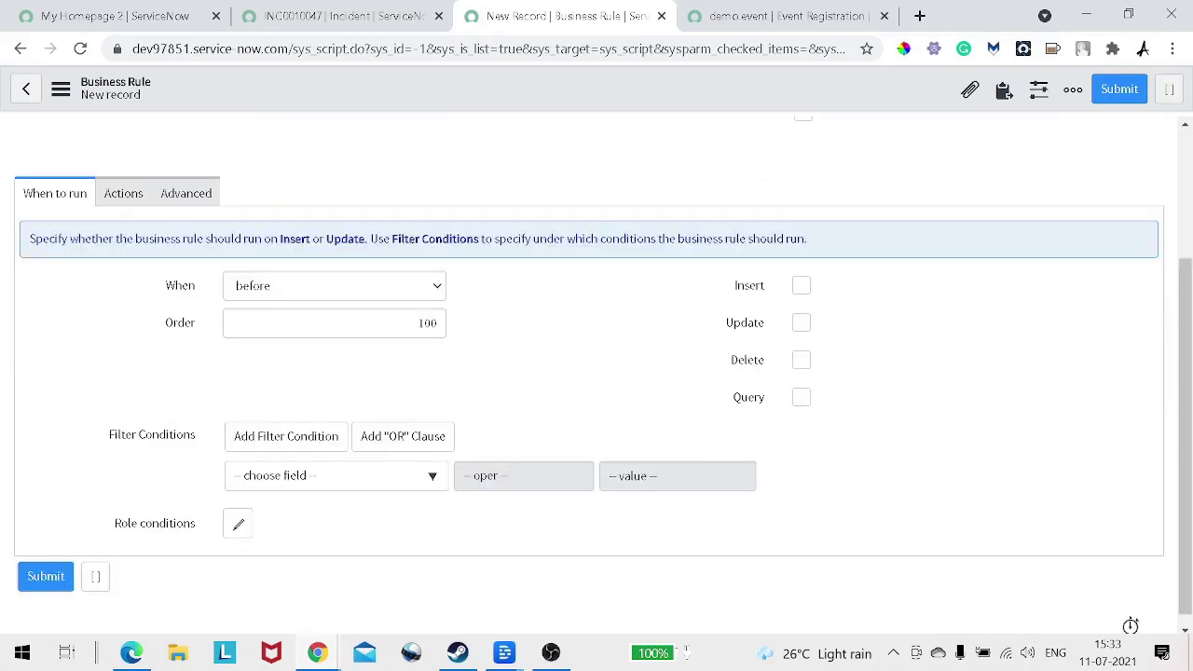
{"action": "scroll", "coordinate": [1131, 625], "scroll_direction": "up", "scroll_amount": 1}
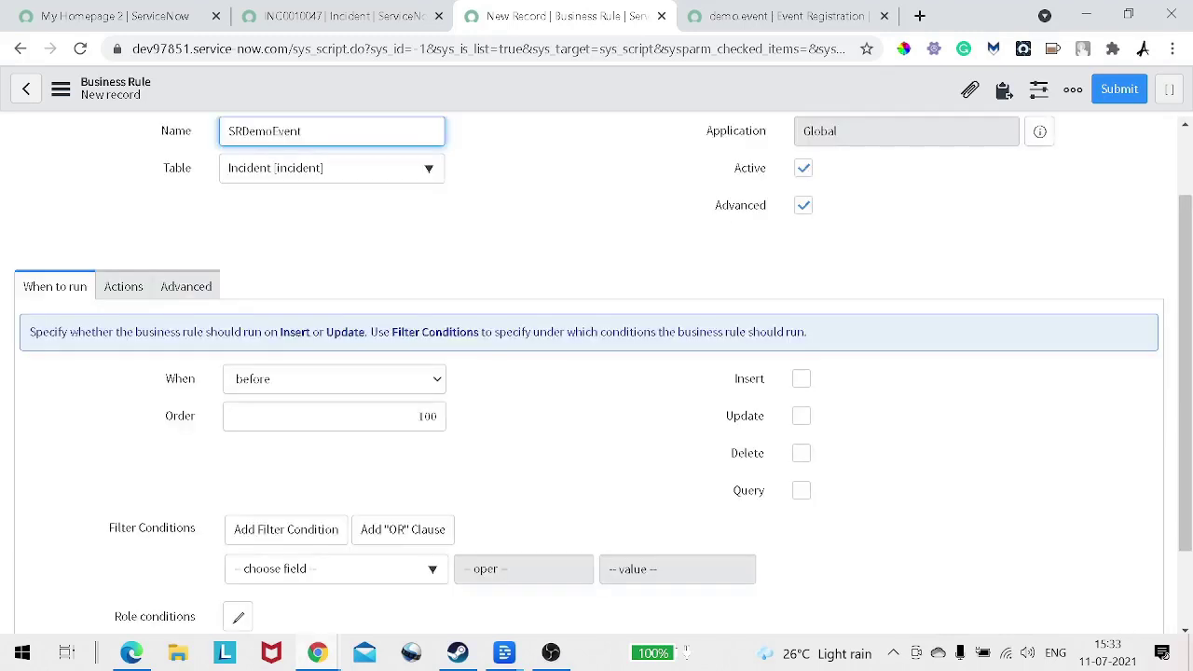
Step: Set the rule's When to 'after' and tick the Update checkbox
{"action": "left_click", "coordinate": [334, 380]}
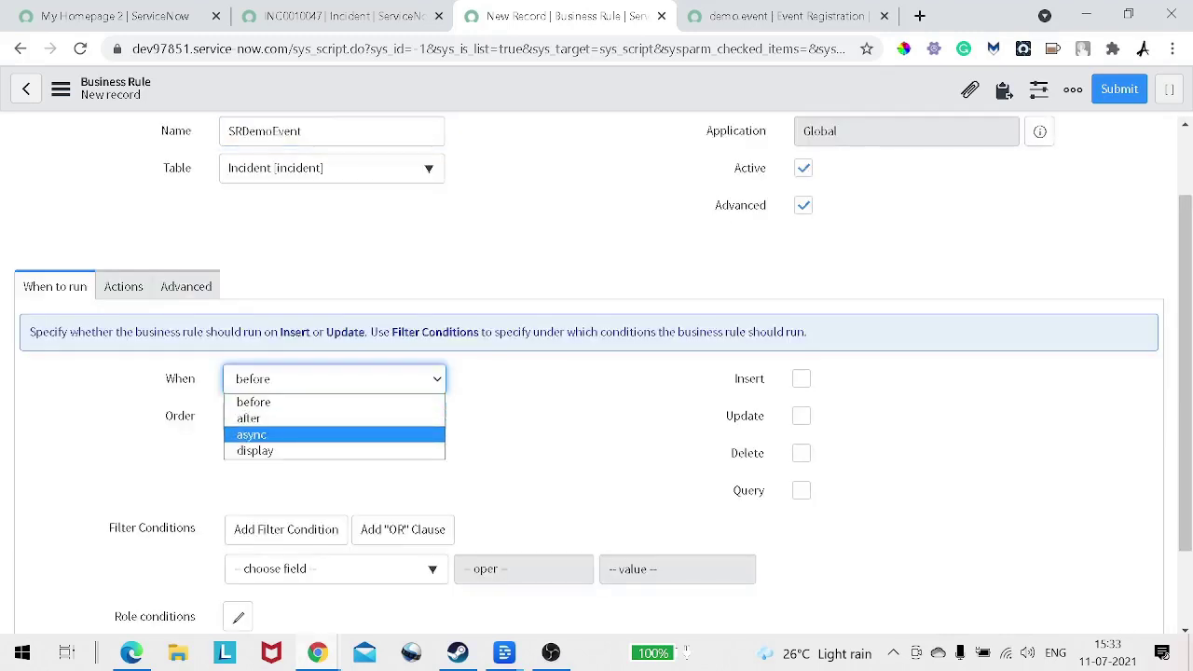
{"action": "key", "text": "Return"}
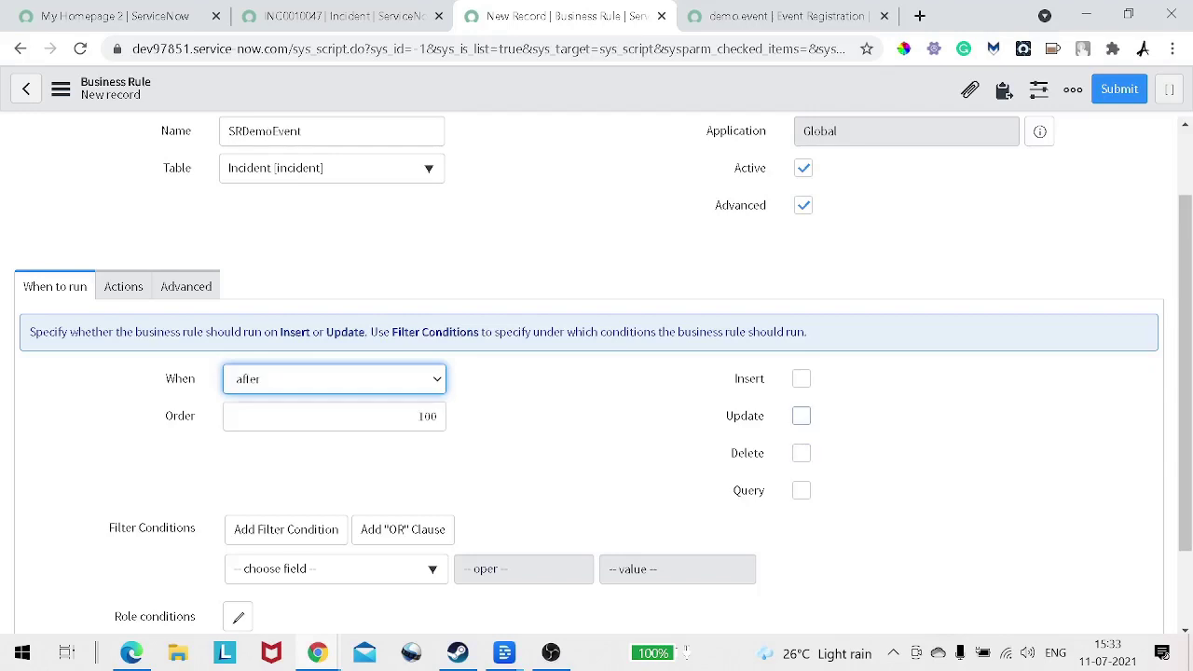
{"action": "left_click", "coordinate": [802, 416]}
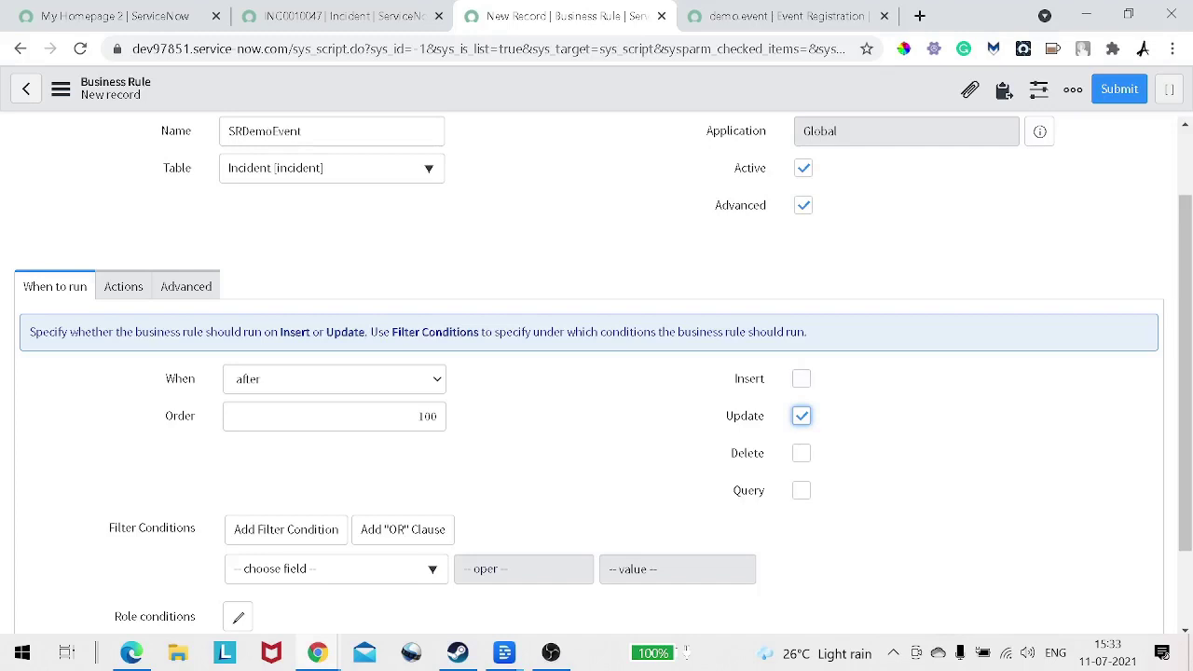
{"action": "left_click", "coordinate": [185, 287]}
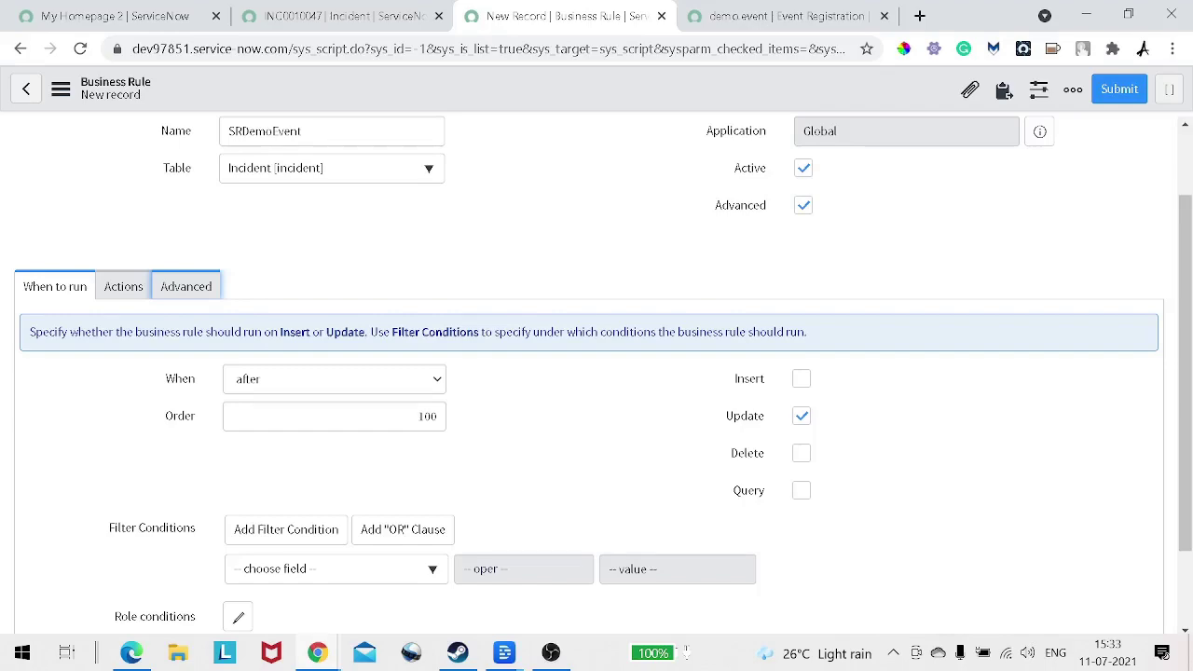
{"action": "scroll", "coordinate": [596, 373], "scroll_direction": "up", "scroll_amount": 1}
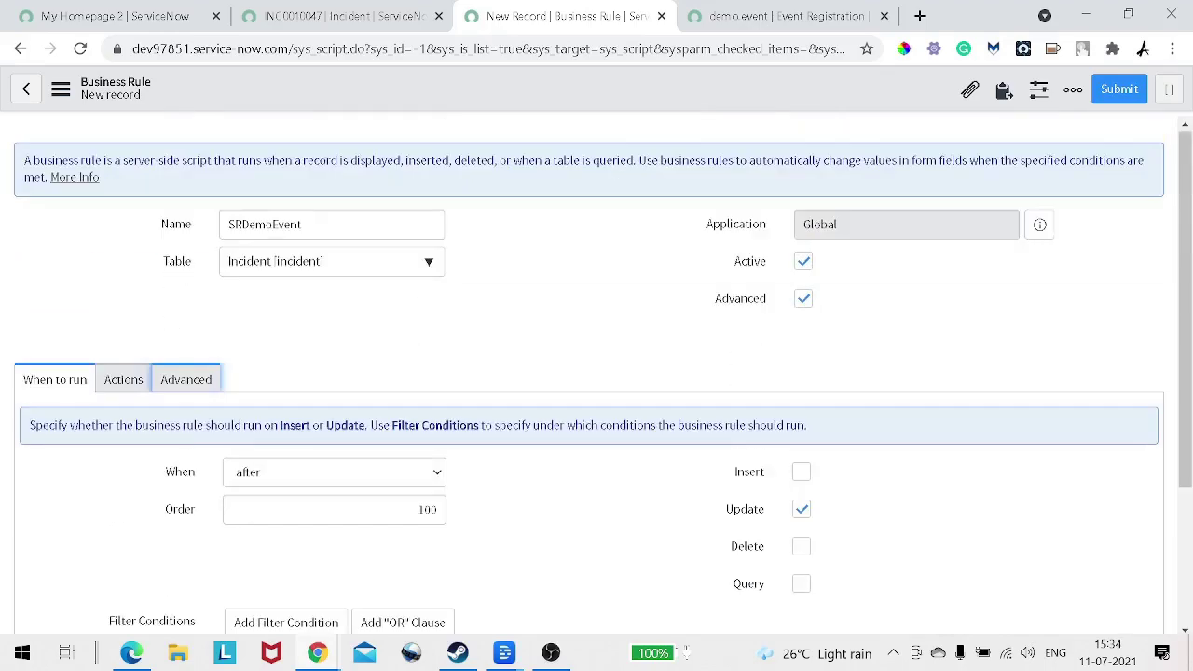
{"action": "scroll", "coordinate": [597, 373], "scroll_direction": "down", "scroll_amount": 1}
Step: Replace the script's placeholder comment with 'if (previous,' using code completion
{"action": "left_click", "coordinate": [185, 286]}
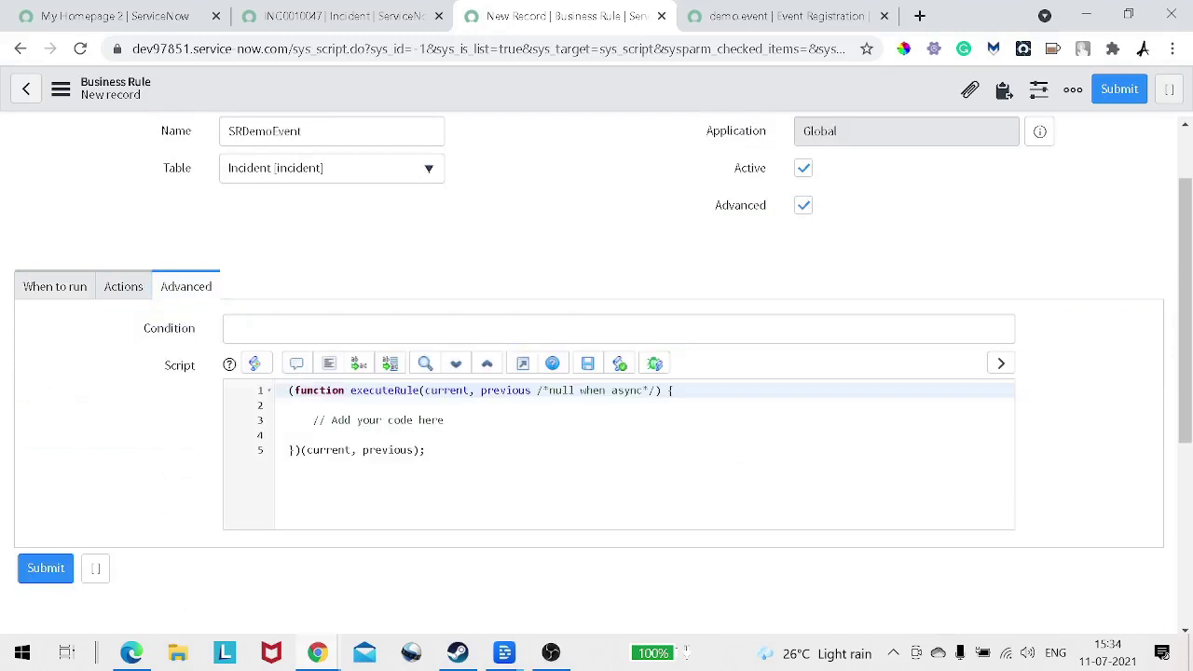
{"action": "left_click_drag", "start_coordinate": [445, 421], "coordinate": [313, 420]}
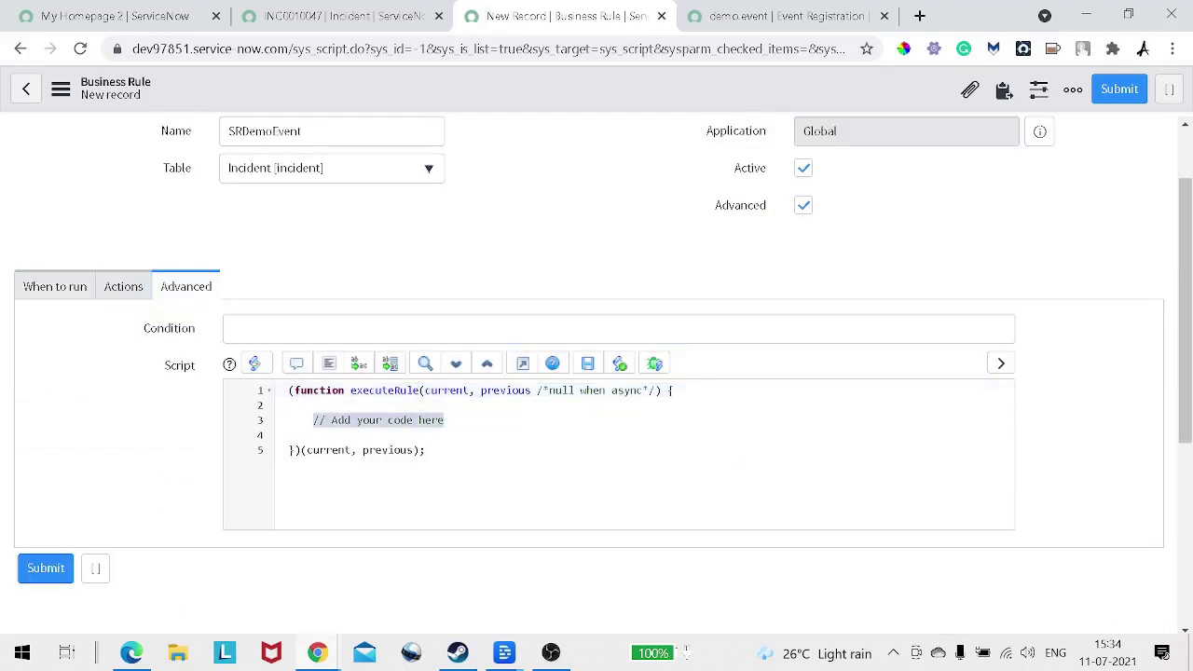
{"action": "key", "text": "BackSpace"}
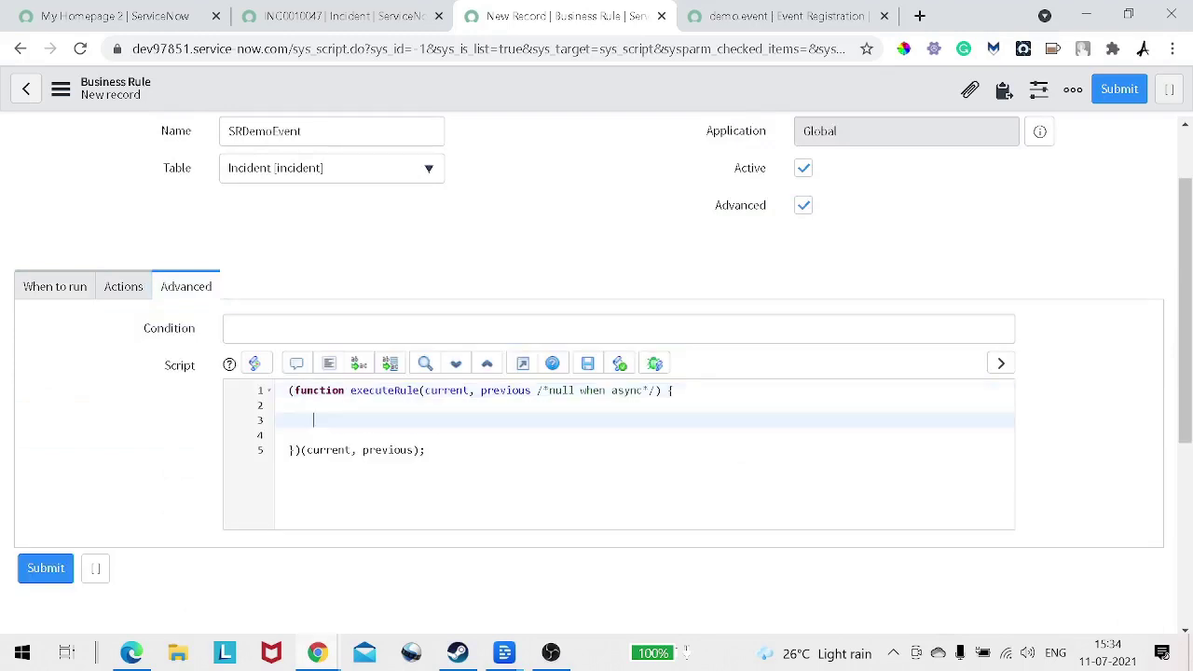
{"action": "type", "text": "if"}
{"action": "type", "text": " ()"}
{"action": "type", "text": "pre"}
{"action": "type", "text": "vios"}
{"action": "key", "text": "BackSpace"}
{"action": "key", "text": "BackSpace"}
{"action": "type", "text": "o"}
{"action": "key", "text": "ctrl+space"}
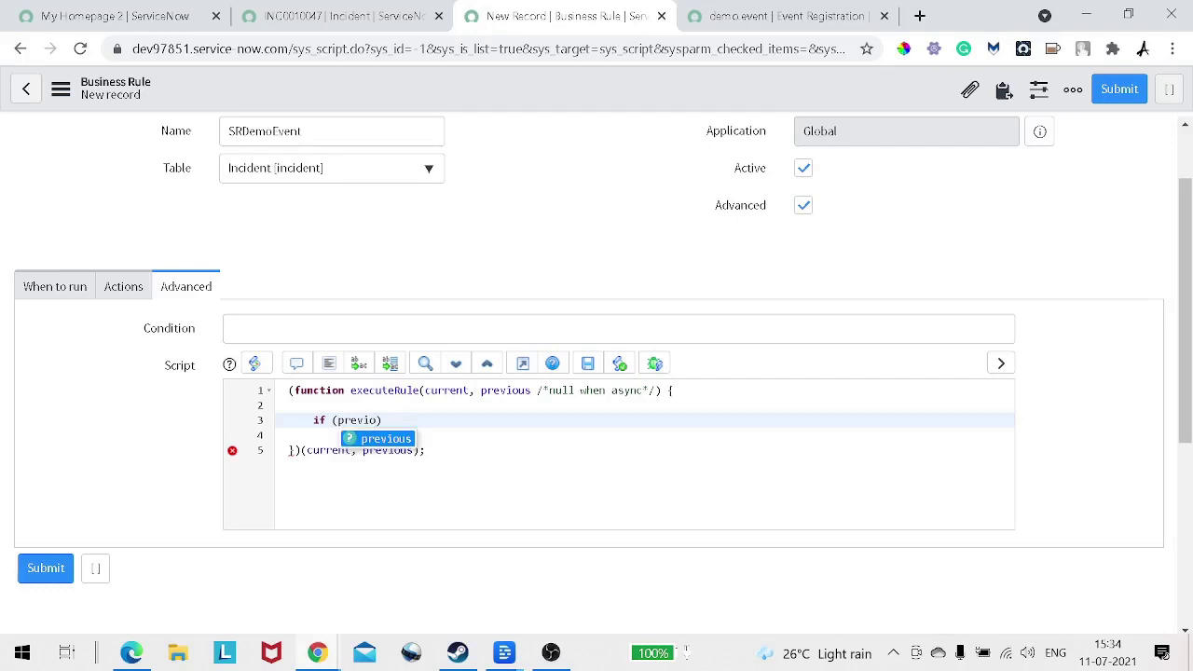
{"action": "key", "text": "Return"}
{"action": "type", "text": ","}
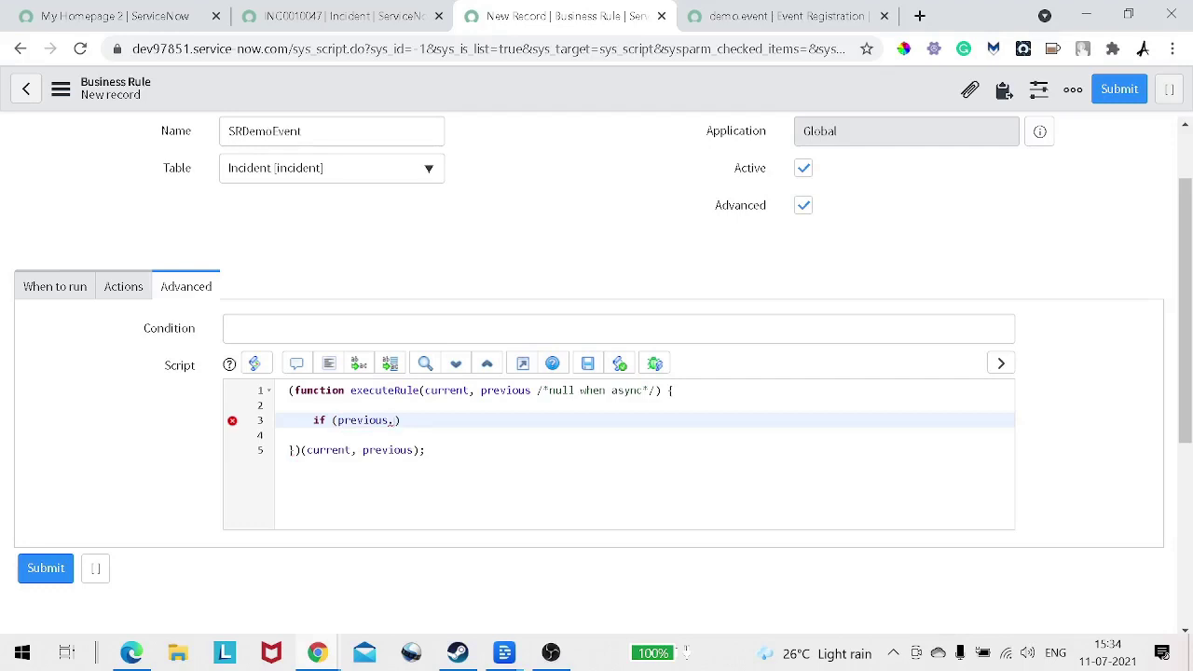
{"action": "key", "text": "ctrl+shift+Tab"}
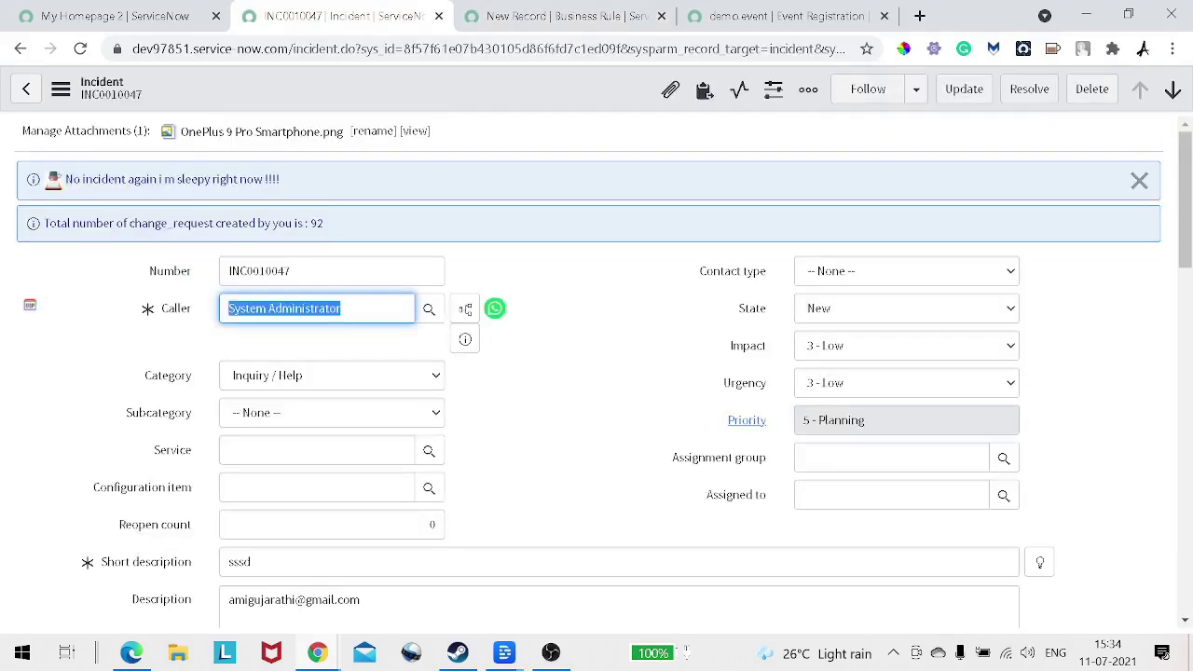
Step: Copy the field name 'priority' from the Priority dictionary info and paste it after previous
{"action": "left_click", "coordinate": [578, 382]}
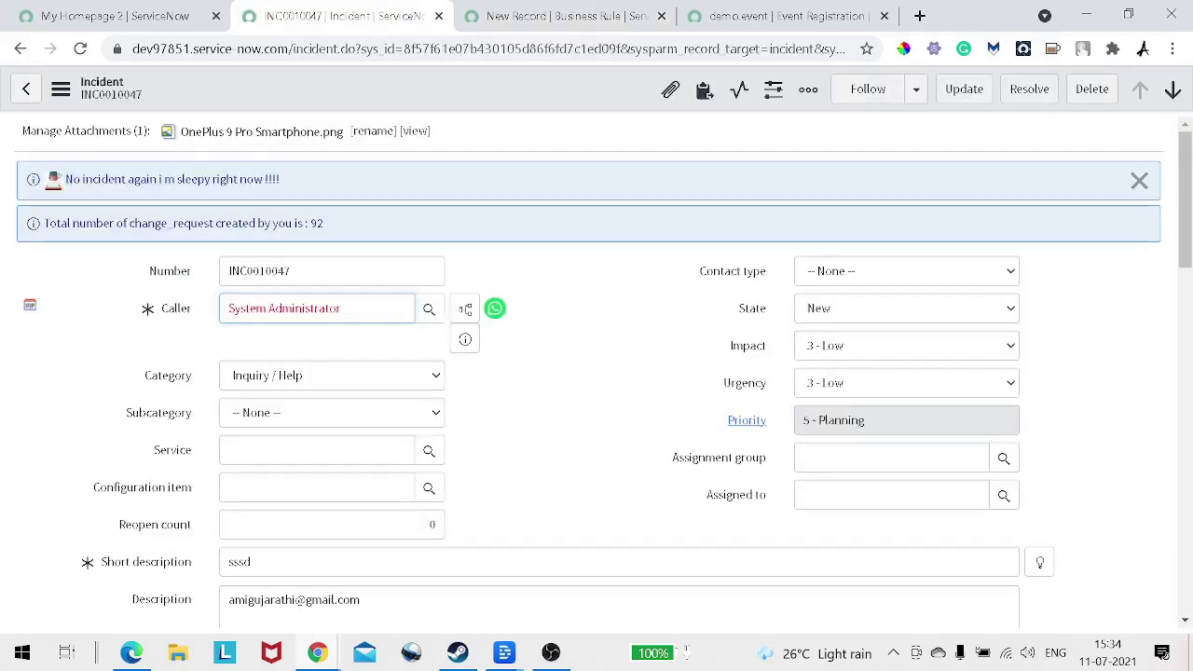
{"action": "right_click", "coordinate": [727, 420]}
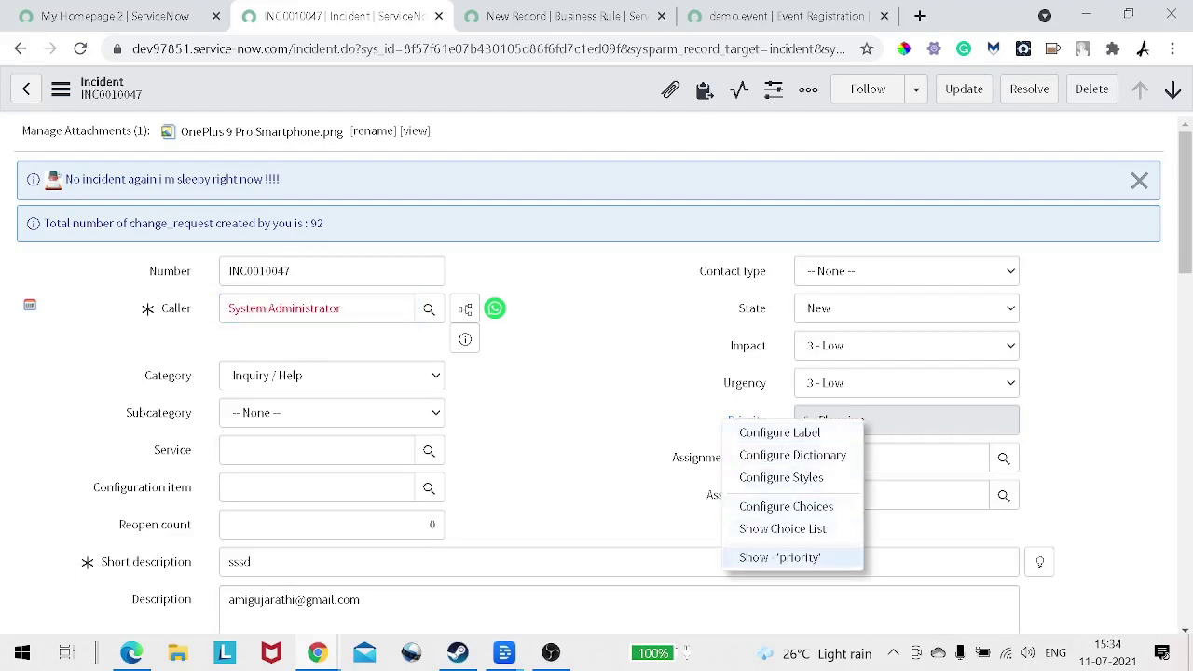
{"action": "left_click", "coordinate": [780, 557]}
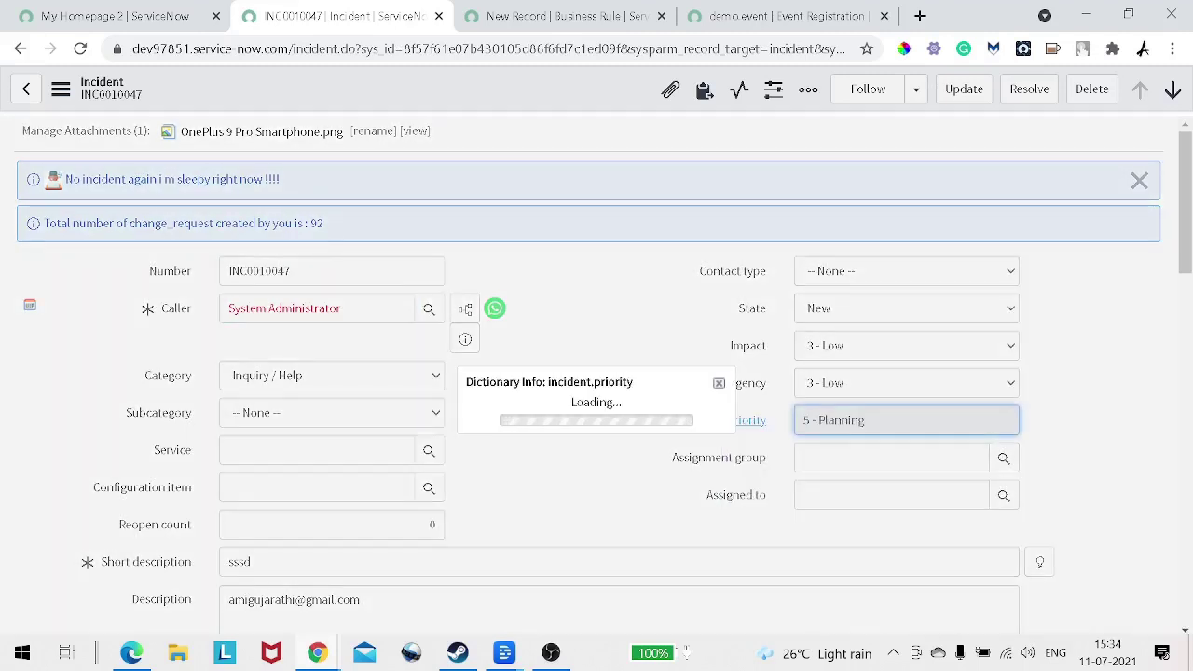
{"action": "double_click", "coordinate": [621, 356]}
{"action": "key", "text": "ctrl+c"}
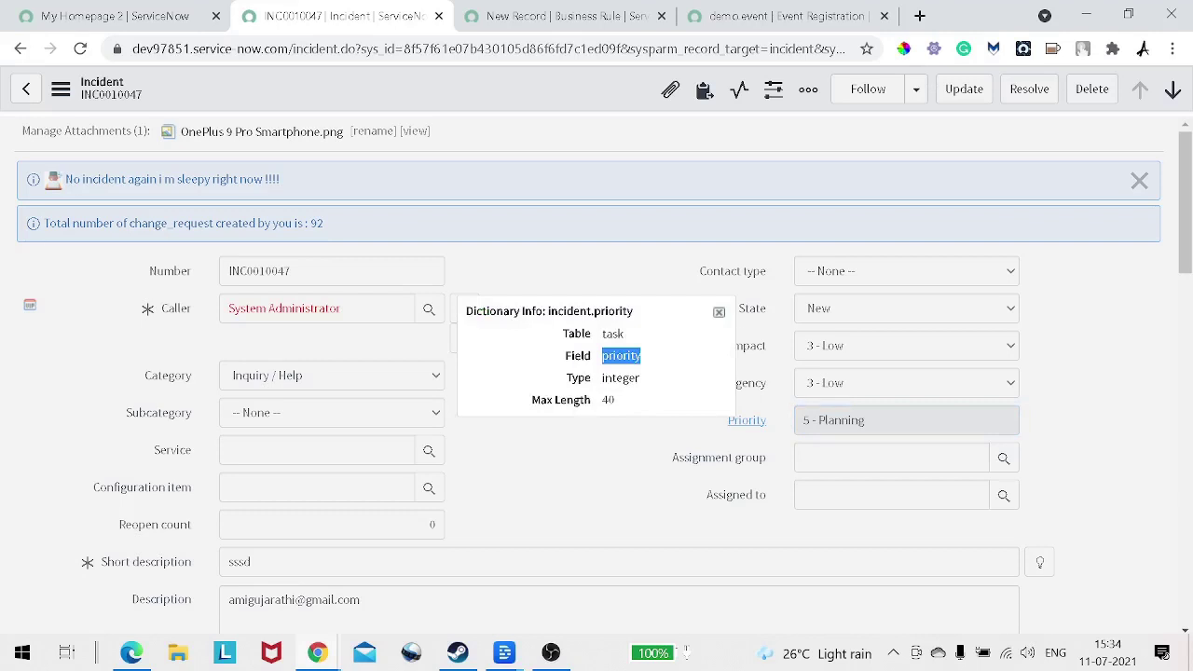
{"action": "key", "text": "ctrl+Tab"}
{"action": "key", "text": "ctrl+v"}
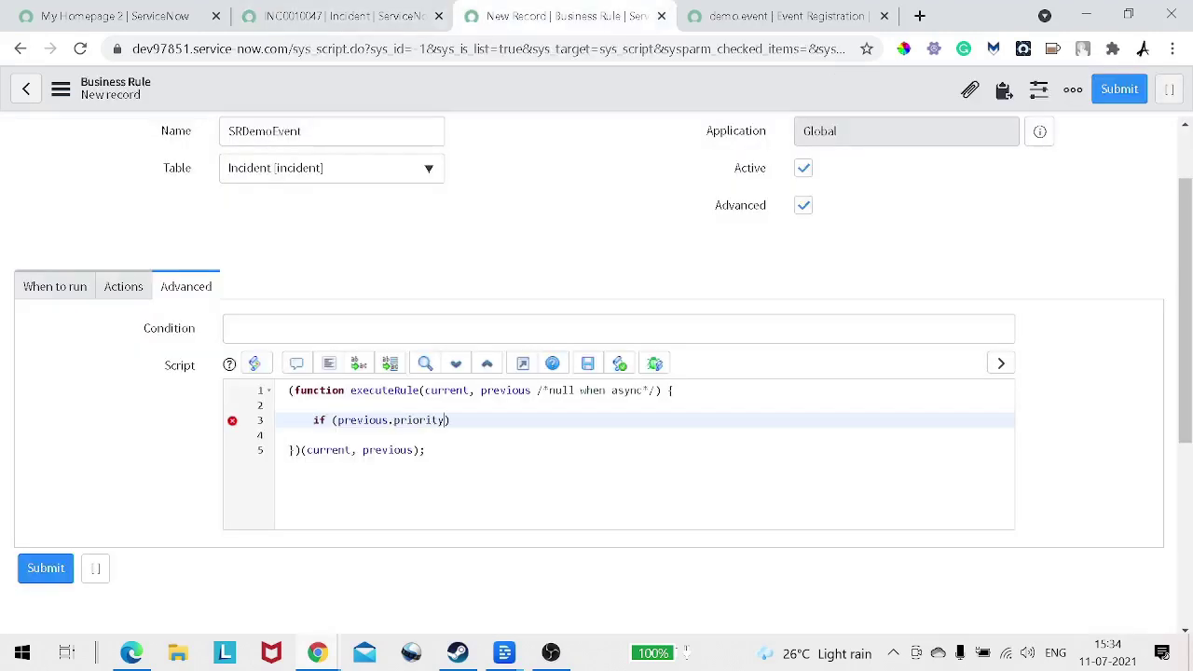
Step: Complete the condition as previous.priority.changes() and open a braced block beneath it
{"action": "type", "text": ".c"}
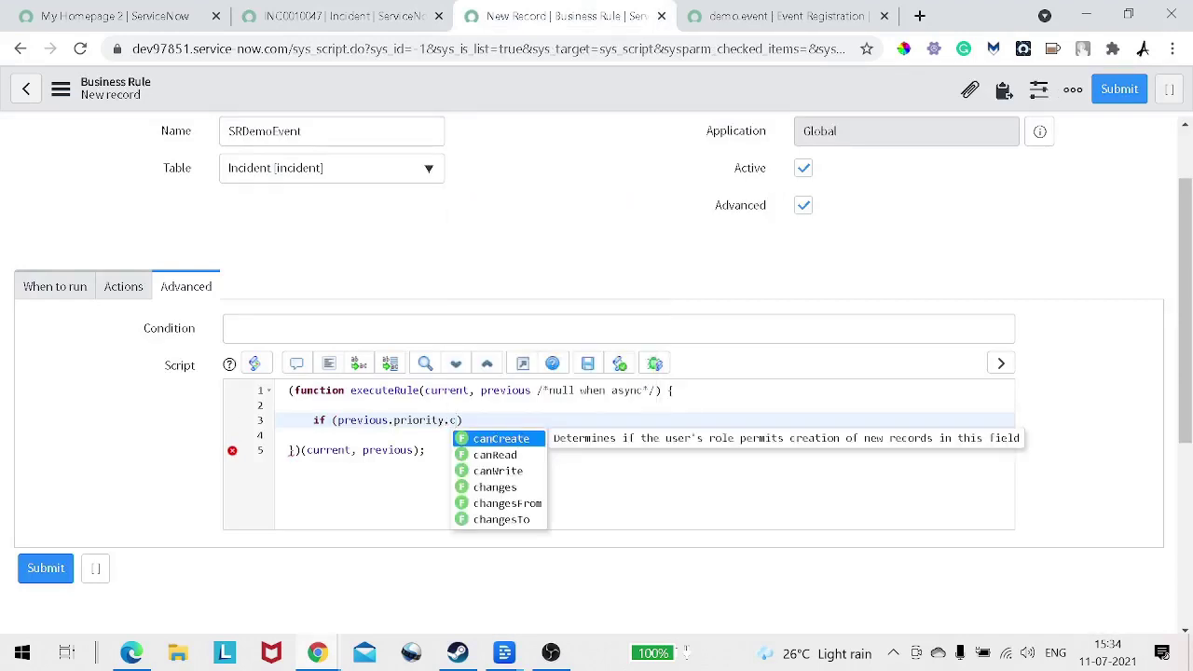
{"action": "key", "text": "Down"}
{"action": "key", "text": "Down"}
{"action": "key", "text": "Down"}
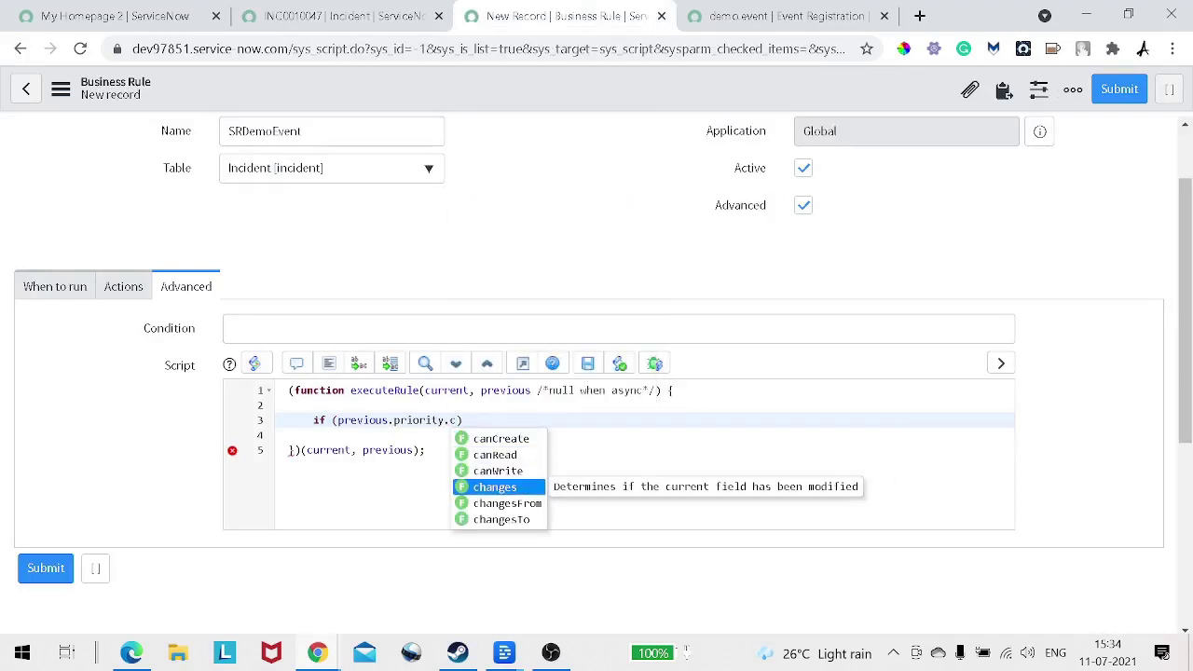
{"action": "key", "text": "Return"}
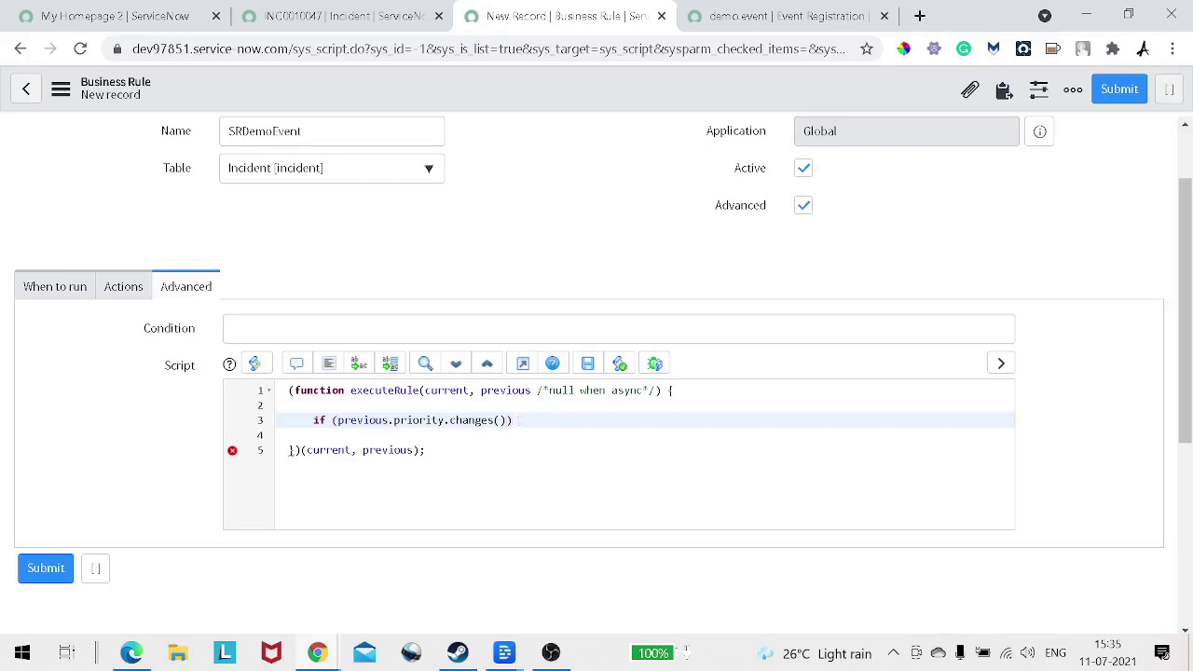
{"action": "type", "text": "{"}
{"action": "key", "text": "Return"}
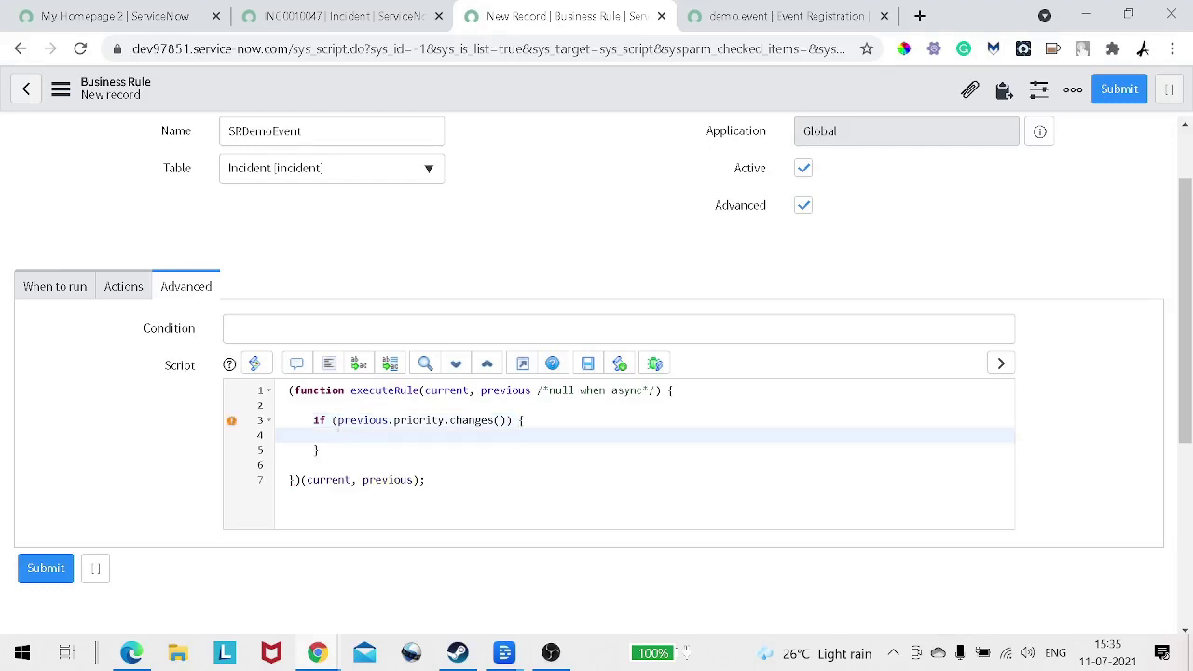
Step: Start typing gs.ev on the empty line inside the if block
{"action": "double_click", "coordinate": [418, 420]}
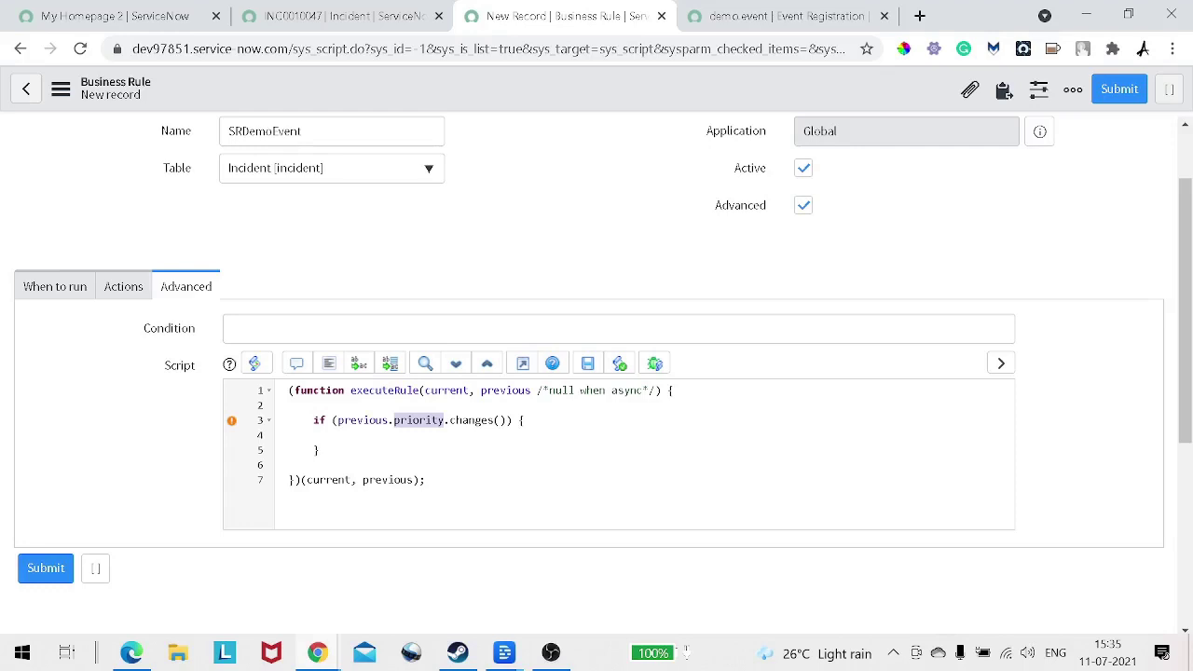
{"action": "left_click", "coordinate": [338, 436]}
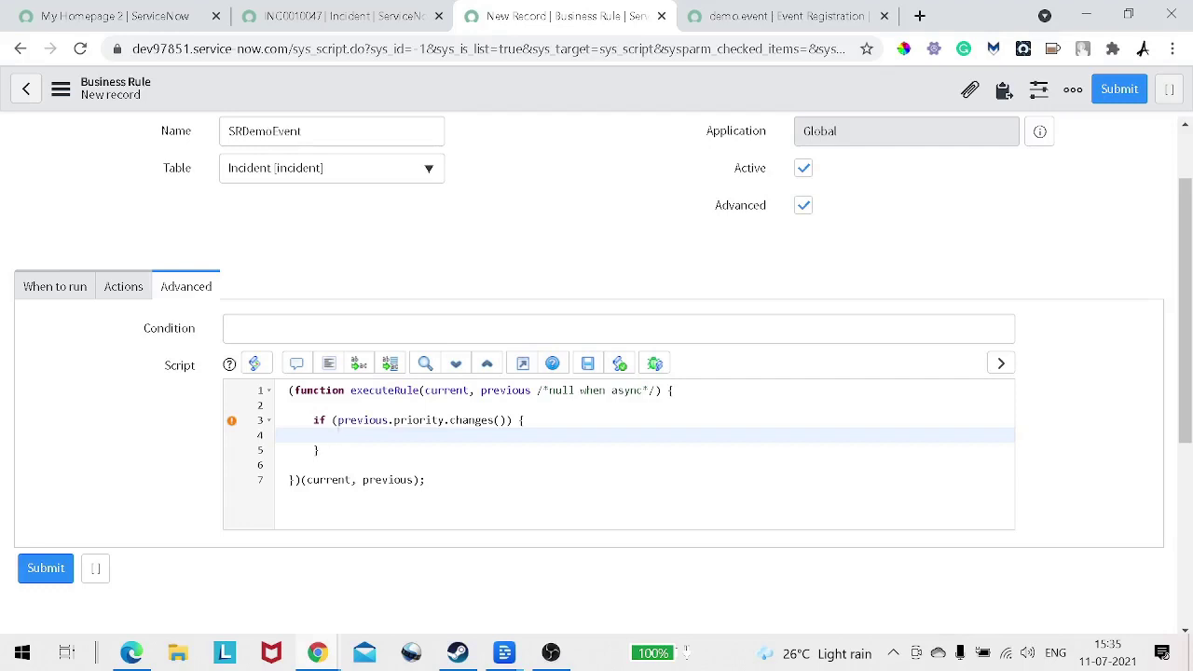
{"action": "type", "text": "gs.ev"}
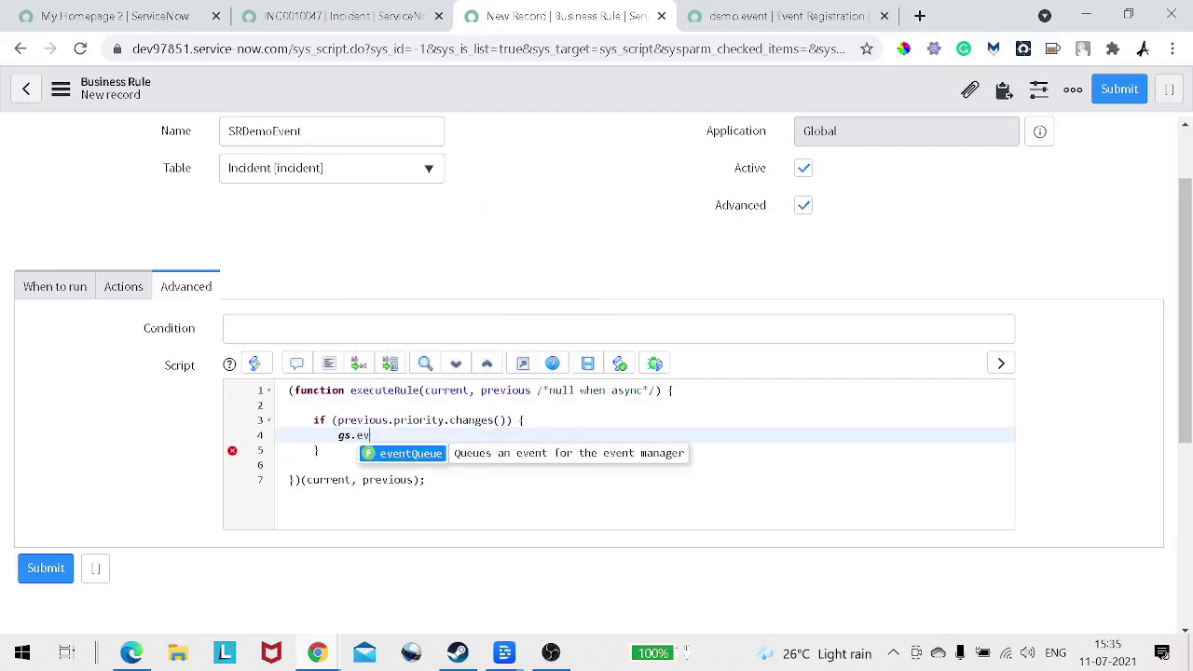
Step: Accept the eventQueue suggestion so line 4 becomes gs.eventQueue()
{"action": "key", "text": "Return"}
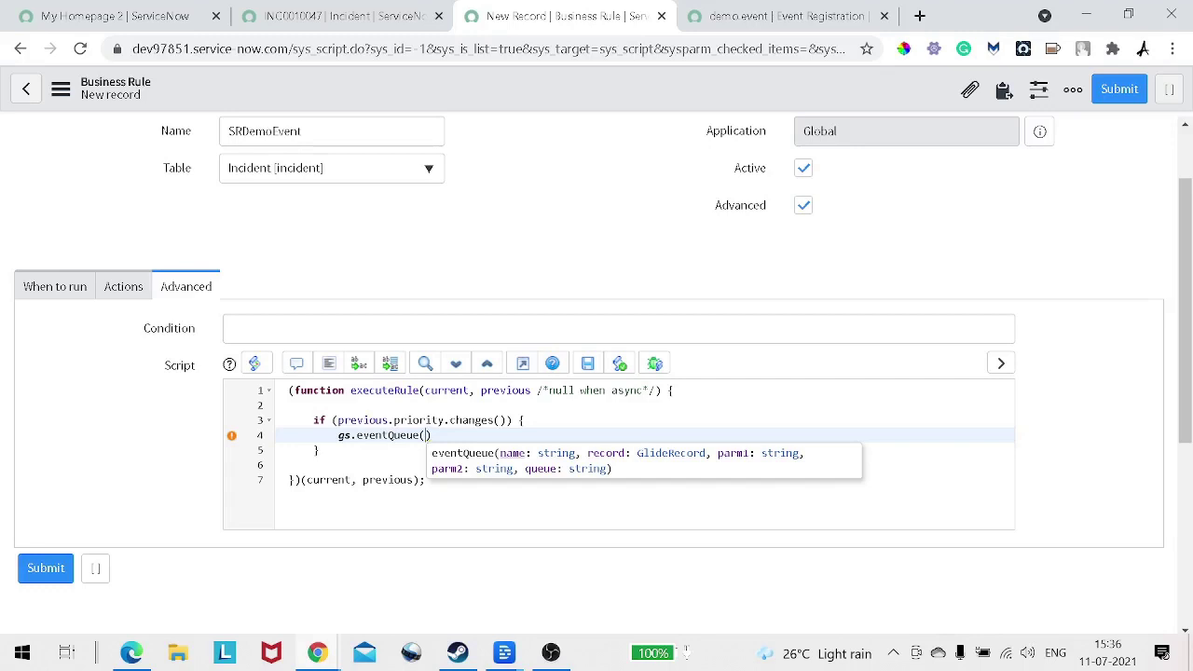
Step: Copy demo.event from the Event Registration and paste it quoted as eventQueue's first argument
{"action": "key", "text": "ctrl+Tab"}
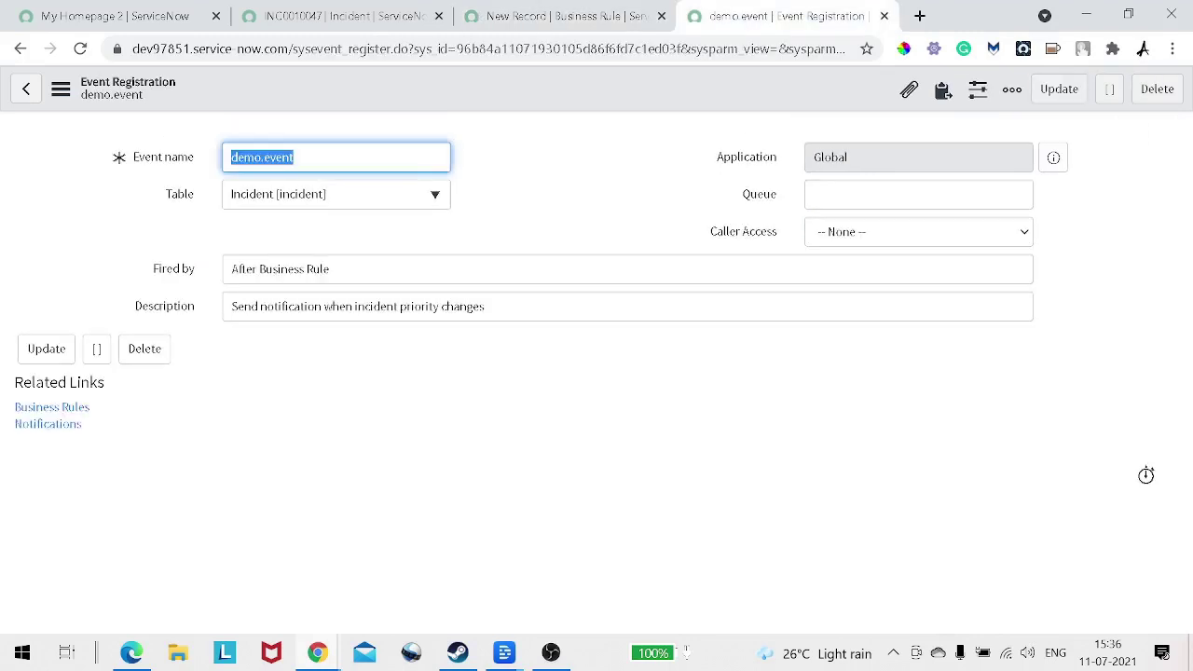
{"action": "left_click", "coordinate": [280, 156]}
{"action": "key", "text": "ctrl+a"}
{"action": "key", "text": "ctrl+c"}
{"action": "key", "text": "ctrl+shift+Tab"}
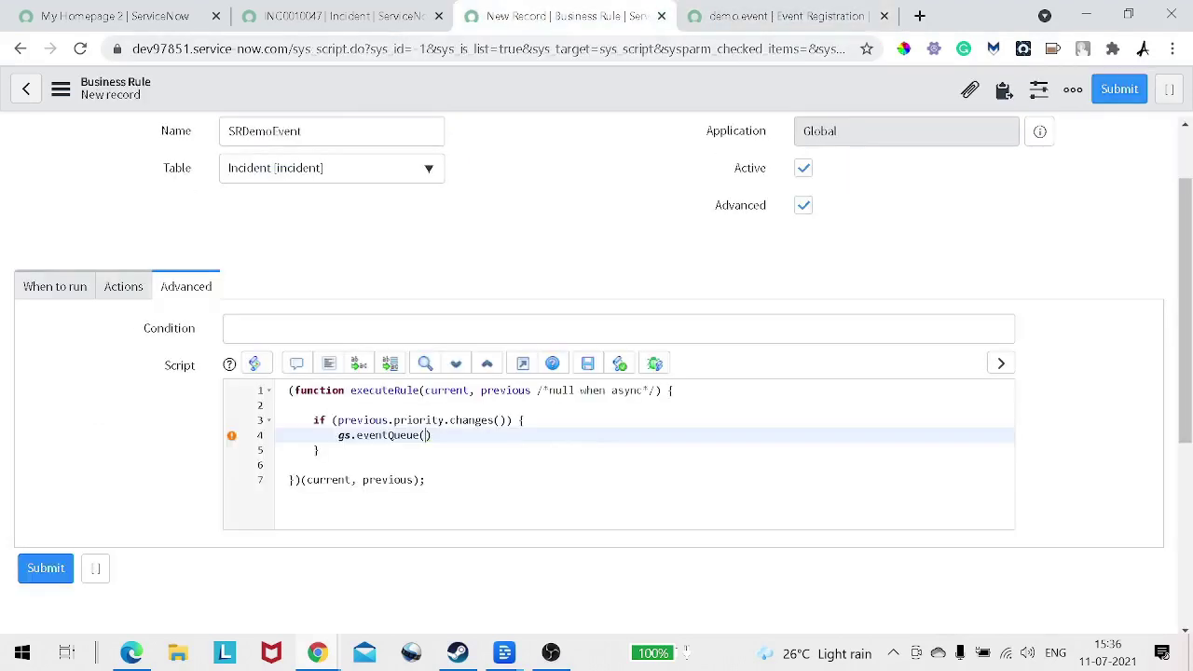
{"action": "type", "text": "'"}
{"action": "key", "text": "ctrl+v"}
{"action": "key", "text": "ctrl+space"}
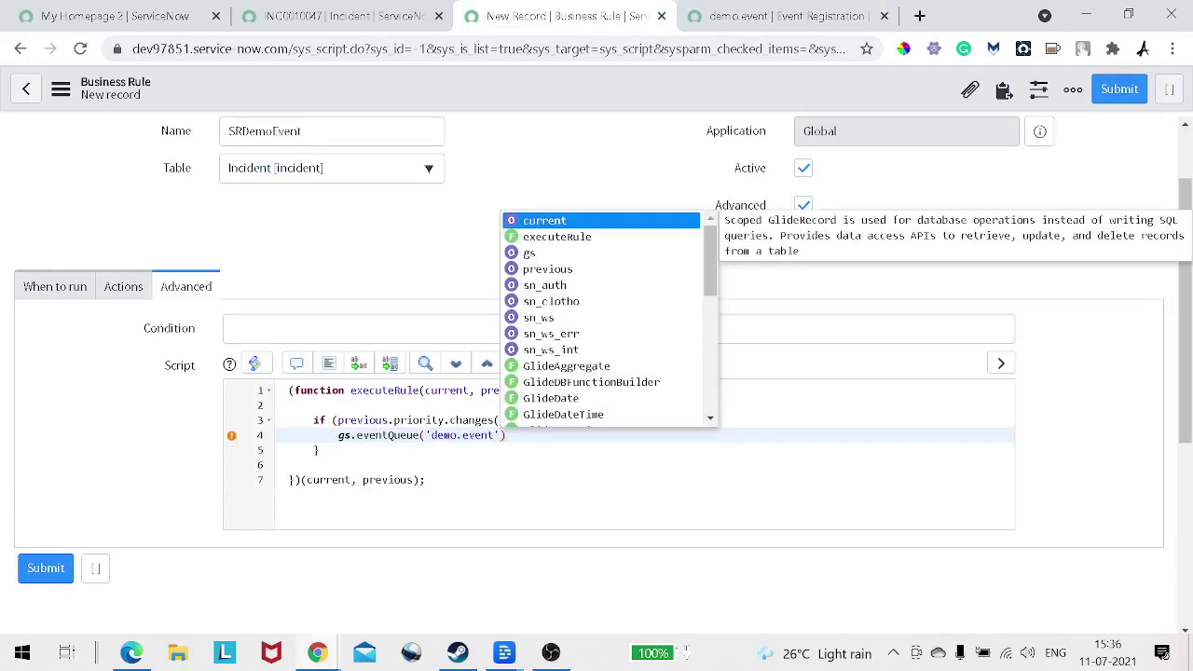
{"action": "type", "text": ","}
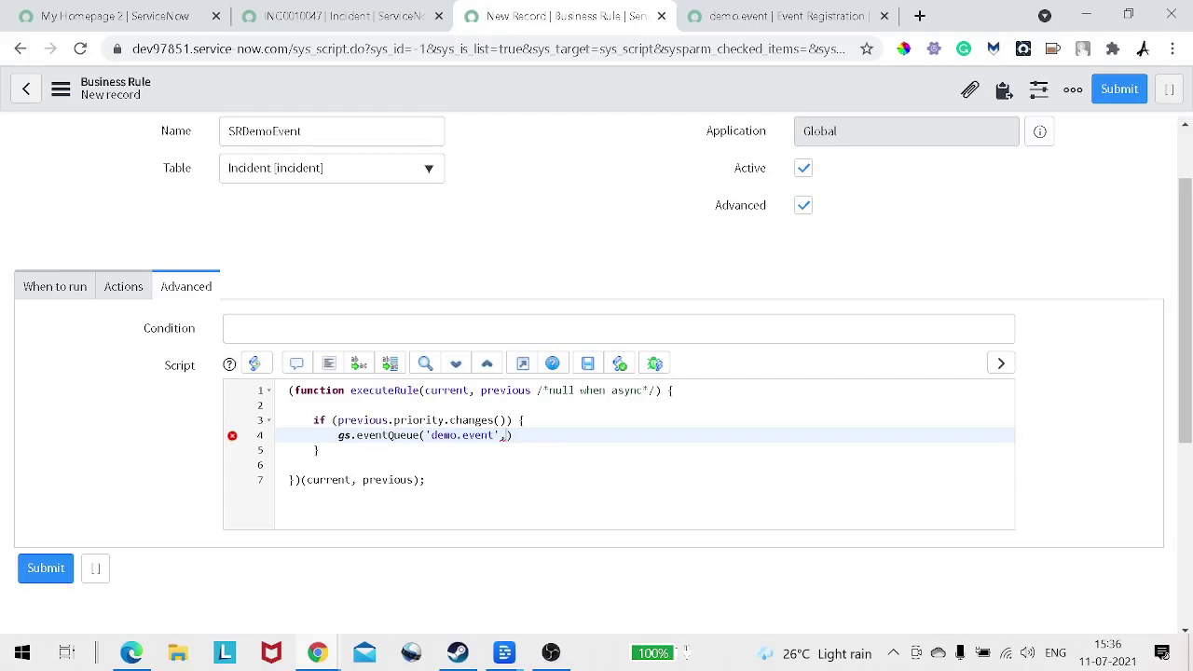
Step: Paste current as the second argument and dismiss the incident's Dictionary Info popup
{"action": "double_click", "coordinate": [447, 391]}
{"action": "key", "text": "ctrl+c"}
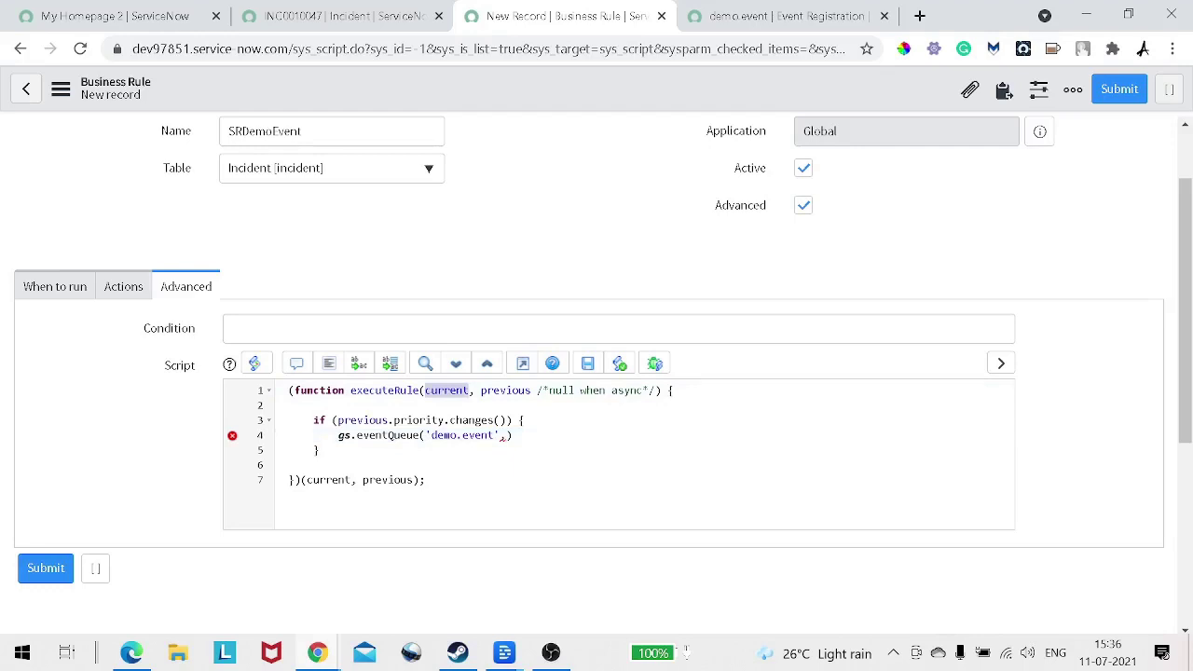
{"action": "left_click", "coordinate": [511, 436]}
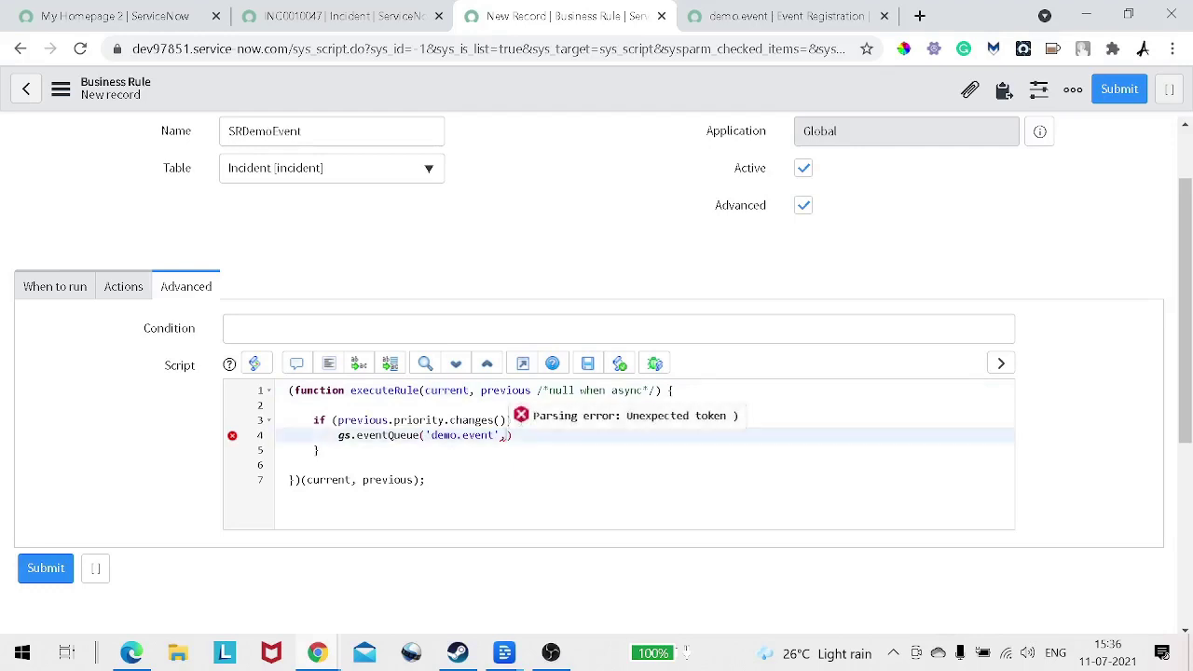
{"action": "key", "text": "ctrl+v"}
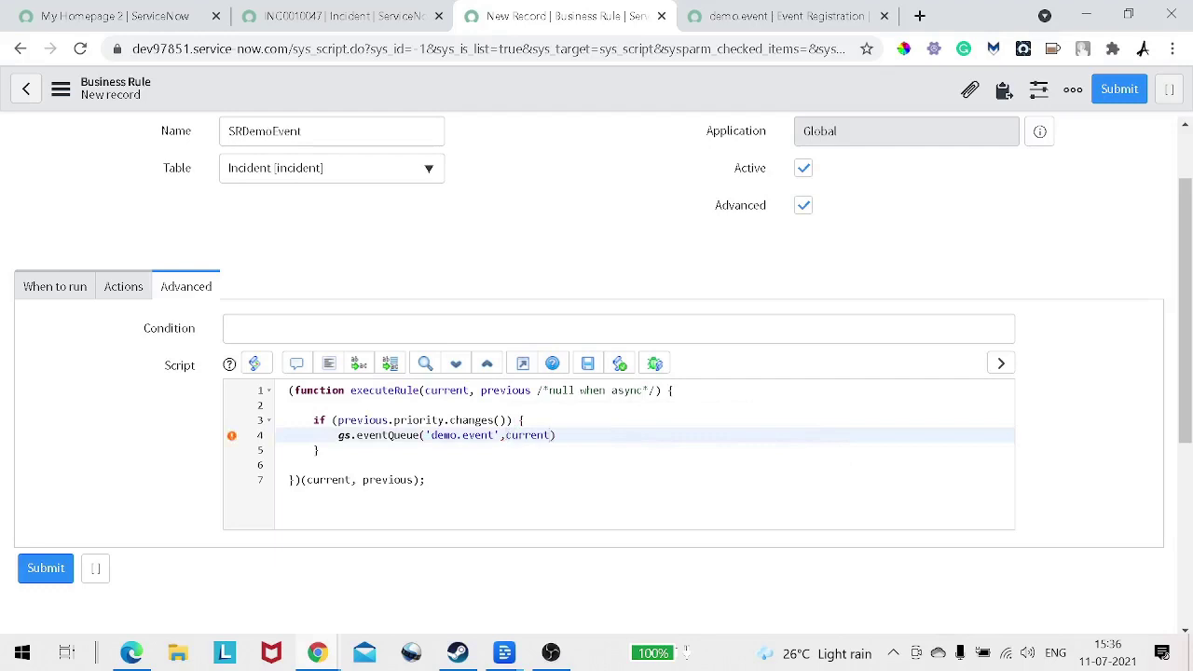
{"action": "type", "text": ",''"}
{"action": "key", "text": "BackSpace"}
{"action": "key", "text": "BackSpace"}
{"action": "key", "text": "ctrl+shift+Tab"}
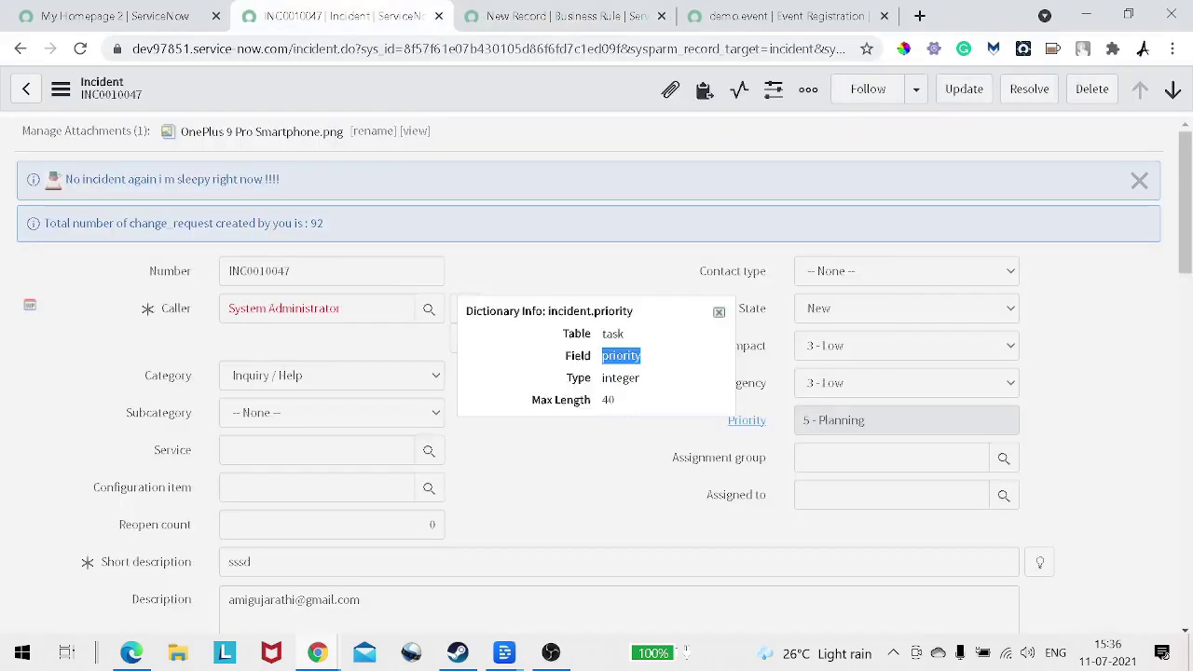
{"action": "key", "text": "Escape"}
{"action": "key", "text": "ctrl+Tab"}
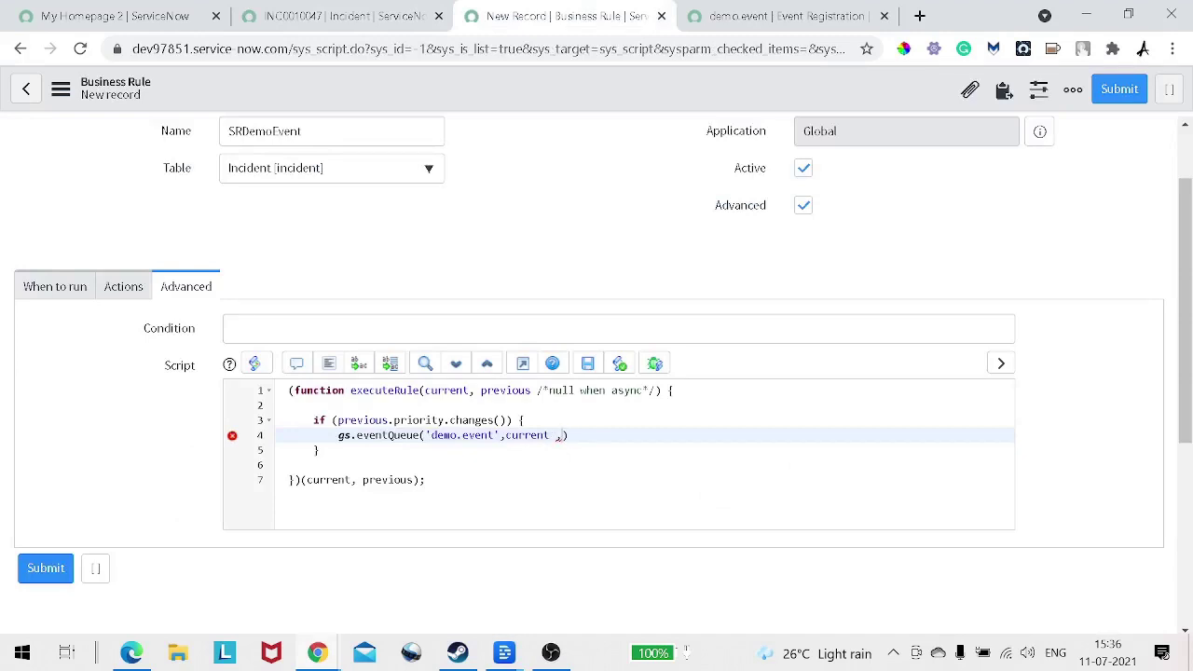
Step: Insert current.caller_id as the third eventQueue argument via the Caller entry in the field tree
{"action": "left_click", "coordinate": [1001, 363]}
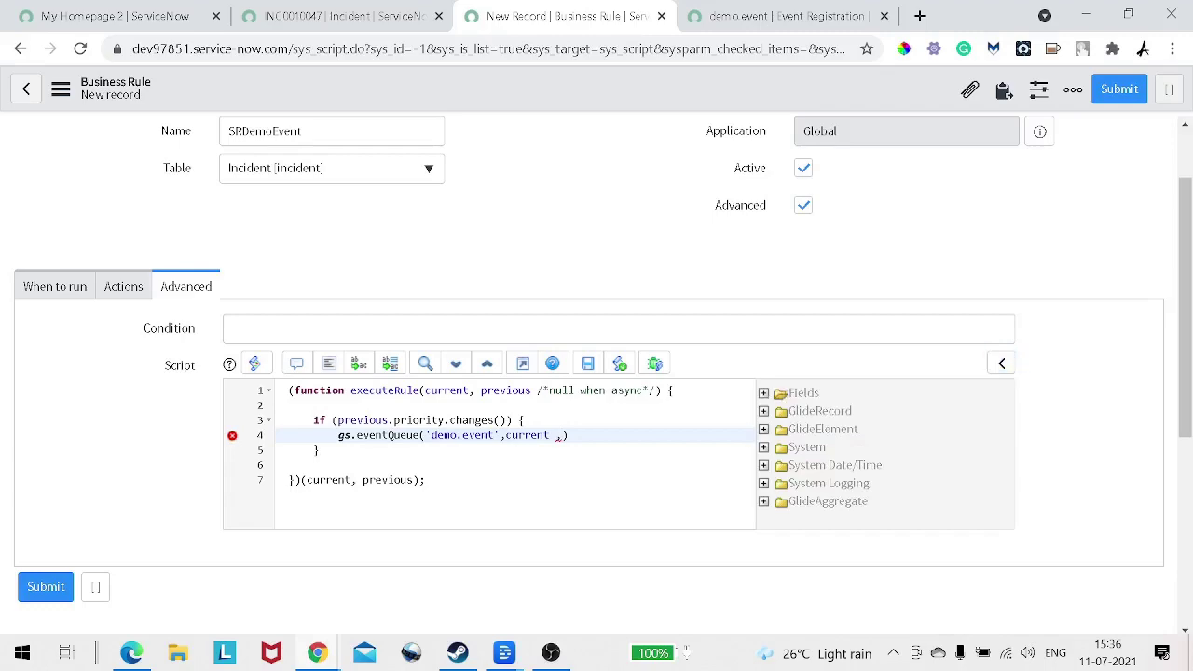
{"action": "left_click", "coordinate": [781, 393]}
{"action": "scroll", "coordinate": [781, 393], "scroll_direction": "down", "scroll_amount": 1}
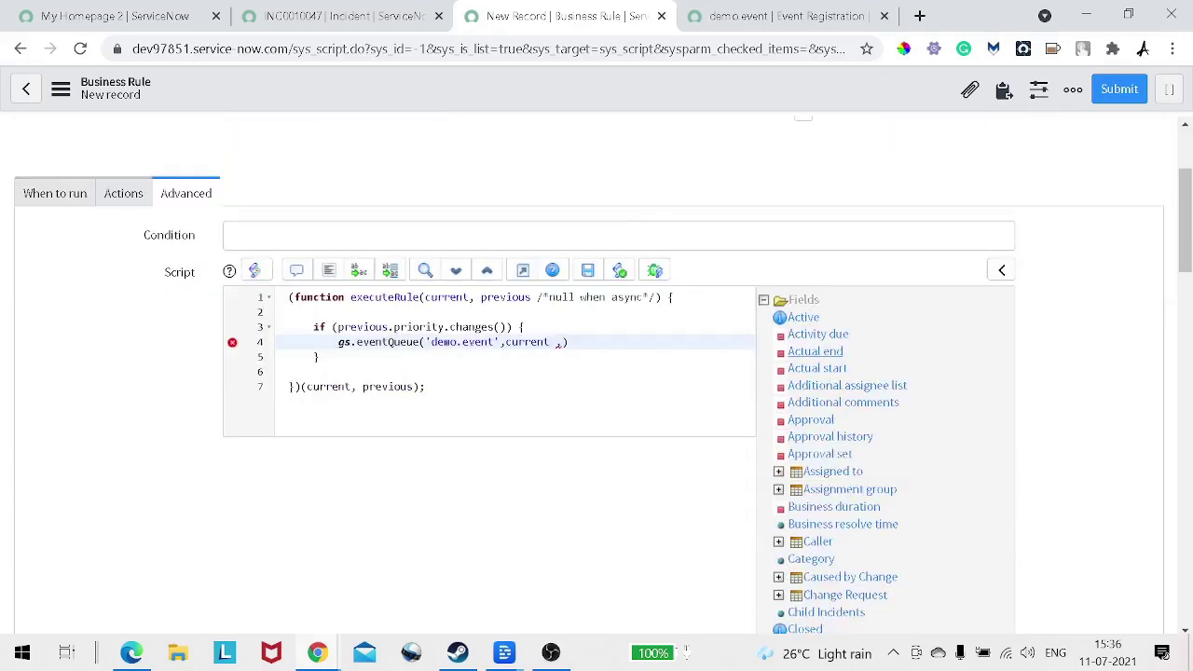
{"action": "scroll", "coordinate": [820, 419], "scroll_direction": "down", "scroll_amount": 3}
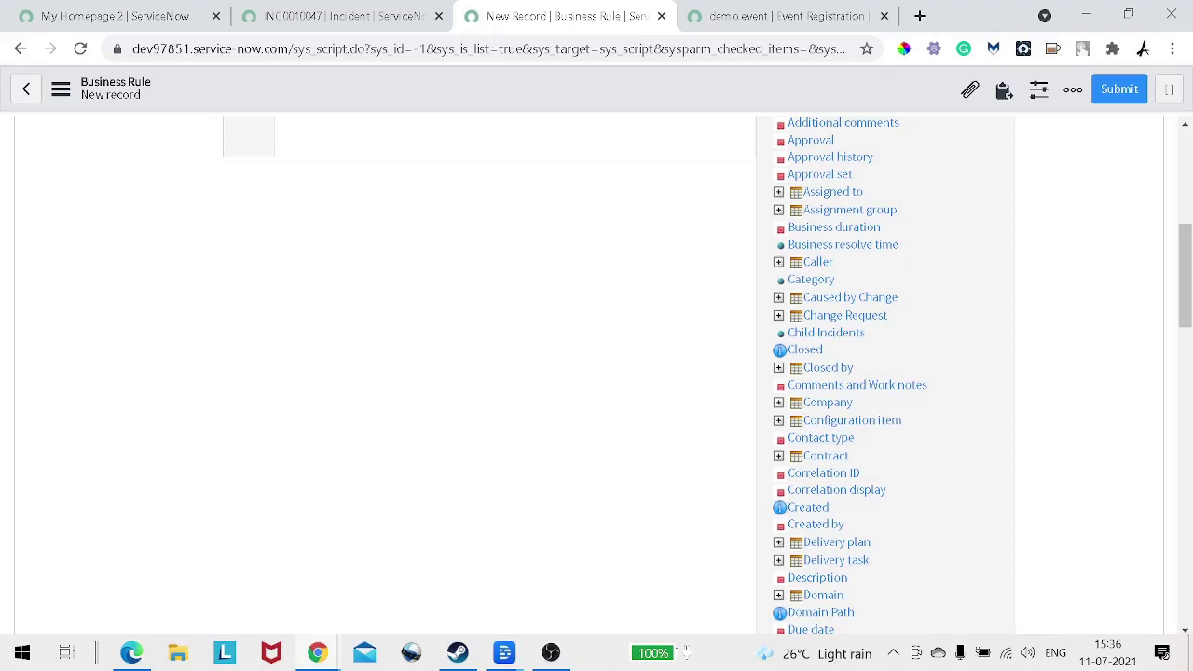
{"action": "left_click", "coordinate": [817, 262]}
{"action": "left_click", "coordinate": [426, 480]}
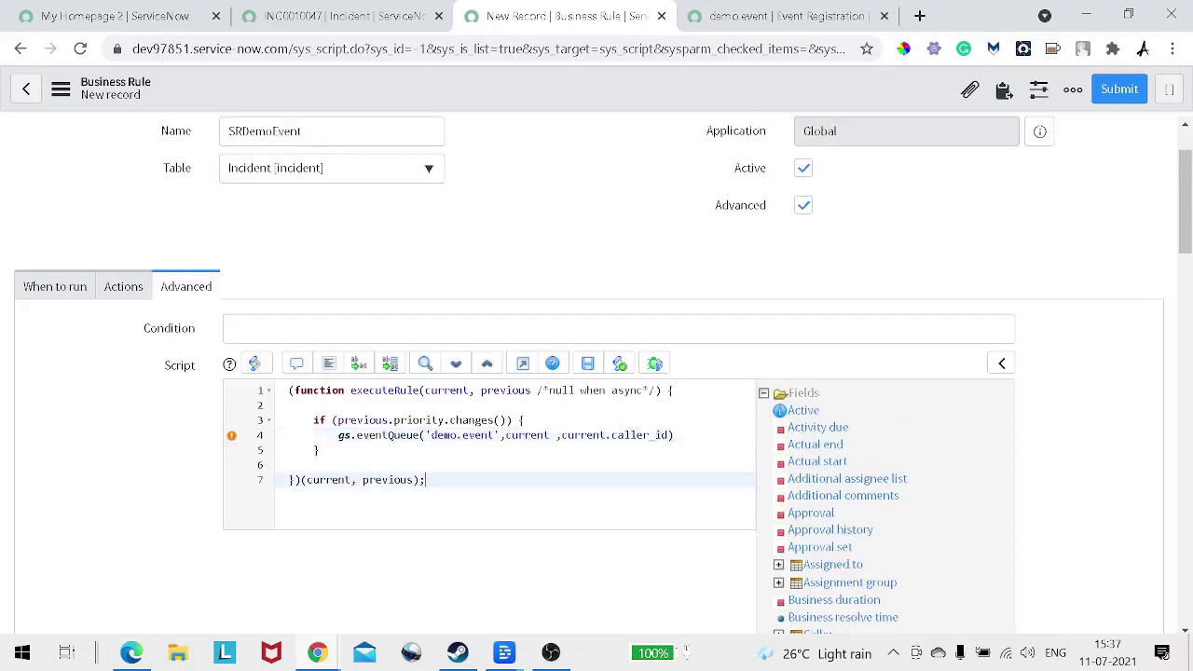
Step: Add the recipient's e-mail address in quotes as the fourth argument, ending the line with );
{"action": "left_click", "coordinate": [675, 435]}
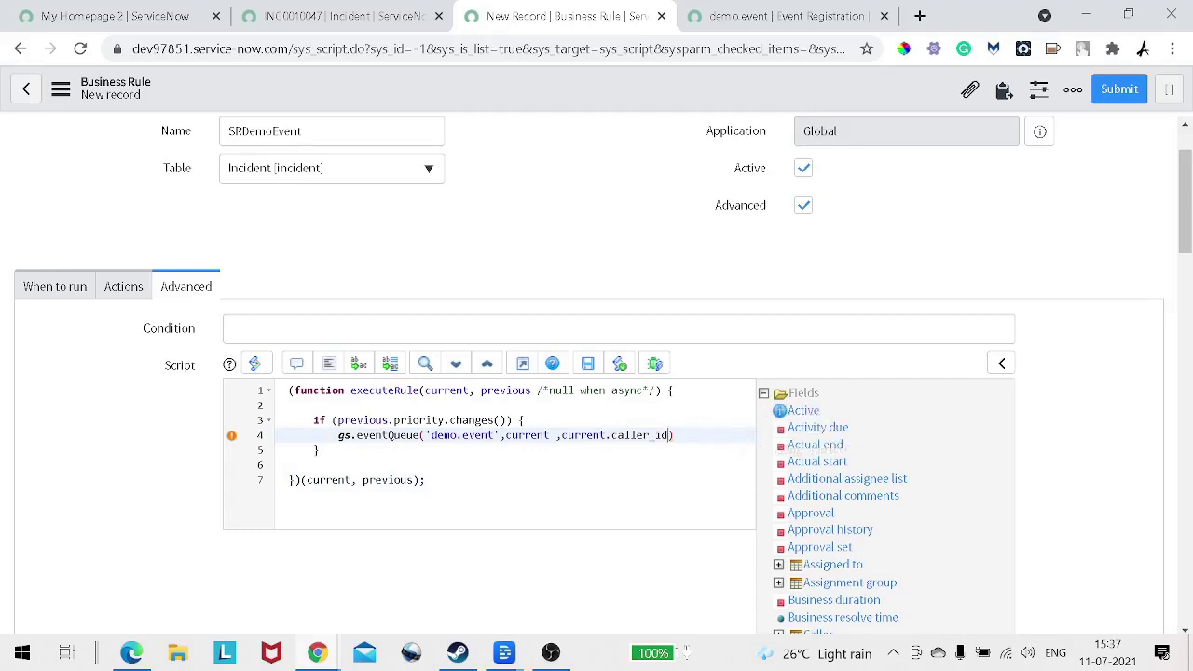
{"action": "type", "text": ","}
{"action": "left_click", "coordinate": [1002, 363]}
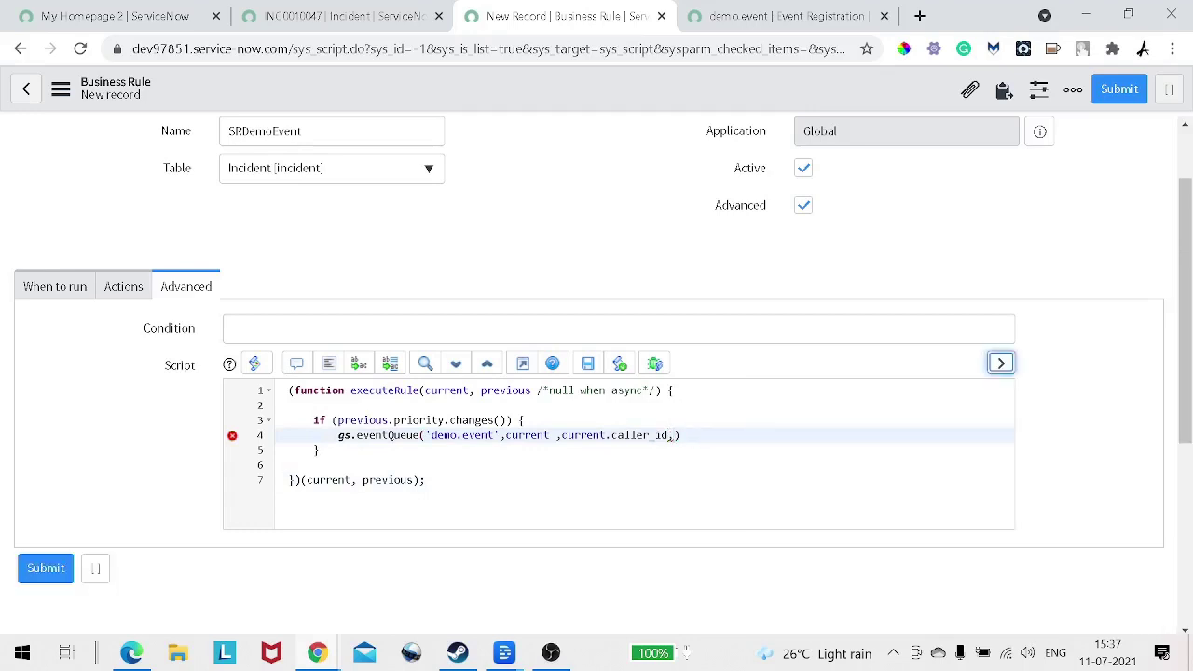
{"action": "left_click", "coordinate": [674, 435]}
{"action": "type", "text": "''"}
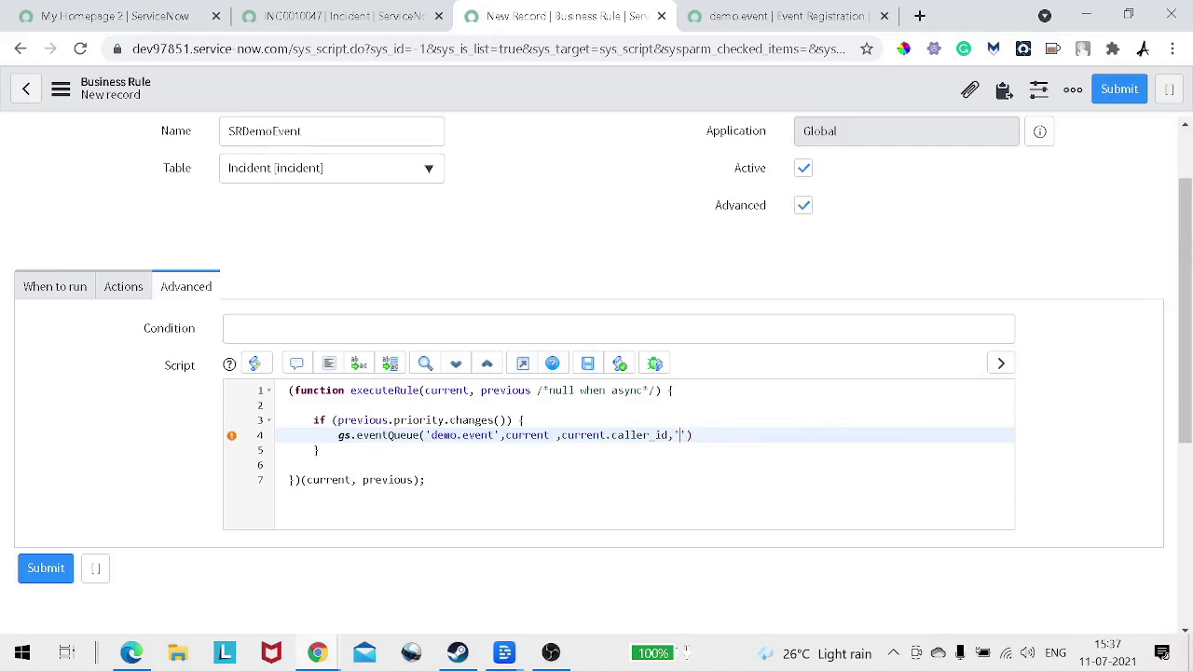
{"action": "type", "text": "ami"}
{"action": "key", "text": "BackSpace"}
{"action": "key", "text": "BackSpace"}
{"action": "key", "text": "BackSpace"}
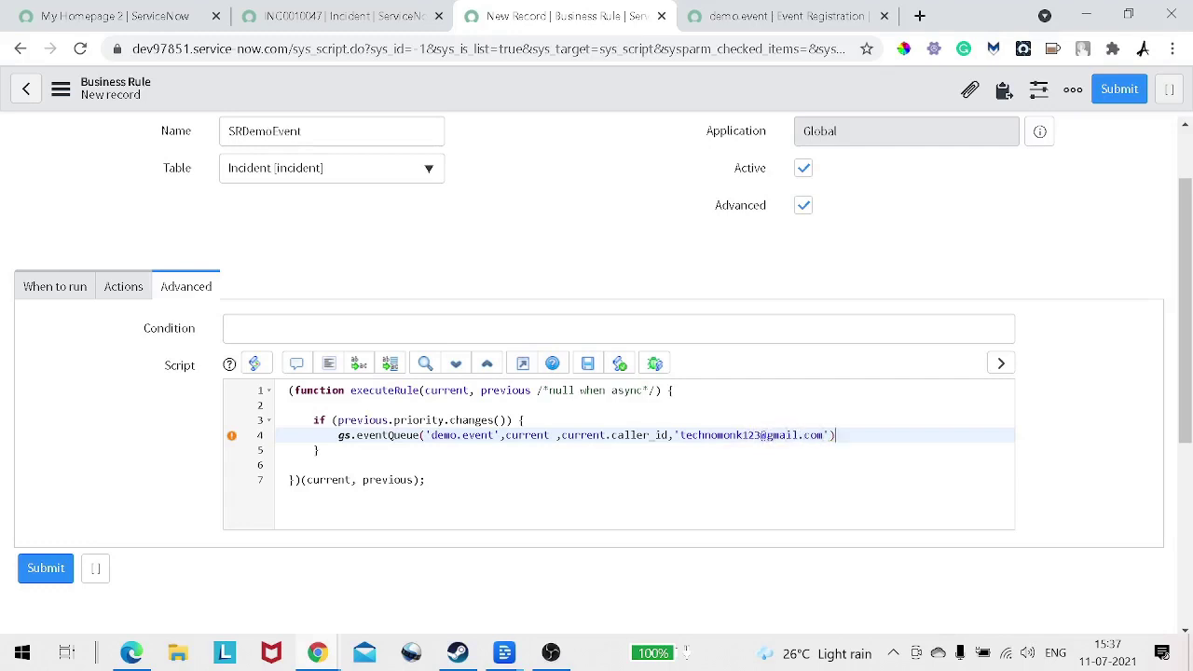
{"action": "type", "text": ";"}
Step: Highlight the demo.event, current and current.caller_id arguments in turn
{"action": "double_click", "coordinate": [459, 435]}
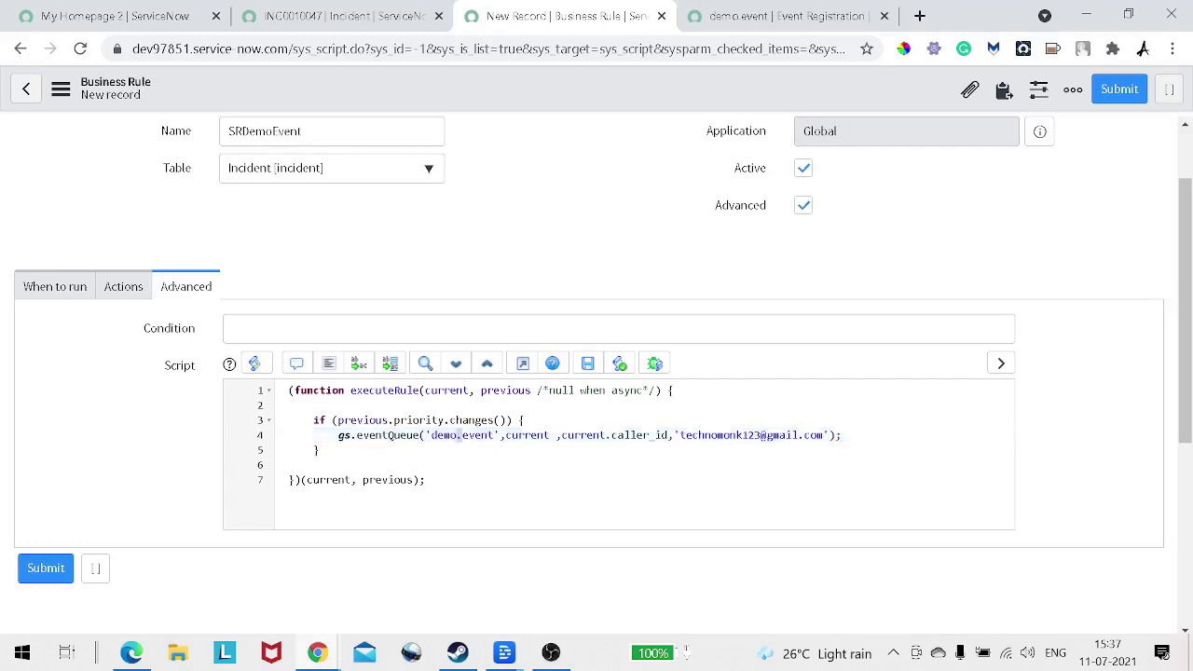
{"action": "double_click", "coordinate": [527, 436]}
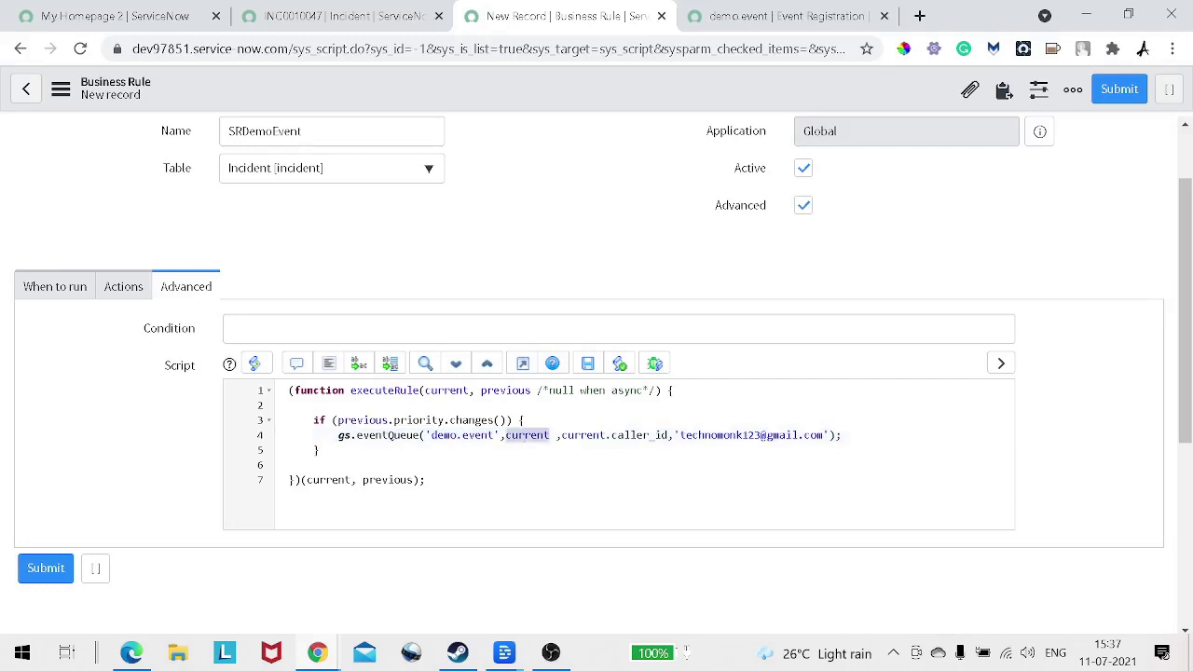
{"action": "left_click_drag", "start_coordinate": [561, 436], "coordinate": [667, 436]}
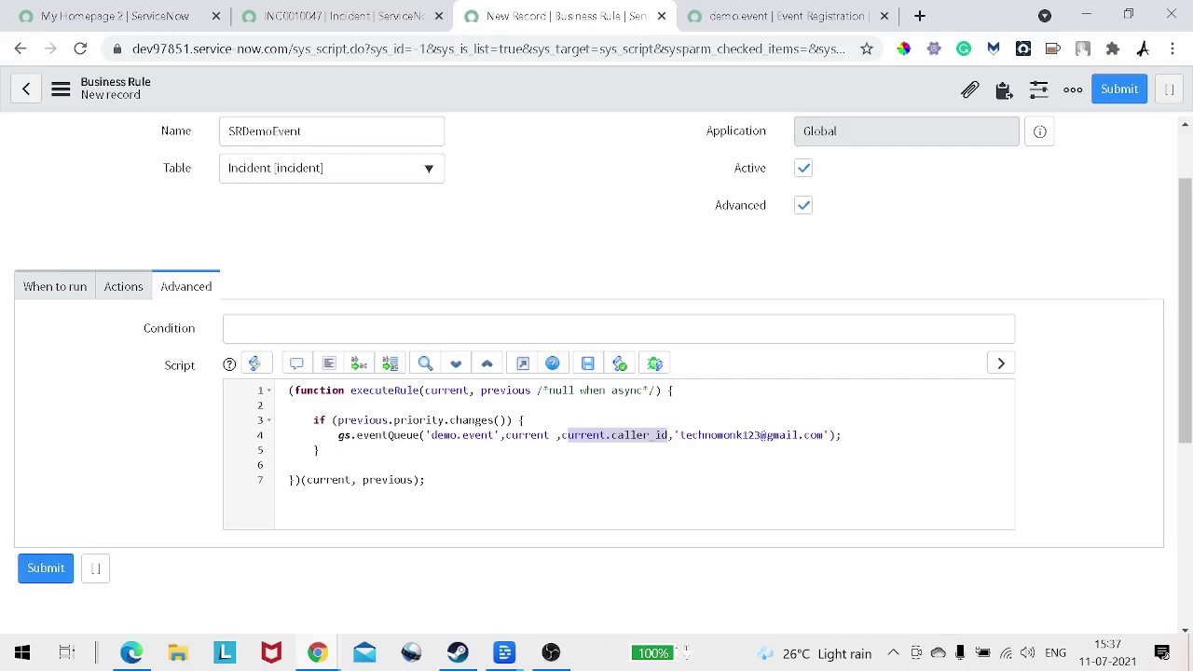
Step: Save the SRDemoEvent business rule from the form header's context menu
{"action": "left_click_drag", "start_coordinate": [681, 435], "coordinate": [829, 436]}
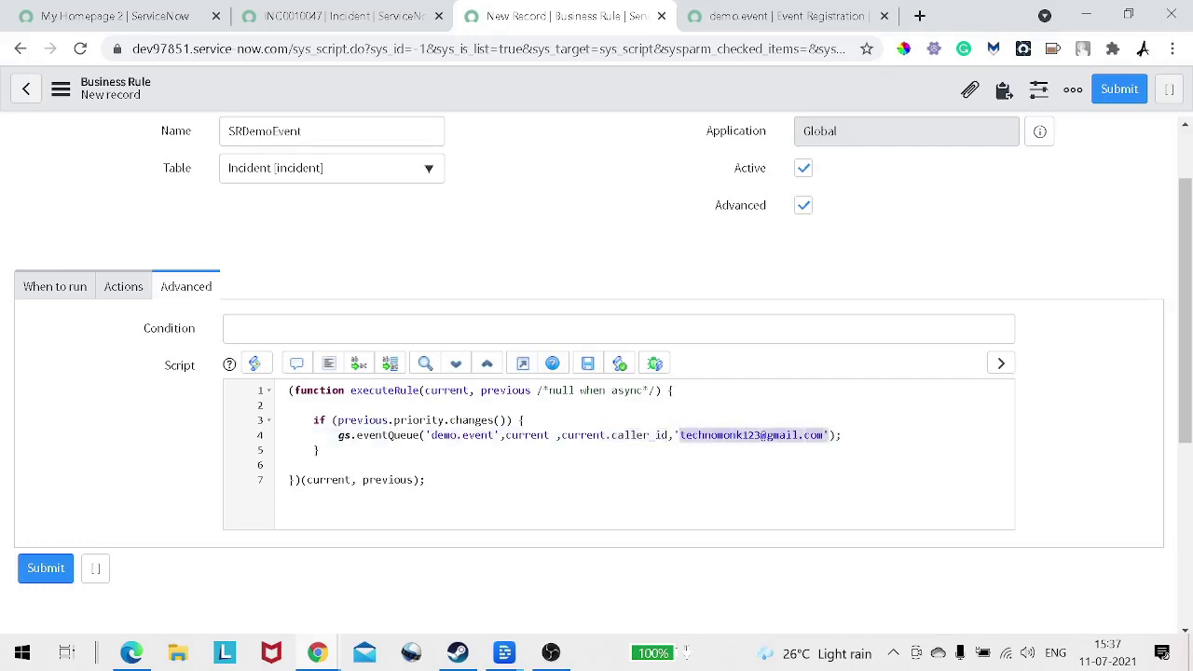
{"action": "scroll", "coordinate": [597, 373], "scroll_direction": "up", "scroll_amount": 1}
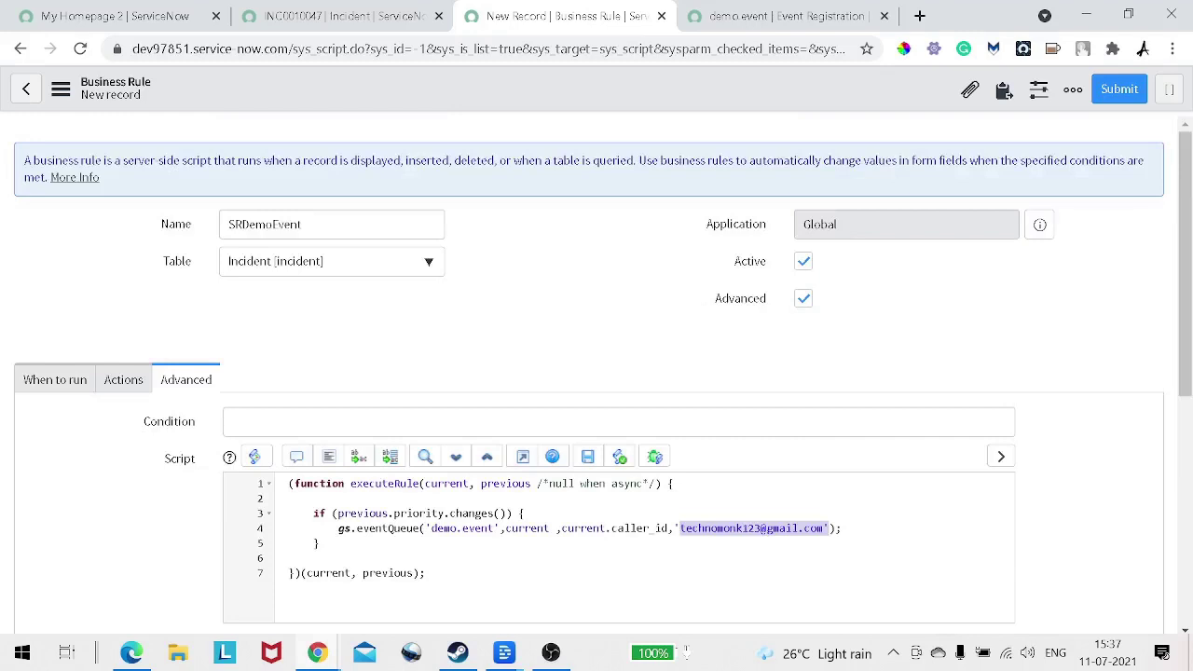
{"action": "right_click", "coordinate": [513, 93]}
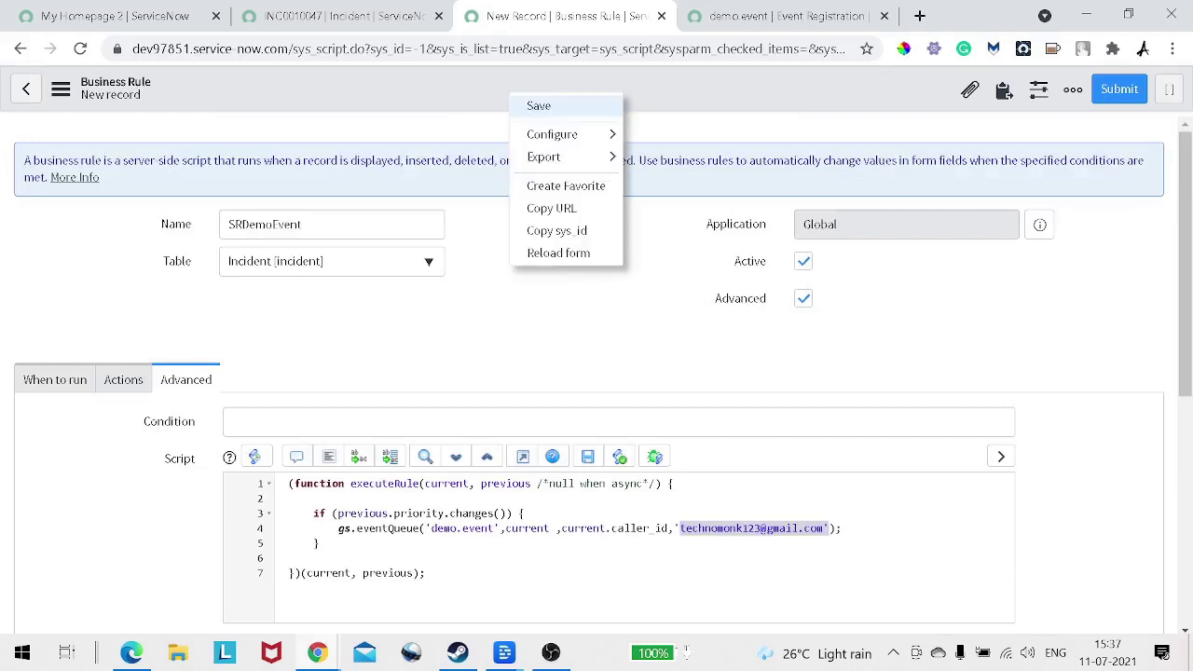
{"action": "left_click", "coordinate": [535, 105]}
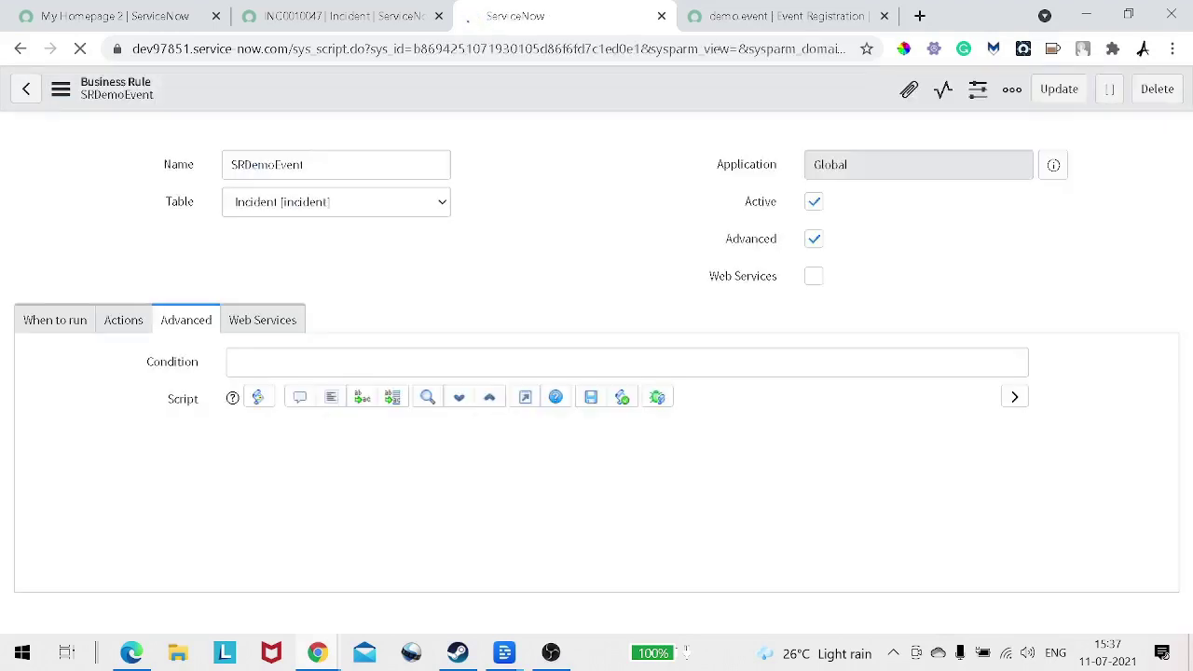
{"action": "left_click", "coordinate": [785, 16]}
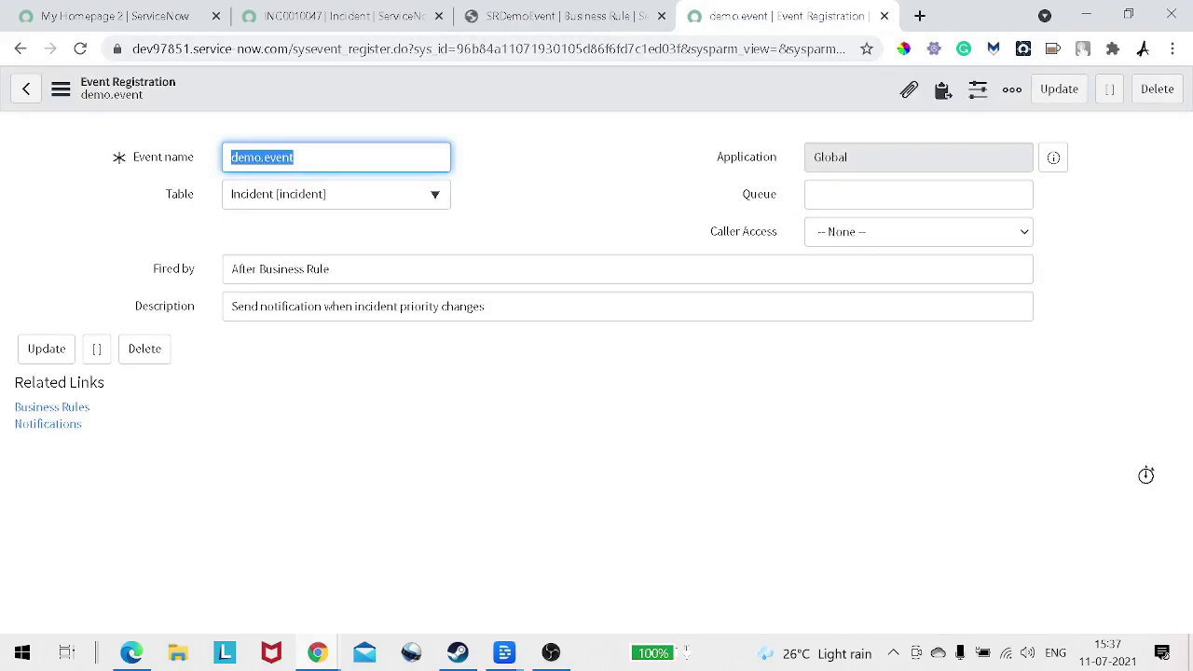
{"action": "right_click", "coordinate": [725, 23]}
{"action": "left_click", "coordinate": [773, 149]}
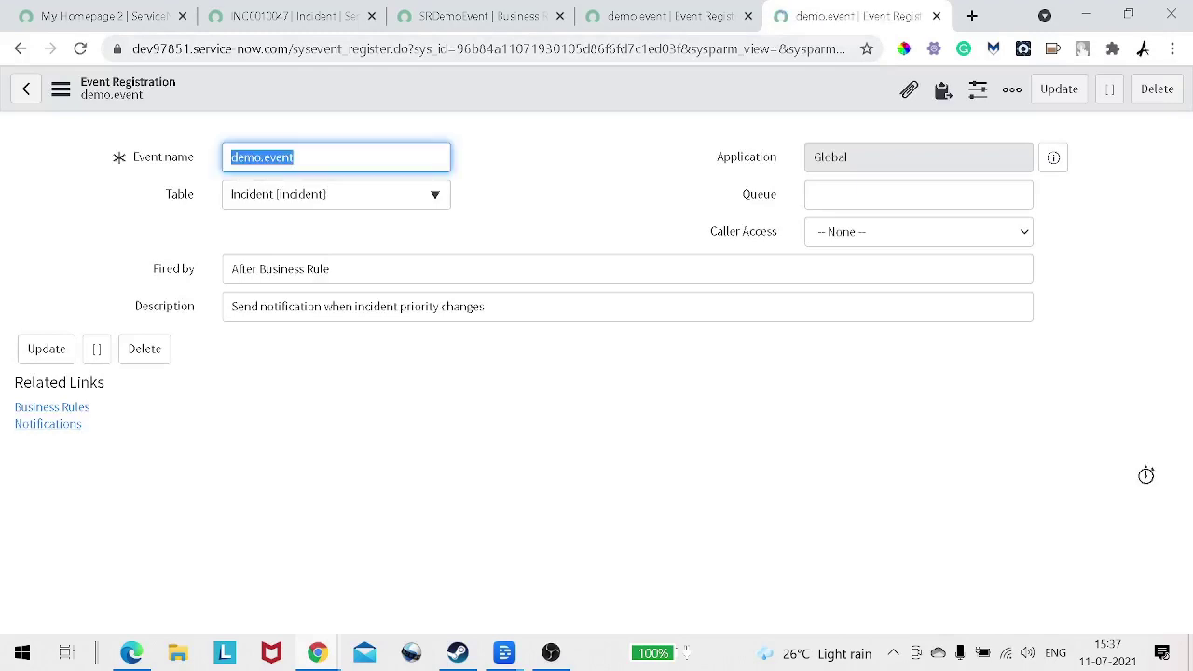
{"action": "left_click_drag", "start_coordinate": [14, 381], "coordinate": [85, 426]}
{"action": "left_click", "coordinate": [125, 441]}
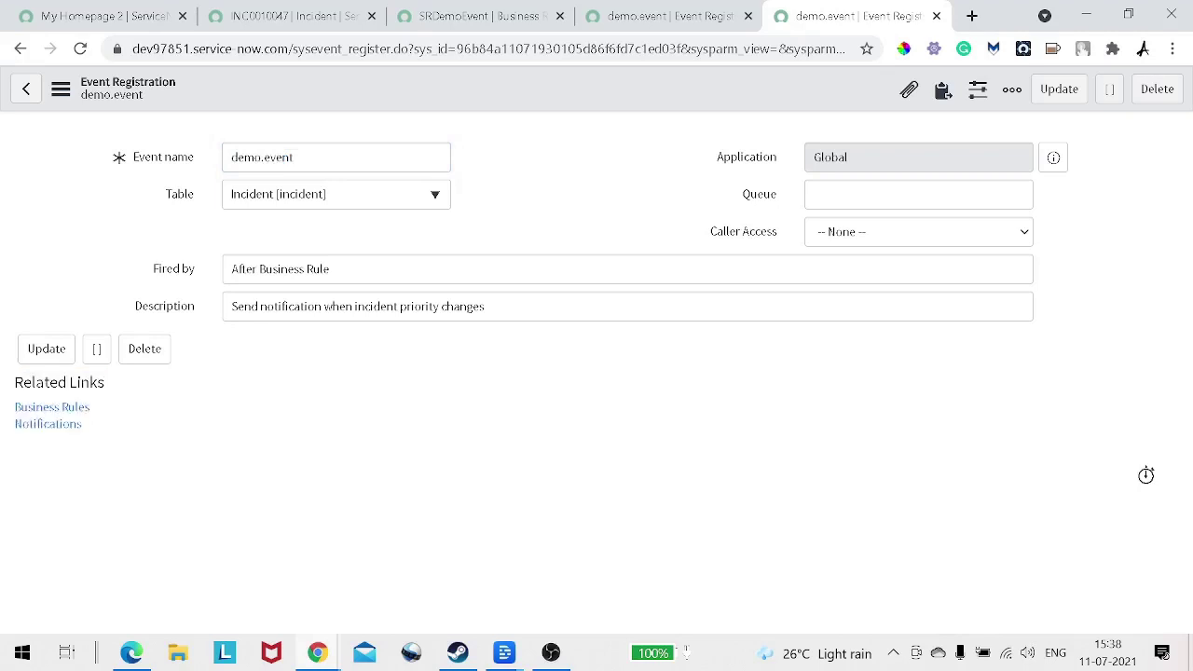
{"action": "double_click", "coordinate": [262, 157]}
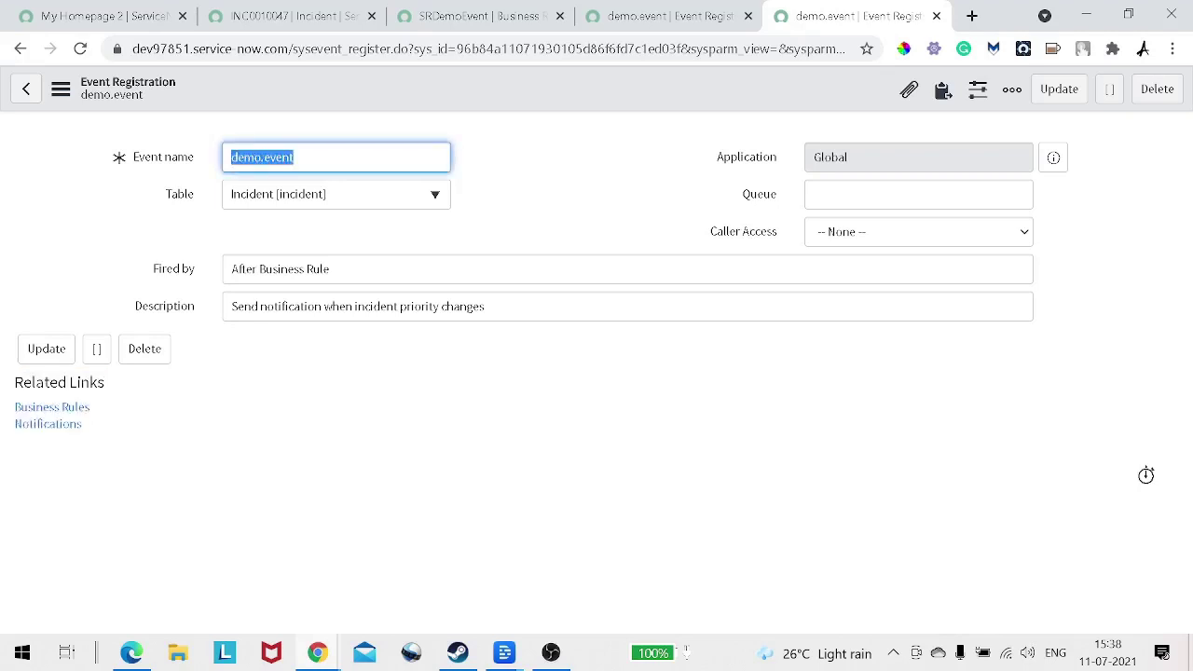
{"action": "left_click_drag", "start_coordinate": [90, 407], "coordinate": [14, 407]}
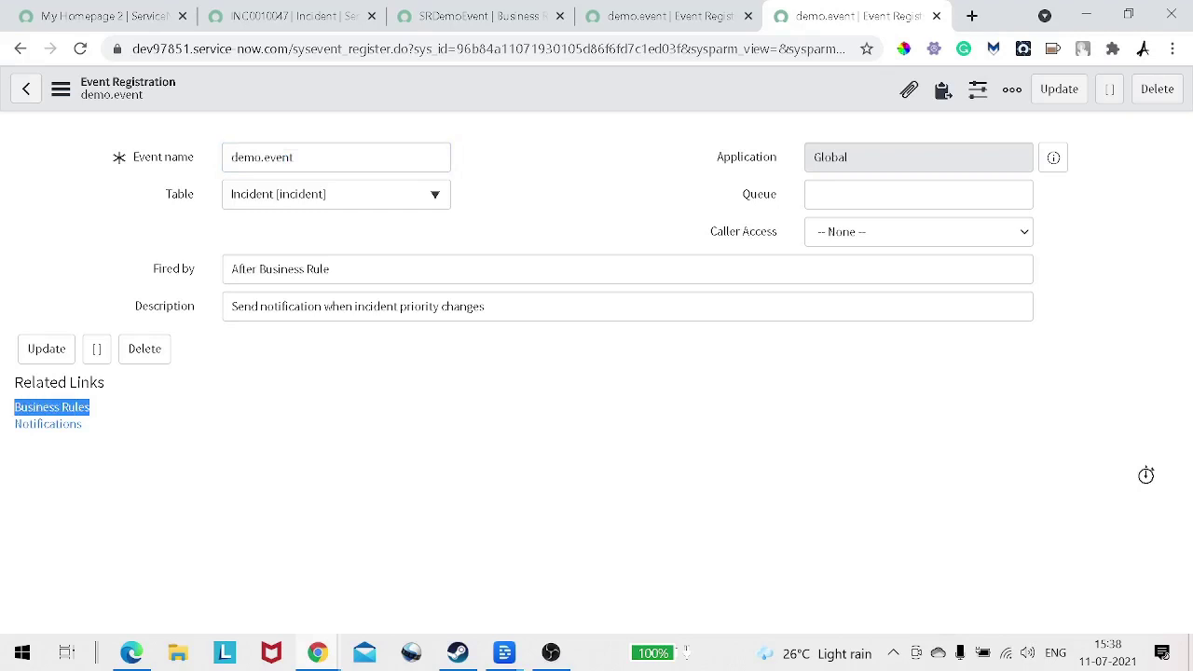
{"action": "left_click", "coordinate": [117, 438]}
{"action": "left_click_drag", "start_coordinate": [91, 408], "coordinate": [14, 407]}
{"action": "left_click", "coordinate": [117, 439]}
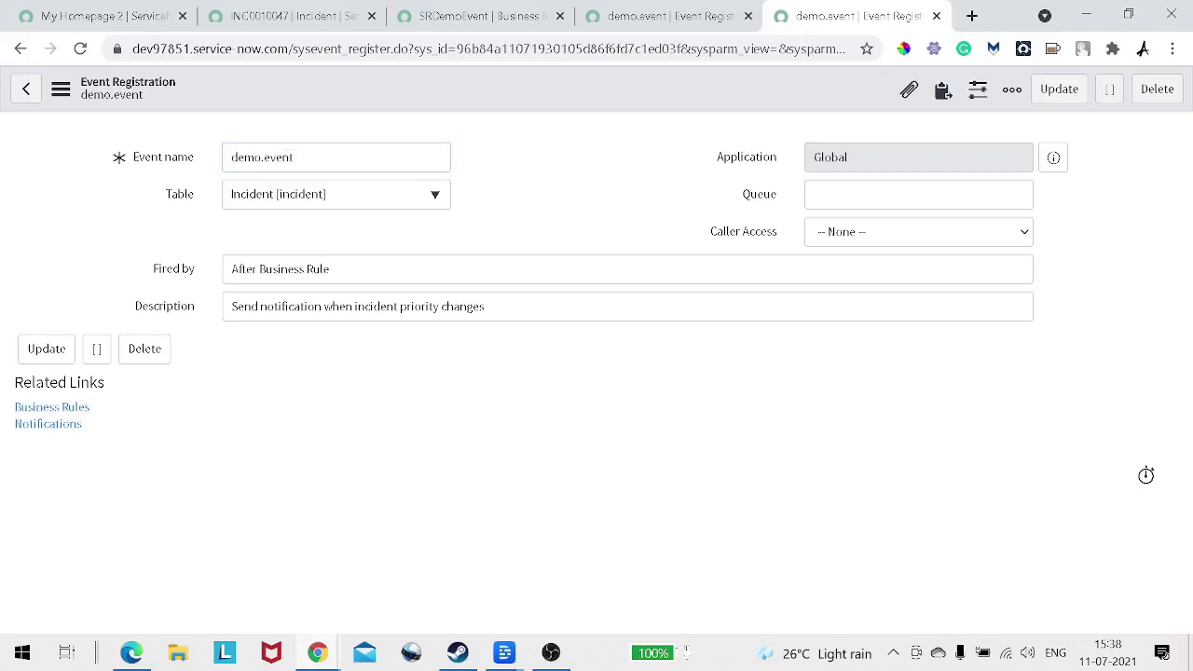
{"action": "left_click_drag", "start_coordinate": [82, 424], "coordinate": [14, 424]}
{"action": "left_click", "coordinate": [122, 448]}
Step: Start a new Incident-table notification from the event's Notifications related list
{"action": "left_click", "coordinate": [48, 424]}
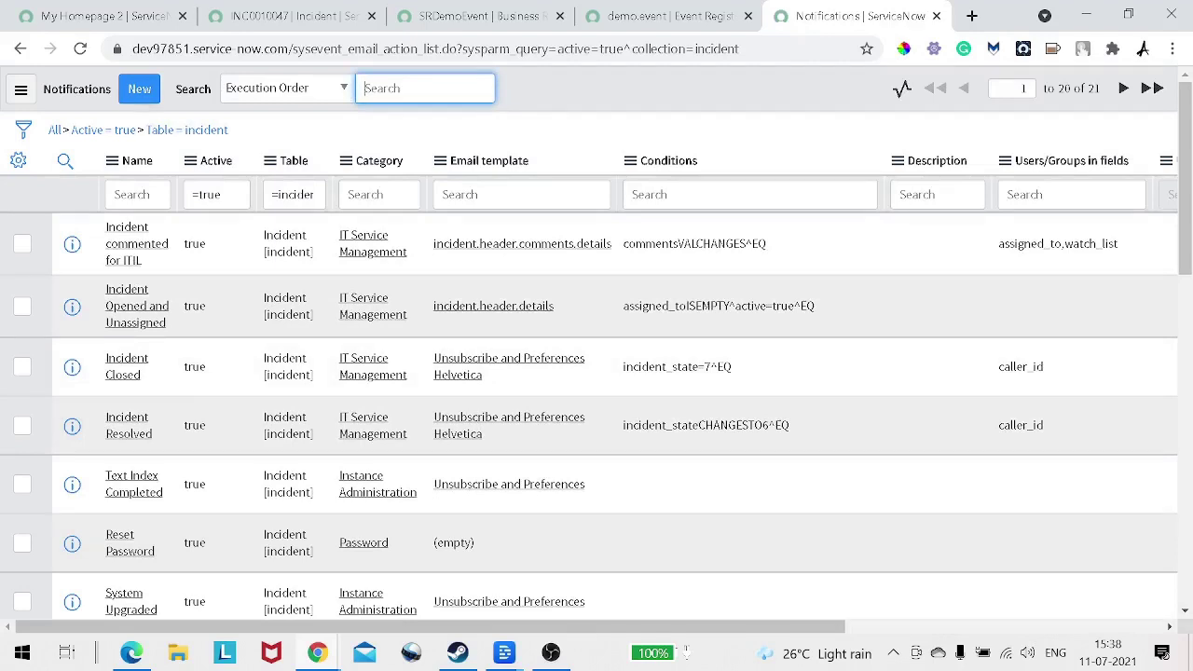
{"action": "left_click", "coordinate": [139, 88]}
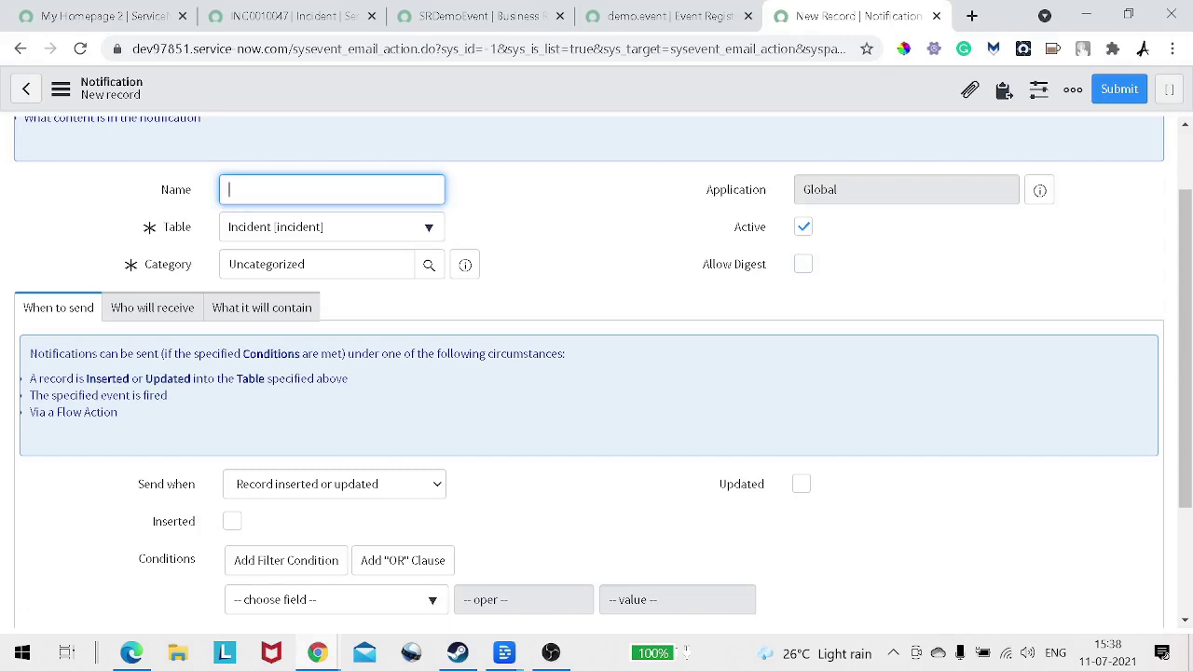
Step: Name the notification DemoEventNotification
{"action": "type", "text": "Demo"}
{"action": "key", "text": "BackSpace"}
{"action": "key", "text": "BackSpace"}
{"action": "key", "text": "BackSpace"}
{"action": "type", "text": "emoEventNotification"}
Step: Set Send when to Event is fired
{"action": "scroll", "coordinate": [597, 373], "scroll_direction": "down", "scroll_amount": 1}
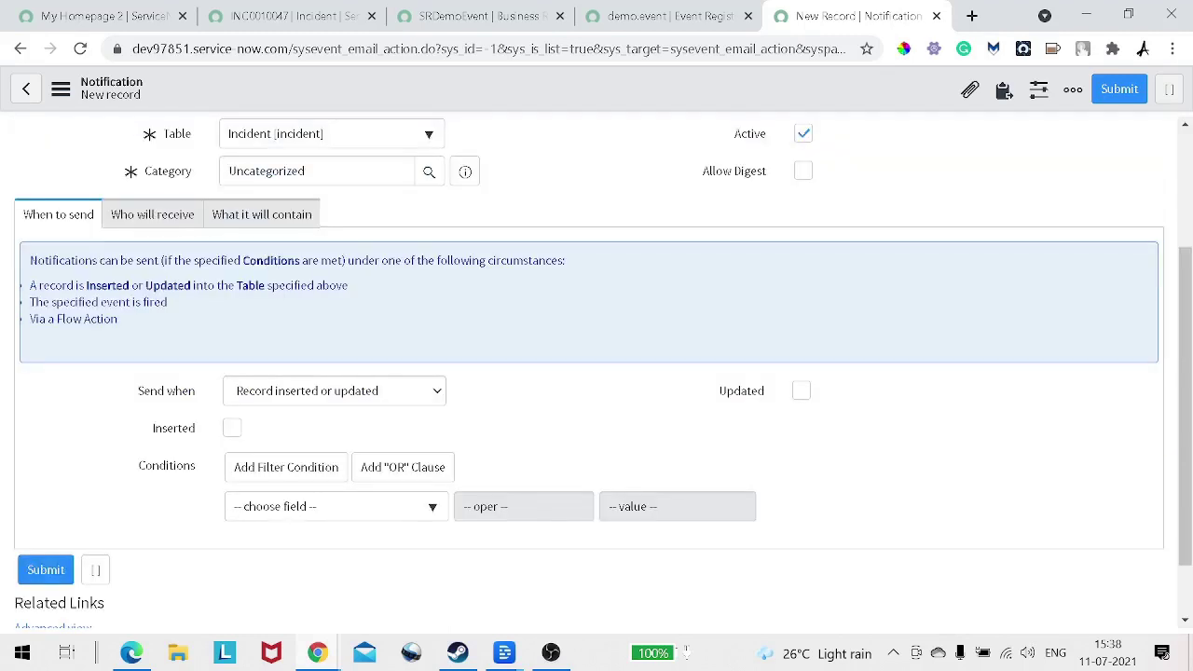
{"action": "left_click", "coordinate": [334, 392]}
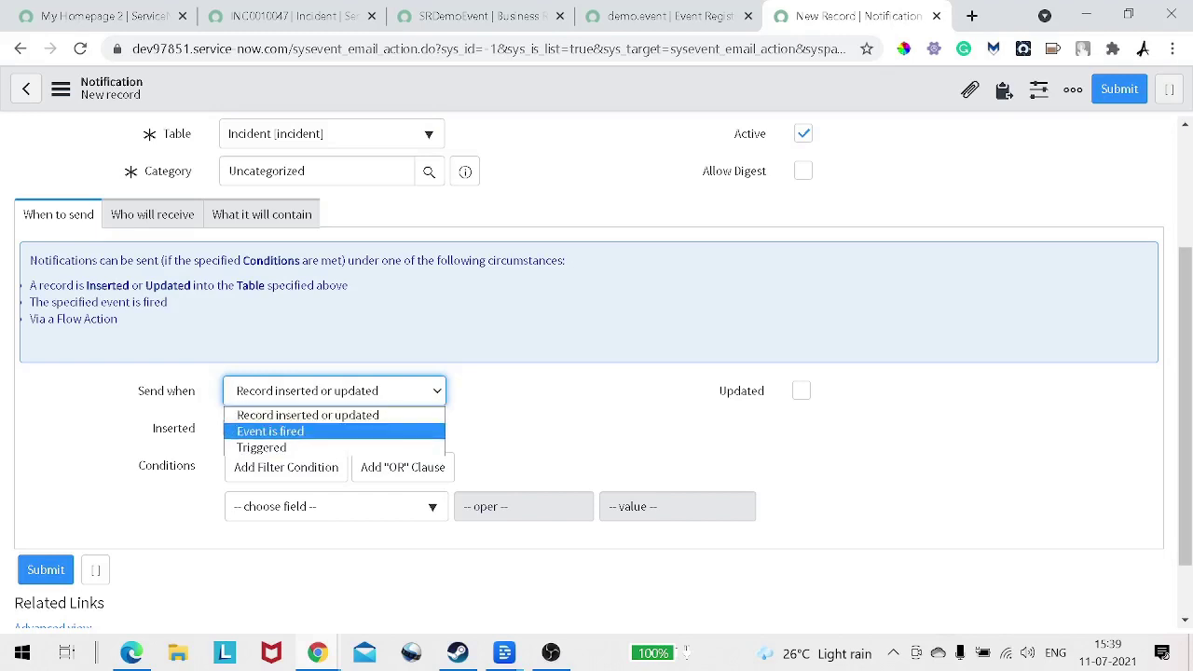
{"action": "key", "text": "Return"}
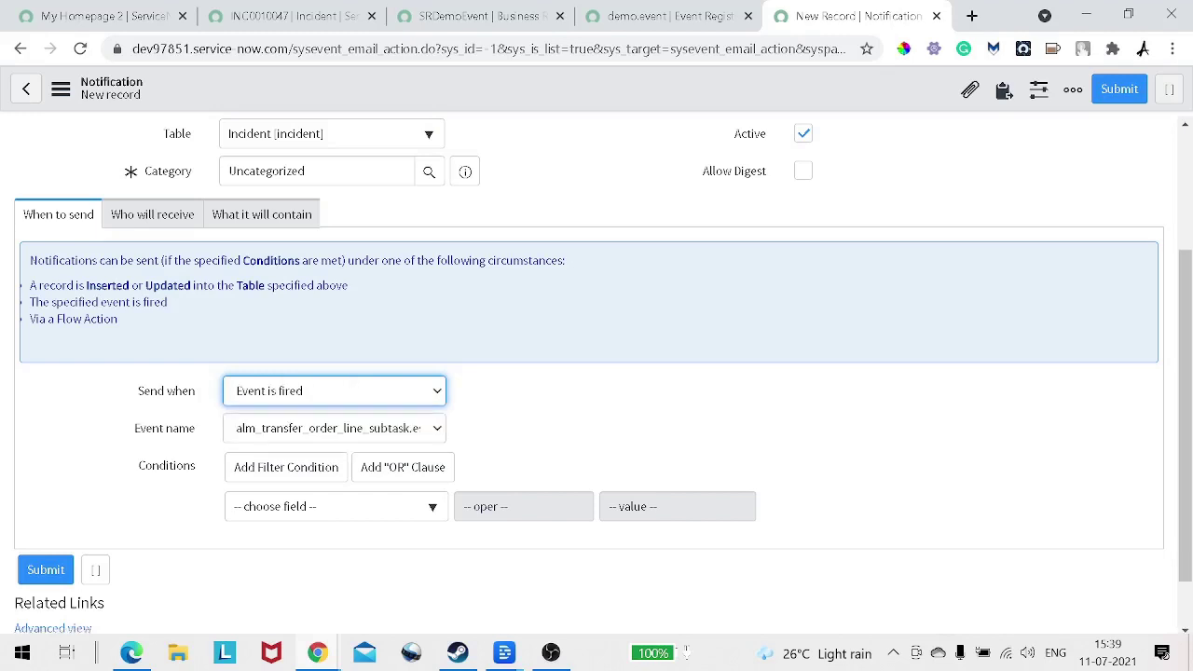
{"action": "left_click_drag", "start_coordinate": [135, 429], "coordinate": [196, 429]}
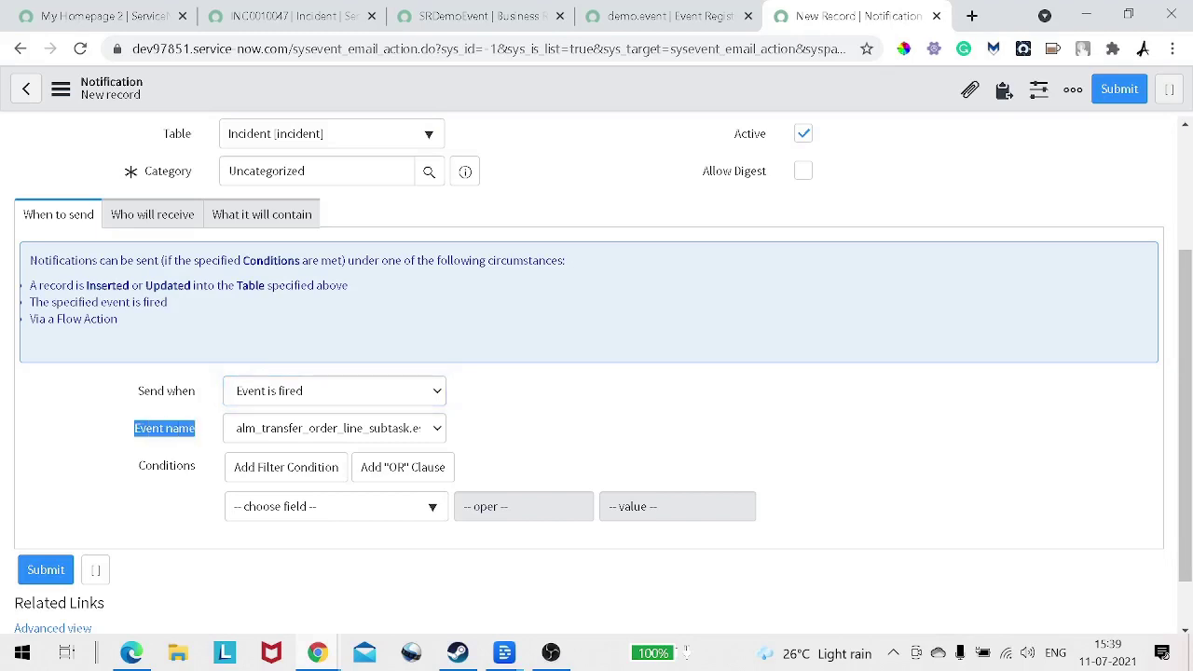
{"action": "left_click", "coordinate": [334, 429]}
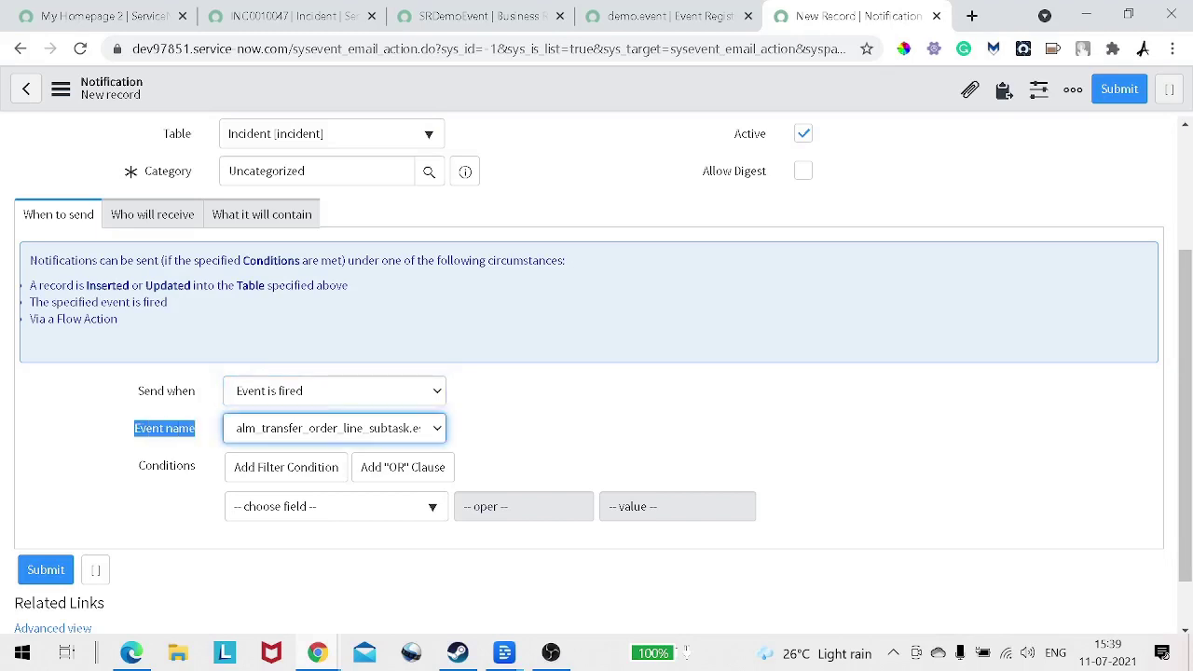
{"action": "left_click", "coordinate": [333, 392]}
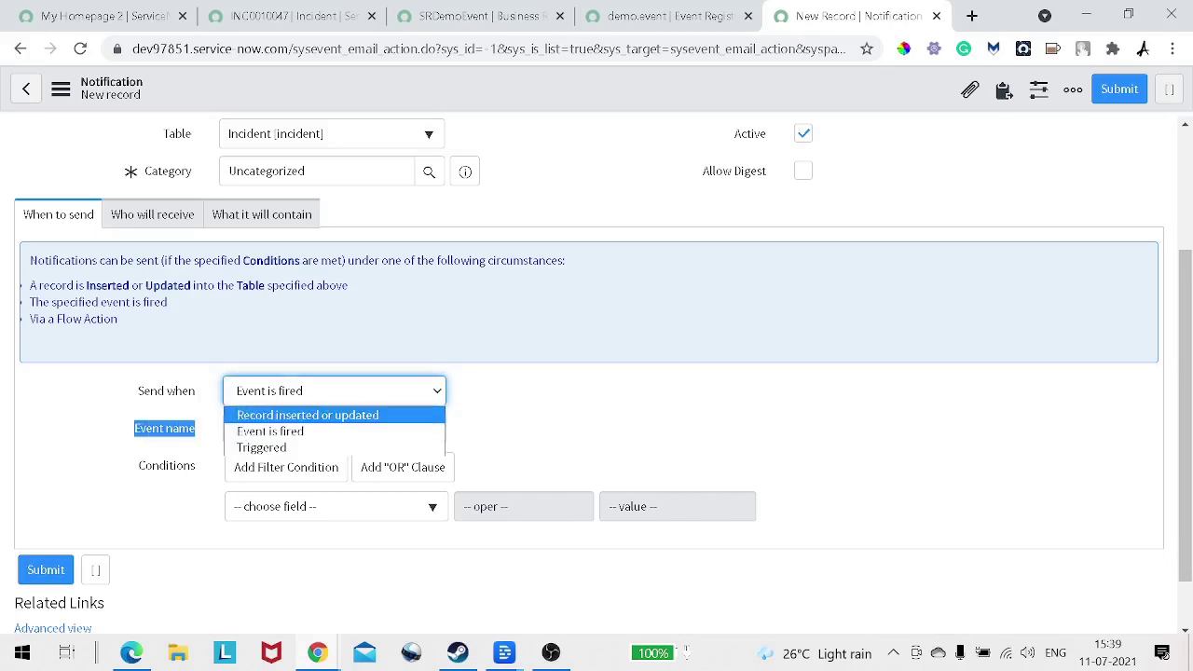
{"action": "left_click", "coordinate": [307, 416]}
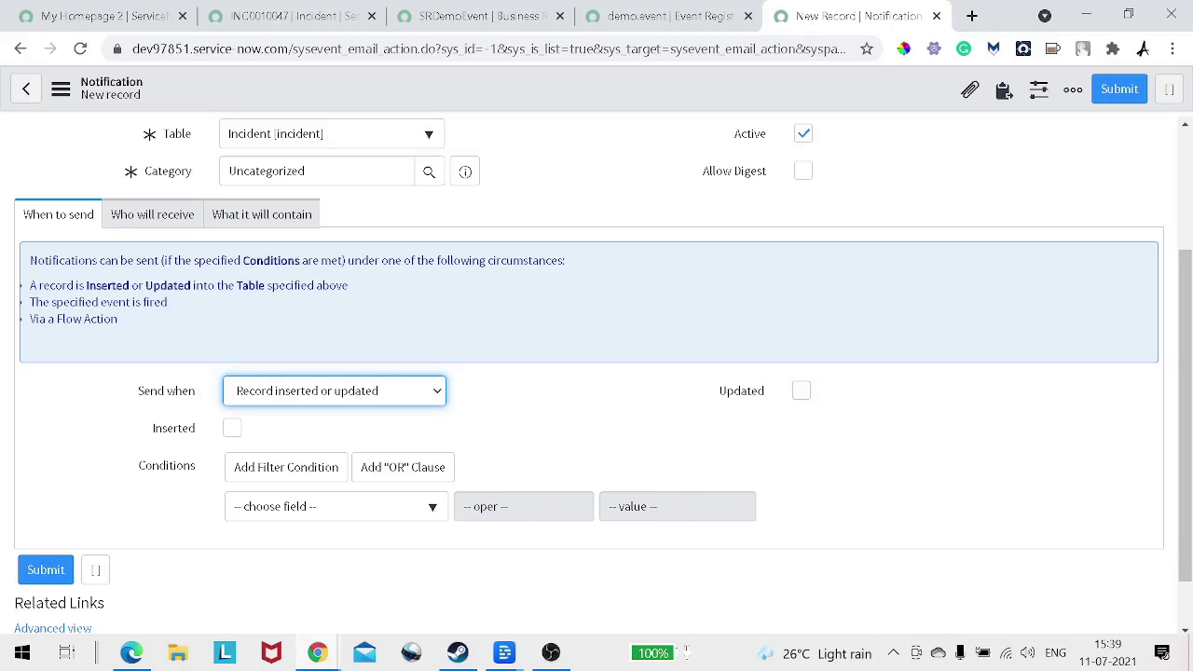
{"action": "left_click", "coordinate": [333, 392]}
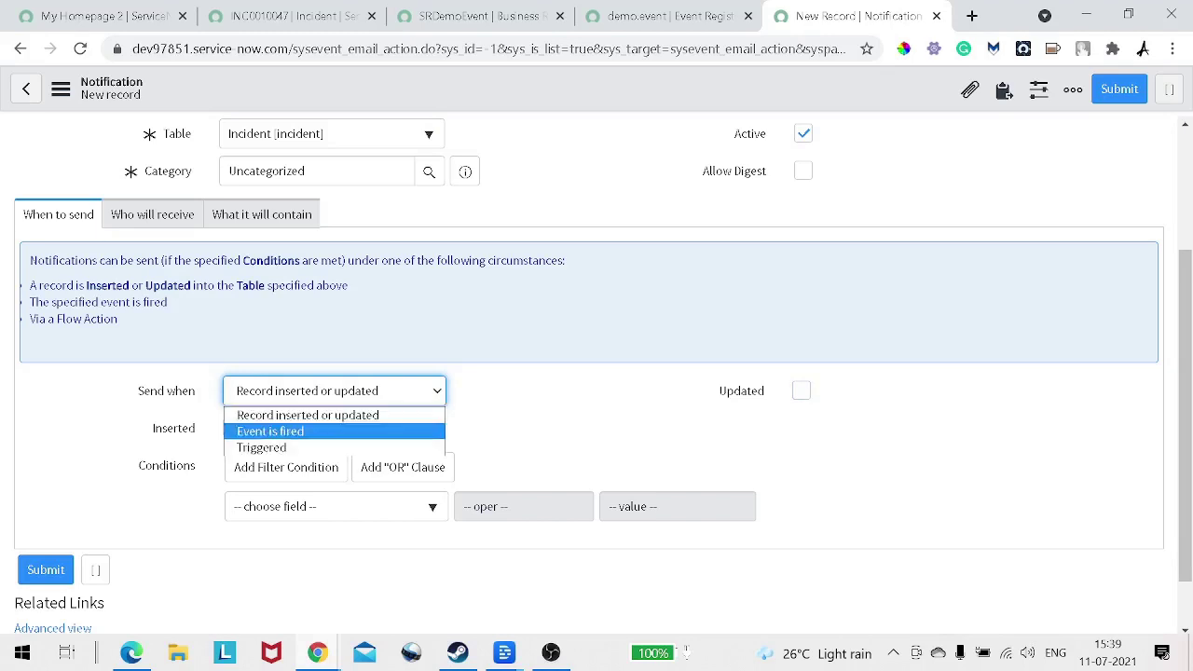
{"action": "left_click", "coordinate": [270, 431]}
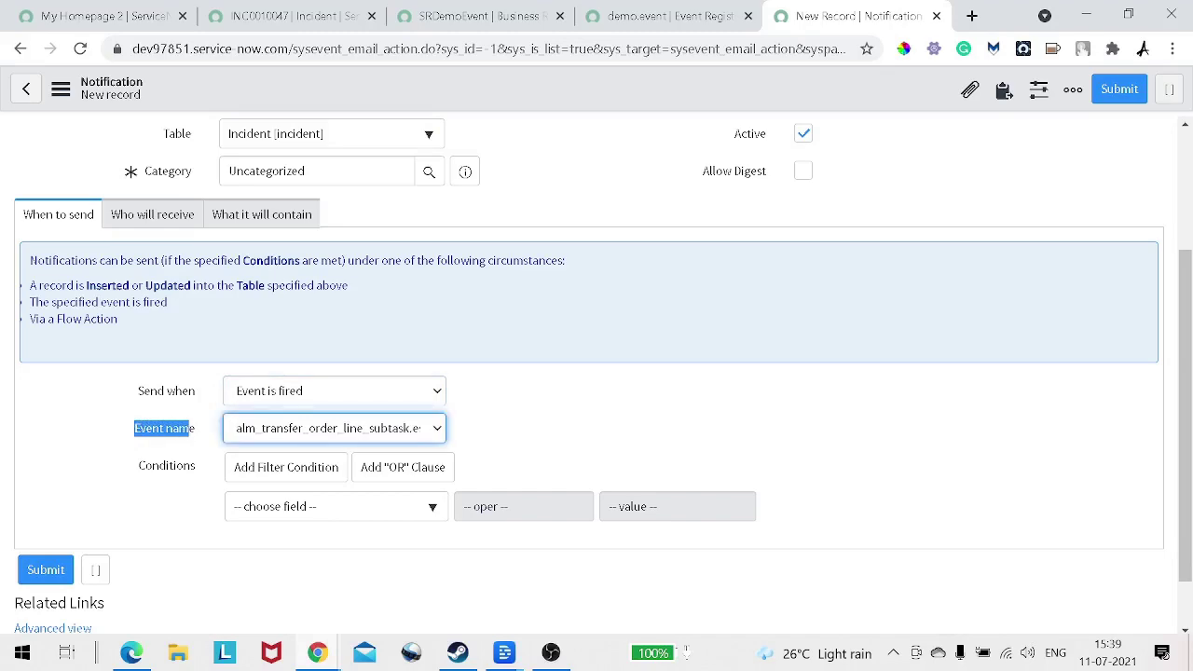
Step: Choose demo.event as the Event name and show the Who will receive settings
{"action": "left_click", "coordinate": [326, 429]}
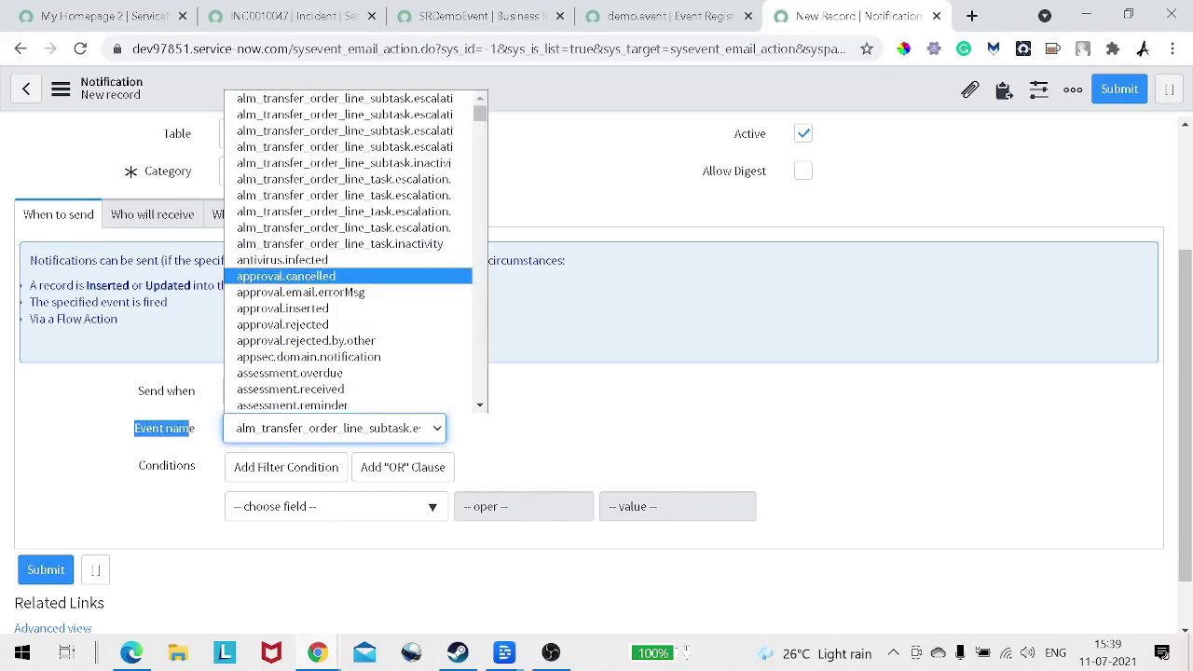
{"action": "scroll", "coordinate": [354, 252], "scroll_direction": "down", "scroll_amount": 20}
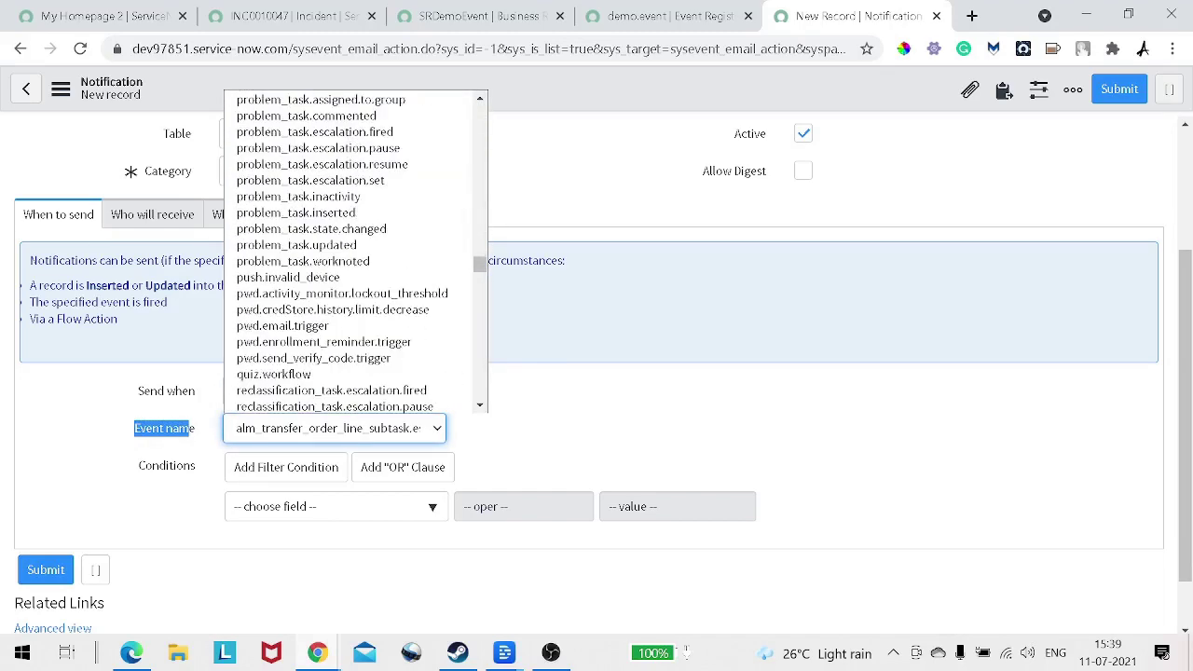
{"action": "scroll", "coordinate": [354, 251], "scroll_direction": "down", "scroll_amount": 5}
{"action": "scroll", "coordinate": [354, 252], "scroll_direction": "up", "scroll_amount": 15}
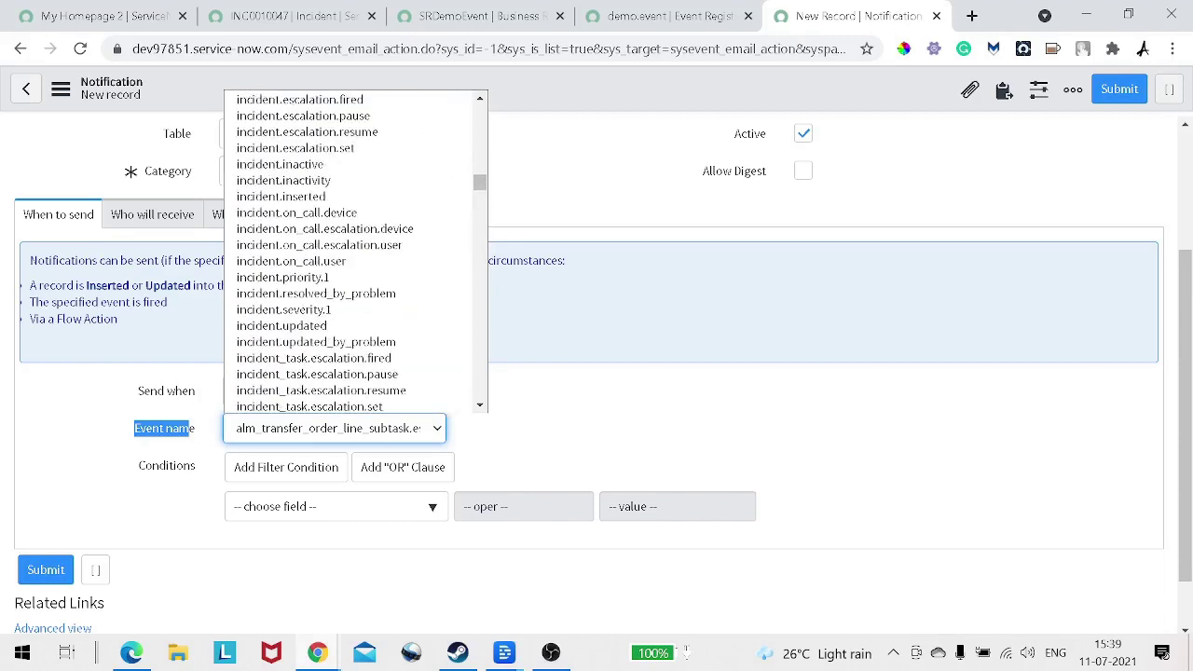
{"action": "scroll", "coordinate": [354, 251], "scroll_direction": "up", "scroll_amount": 15}
{"action": "scroll", "coordinate": [354, 251], "scroll_direction": "down", "scroll_amount": 10}
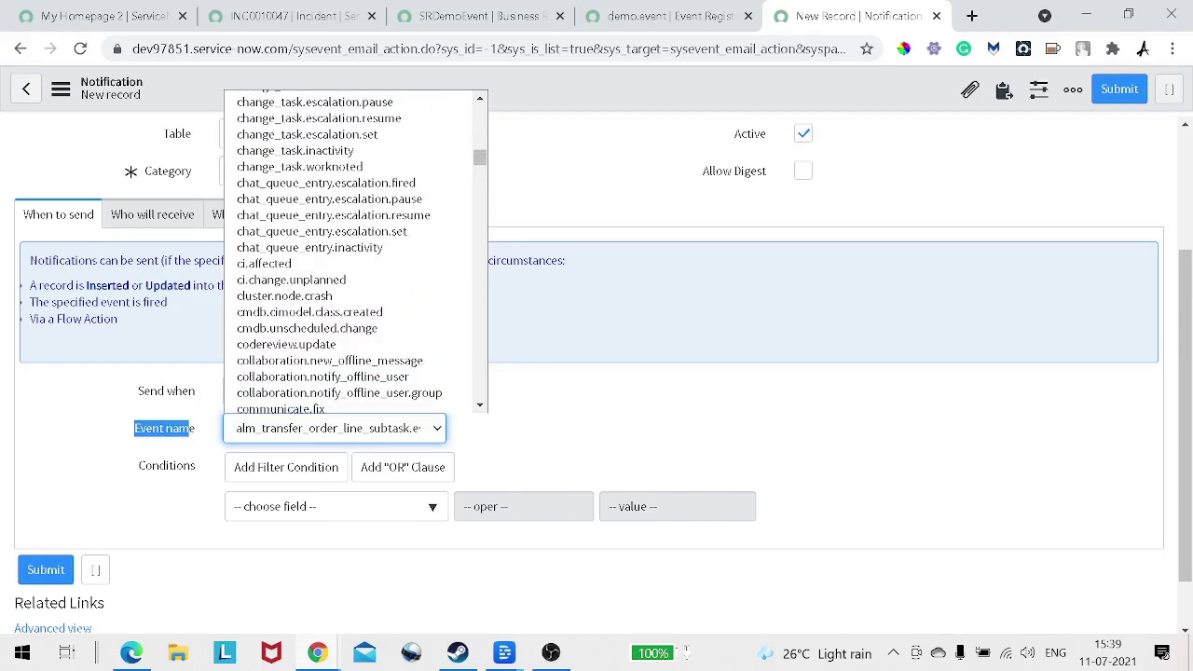
{"action": "left_click", "coordinate": [271, 352]}
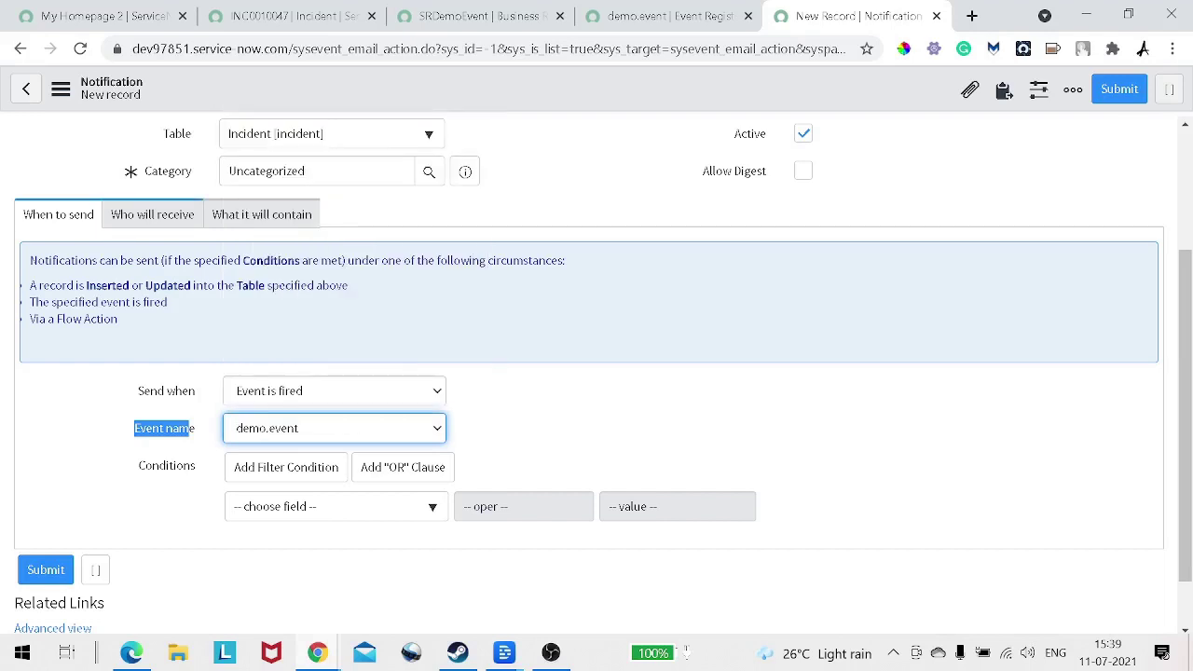
{"action": "left_click", "coordinate": [167, 392]}
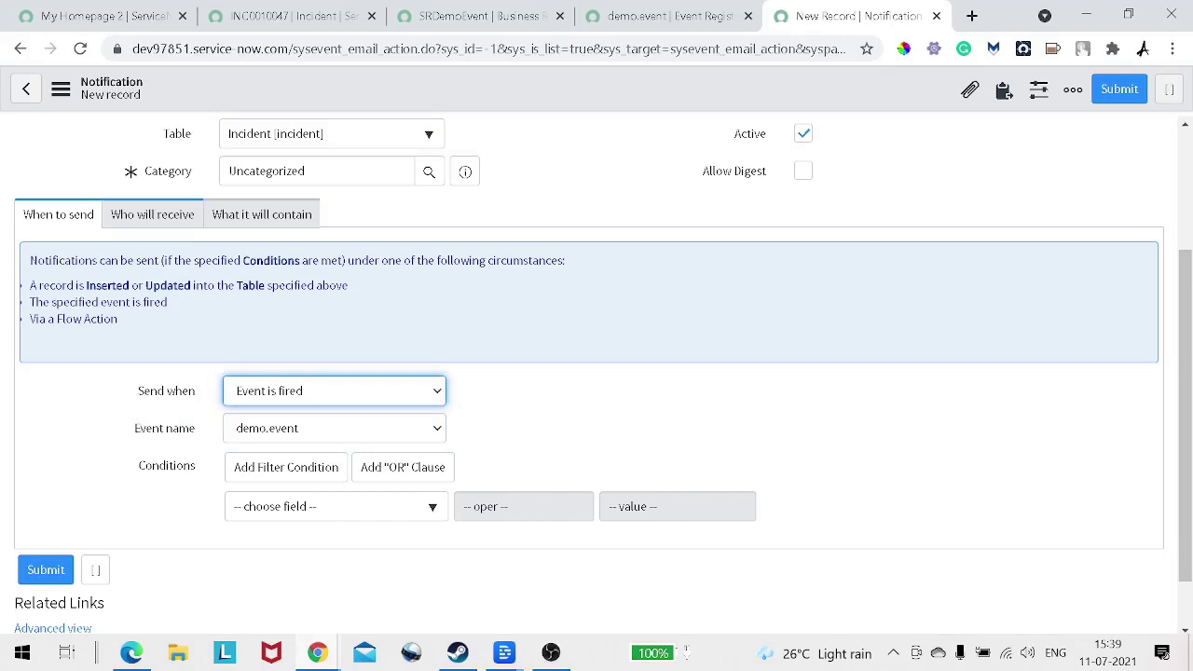
{"action": "left_click", "coordinate": [152, 214]}
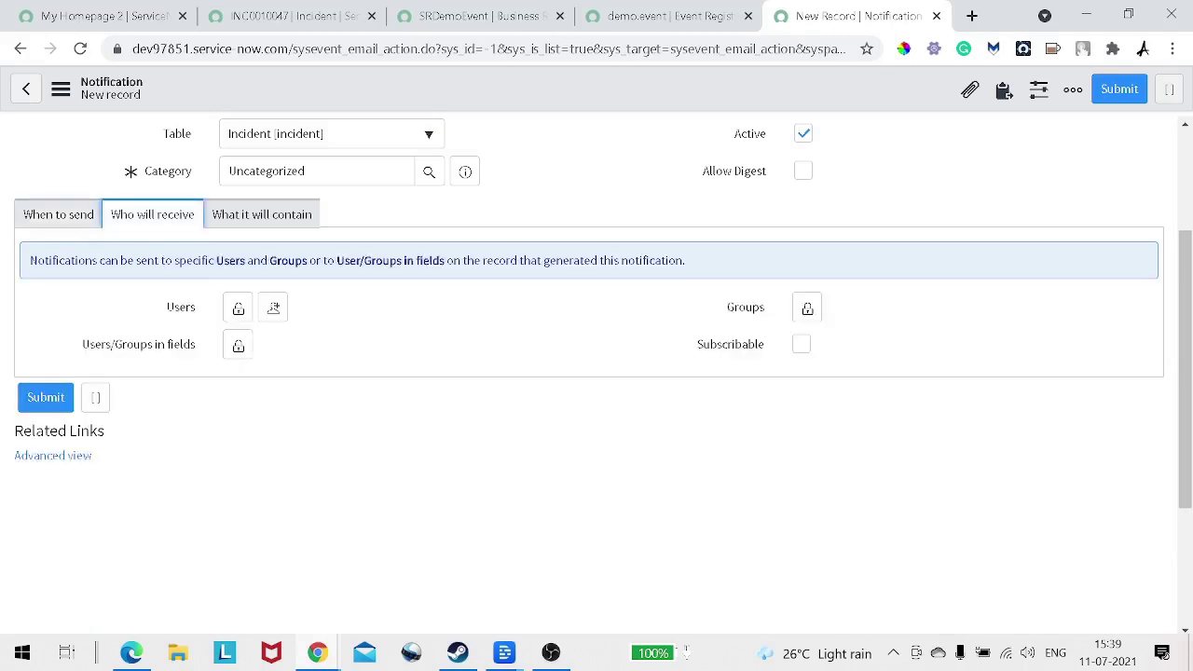
Step: Switch the notification form to Advanced view
{"action": "scroll", "coordinate": [52, 550], "scroll_direction": "up", "scroll_amount": 1}
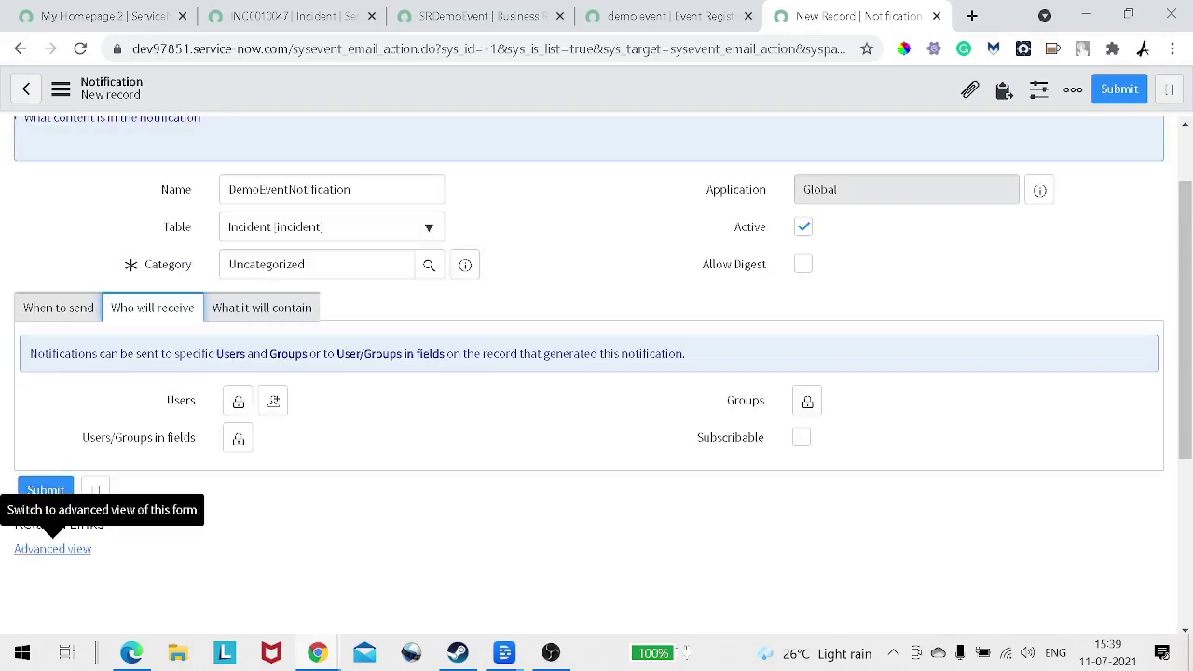
{"action": "left_click", "coordinate": [52, 549]}
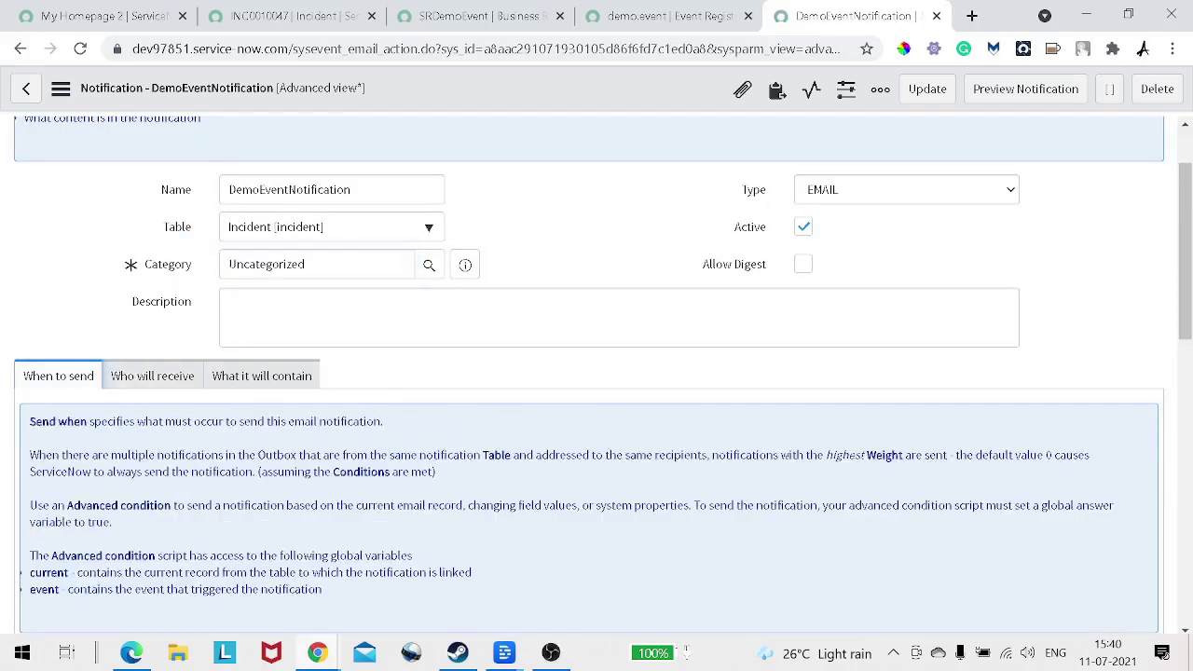
{"action": "scroll", "coordinate": [188, 454], "scroll_direction": "down", "scroll_amount": 4}
{"action": "scroll", "coordinate": [189, 454], "scroll_direction": "up", "scroll_amount": 2}
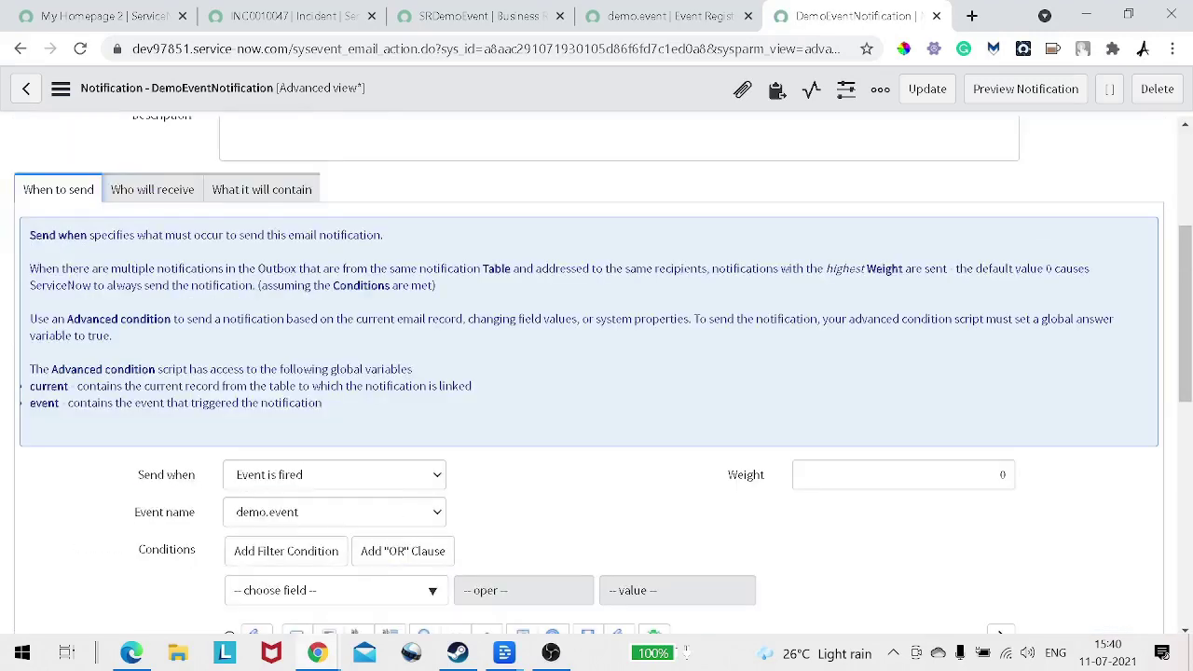
Step: Check both Event parm 1 and Event parm 2 contains recipient
{"action": "left_click", "coordinate": [152, 189]}
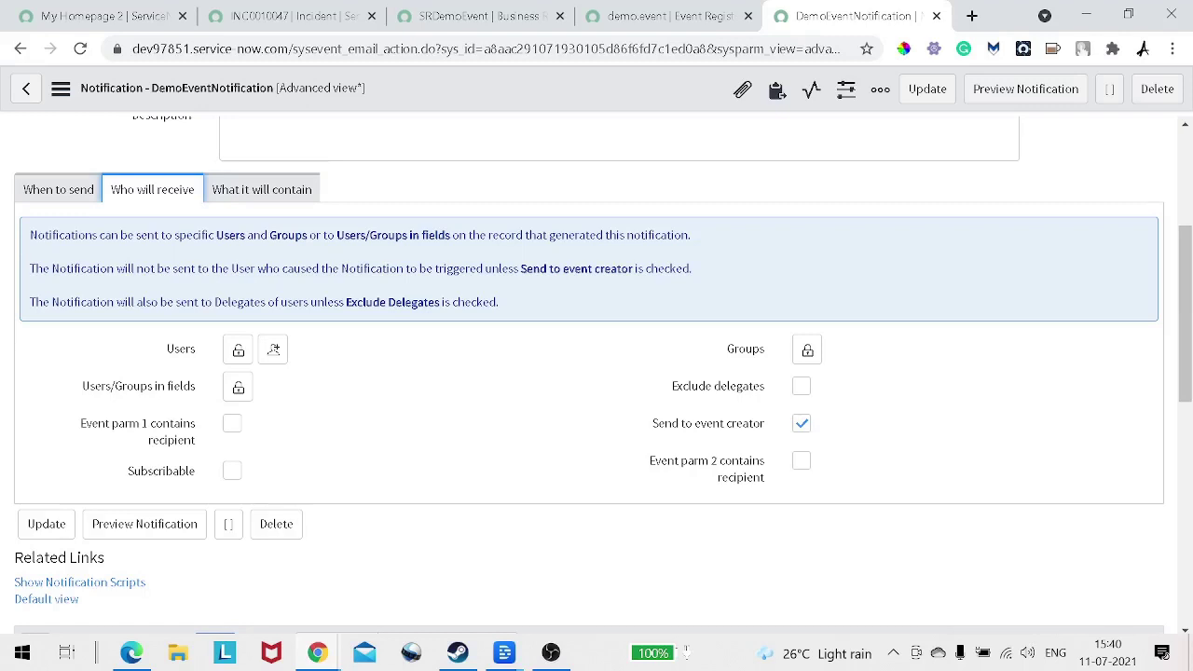
{"action": "left_click", "coordinate": [232, 423]}
{"action": "left_click", "coordinate": [802, 461]}
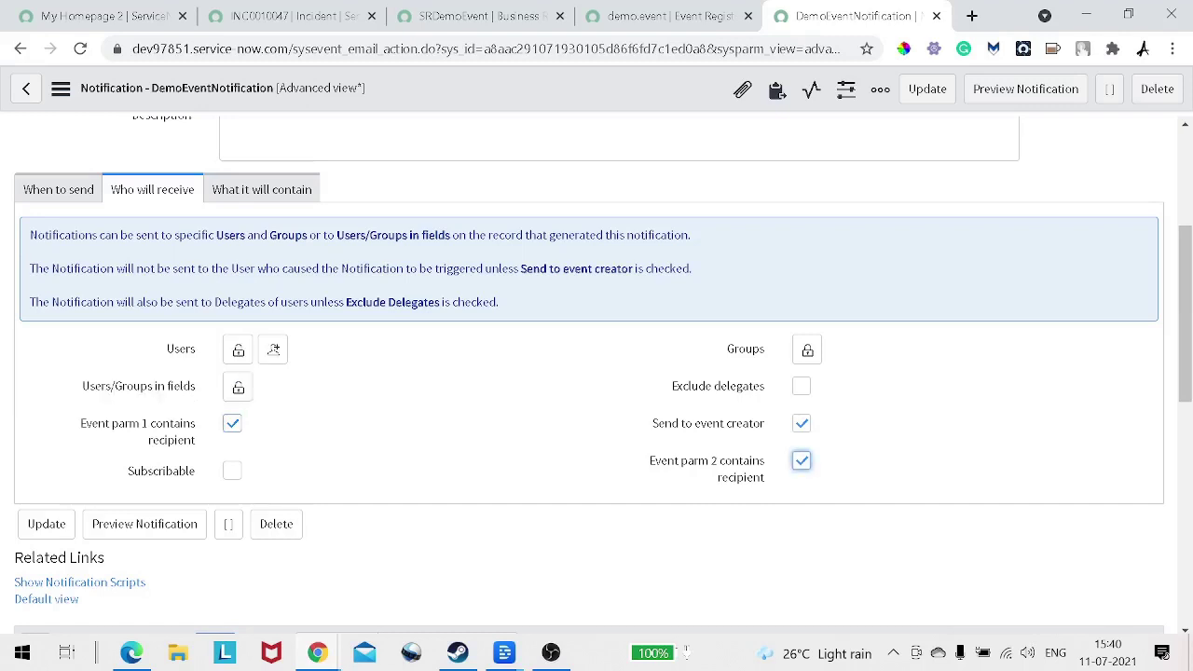
{"action": "left_click_drag", "start_coordinate": [81, 423], "coordinate": [196, 470]}
{"action": "left_click_drag", "start_coordinate": [650, 460], "coordinate": [765, 478]}
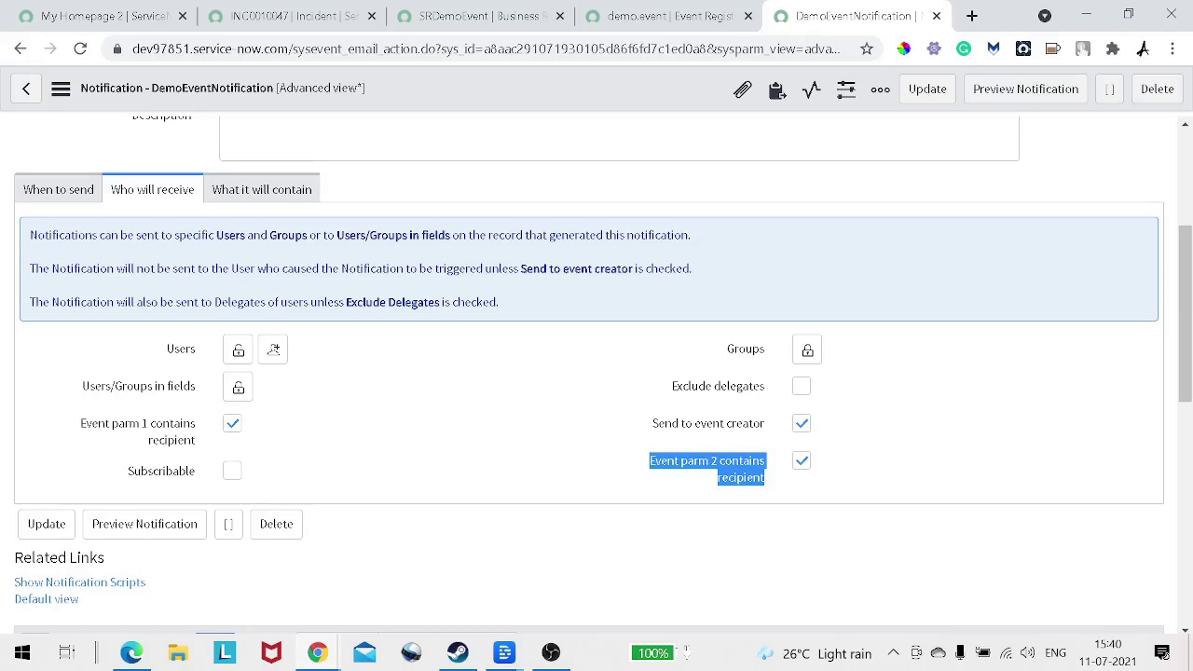
{"action": "left_click", "coordinate": [262, 189]}
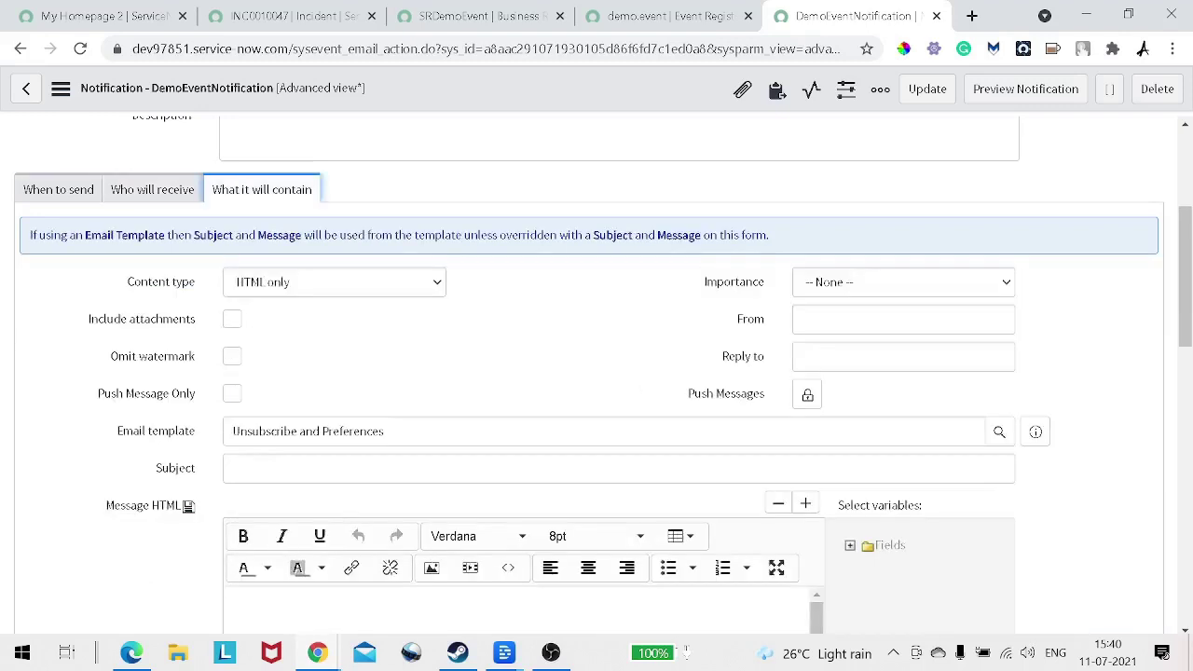
Step: Enter the subject 'Priority Chnaged for incident :'
{"action": "scroll", "coordinate": [597, 373], "scroll_direction": "down", "scroll_amount": 1}
{"action": "left_click", "coordinate": [619, 376]}
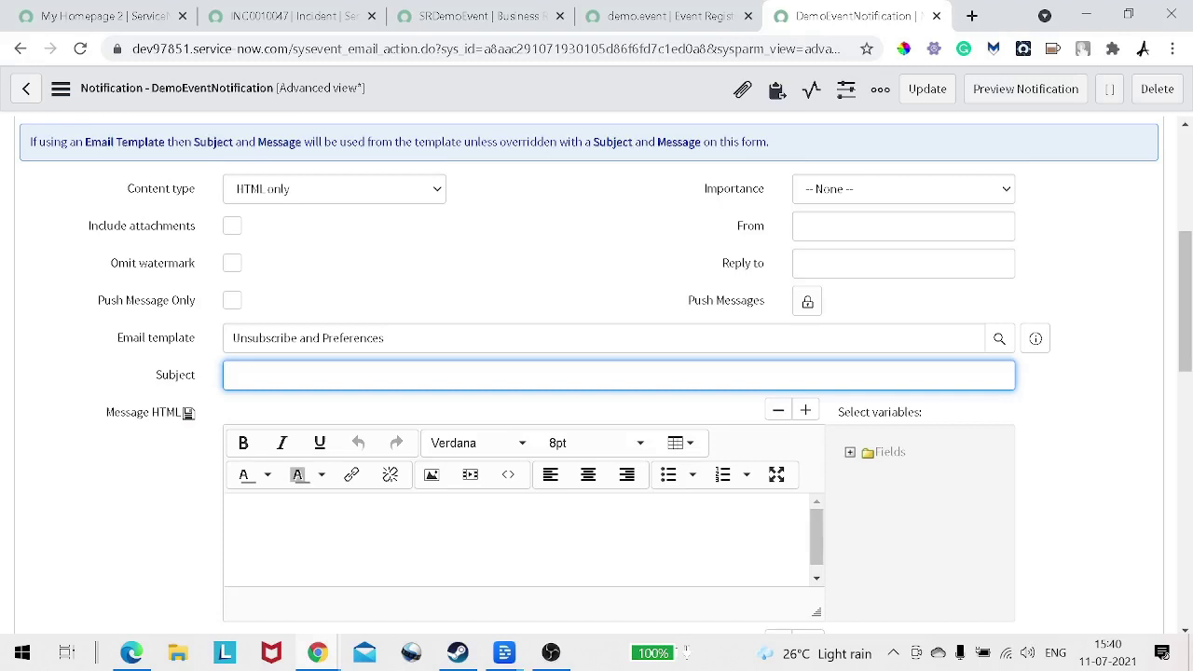
{"action": "type", "text": "Priority Chnaged Ior inc"}
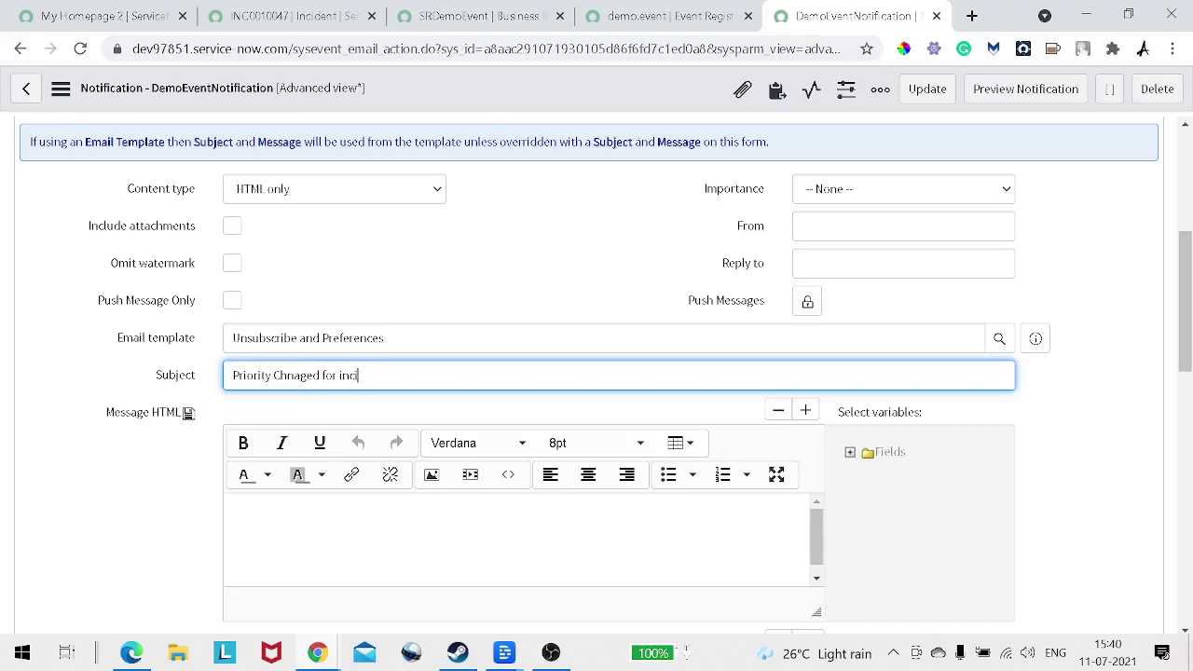
{"action": "type", "text": "ident :"}
Step: Insert the Number variable into the message and append ${number} to the subject
{"action": "left_click", "coordinate": [851, 452]}
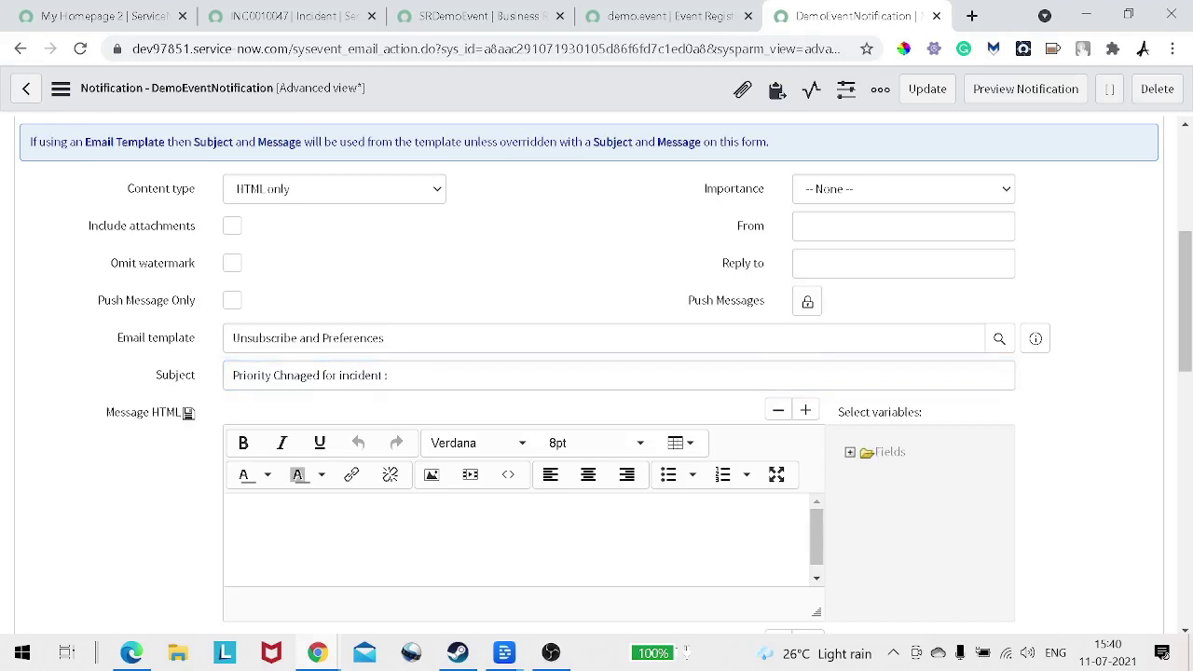
{"action": "scroll", "coordinate": [918, 527], "scroll_direction": "down", "scroll_amount": 1}
{"action": "scroll", "coordinate": [932, 522], "scroll_direction": "down", "scroll_amount": 6}
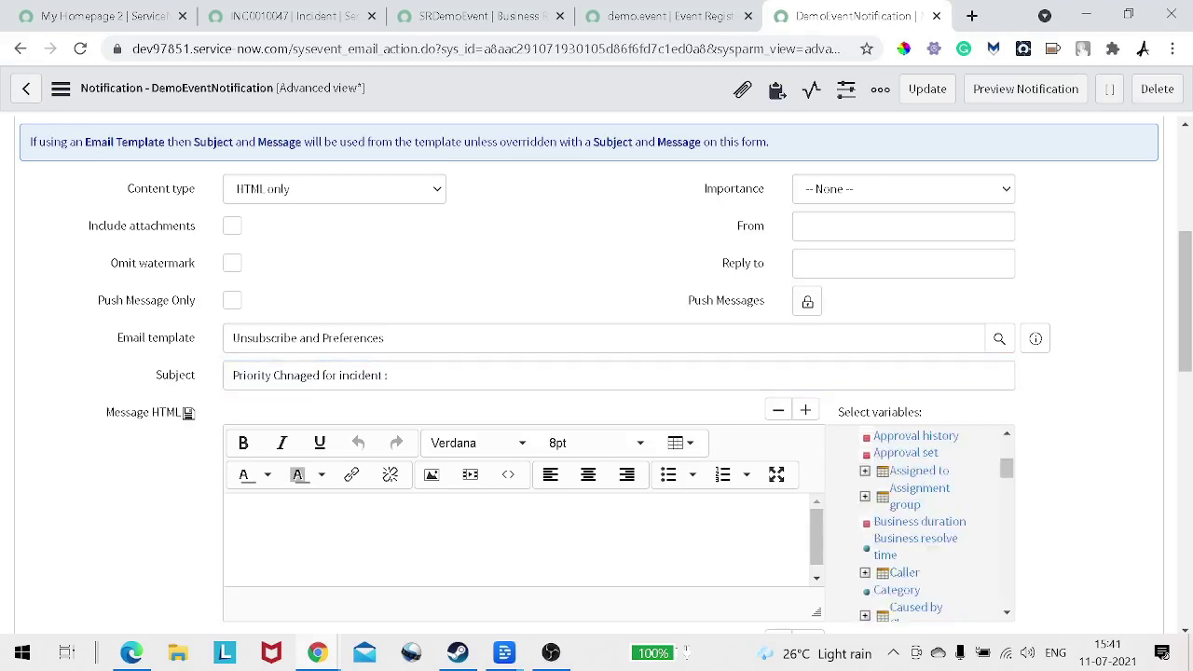
{"action": "scroll", "coordinate": [932, 522], "scroll_direction": "down", "scroll_amount": 3}
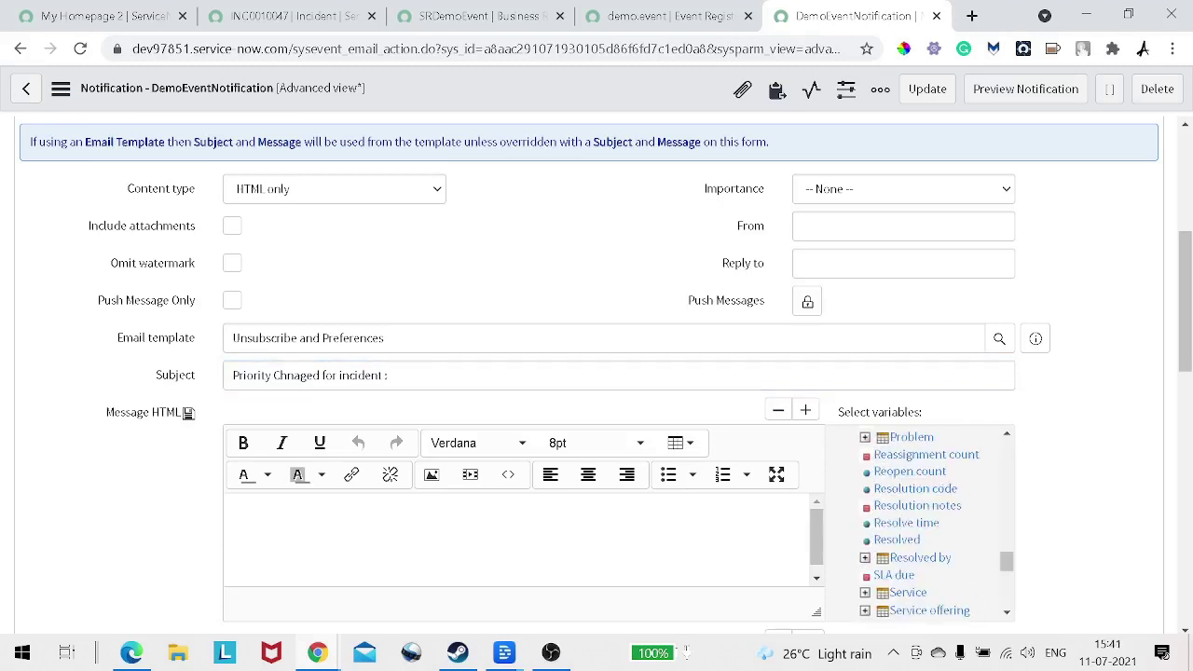
{"action": "scroll", "coordinate": [933, 522], "scroll_direction": "down", "scroll_amount": 1}
{"action": "scroll", "coordinate": [932, 522], "scroll_direction": "up", "scroll_amount": 1}
{"action": "scroll", "coordinate": [932, 522], "scroll_direction": "up", "scroll_amount": 3}
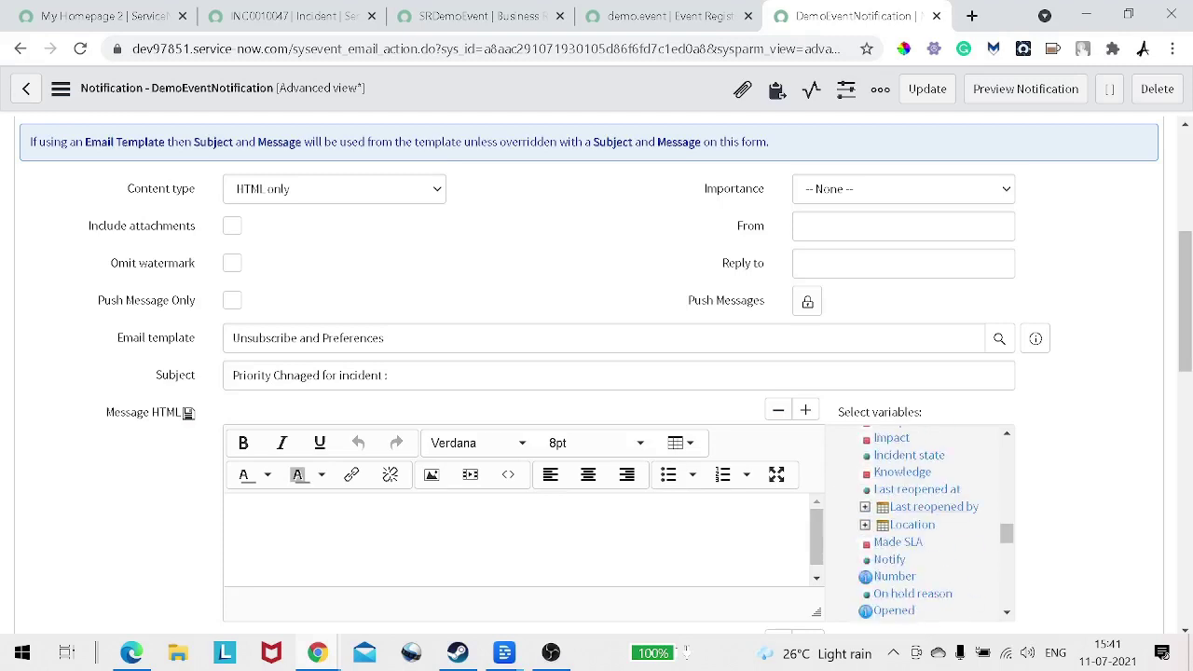
{"action": "left_click", "coordinate": [894, 576]}
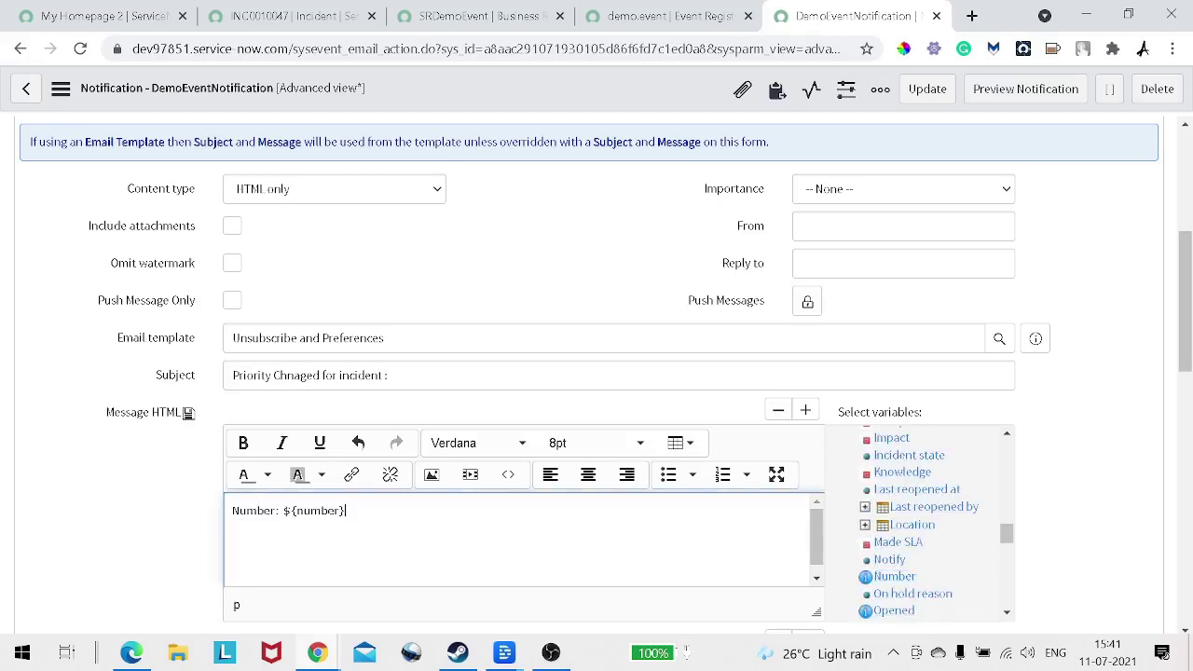
{"action": "left_click_drag", "start_coordinate": [283, 511], "coordinate": [346, 511]}
{"action": "key", "text": "ctrl+c"}
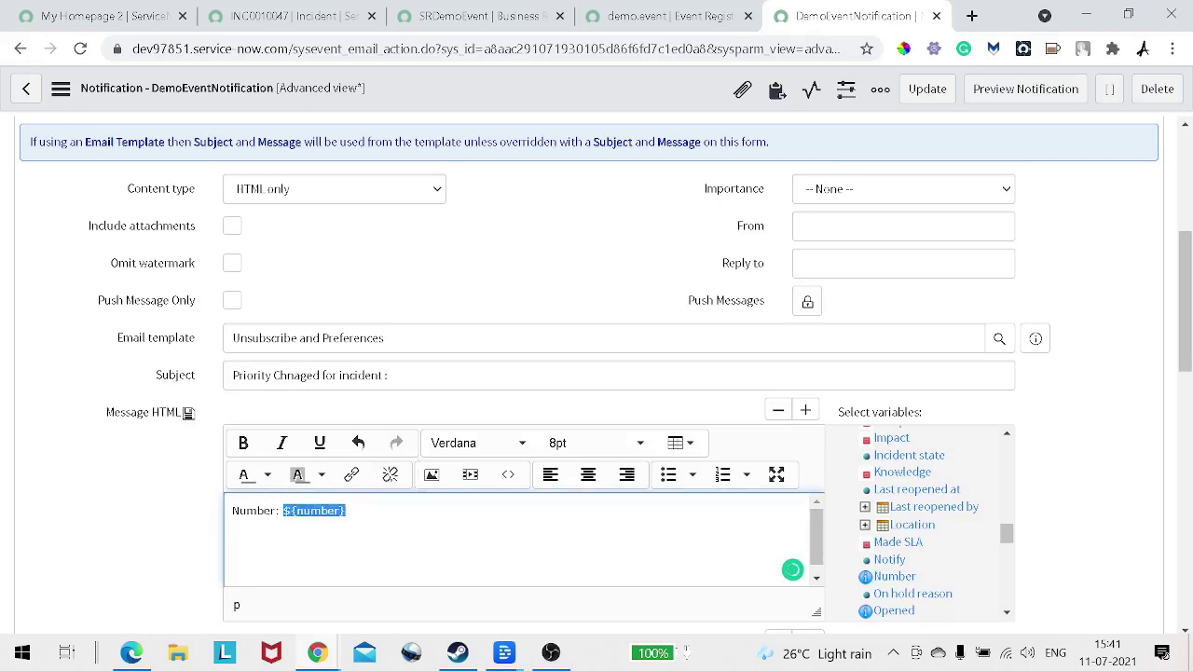
{"action": "left_click", "coordinate": [391, 376]}
{"action": "key", "text": "ctrl+v"}
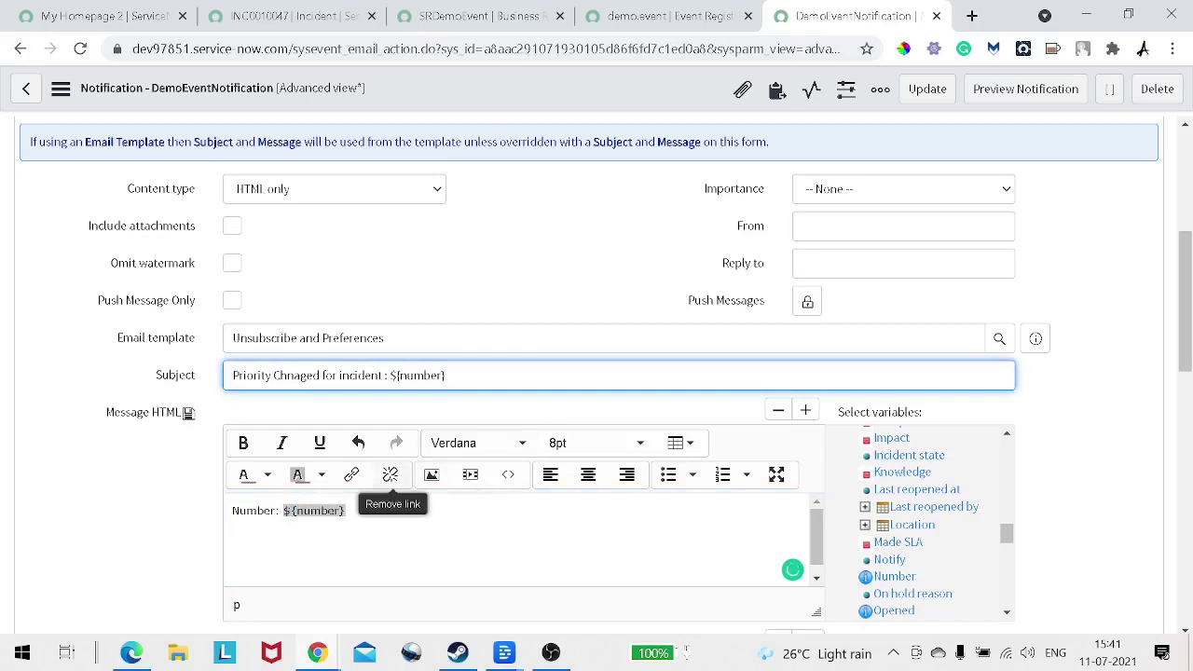
Step: Rewrite the message as 'HEy bro , the priority of incident created by you has changed' plus the Number line
{"action": "left_click", "coordinate": [346, 511]}
{"action": "left_click_drag", "start_coordinate": [346, 510], "coordinate": [232, 511]}
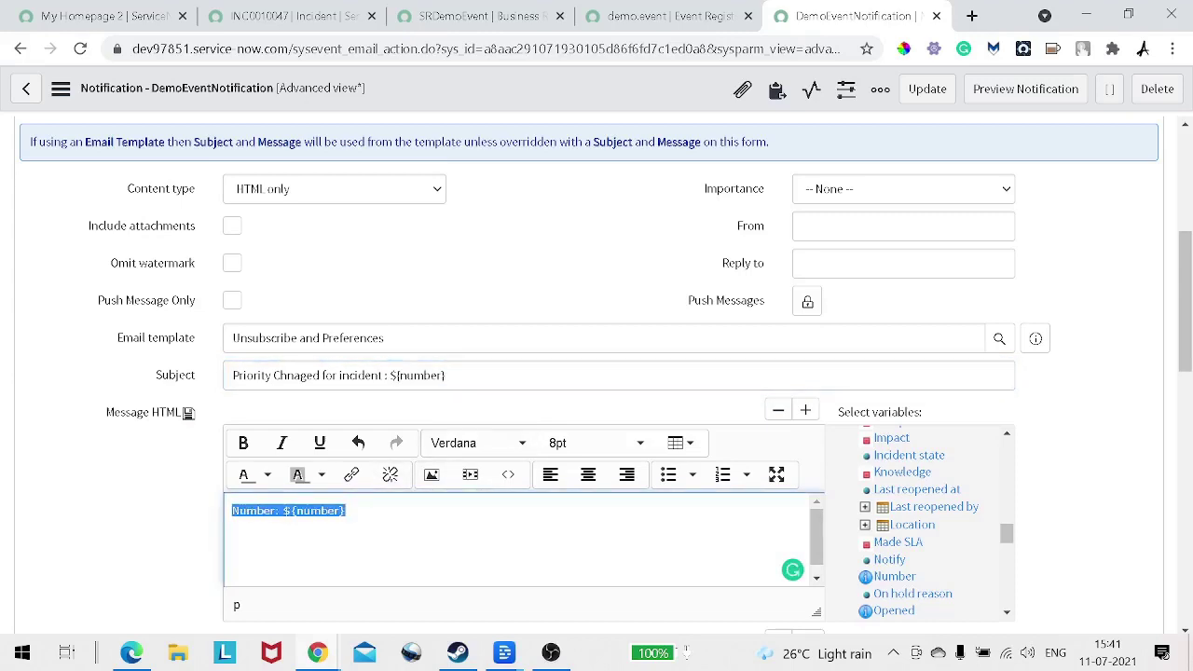
{"action": "key", "text": "ctrl+plus"}
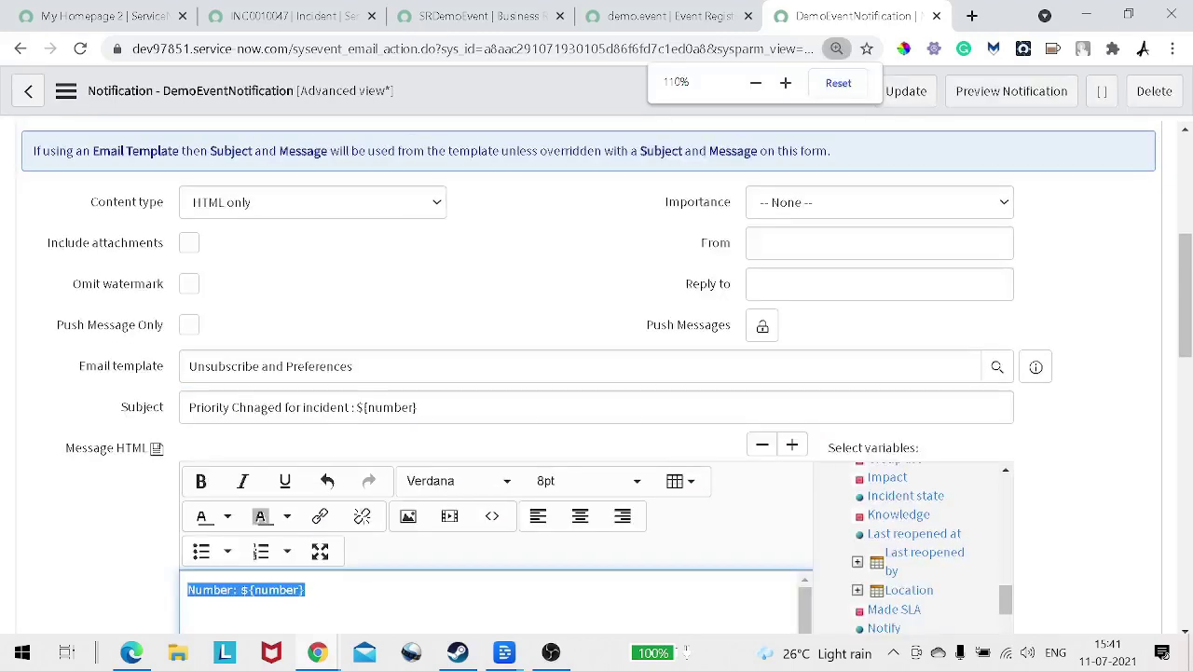
{"action": "left_click_drag", "start_coordinate": [317, 487], "coordinate": [187, 487]}
{"action": "key", "text": "ctrl+c"}
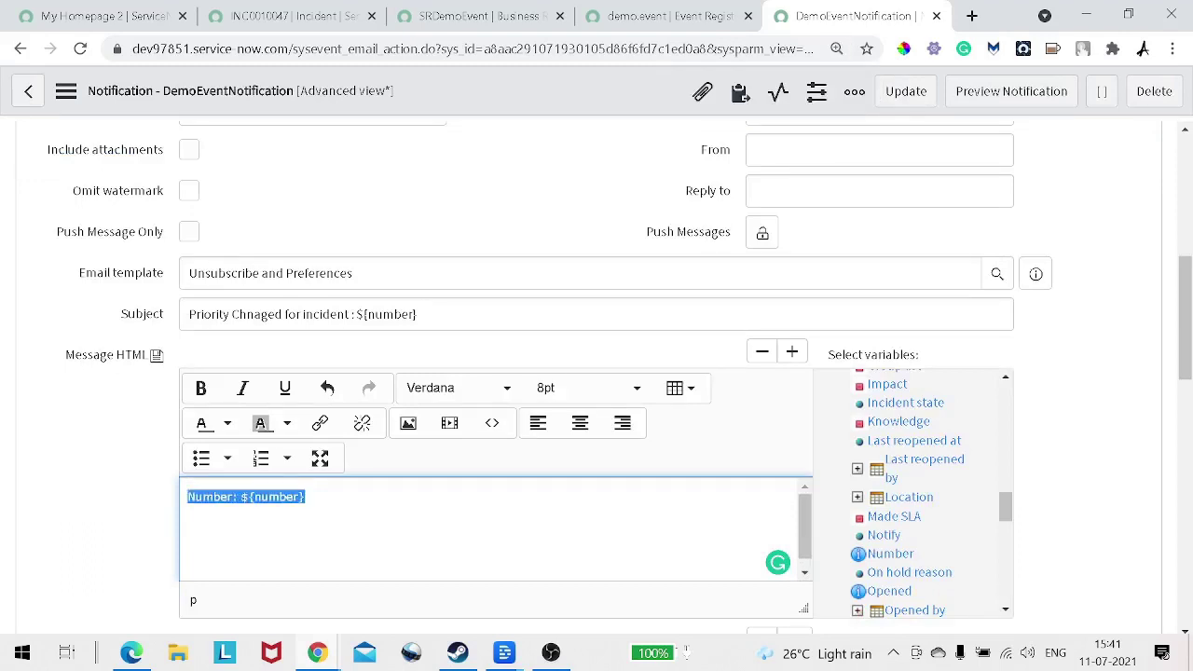
{"action": "key", "text": "BackSpace"}
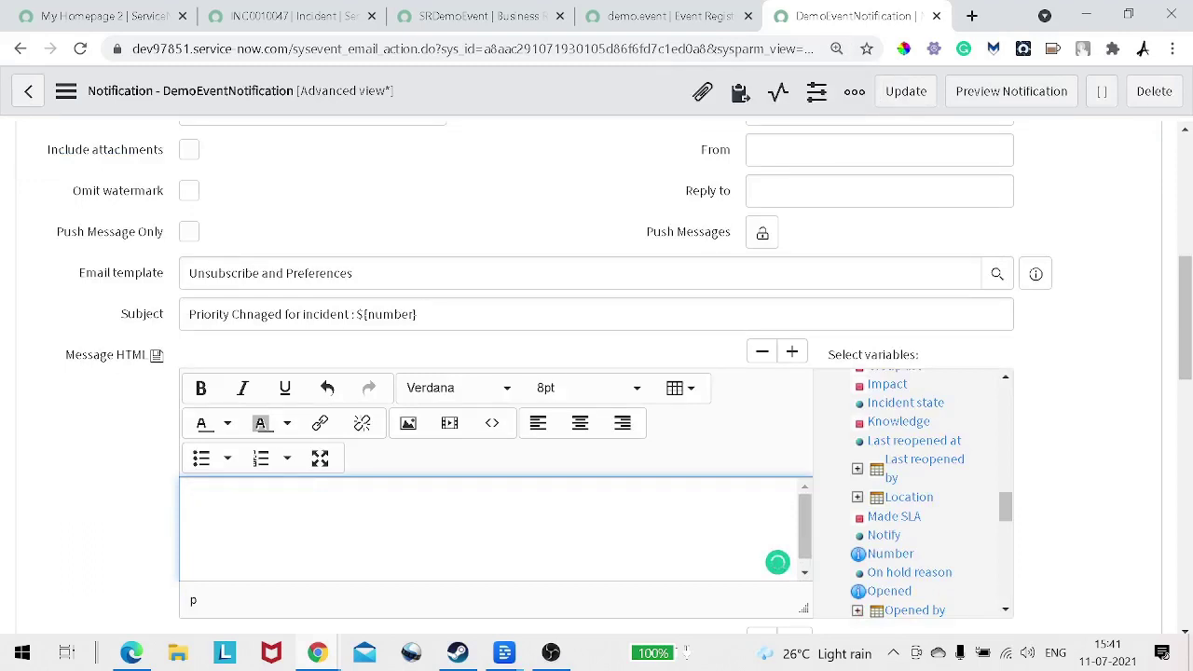
{"action": "type", "text": "HEy bro , the"}
{"action": "type", "text": "prip"}
{"action": "key", "text": "BackSpace"}
{"action": "key", "text": "BackSpace"}
{"action": "key", "text": "BackSpace"}
{"action": "key", "text": "BackSpace"}
{"action": "type", "text": "priority of inci"}
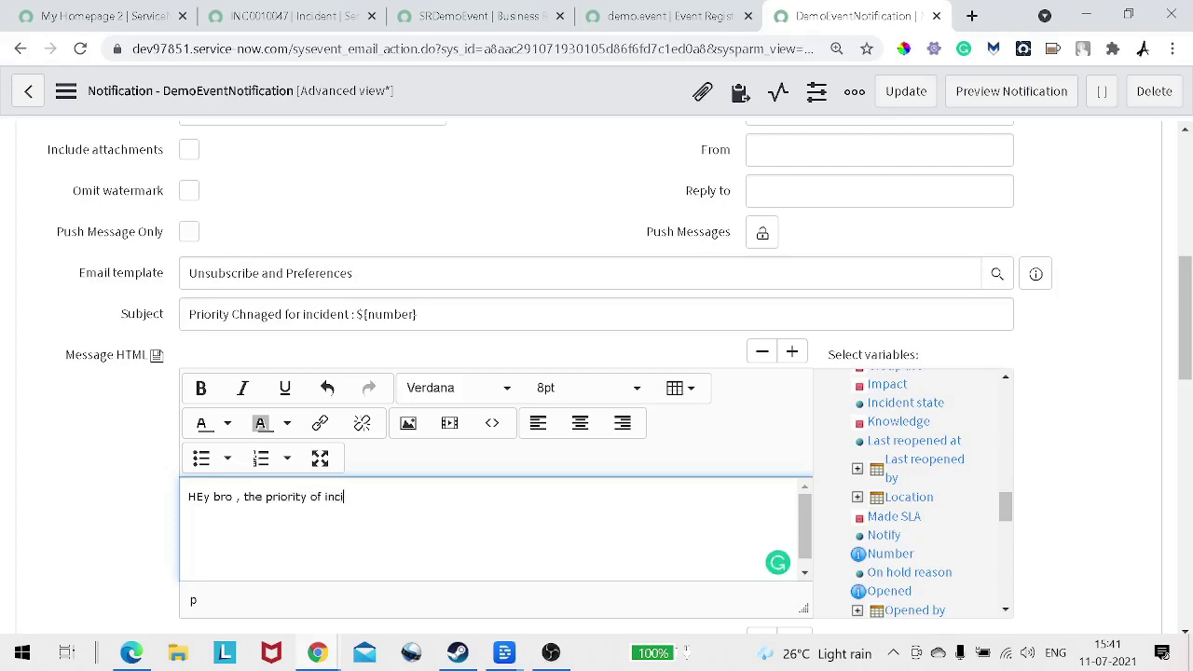
{"action": "type", "text": "dent created by you has "}
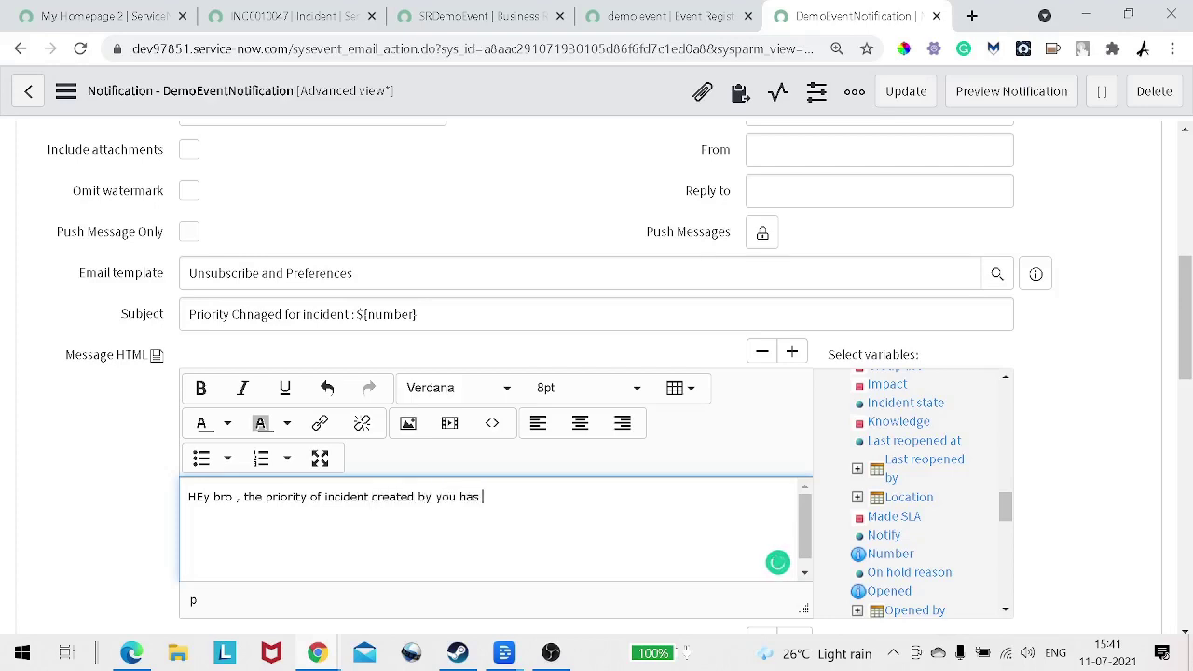
{"action": "type", "text": "changed"}
{"action": "key", "text": "Return"}
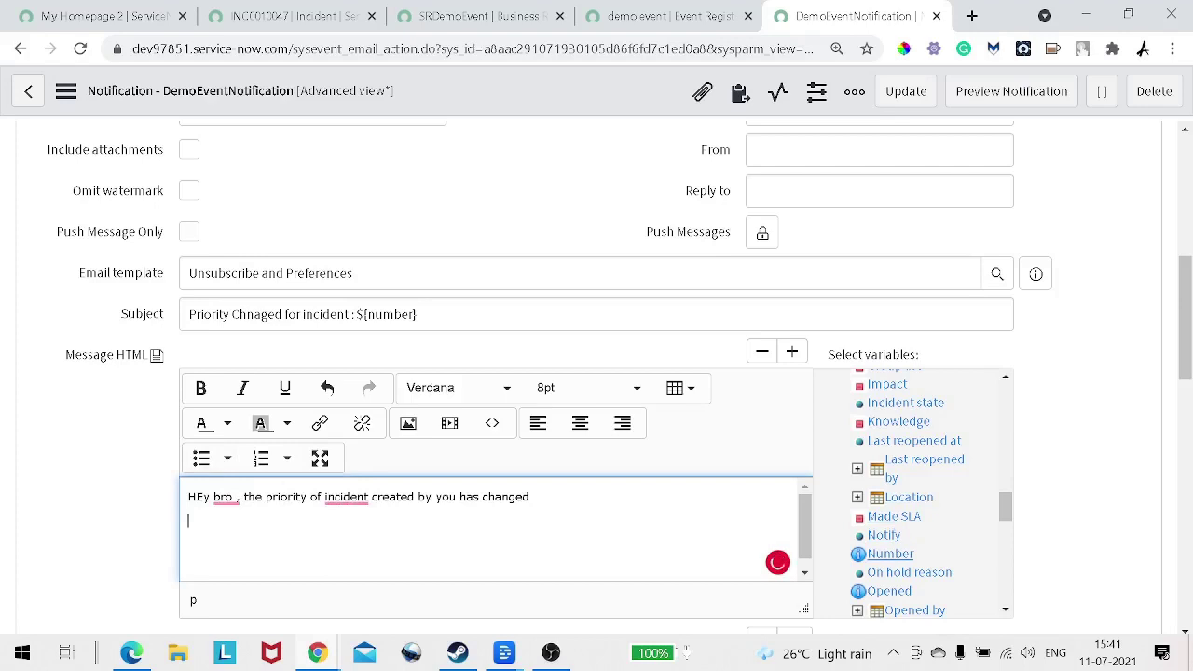
{"action": "key", "text": "ctrl+v"}
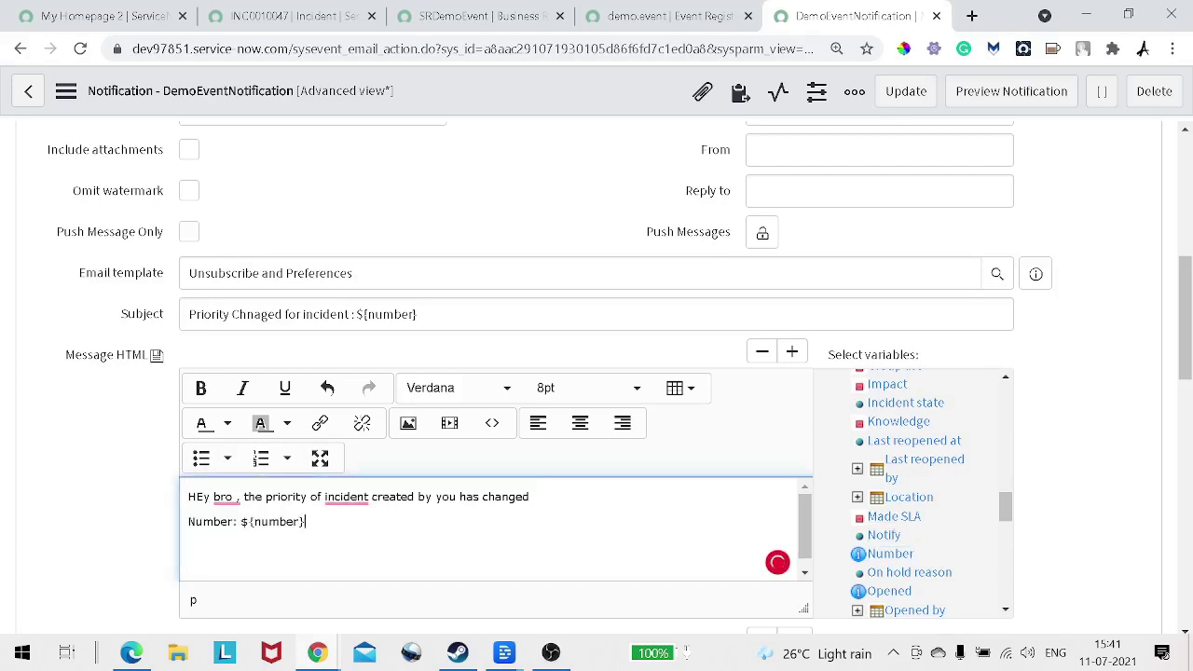
{"action": "key", "text": "Return"}
Step: Add the Priority variable on a new line of the message
{"action": "scroll", "coordinate": [913, 490], "scroll_direction": "up", "scroll_amount": 3}
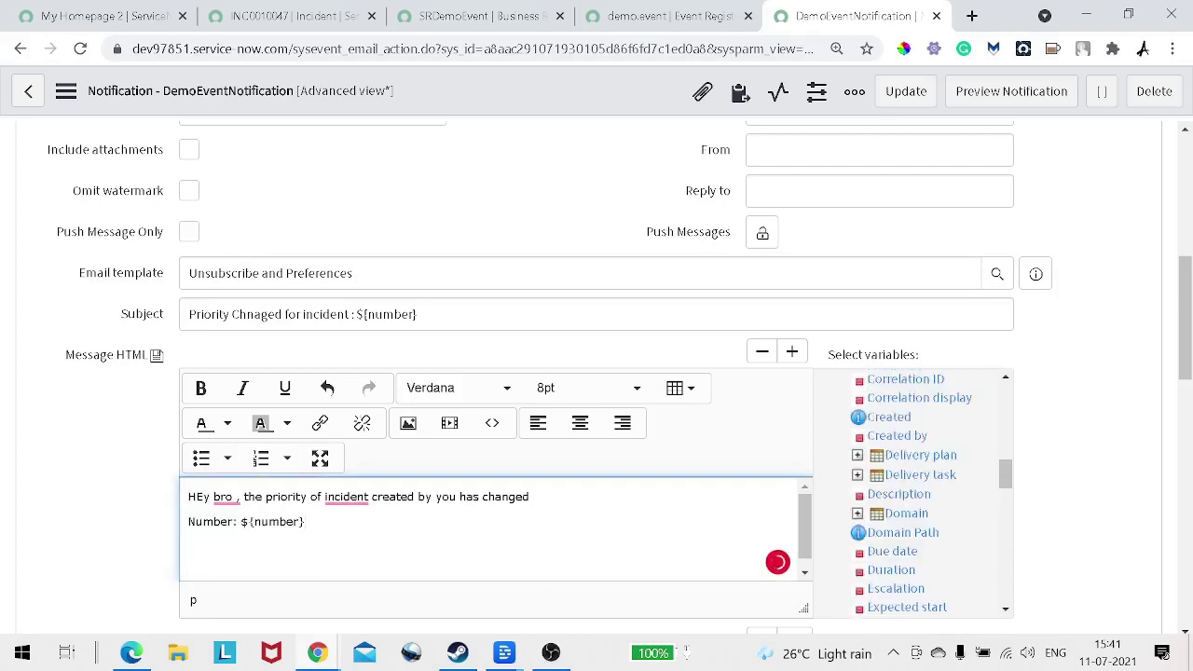
{"action": "scroll", "coordinate": [914, 489], "scroll_direction": "up", "scroll_amount": 5}
{"action": "scroll", "coordinate": [914, 489], "scroll_direction": "down", "scroll_amount": 4}
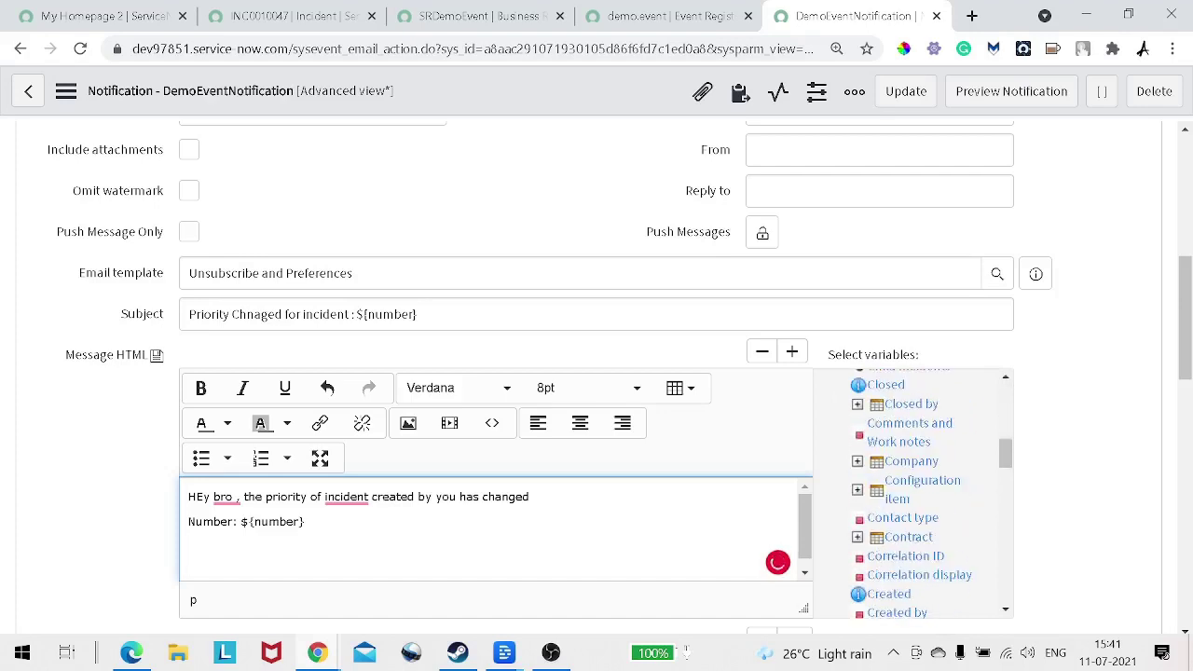
{"action": "scroll", "coordinate": [914, 490], "scroll_direction": "down", "scroll_amount": 10}
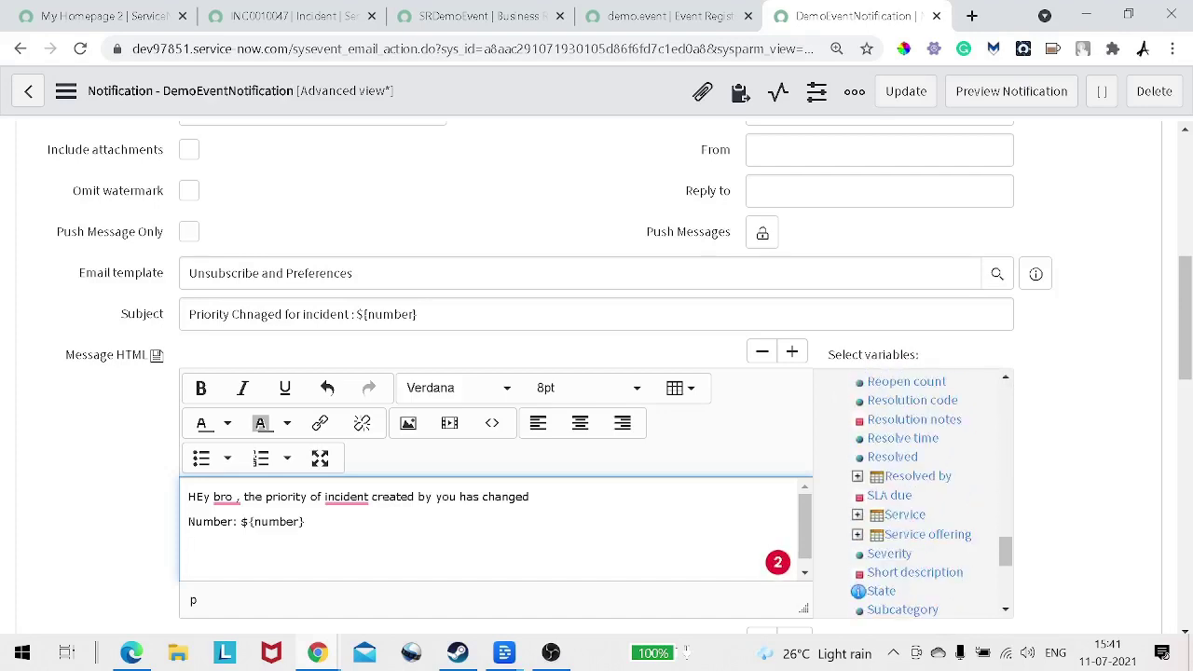
{"action": "scroll", "coordinate": [914, 494], "scroll_direction": "up", "scroll_amount": 2}
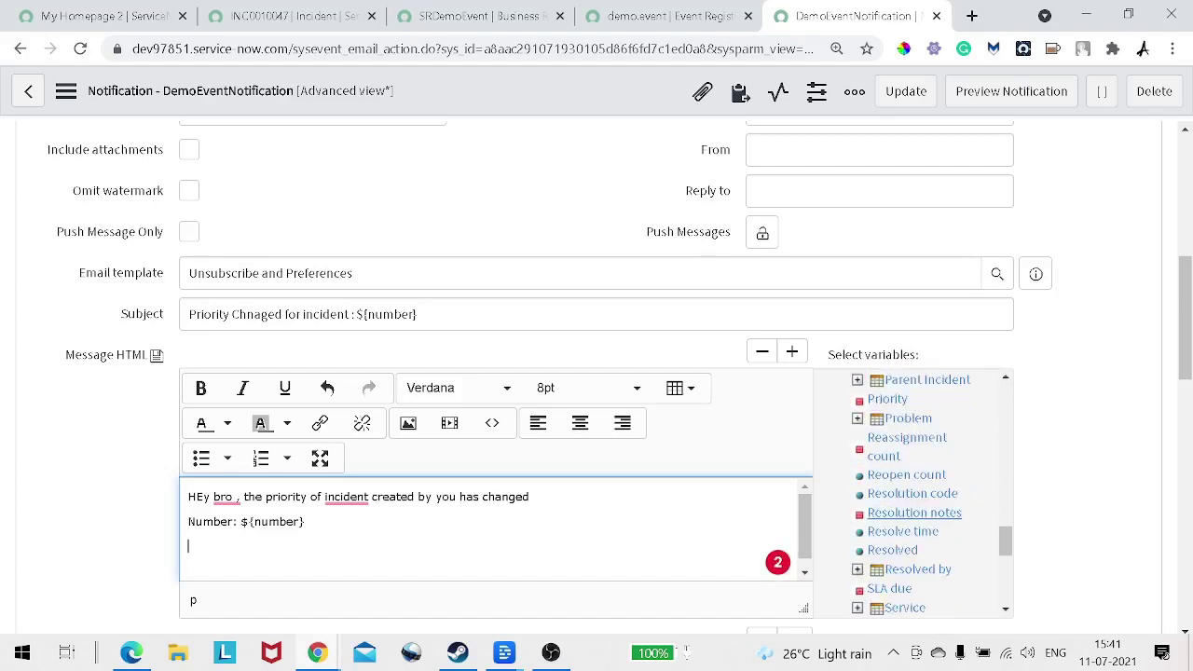
{"action": "left_click", "coordinate": [888, 399]}
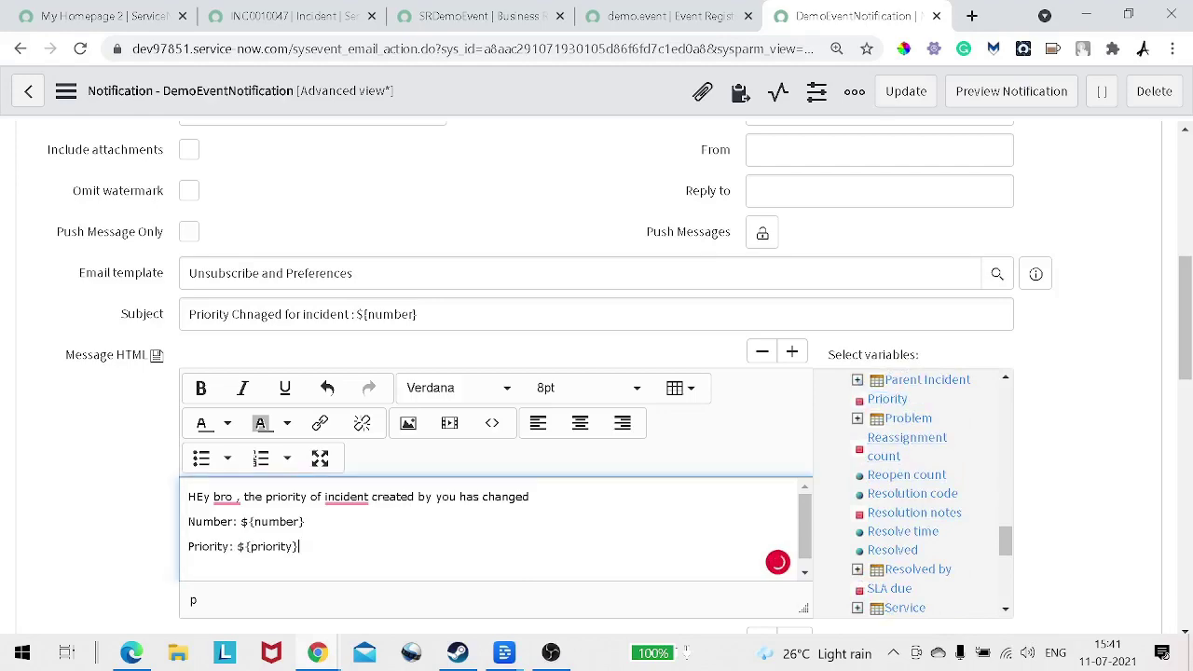
{"action": "scroll", "coordinate": [157, 457], "scroll_direction": "down", "scroll_amount": 2}
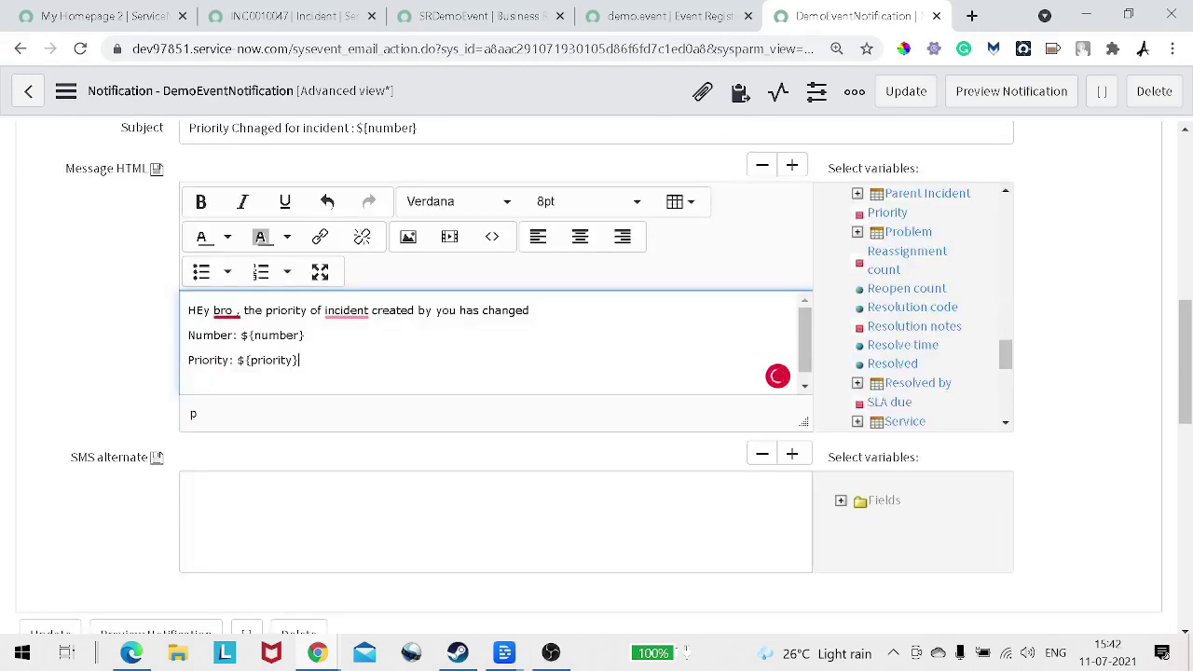
Step: Review spelling suggestions for 'bro' and the flagged incident wording in the message
{"action": "right_click", "coordinate": [221, 311]}
{"action": "left_click", "coordinate": [220, 402]}
{"action": "right_click", "coordinate": [345, 311]}
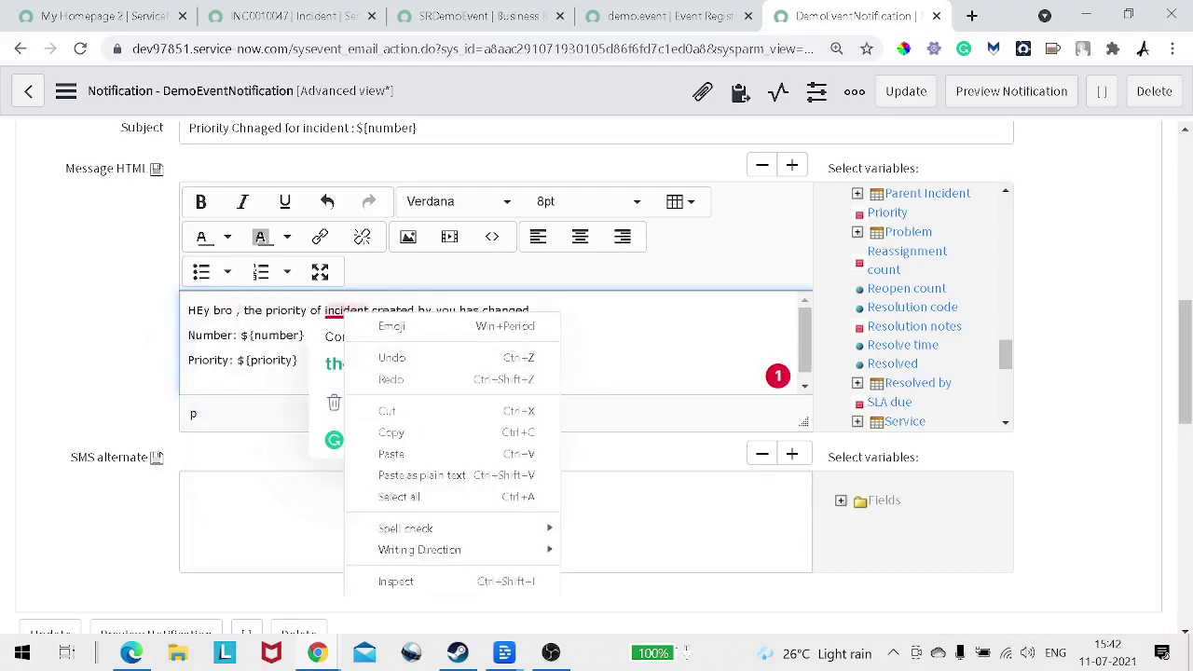
{"action": "left_click", "coordinate": [350, 363]}
{"action": "left_click", "coordinate": [350, 363]}
{"action": "scroll", "coordinate": [349, 363], "scroll_direction": "up", "scroll_amount": 2}
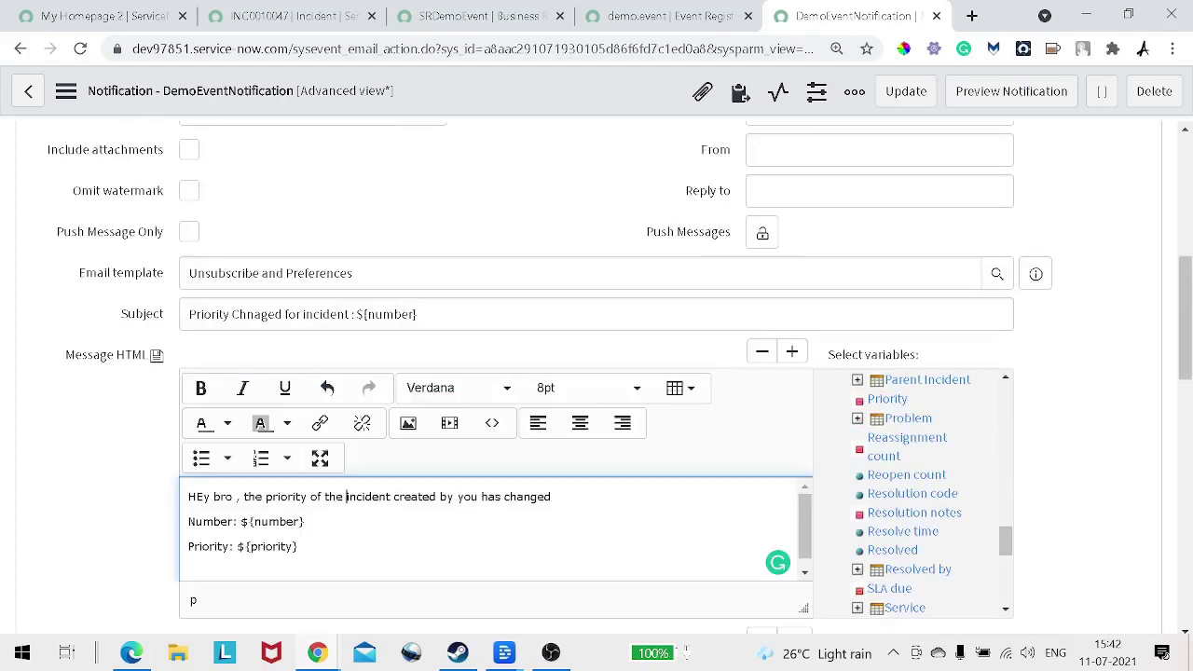
{"action": "right_click", "coordinate": [637, 99]}
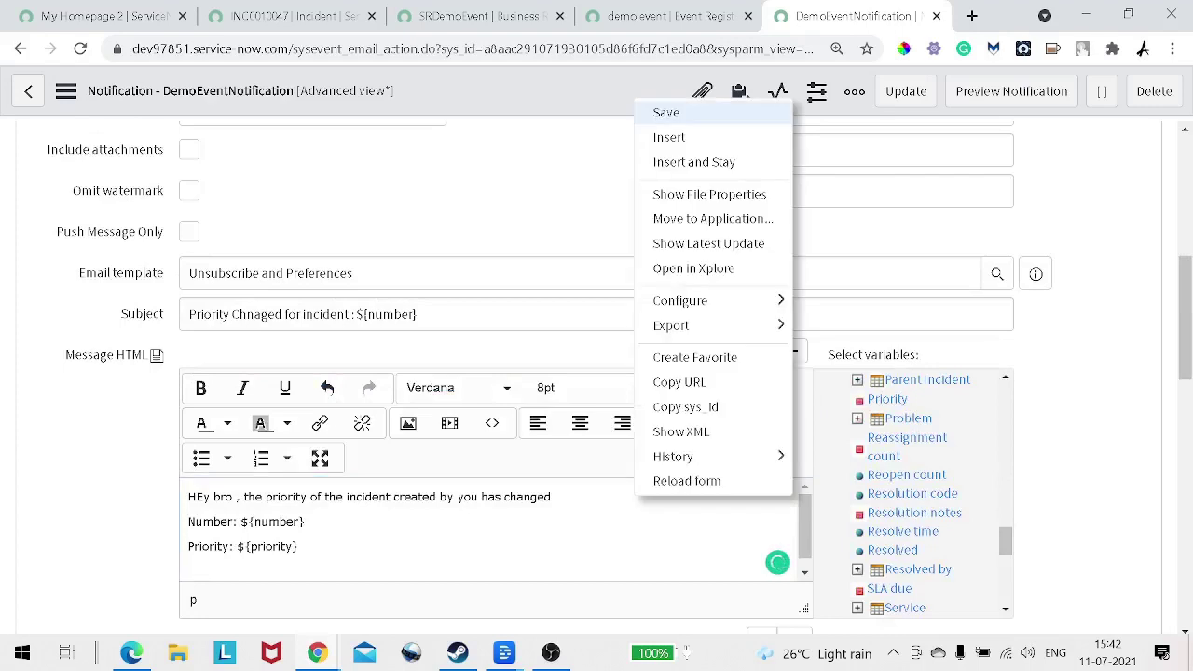
Step: Save the DemoEventNotification and preview it, examining the rendered subject line
{"action": "left_click", "coordinate": [666, 112]}
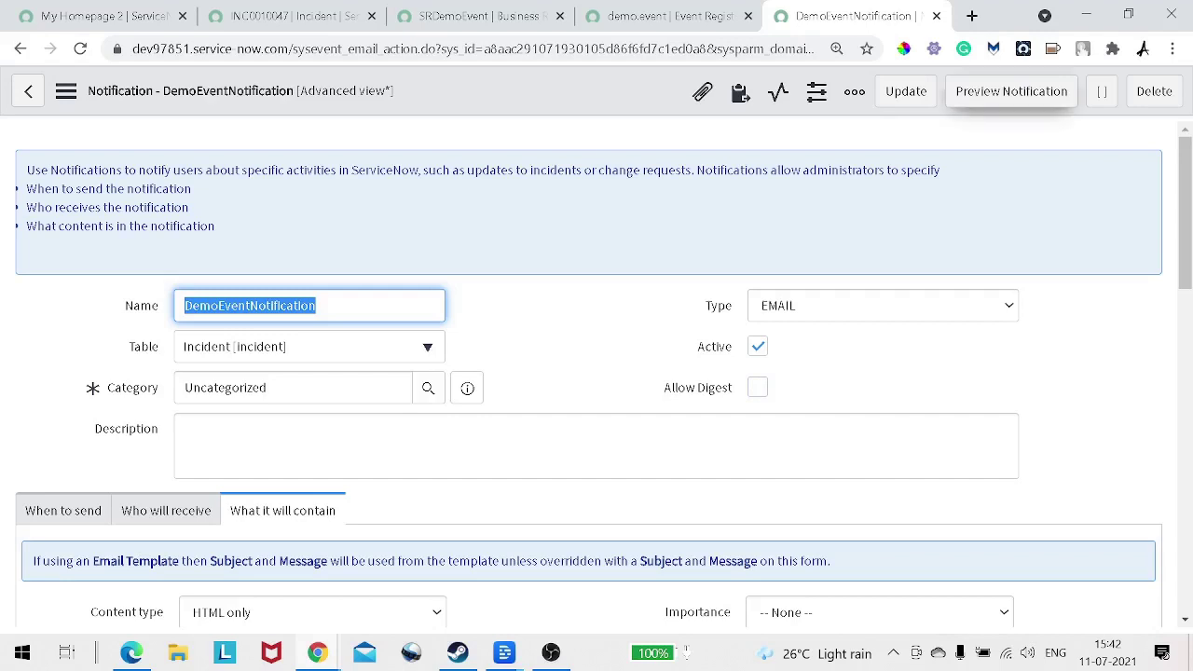
{"action": "left_click", "coordinate": [1012, 91]}
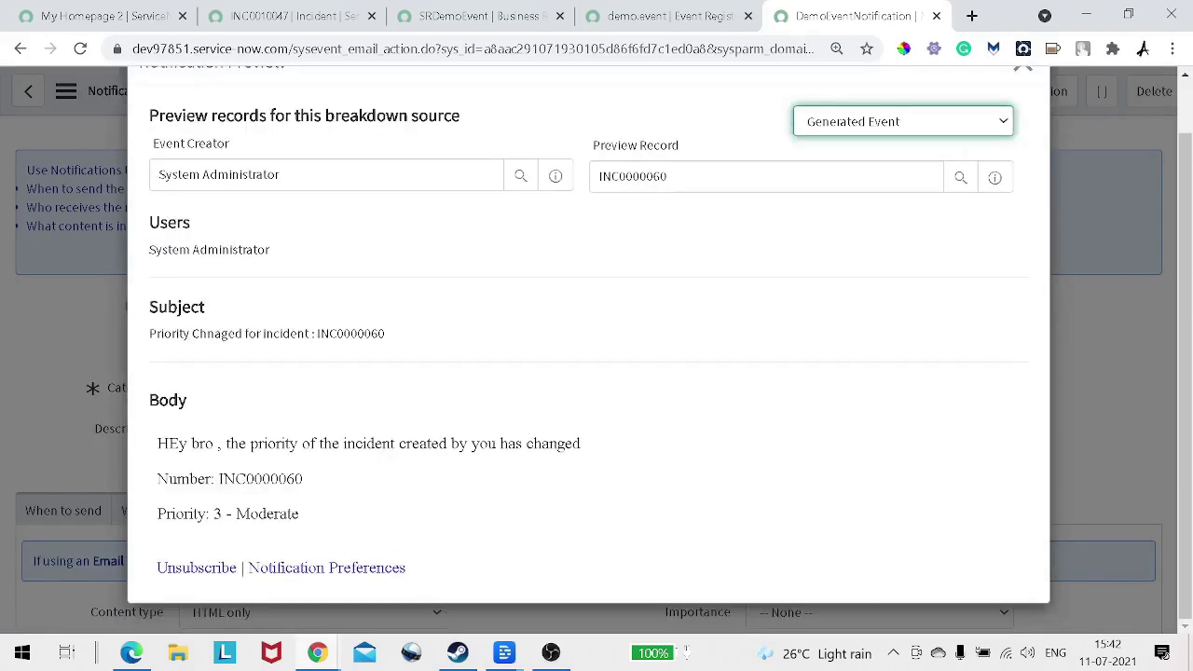
{"action": "left_click_drag", "start_coordinate": [181, 334], "coordinate": [330, 334]}
{"action": "left_click", "coordinate": [330, 334]}
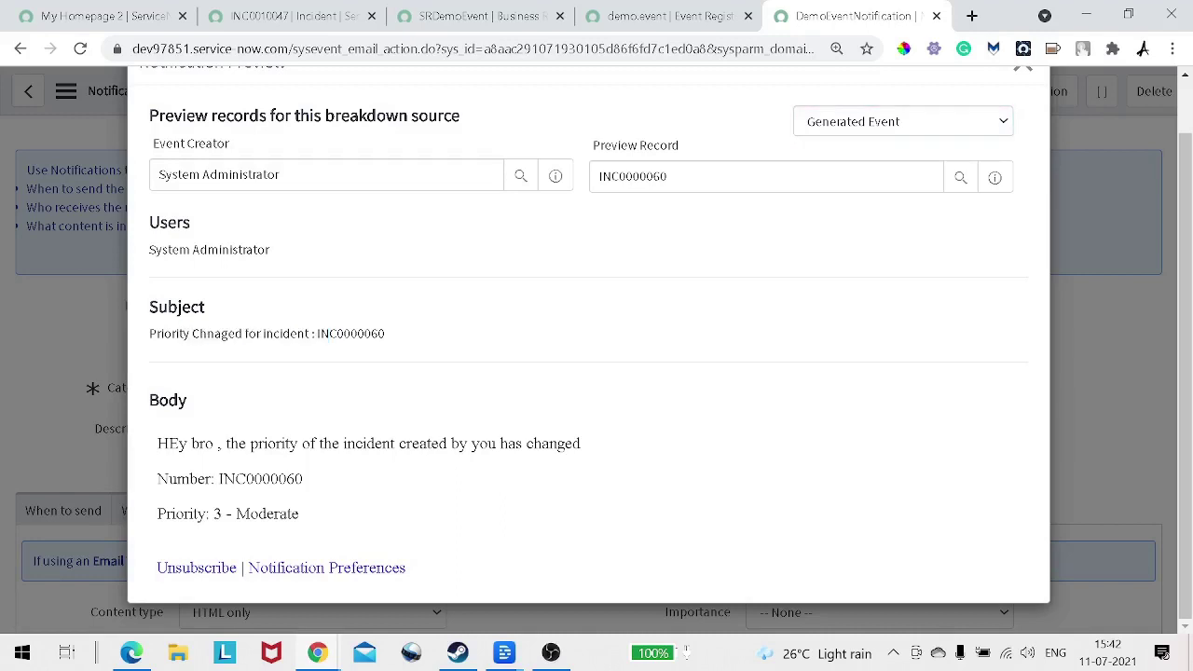
Step: Check the INC0000060 preview body showing Priority 3 - Moderate, close it, and return to INC0010047
{"action": "left_click_drag", "start_coordinate": [671, 177], "coordinate": [596, 178]}
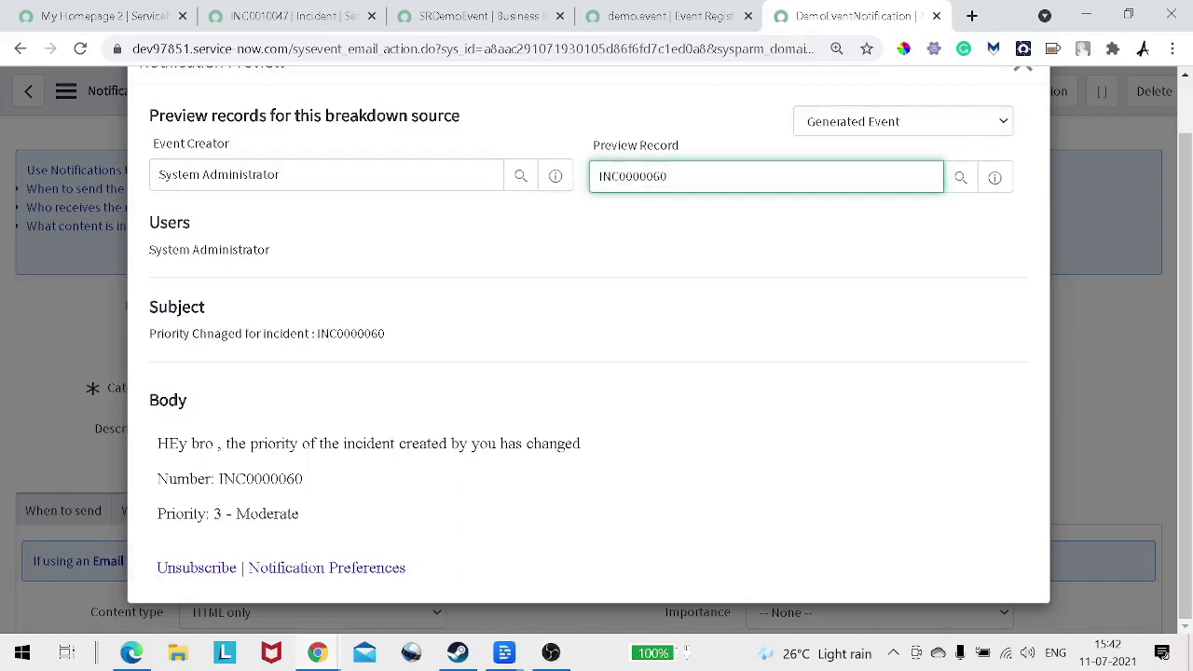
{"action": "left_click_drag", "start_coordinate": [268, 444], "coordinate": [576, 444]}
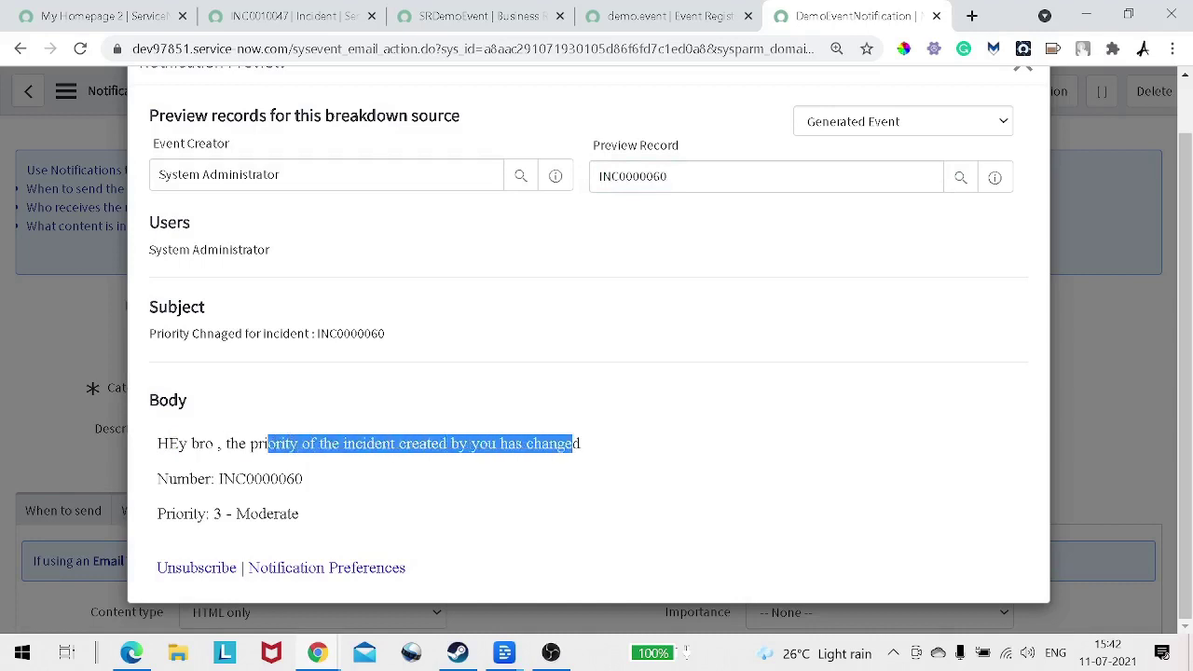
{"action": "triple_click", "coordinate": [576, 444]}
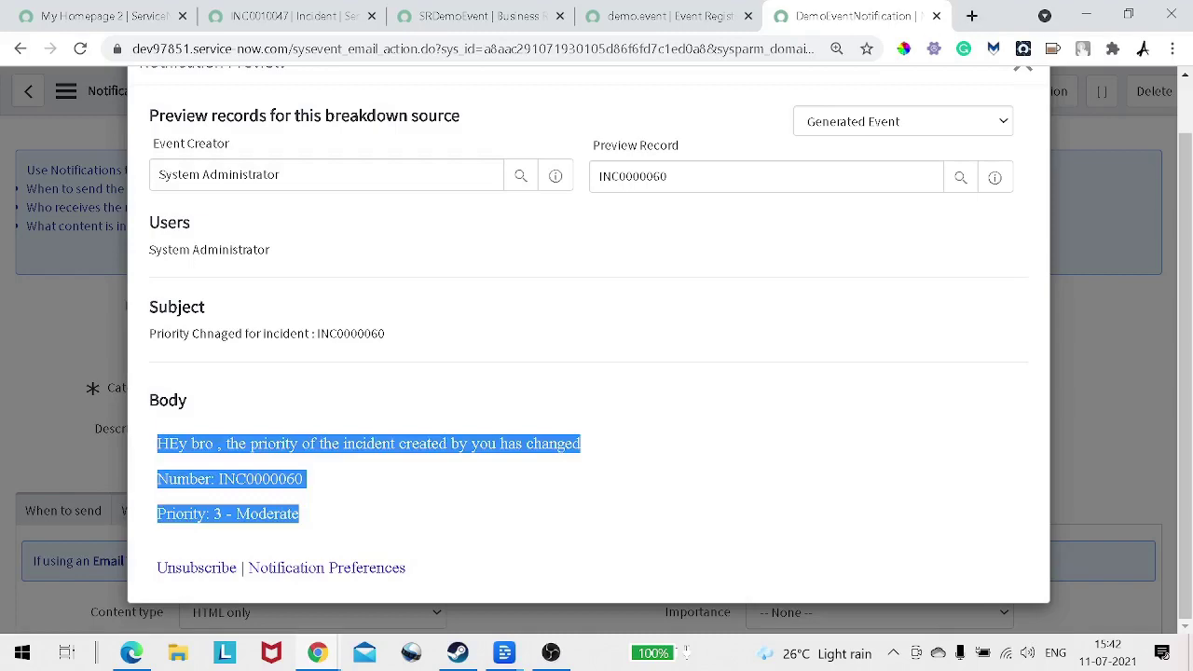
{"action": "key", "text": "Tab"}
{"action": "key", "text": "Return"}
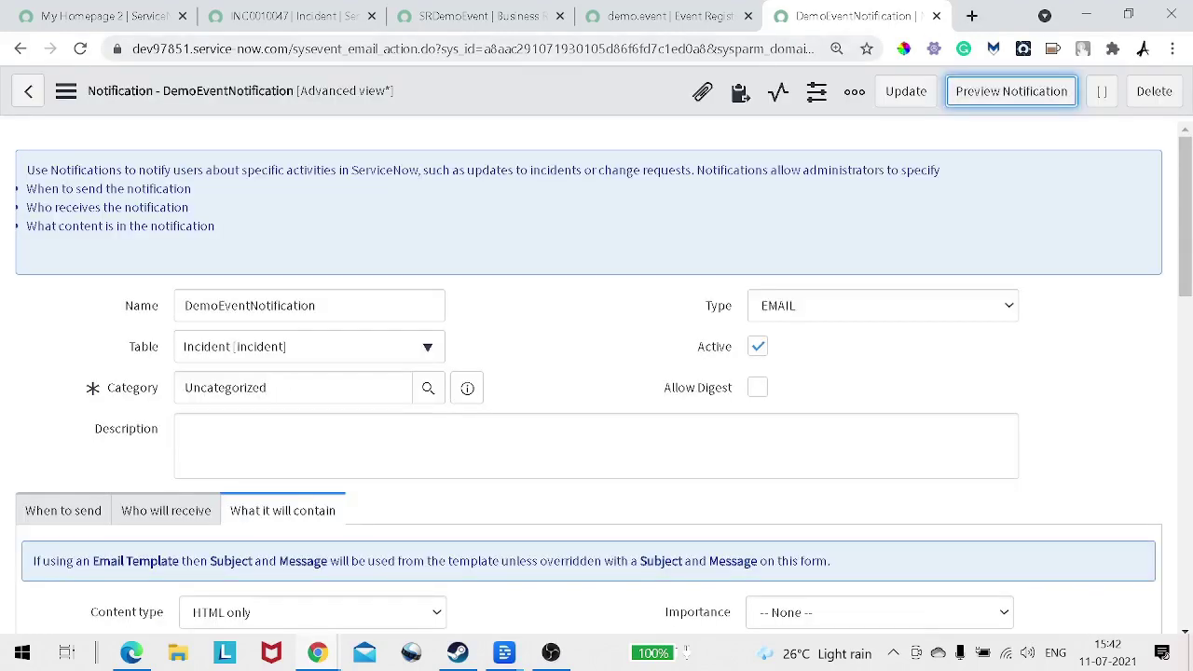
{"action": "key", "text": "ctrl+2"}
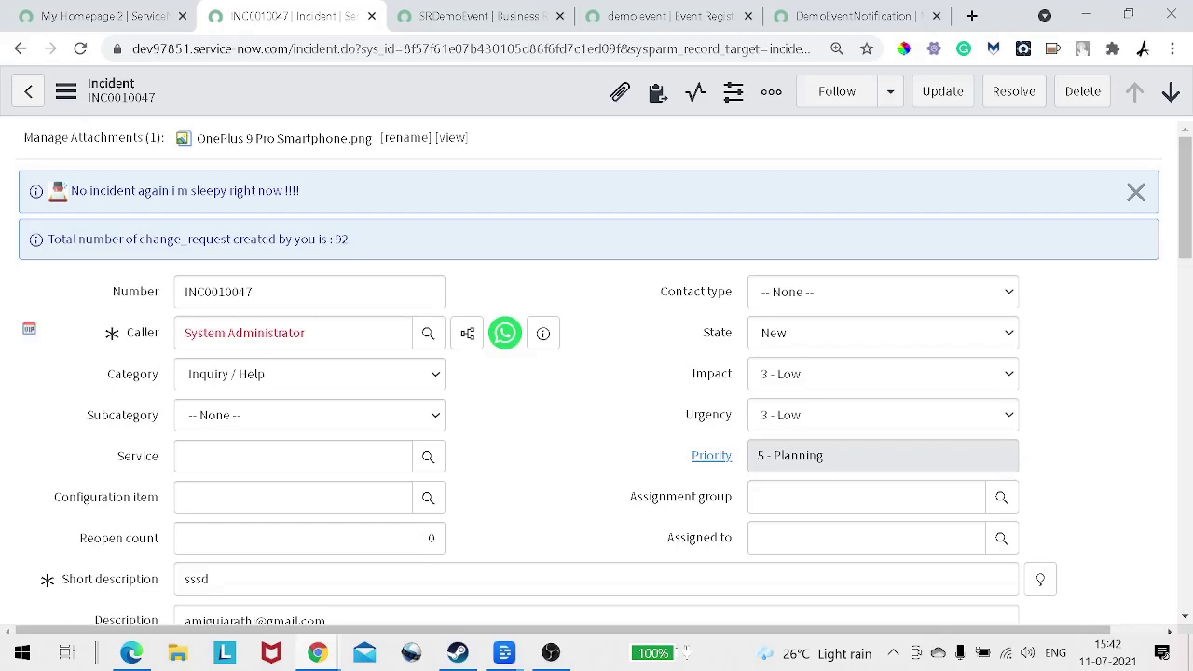
Step: Reload incident INC0010047, set its Impact to 1 - High, and save
{"action": "right_click", "coordinate": [404, 91]}
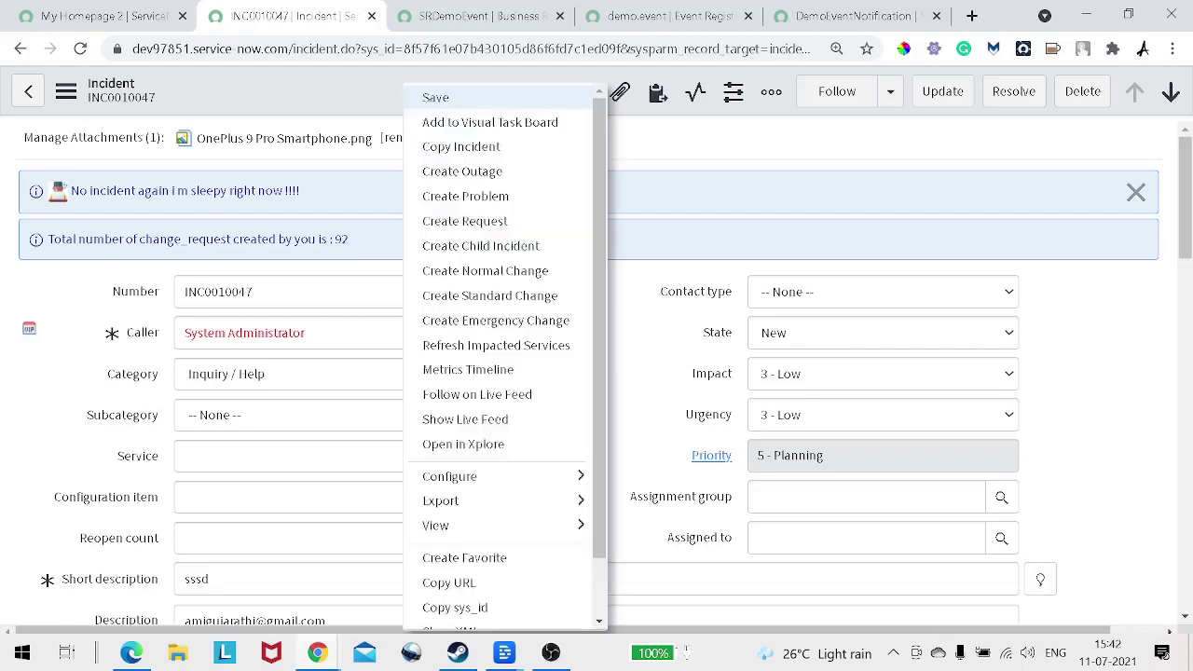
{"action": "scroll", "coordinate": [504, 523], "scroll_direction": "down", "scroll_amount": 2}
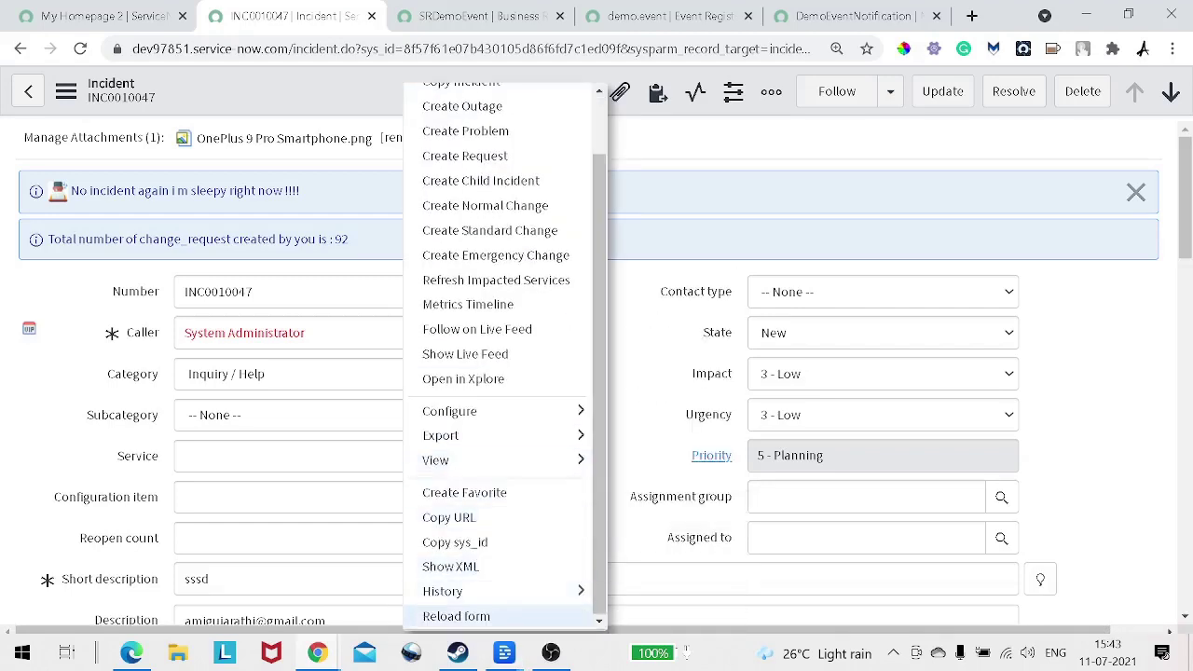
{"action": "left_click", "coordinate": [455, 616]}
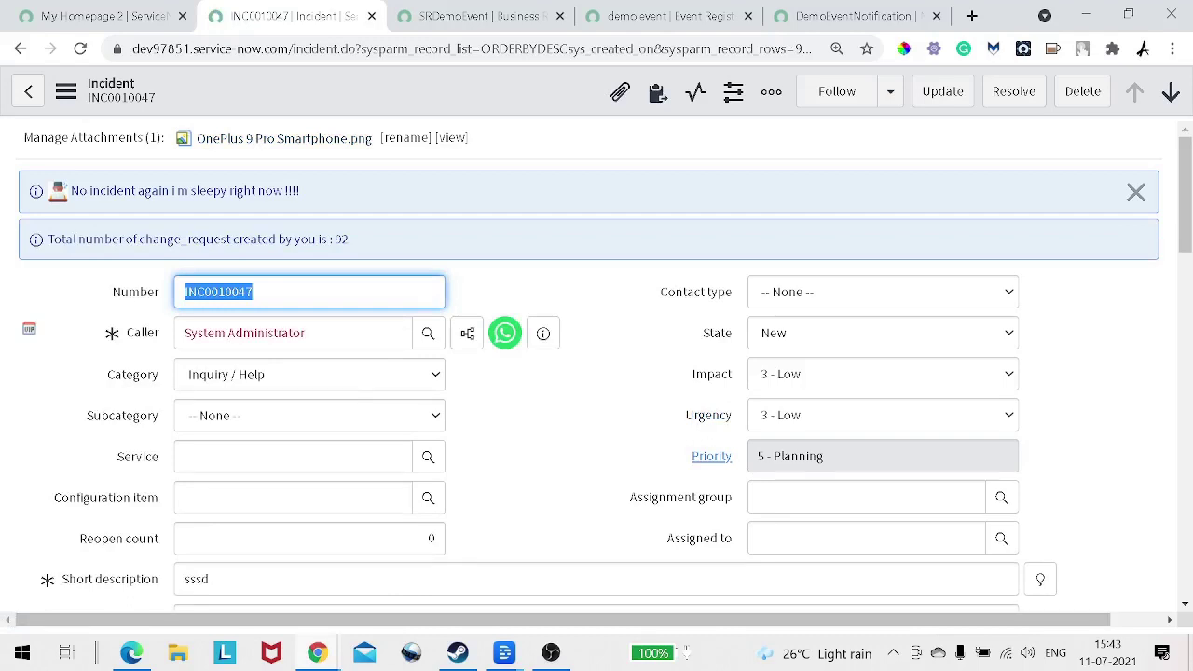
{"action": "left_click", "coordinate": [881, 374]}
{"action": "left_click", "coordinate": [783, 399]}
{"action": "left_click", "coordinate": [882, 415]}
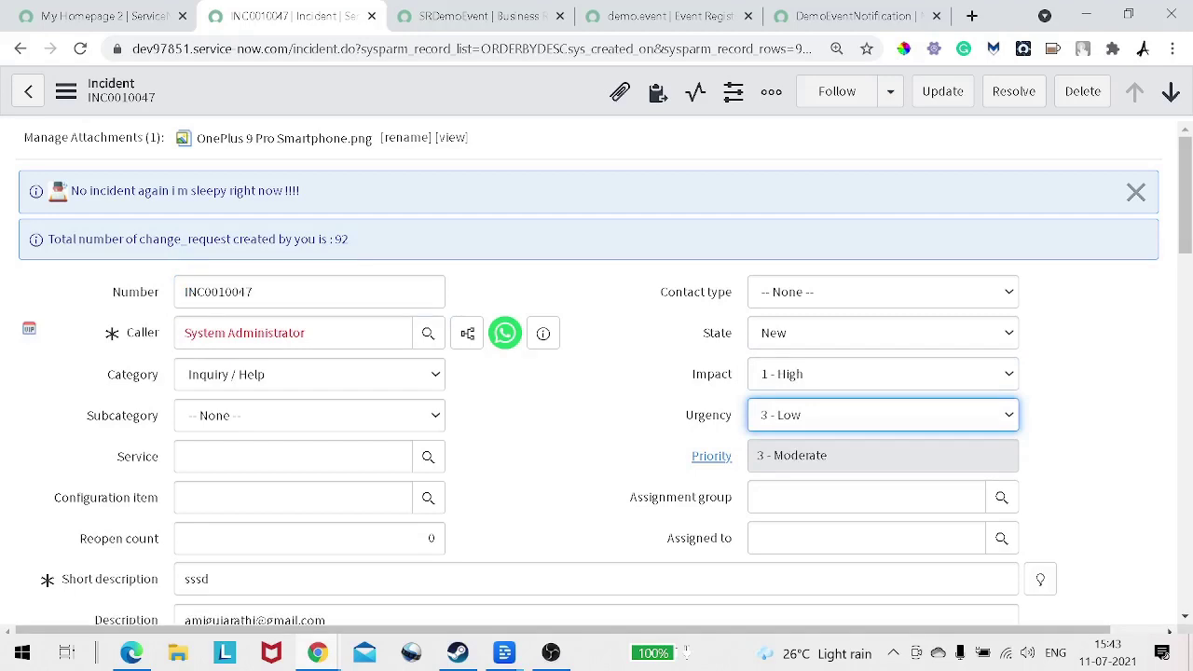
{"action": "right_click", "coordinate": [488, 100]}
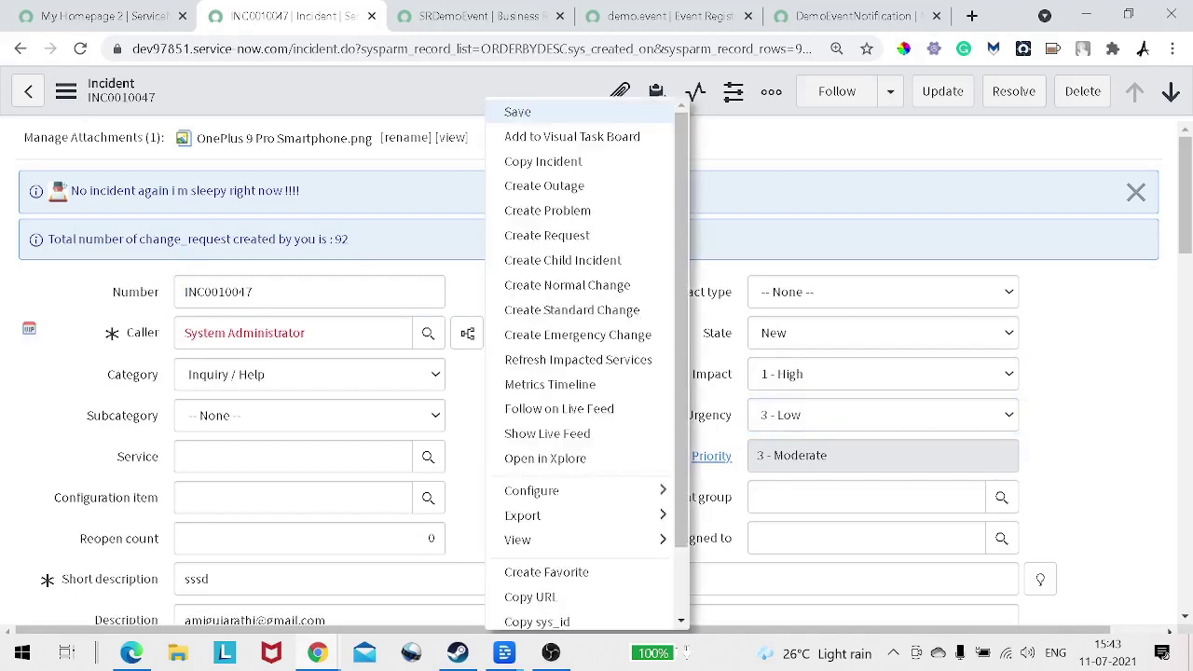
{"action": "left_click", "coordinate": [517, 112]}
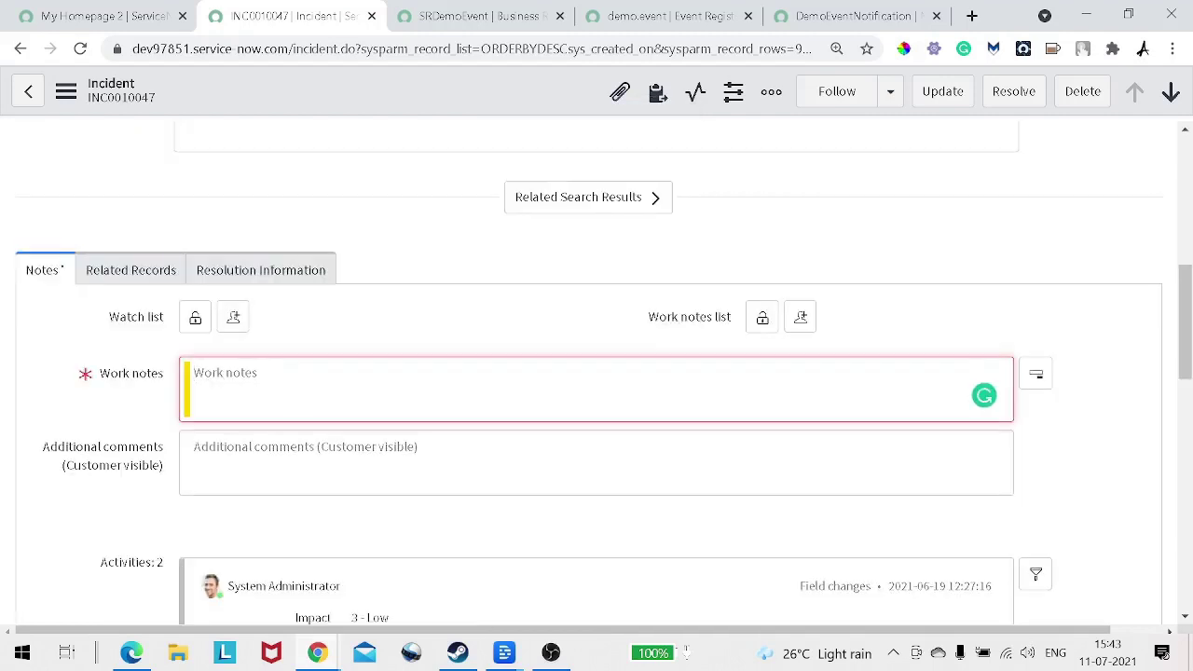
Step: Enter the required work note and save the incident again
{"action": "type", "text": "TEchn"}
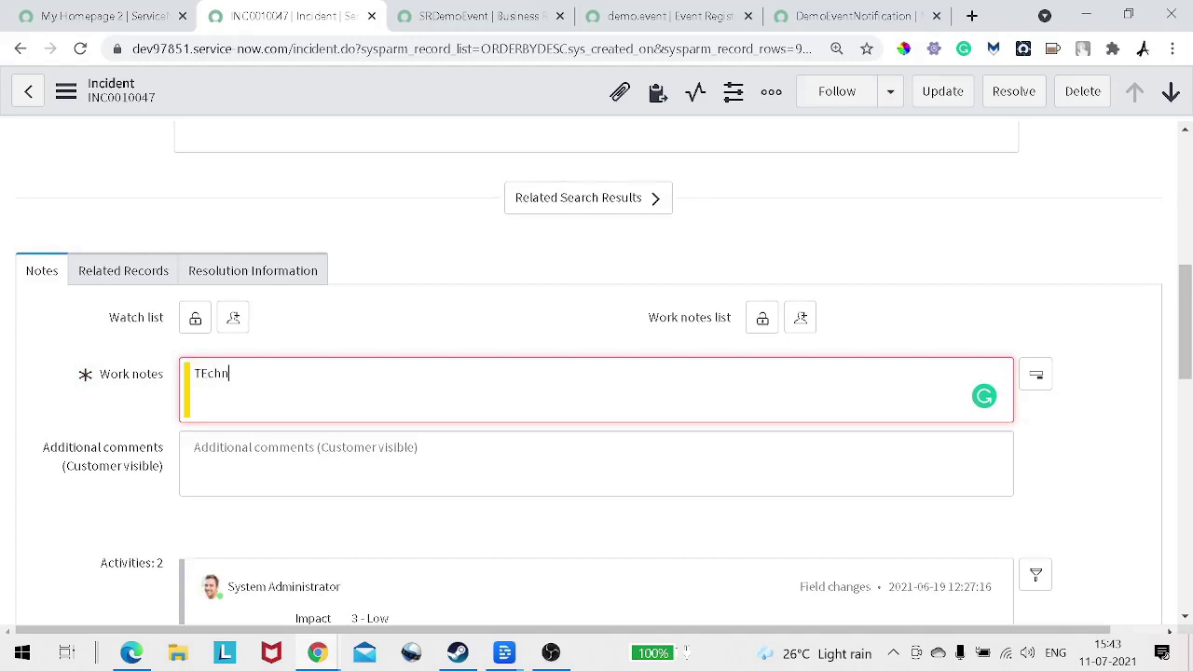
{"action": "type", "text": "omonk is messing with incident"}
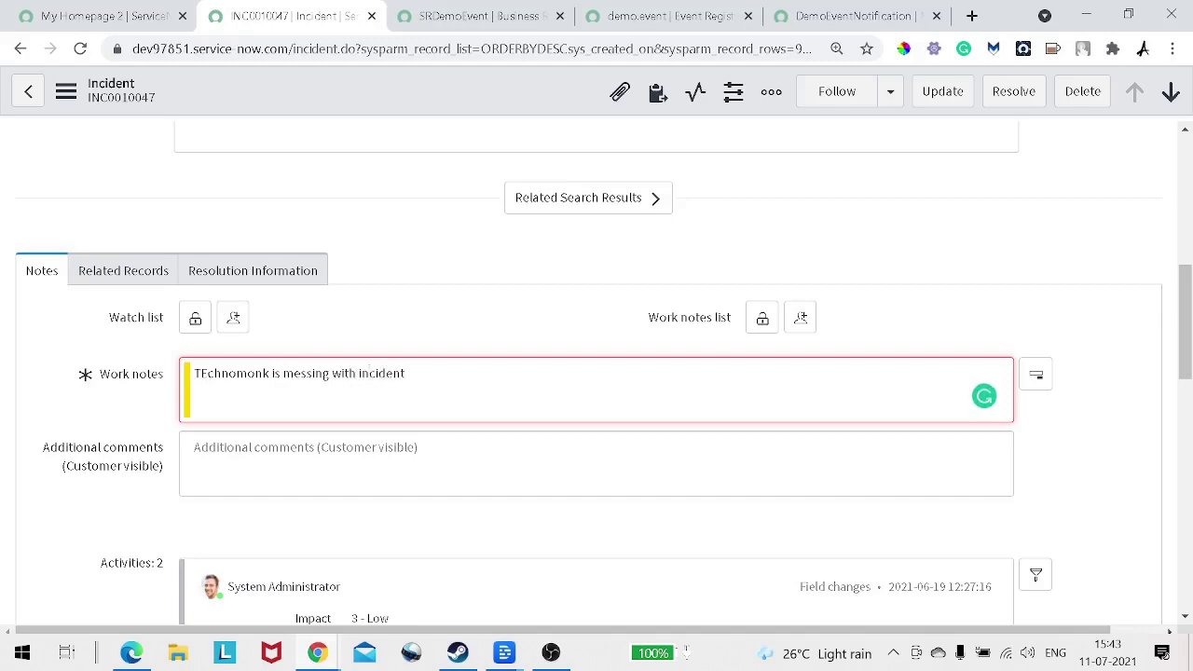
{"action": "right_click", "coordinate": [400, 91]}
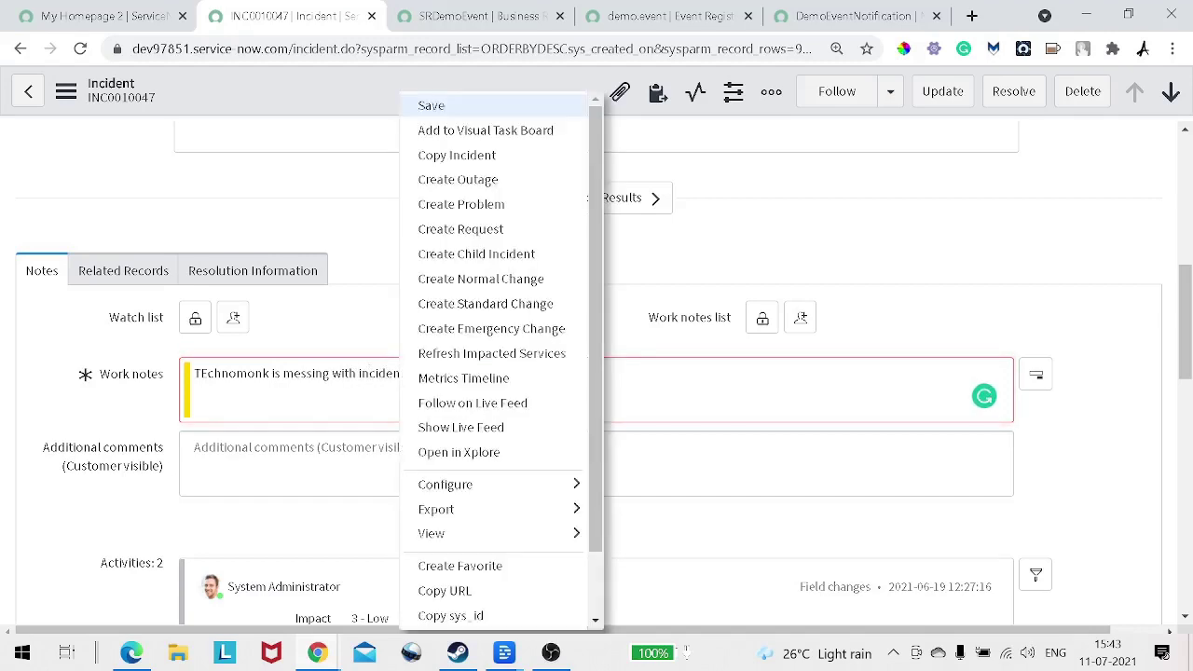
{"action": "left_click", "coordinate": [431, 106]}
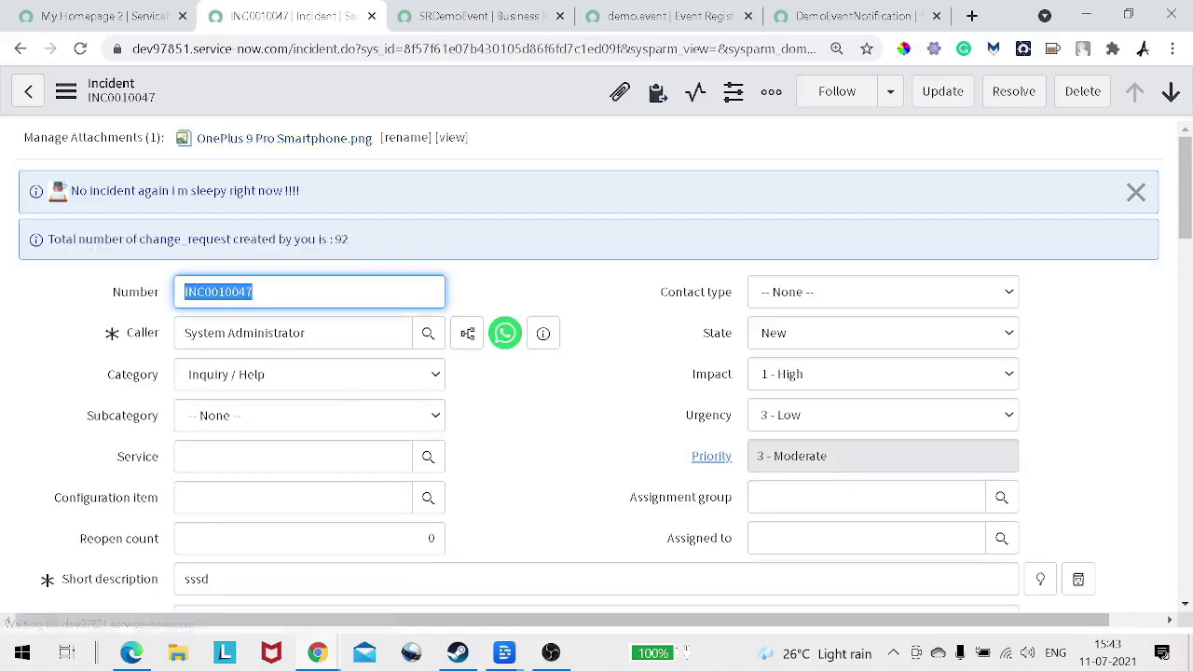
Step: Filter the navigator for 'event' and open Event Log in a new tab
{"action": "left_click", "coordinate": [104, 15]}
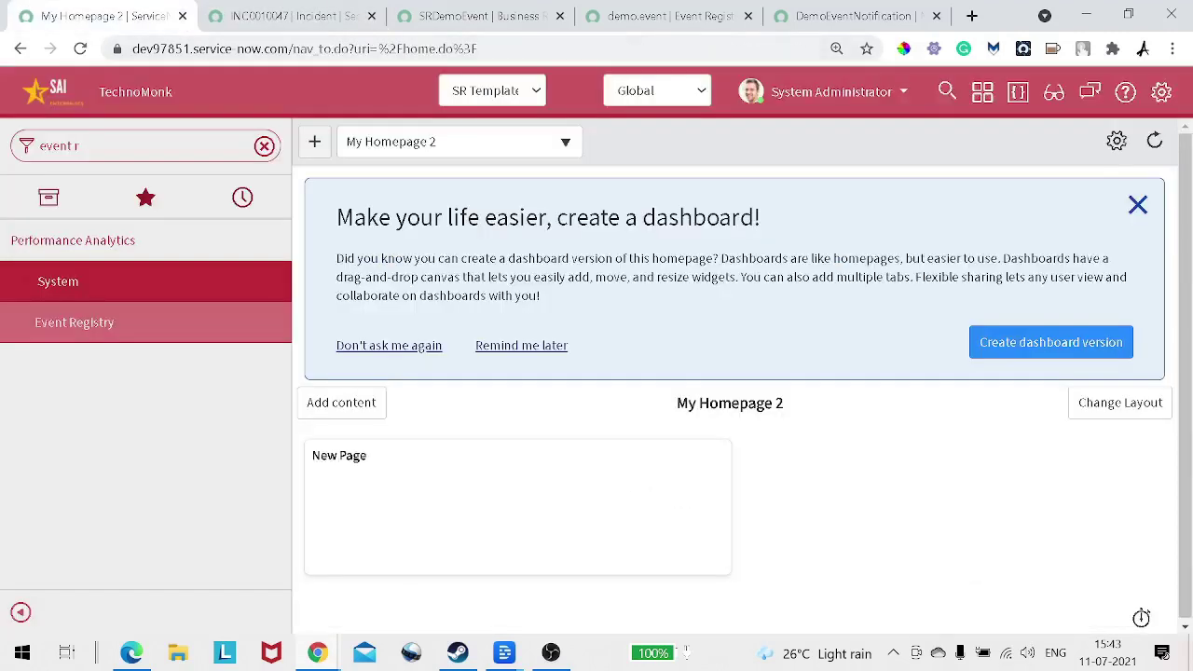
{"action": "left_click", "coordinate": [265, 146]}
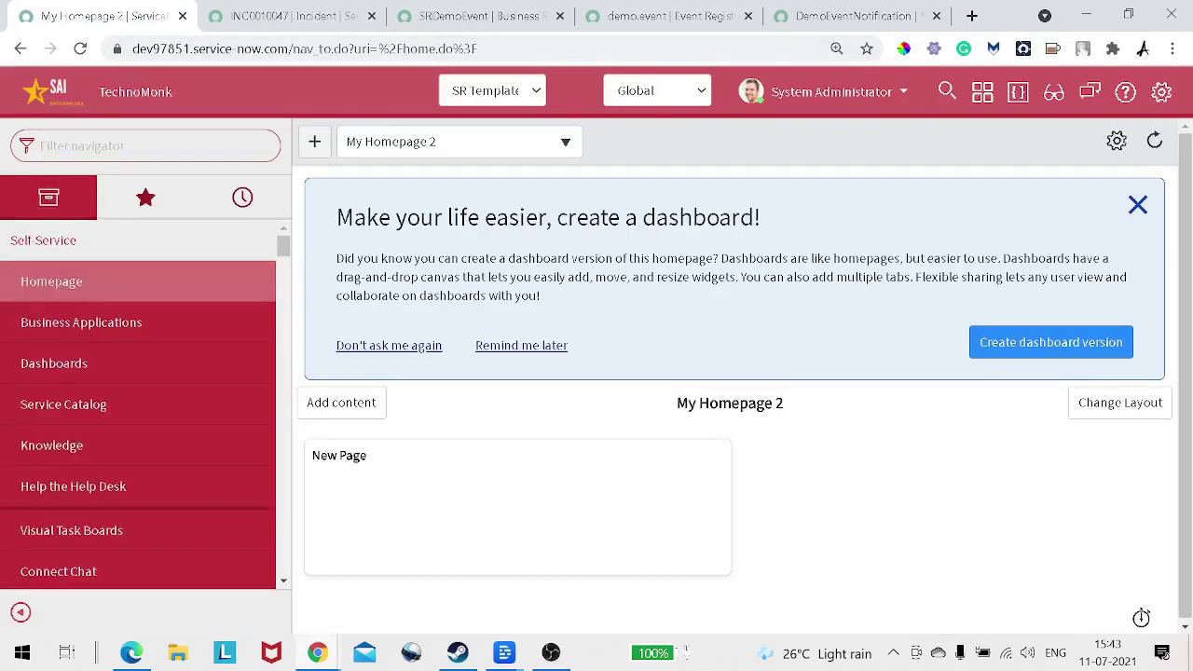
{"action": "type", "text": "event"}
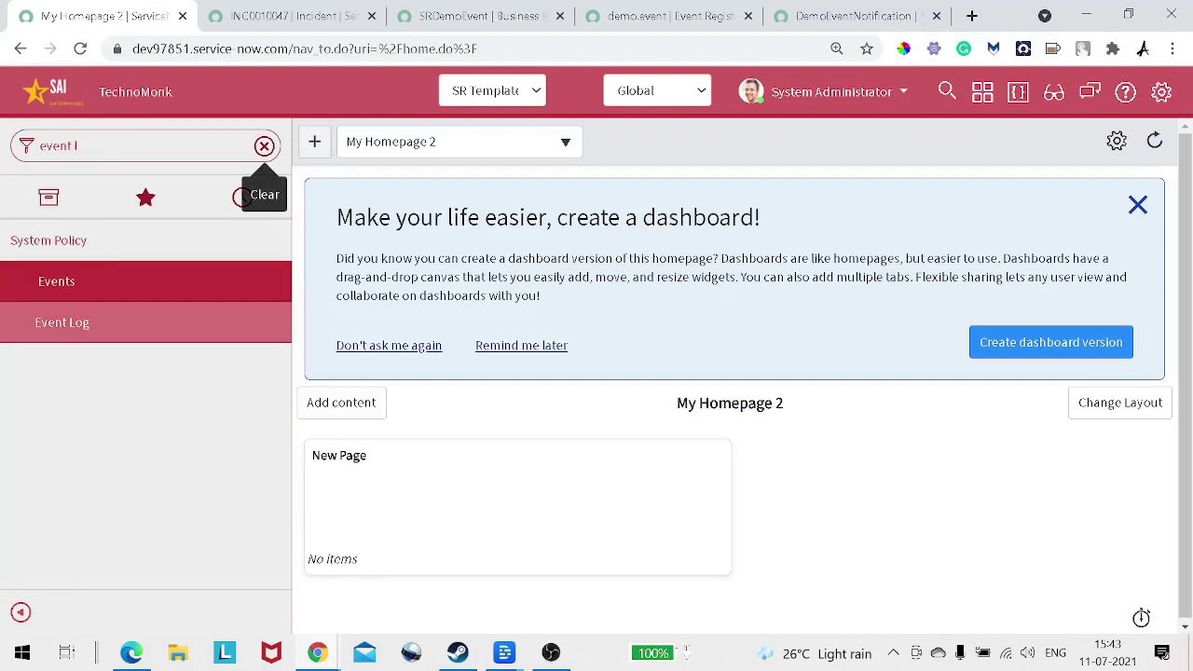
{"action": "right_click", "coordinate": [110, 326]}
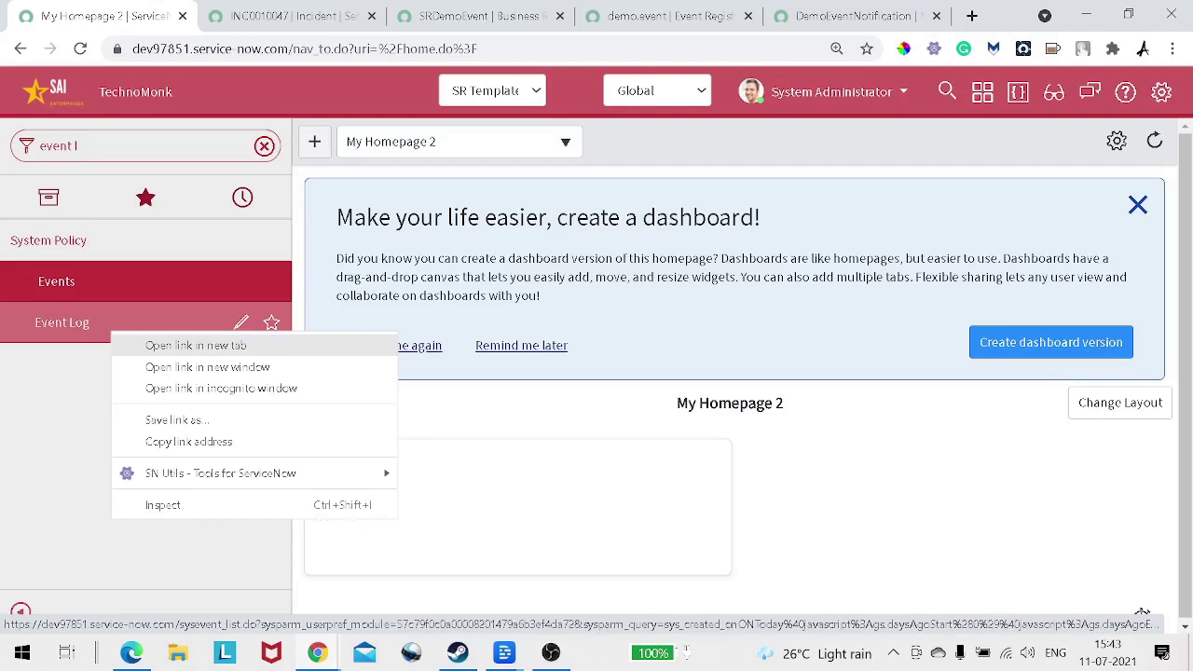
{"action": "left_click", "coordinate": [195, 344]}
{"action": "left_click", "coordinate": [237, 16]}
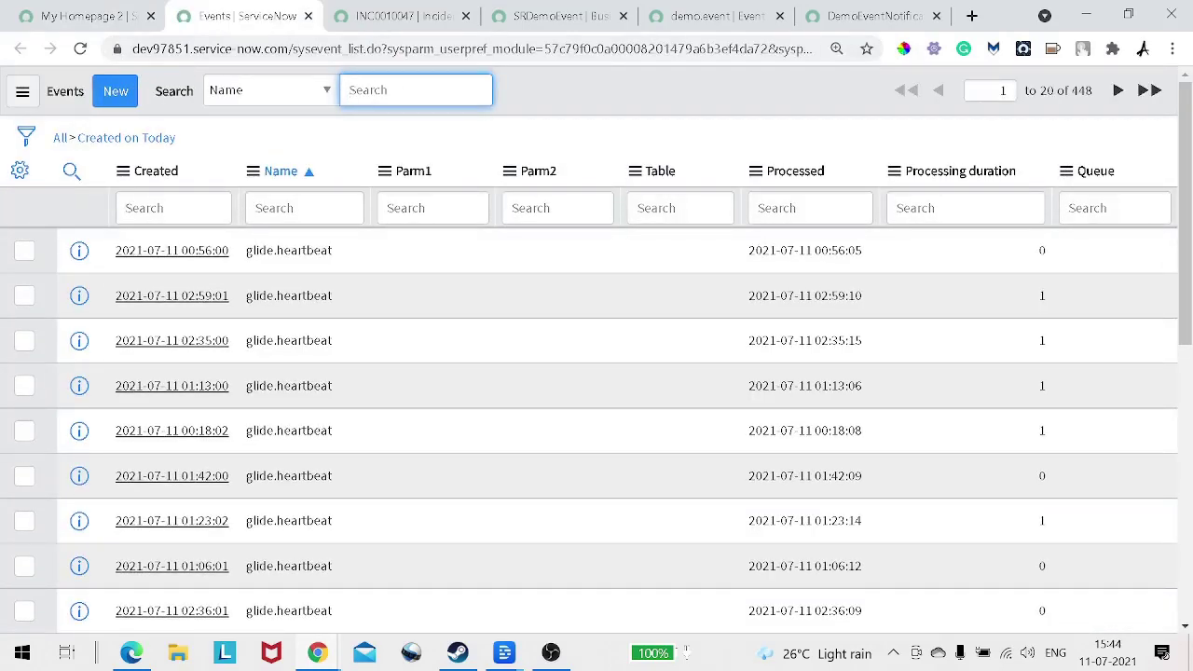
Step: Search the Events Name column for demo.event, then glance at the notification and registration tabs
{"action": "left_click", "coordinate": [304, 208]}
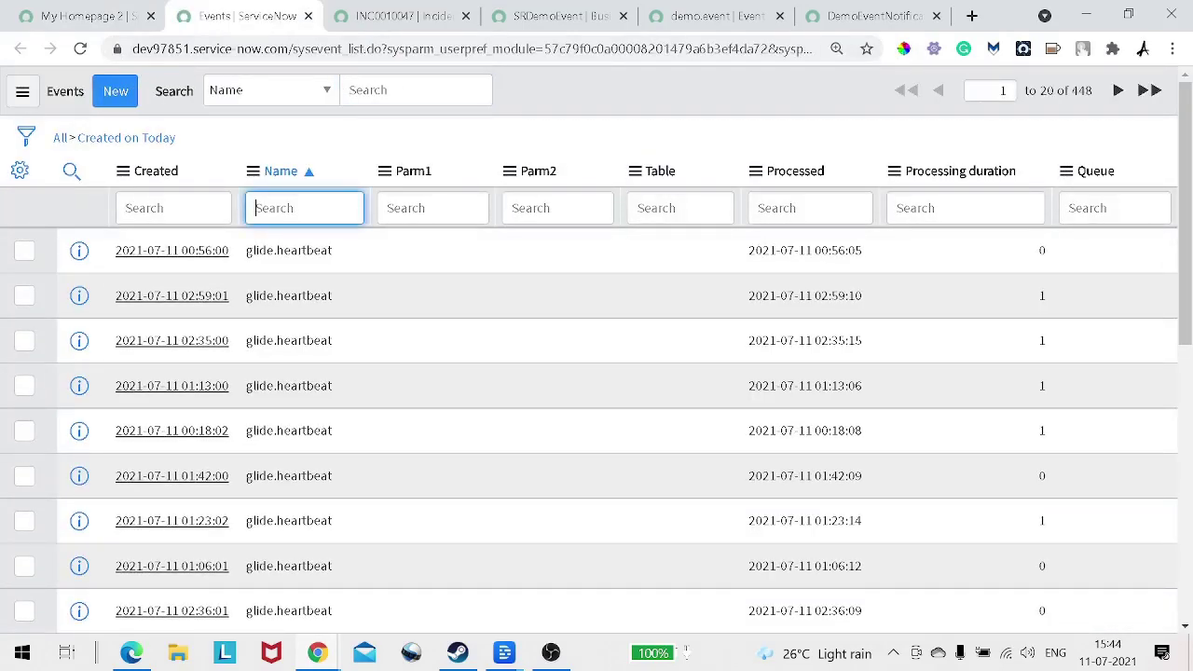
{"action": "type", "text": "demo.event"}
{"action": "key", "text": "Return"}
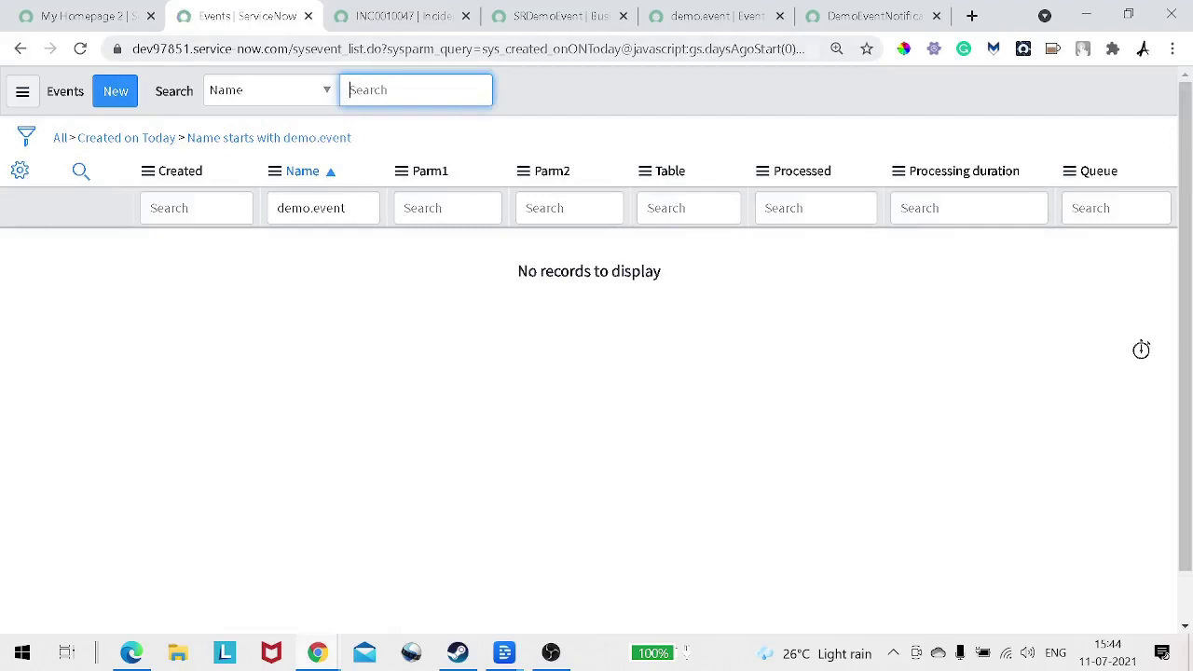
{"action": "left_click", "coordinate": [862, 16]}
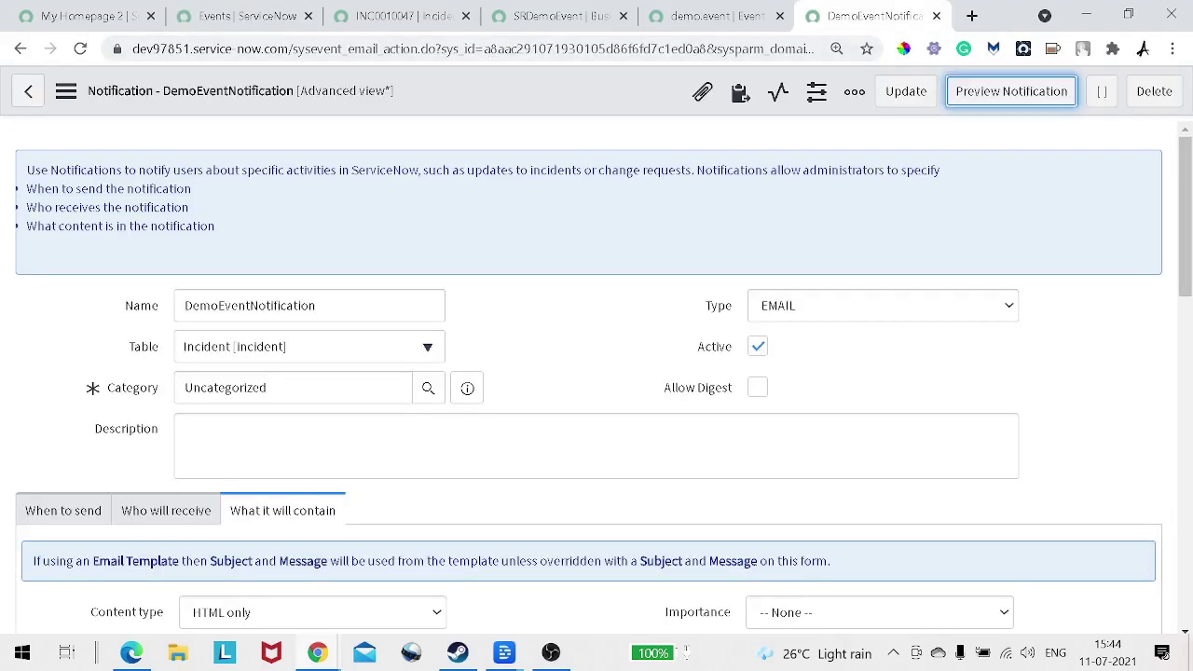
{"action": "scroll", "coordinate": [597, 373], "scroll_direction": "down", "scroll_amount": 3}
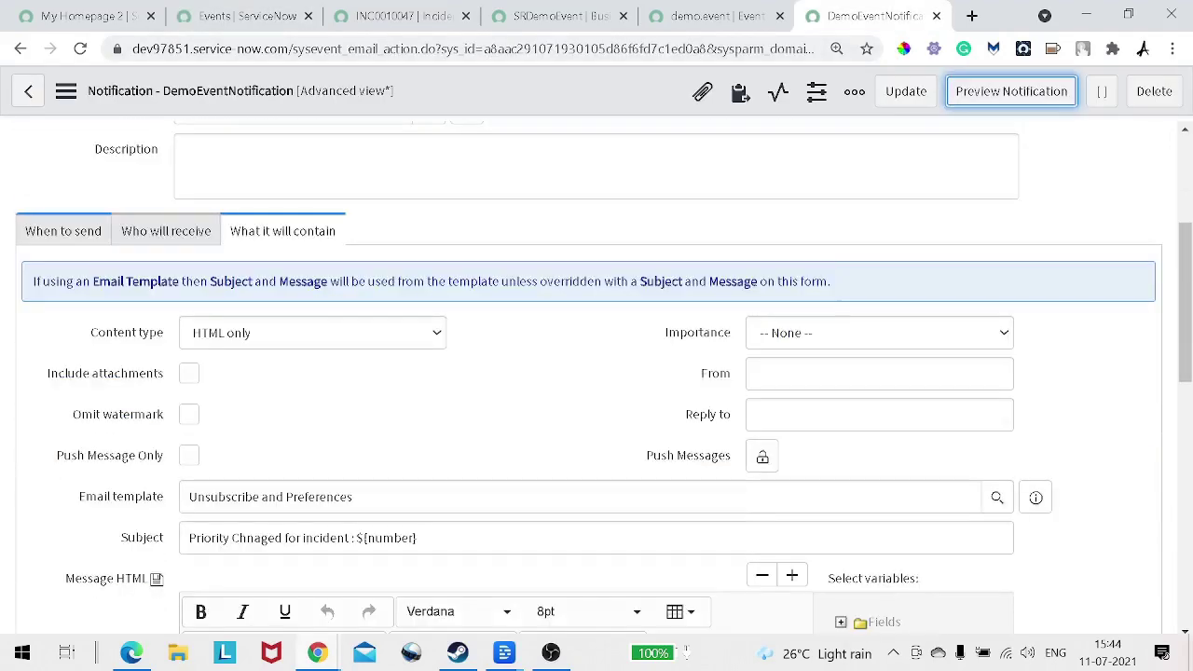
{"action": "key", "text": "ctrl+shift+Tab"}
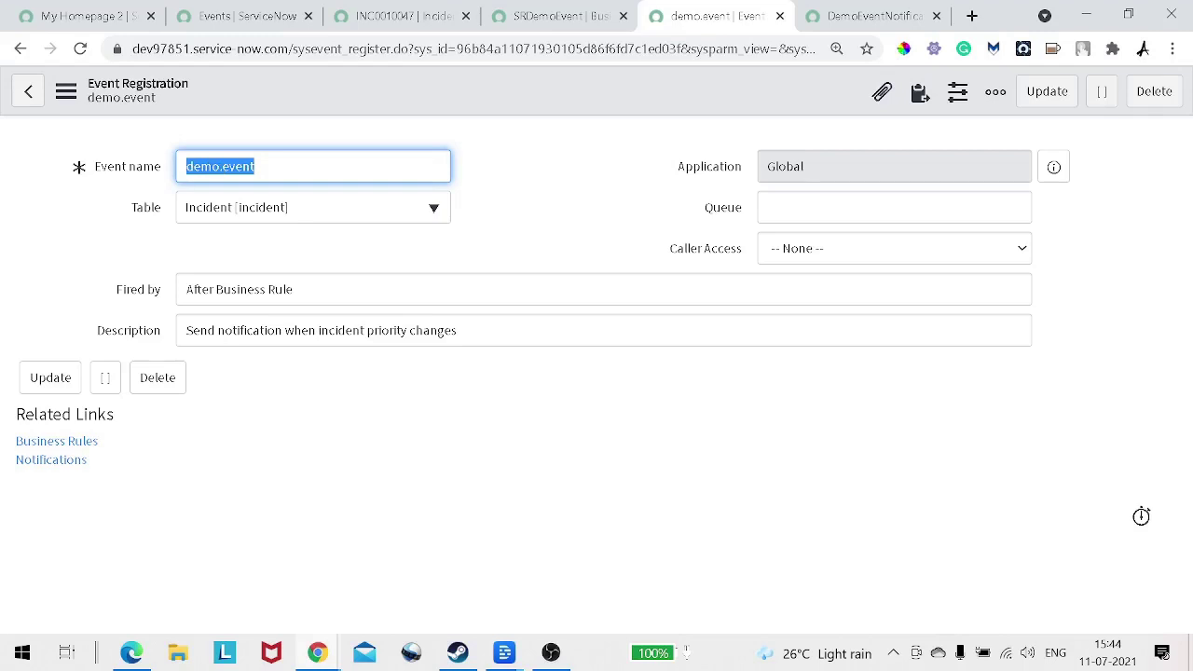
{"action": "key", "text": "ctrl+2"}
Step: Rerun the demo.event name search and drop the Created on Today condition
{"action": "left_click_drag", "start_coordinate": [349, 208], "coordinate": [276, 207]}
{"action": "key", "text": "ctrl+c"}
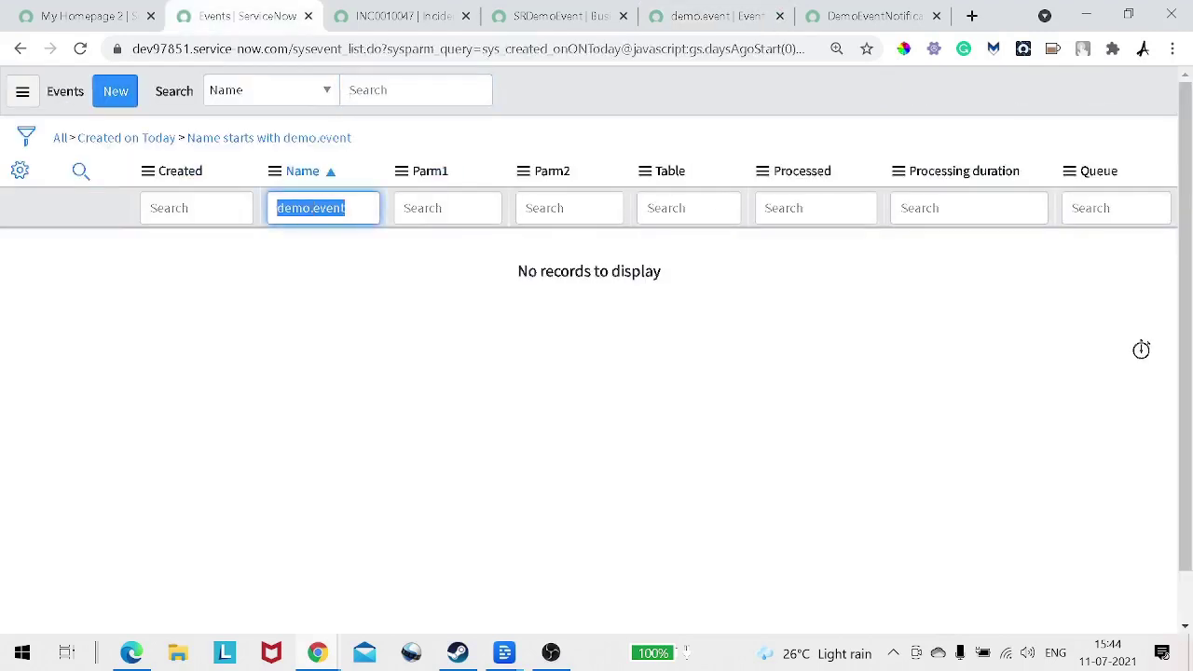
{"action": "key", "text": "Right"}
{"action": "key", "text": "Return"}
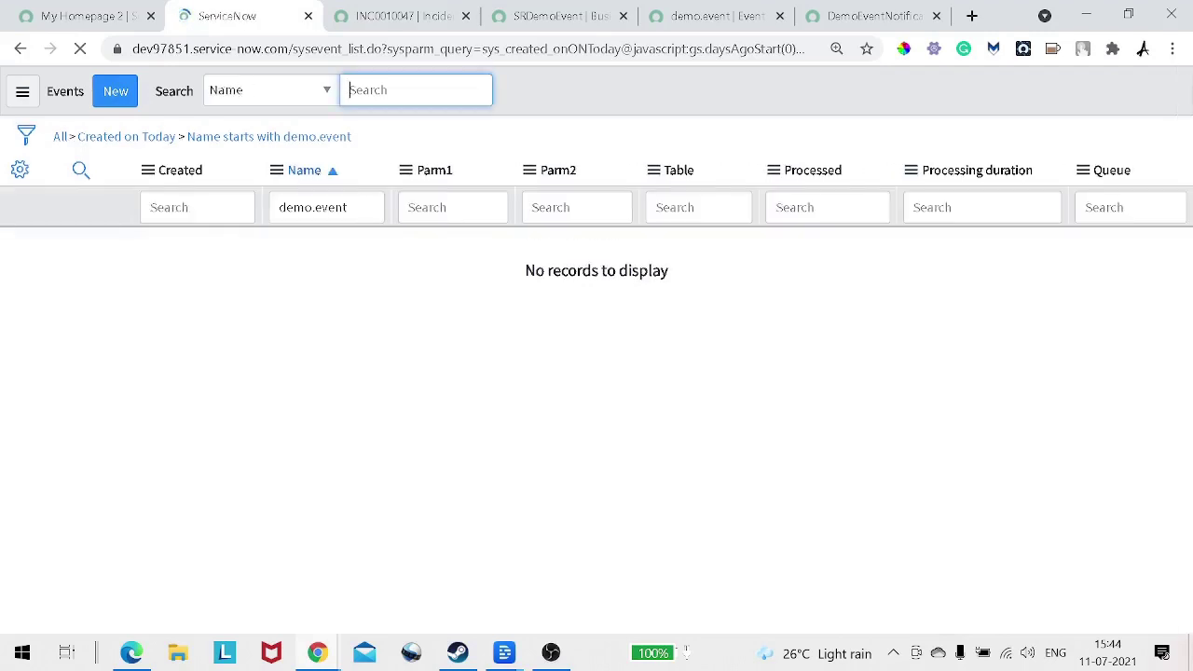
{"action": "left_click", "coordinate": [73, 139]}
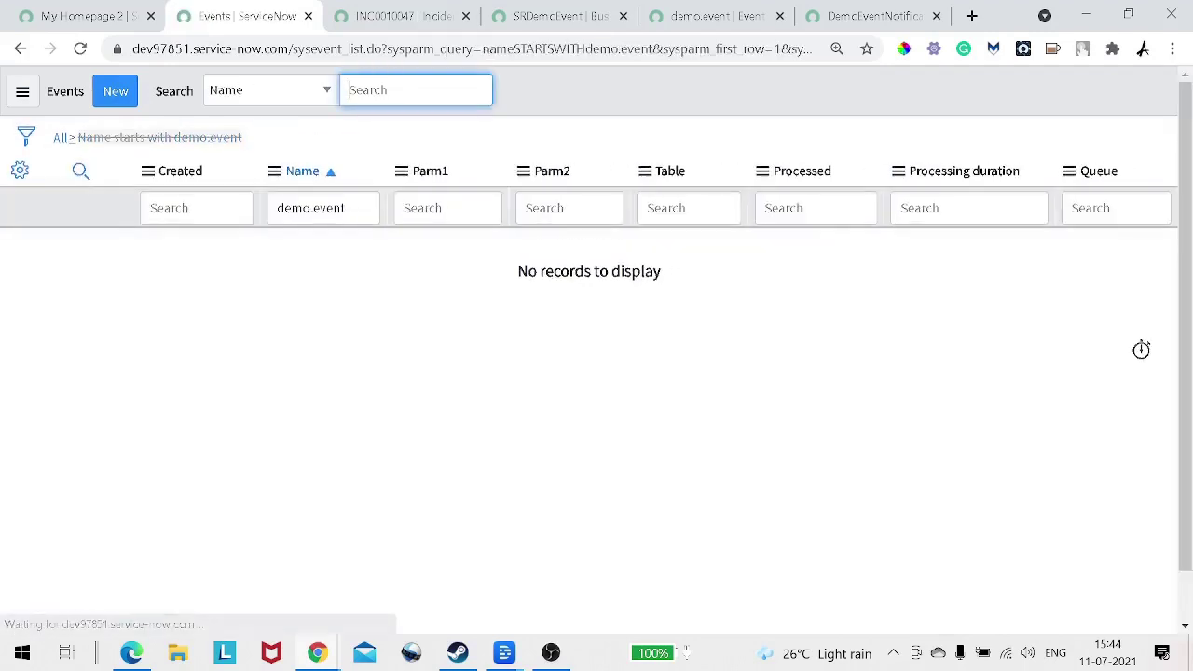
Step: Remove the Created on Today condition, sort events by Created newest first, and page forward
{"action": "left_click", "coordinate": [71, 138]}
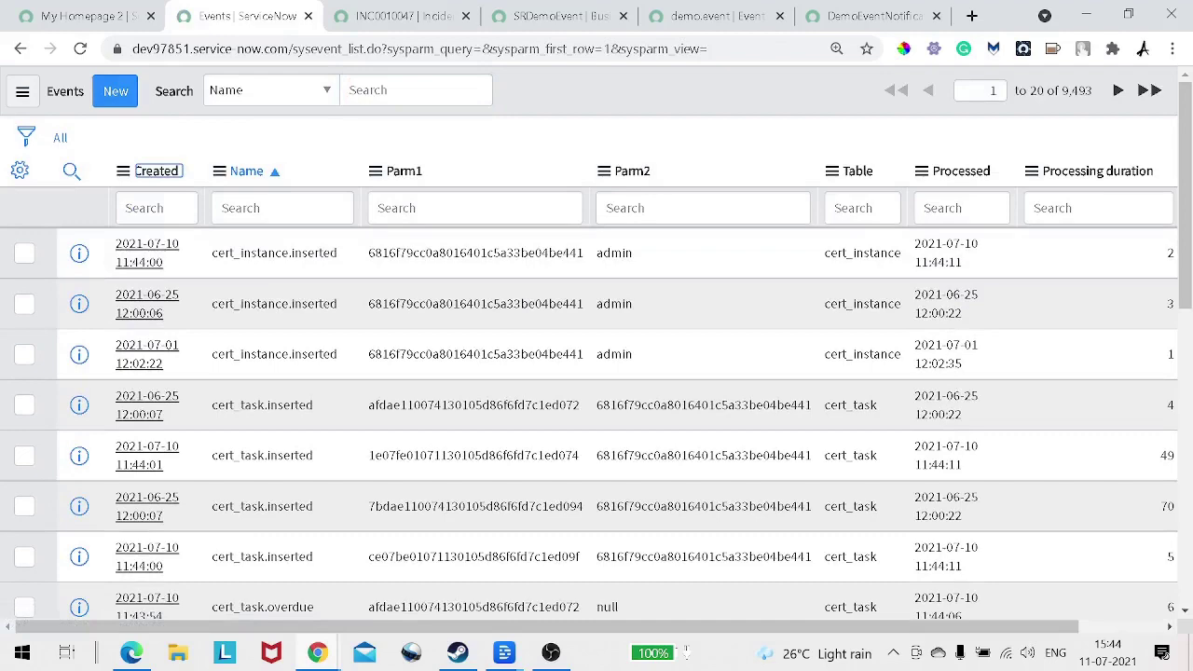
{"action": "key", "text": "Return"}
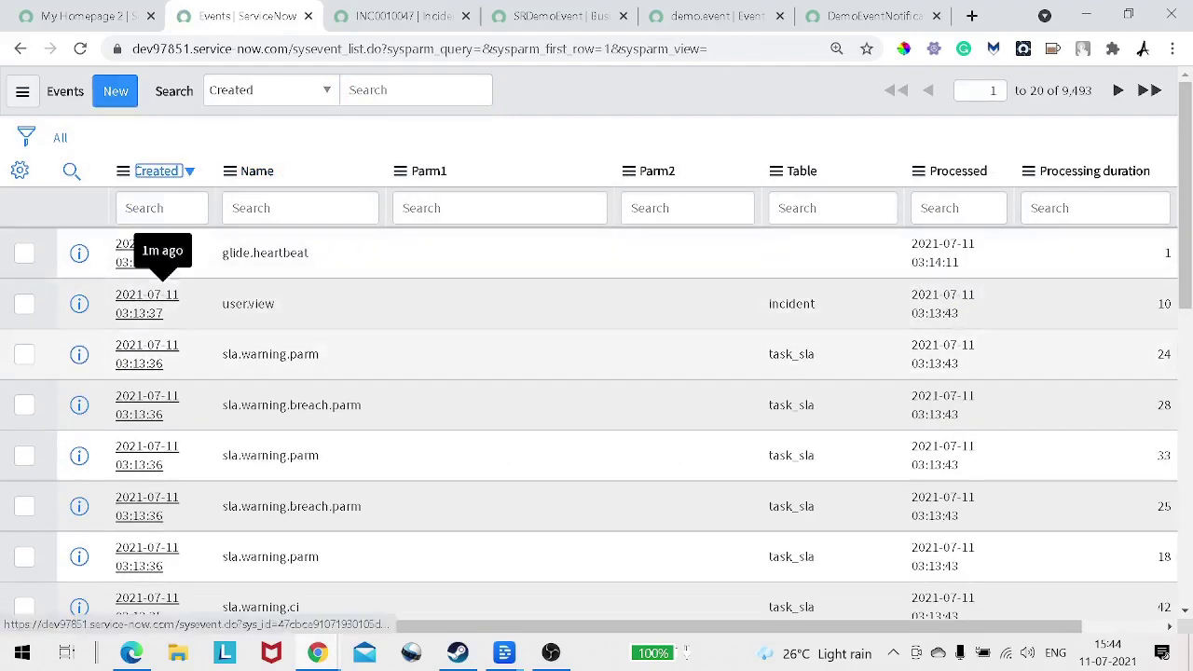
{"action": "scroll", "coordinate": [163, 270], "scroll_direction": "down", "scroll_amount": 10}
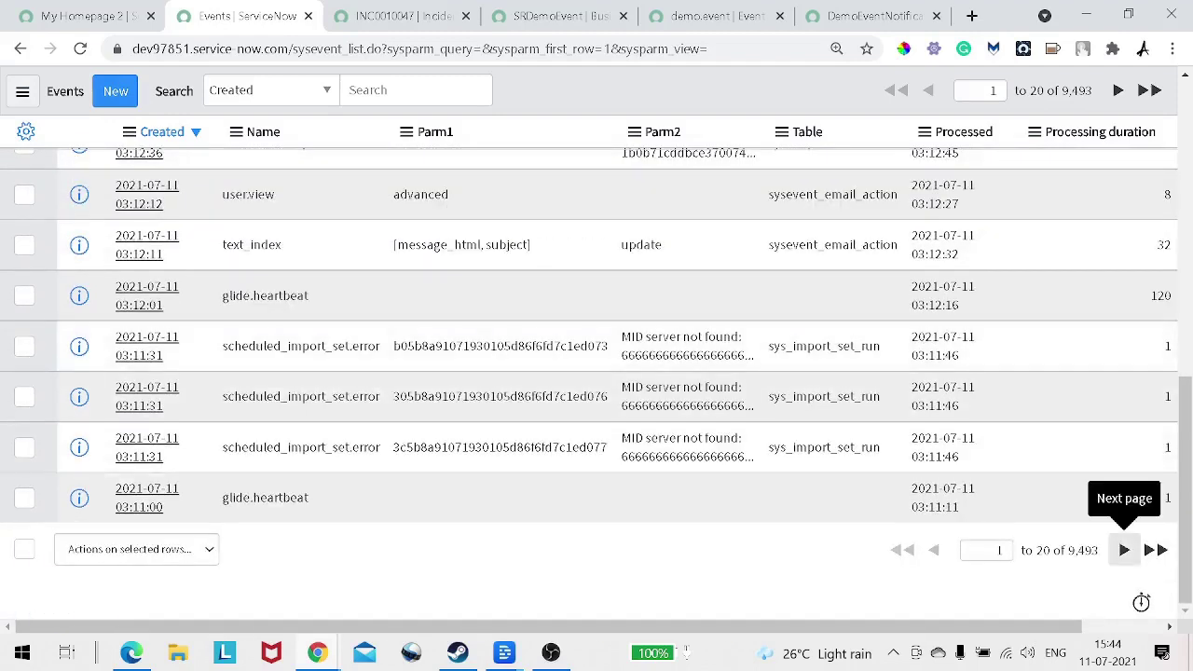
{"action": "left_click", "coordinate": [1124, 550]}
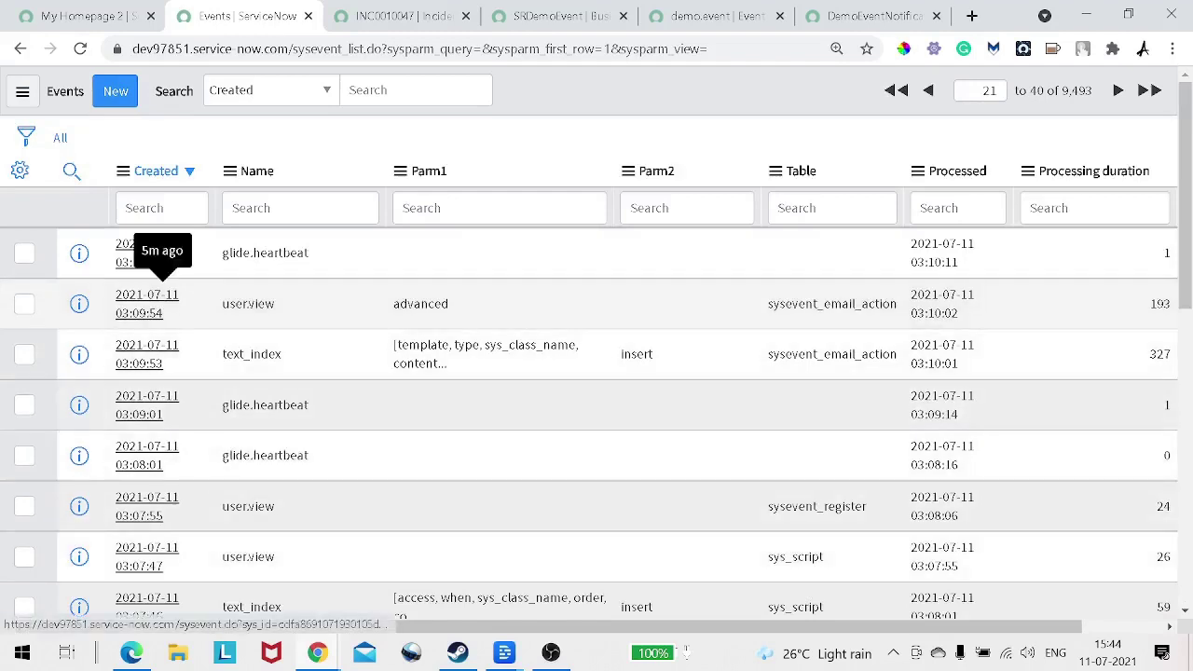
Step: Paste demo.event into the Name column search and run it
{"action": "left_click", "coordinate": [300, 208]}
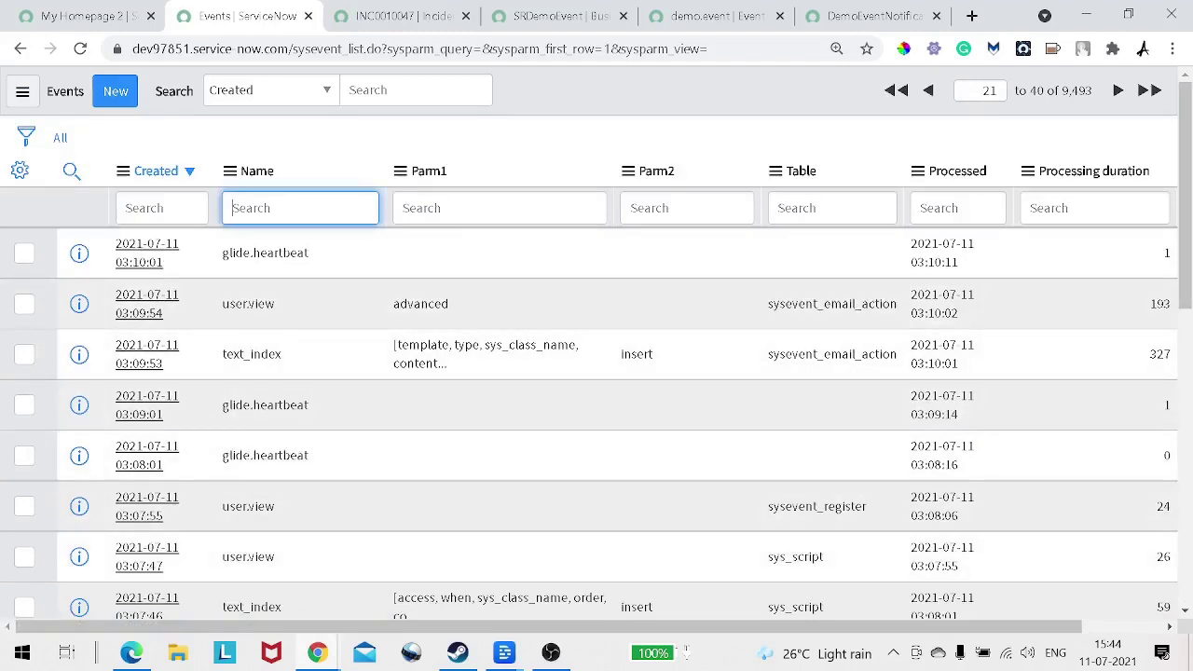
{"action": "key", "text": "ctrl+v"}
{"action": "key", "text": "Return"}
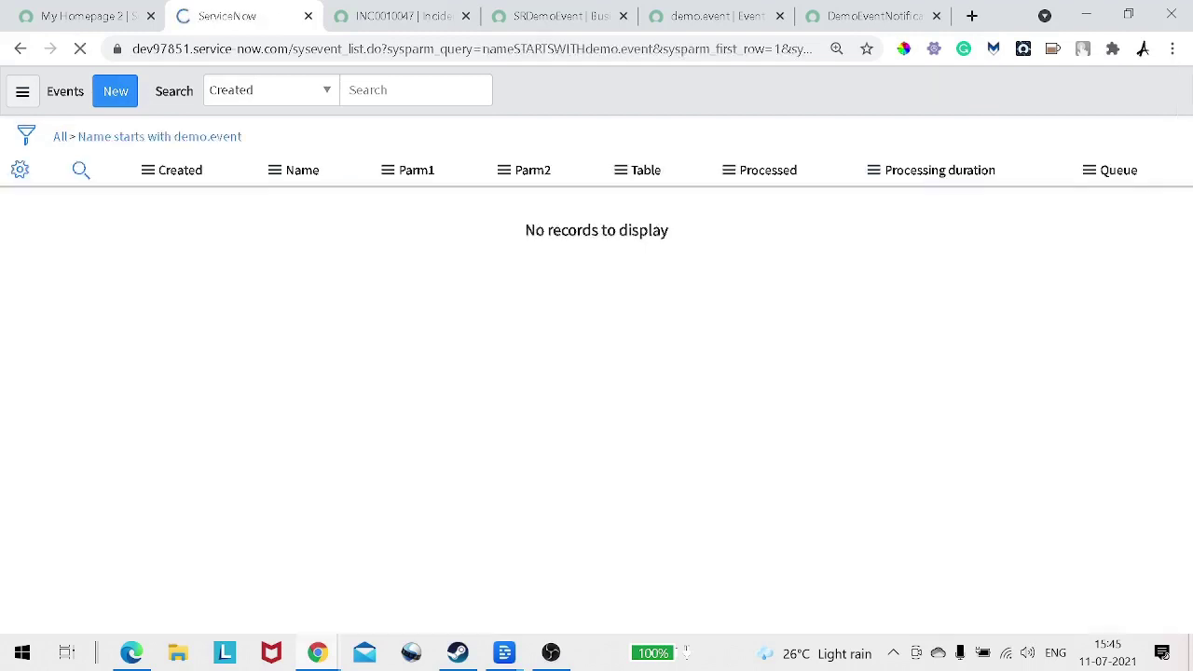
{"action": "left_click", "coordinate": [561, 16]}
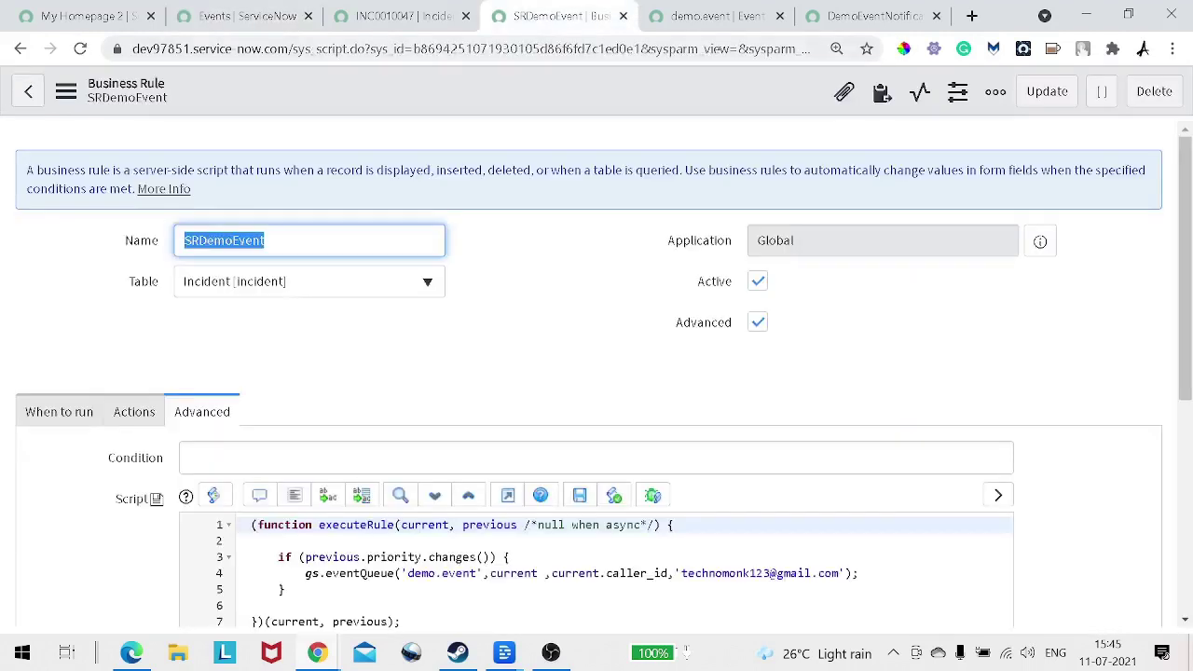
{"action": "scroll", "coordinate": [597, 373], "scroll_direction": "down", "scroll_amount": 3}
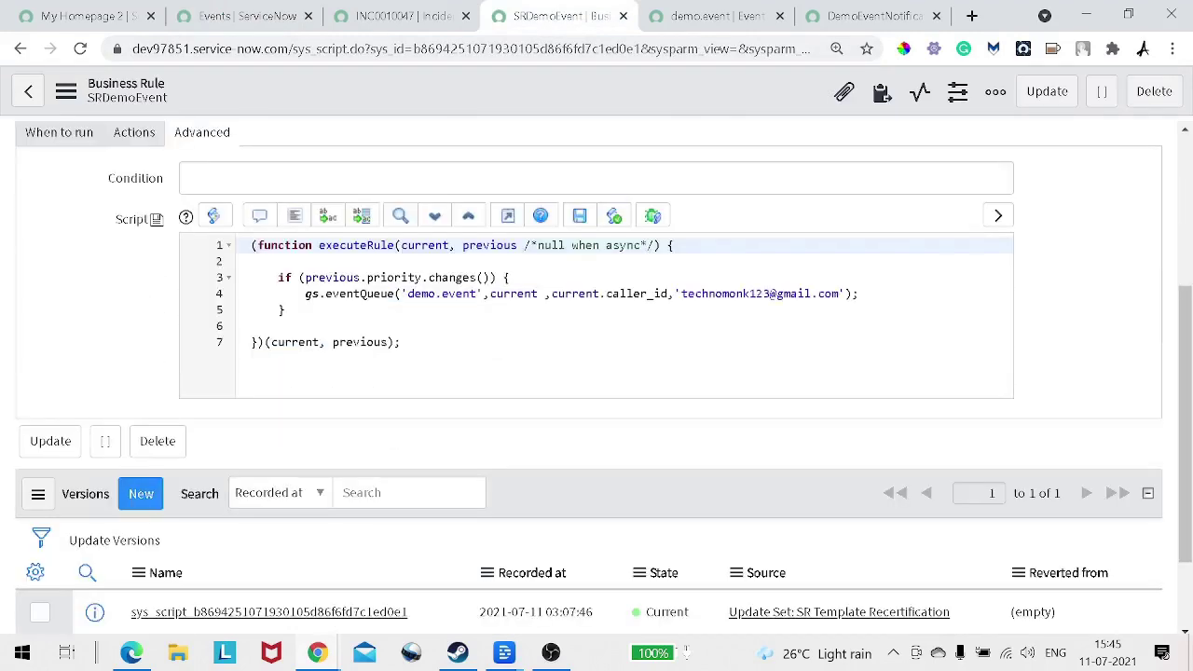
{"action": "scroll", "coordinate": [597, 373], "scroll_direction": "up", "scroll_amount": 1}
{"action": "right_click", "coordinate": [461, 99]}
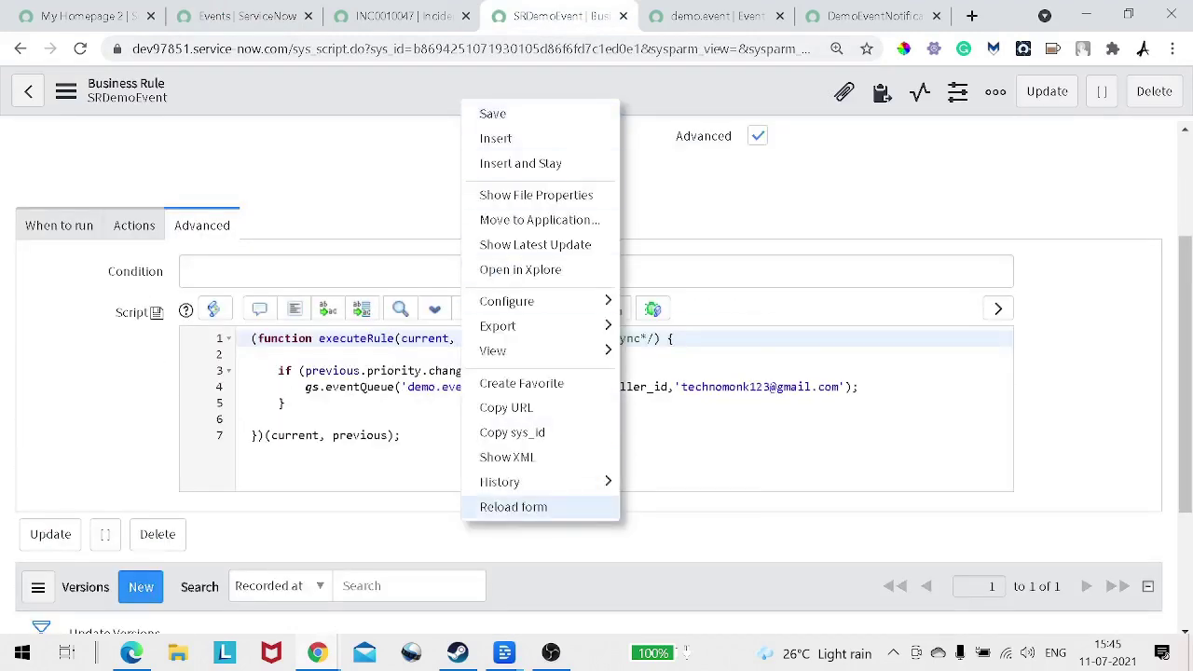
{"action": "left_click", "coordinate": [513, 506]}
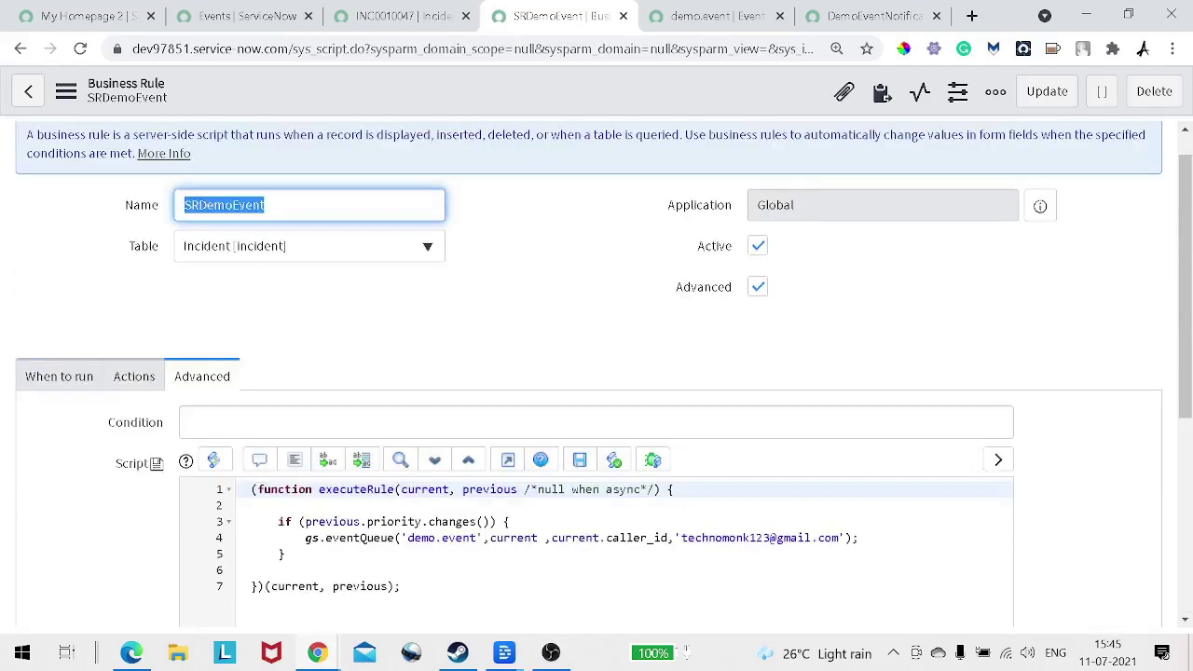
{"action": "left_click", "coordinate": [134, 376]}
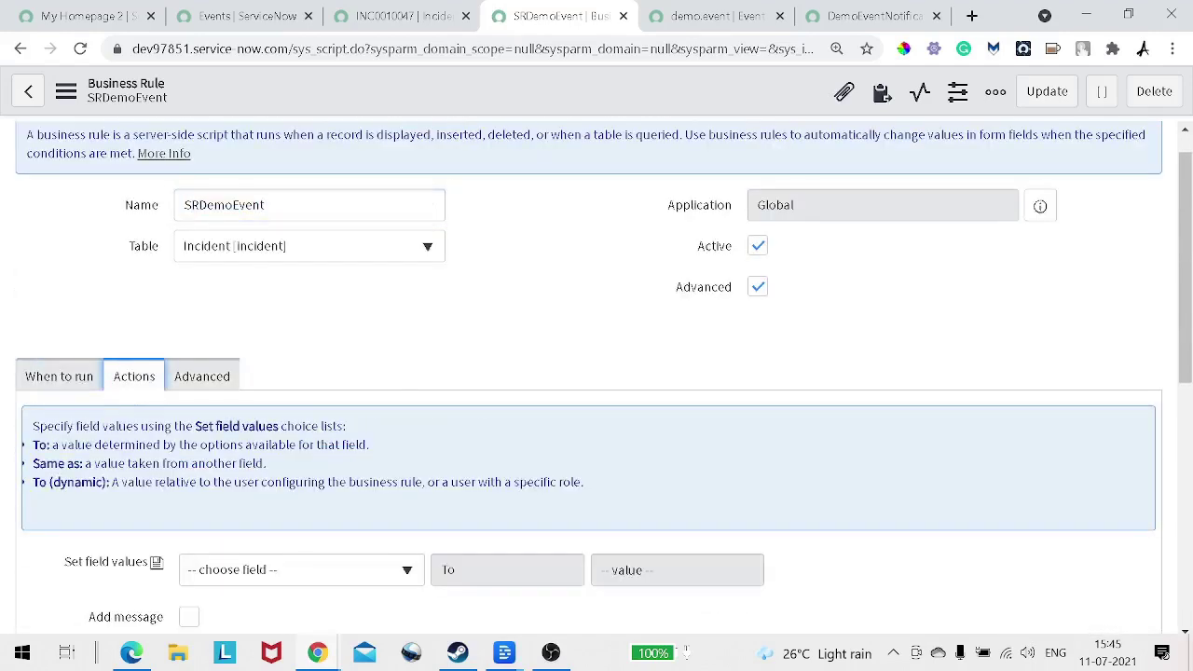
{"action": "left_click", "coordinate": [201, 376]}
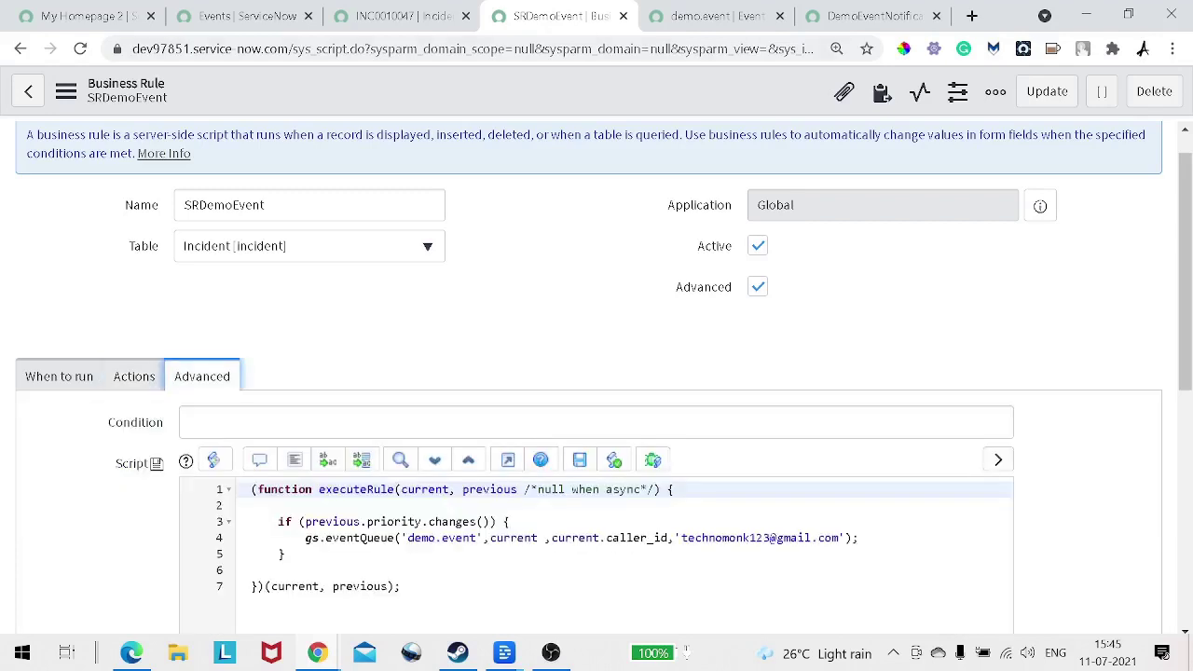
{"action": "key", "text": "ctrl+2"}
{"action": "left_click", "coordinate": [160, 136]}
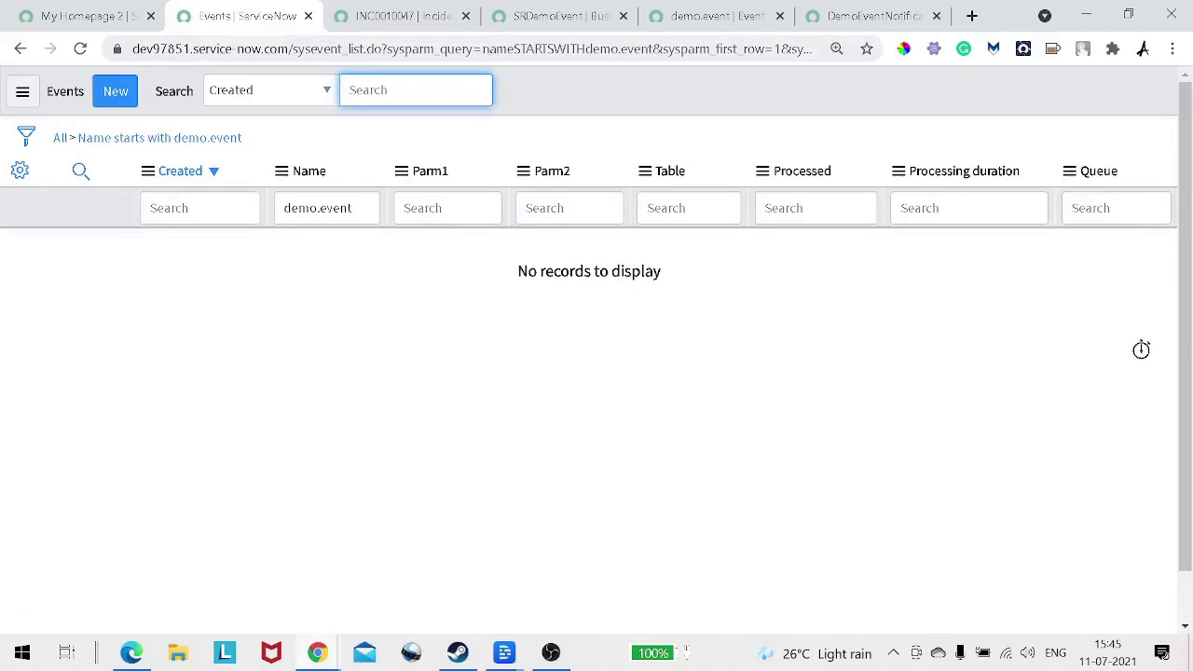
{"action": "key", "text": "ctrl+5"}
{"action": "key", "text": "ctrl+4"}
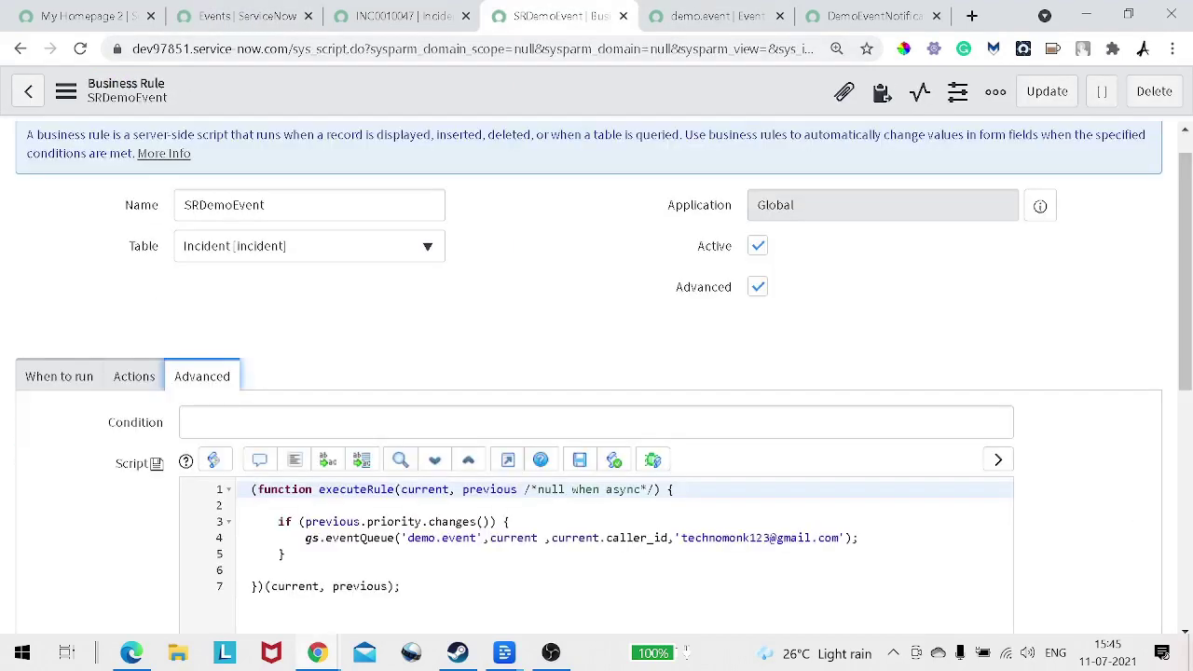
{"action": "scroll", "coordinate": [597, 373], "scroll_direction": "down", "scroll_amount": 2}
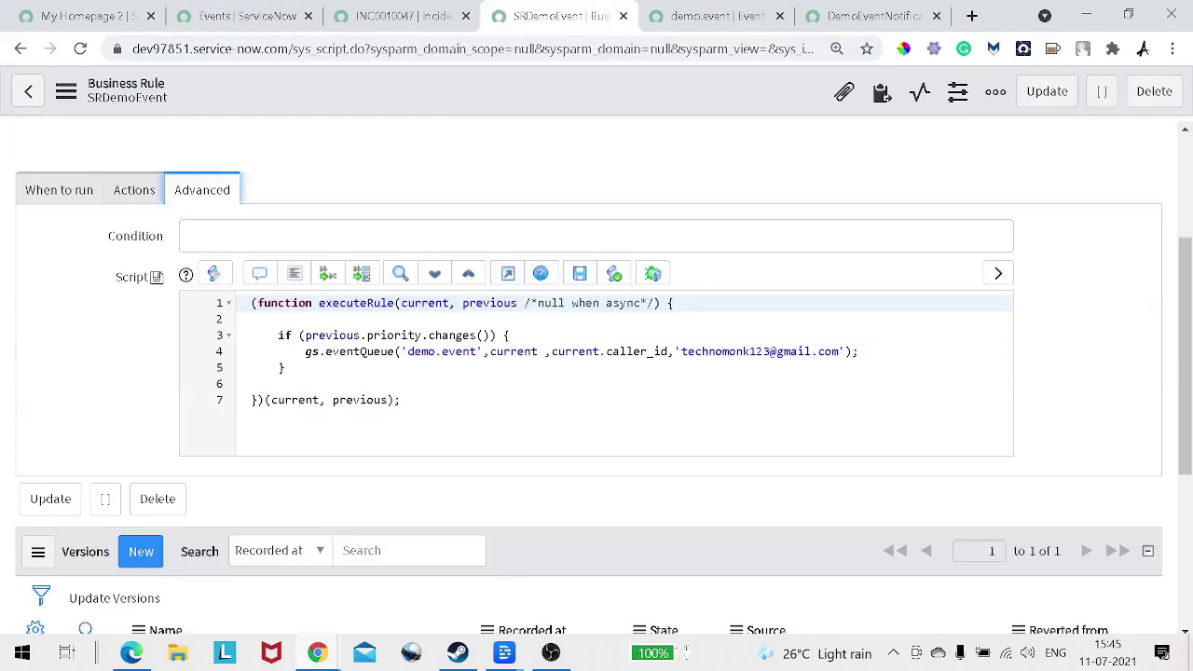
{"action": "scroll", "coordinate": [597, 373], "scroll_direction": "up", "scroll_amount": 1}
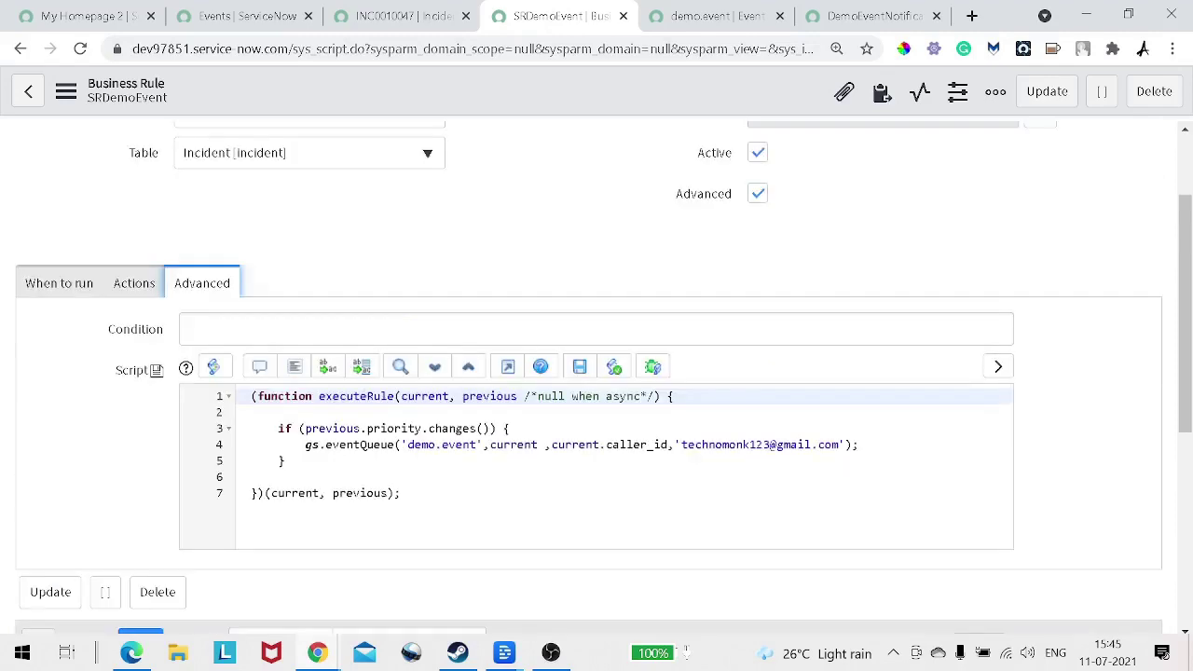
{"action": "scroll", "coordinate": [597, 373], "scroll_direction": "up", "scroll_amount": 2}
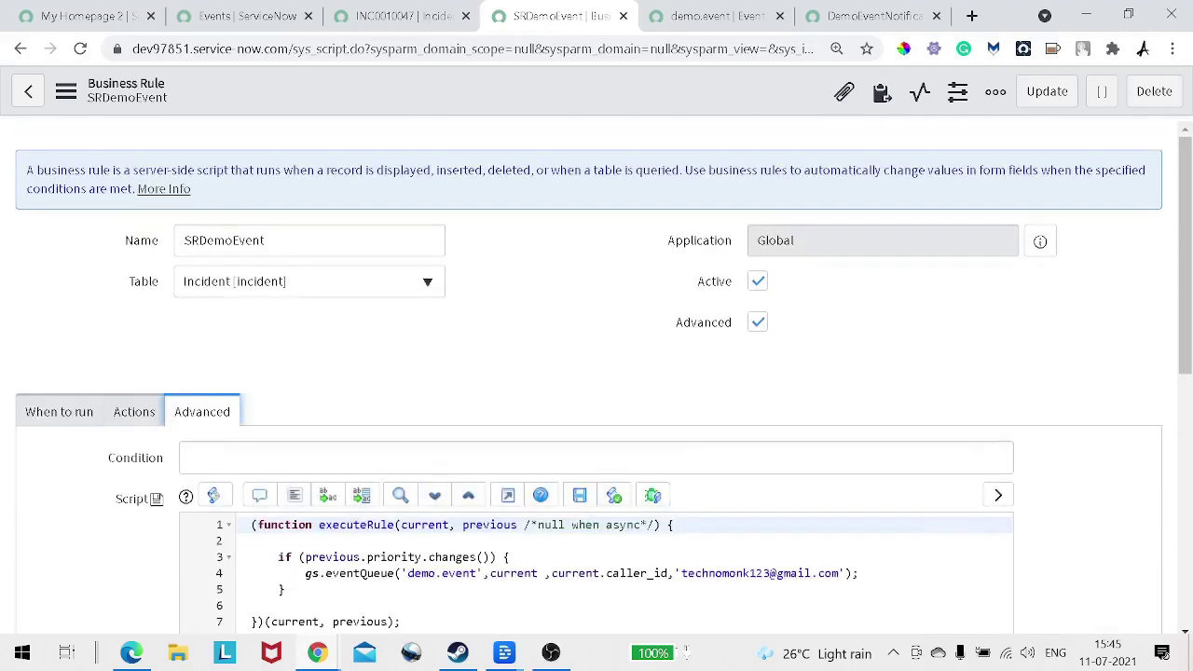
{"action": "scroll", "coordinate": [597, 373], "scroll_direction": "down", "scroll_amount": 1}
{"action": "scroll", "coordinate": [596, 373], "scroll_direction": "down", "scroll_amount": 1}
{"action": "scroll", "coordinate": [596, 373], "scroll_direction": "up", "scroll_amount": 2}
{"action": "left_click", "coordinate": [59, 411]}
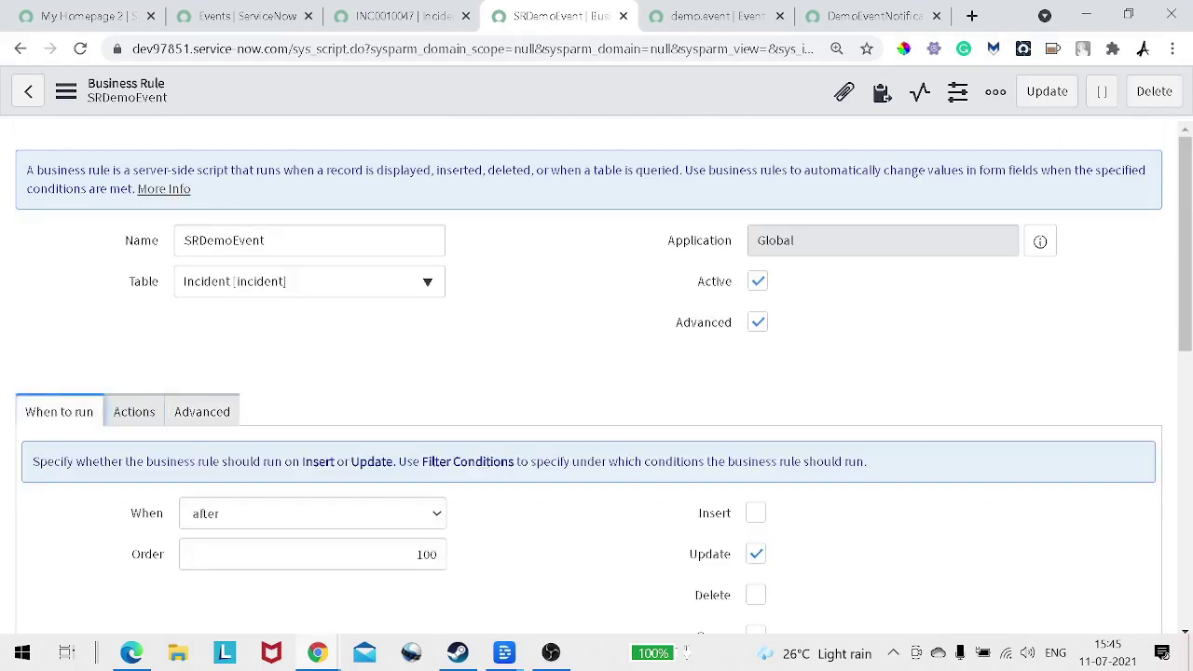
{"action": "scroll", "coordinate": [596, 373], "scroll_direction": "down", "scroll_amount": 1}
{"action": "scroll", "coordinate": [596, 373], "scroll_direction": "down", "scroll_amount": 2}
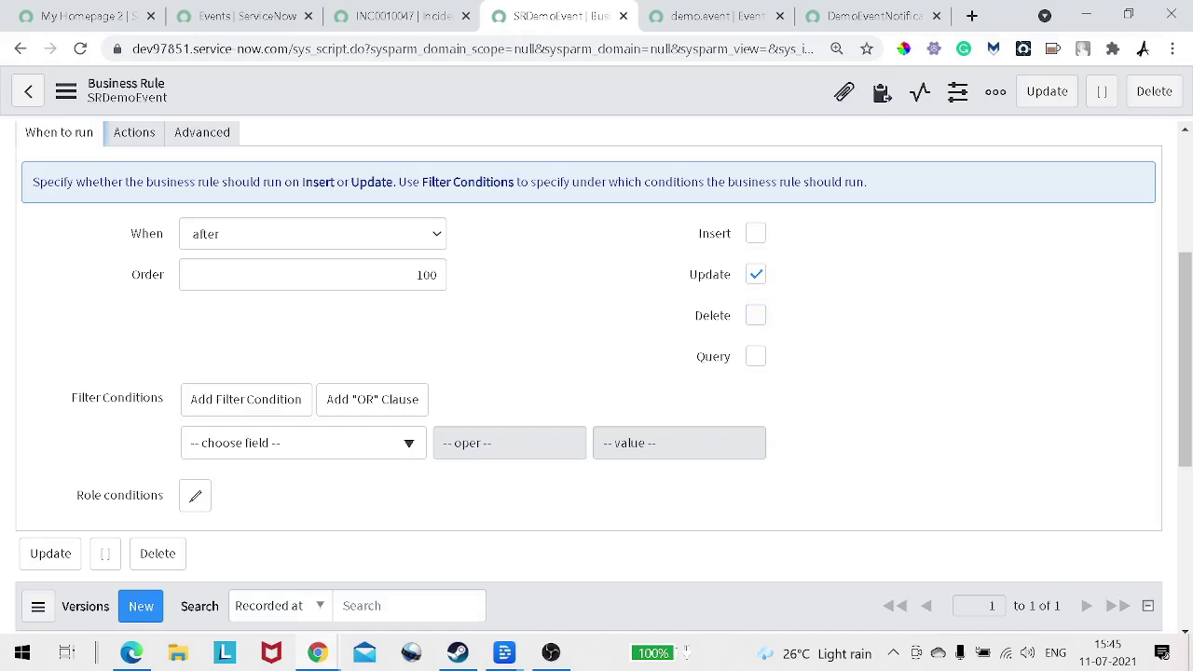
{"action": "scroll", "coordinate": [597, 373], "scroll_direction": "up", "scroll_amount": 2}
{"action": "left_click", "coordinate": [135, 319]}
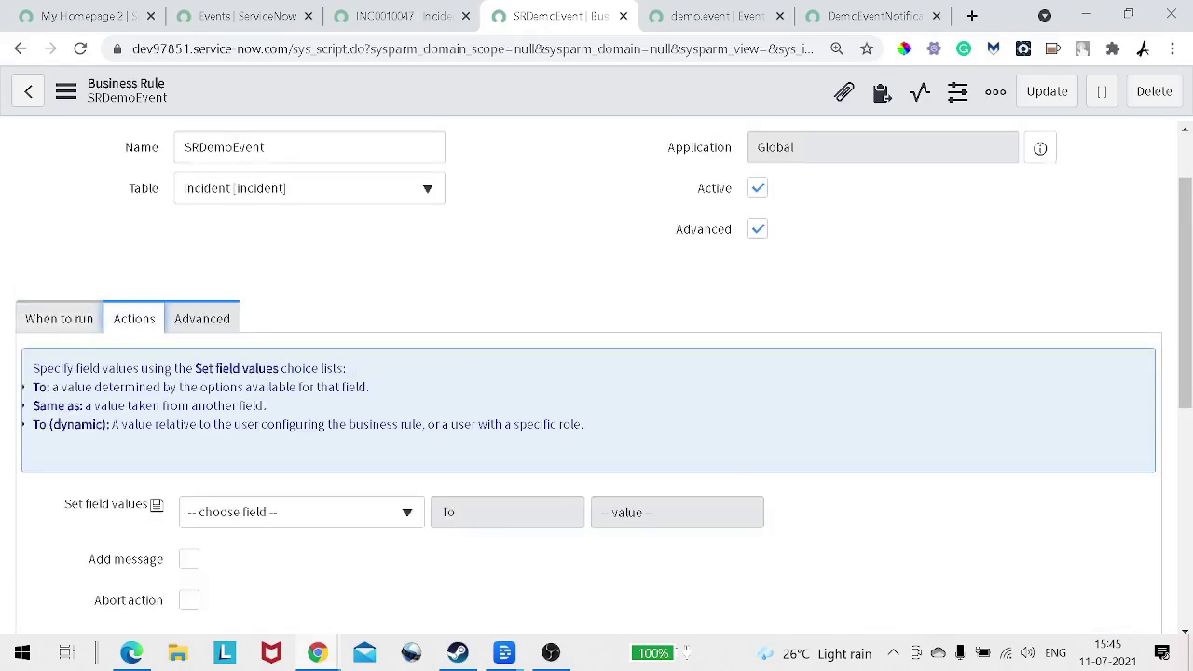
{"action": "scroll", "coordinate": [596, 373], "scroll_direction": "up", "scroll_amount": 1}
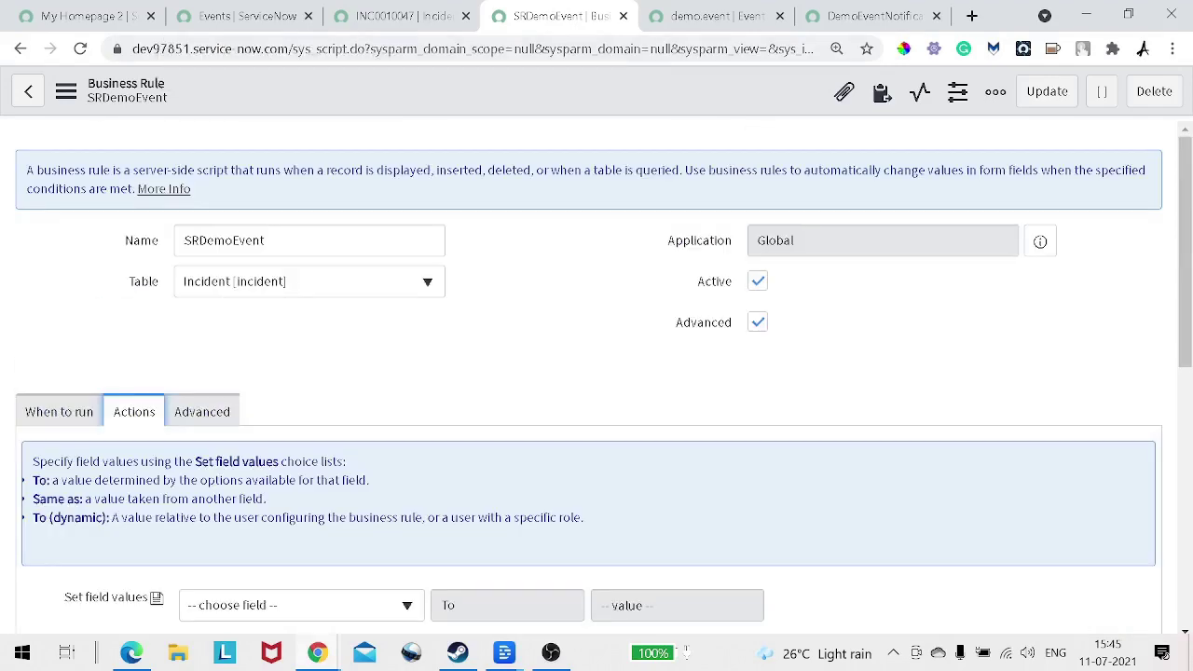
{"action": "left_click", "coordinate": [203, 412]}
{"action": "scroll", "coordinate": [590, 377], "scroll_direction": "down", "scroll_amount": 3}
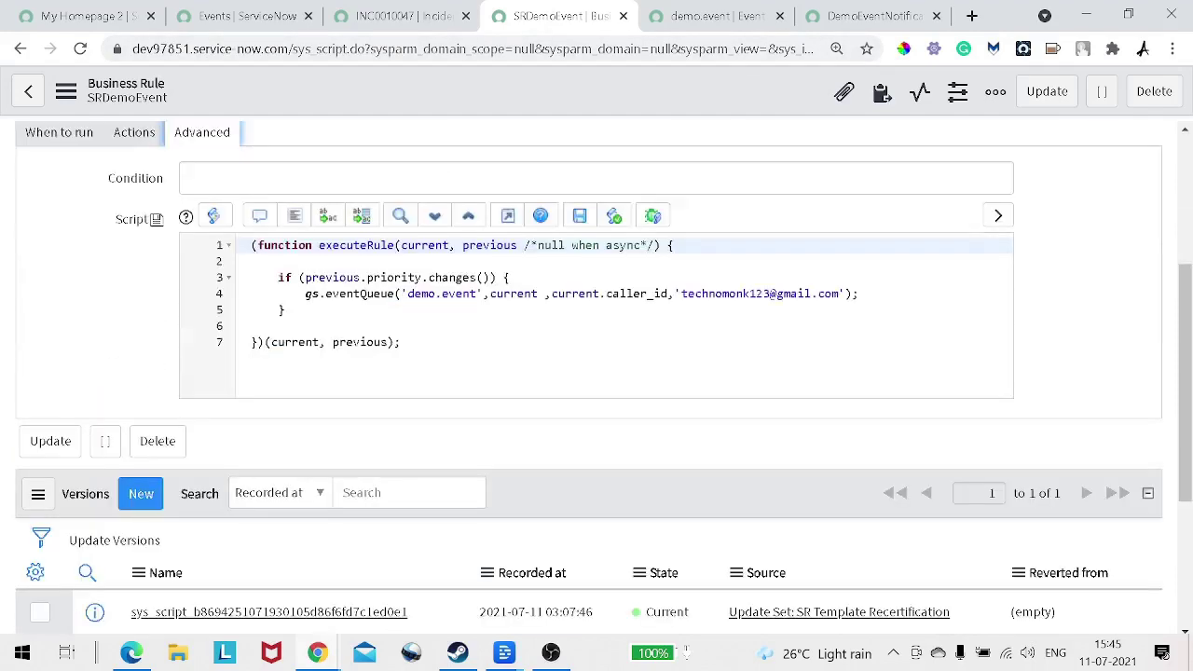
Step: Add a new line in the if block starting gs.addInfoMessage via autocomplete
{"action": "left_click", "coordinate": [511, 277]}
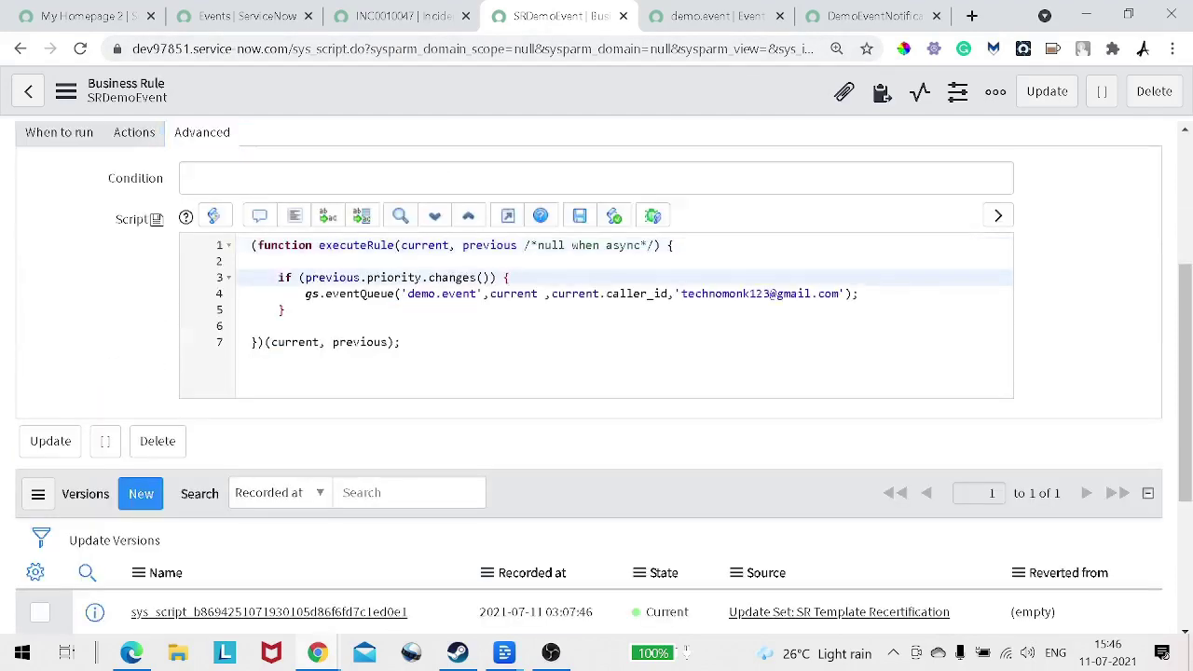
{"action": "key", "text": "Return"}
{"action": "key", "text": "Return"}
{"action": "type", "text": "gs,"}
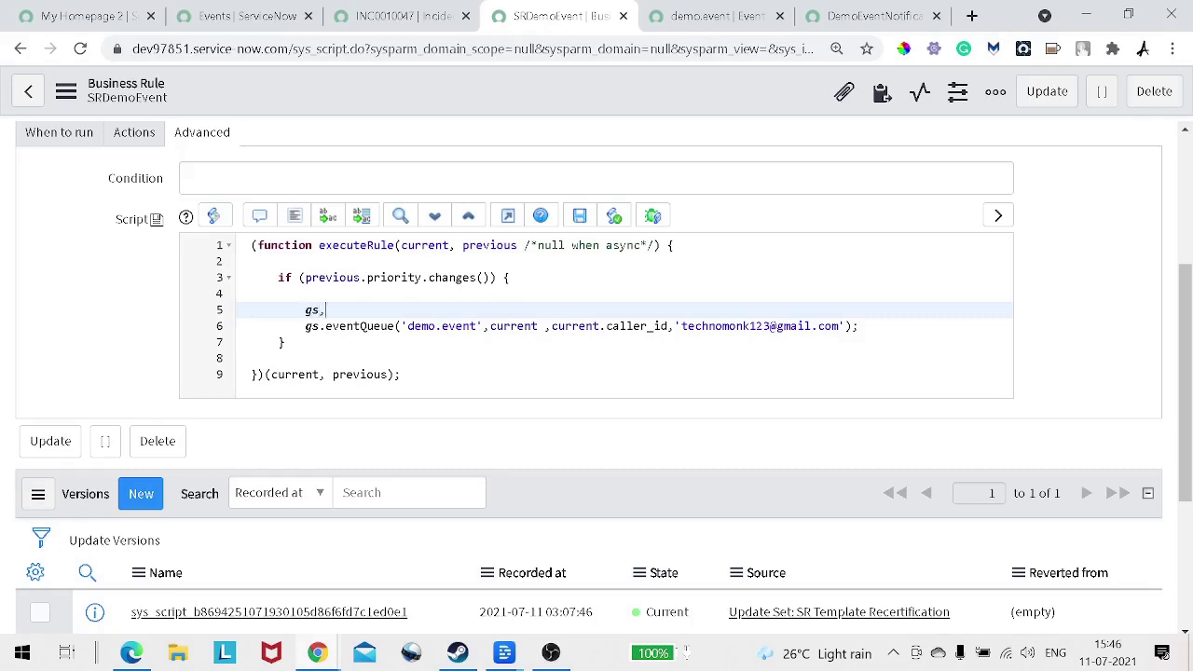
{"action": "key", "text": "BackSpace"}
{"action": "type", "text": ".a"}
{"action": "key", "text": "Down"}
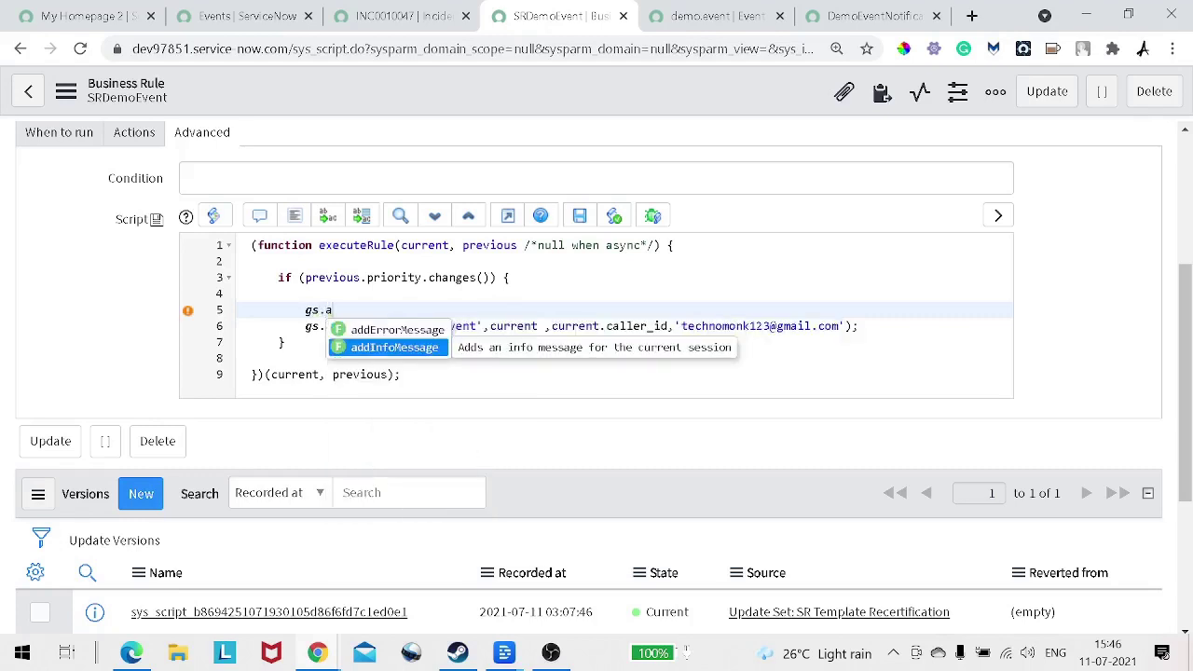
{"action": "key", "text": "Return"}
Step: Give the call the message 'INside if' and save the SRDemoEvent business rule
{"action": "type", "text": "'"}
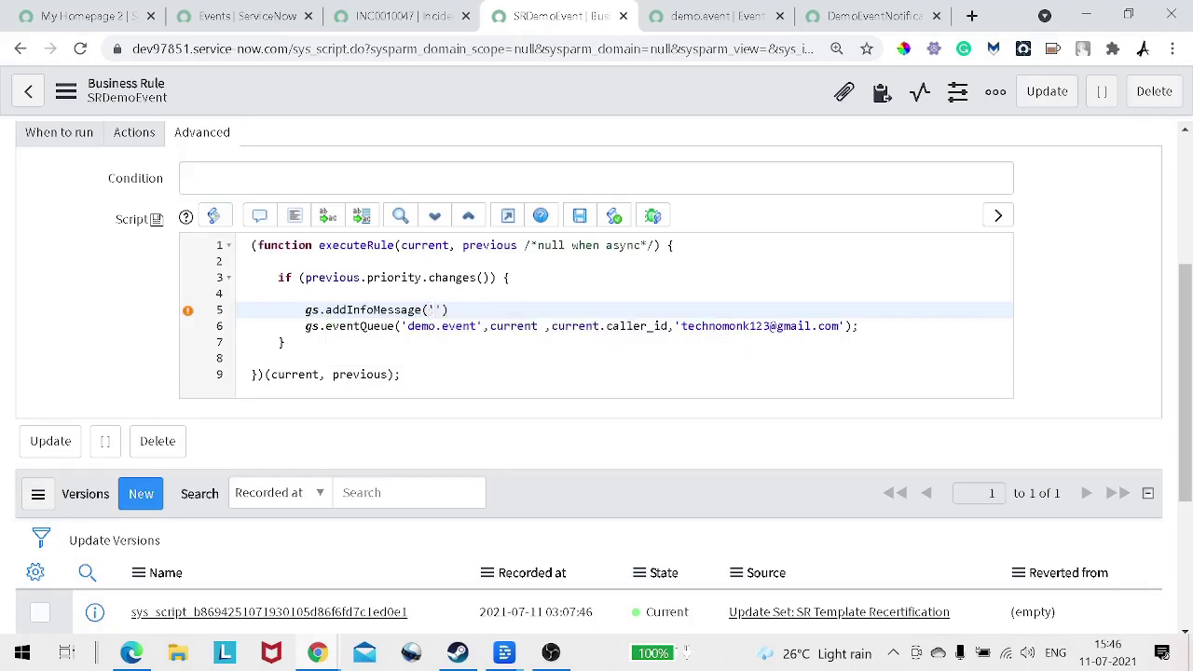
{"action": "type", "text": "INS"}
{"action": "key", "text": "BackSpace"}
{"action": "type", "text": "side if"}
{"action": "key", "text": "End"}
{"action": "right_click", "coordinate": [583, 97]}
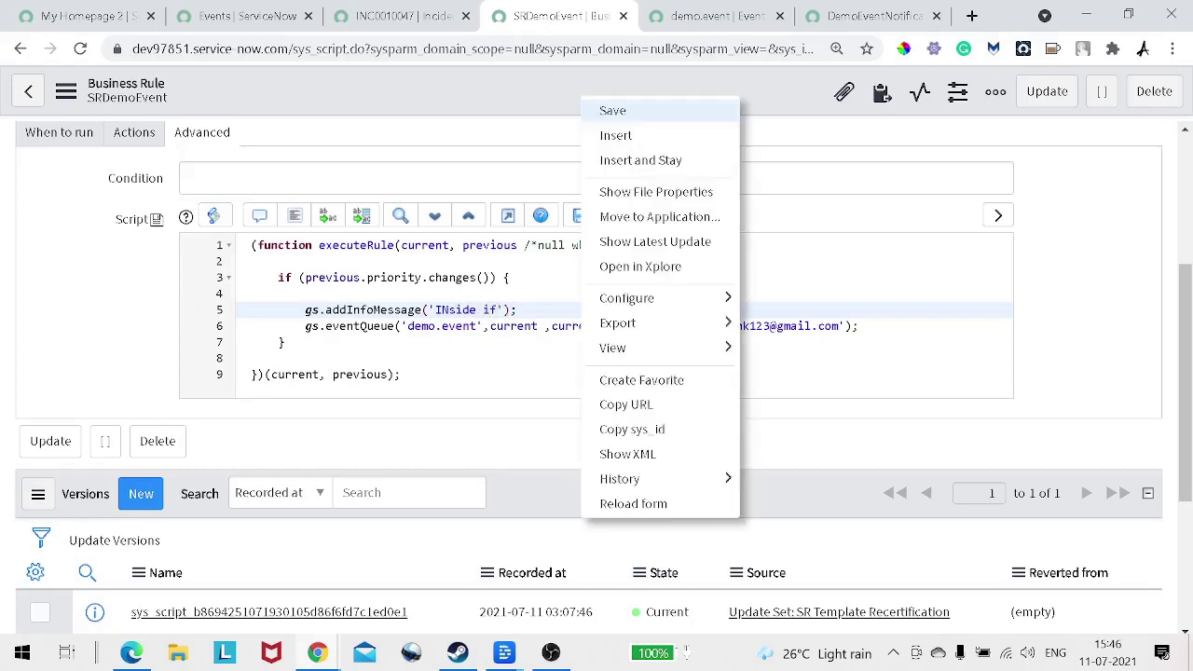
{"action": "left_click", "coordinate": [615, 110]}
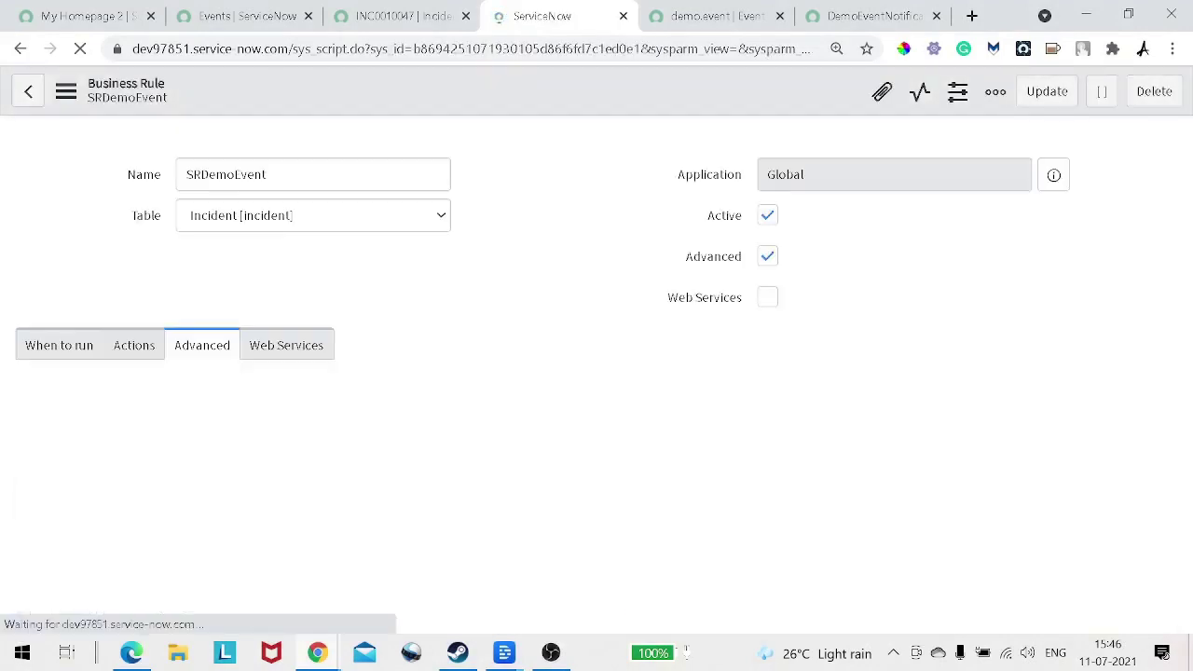
Step: Set INC0010047's Impact to 3 - Low and attempt to save
{"action": "left_click", "coordinate": [401, 16]}
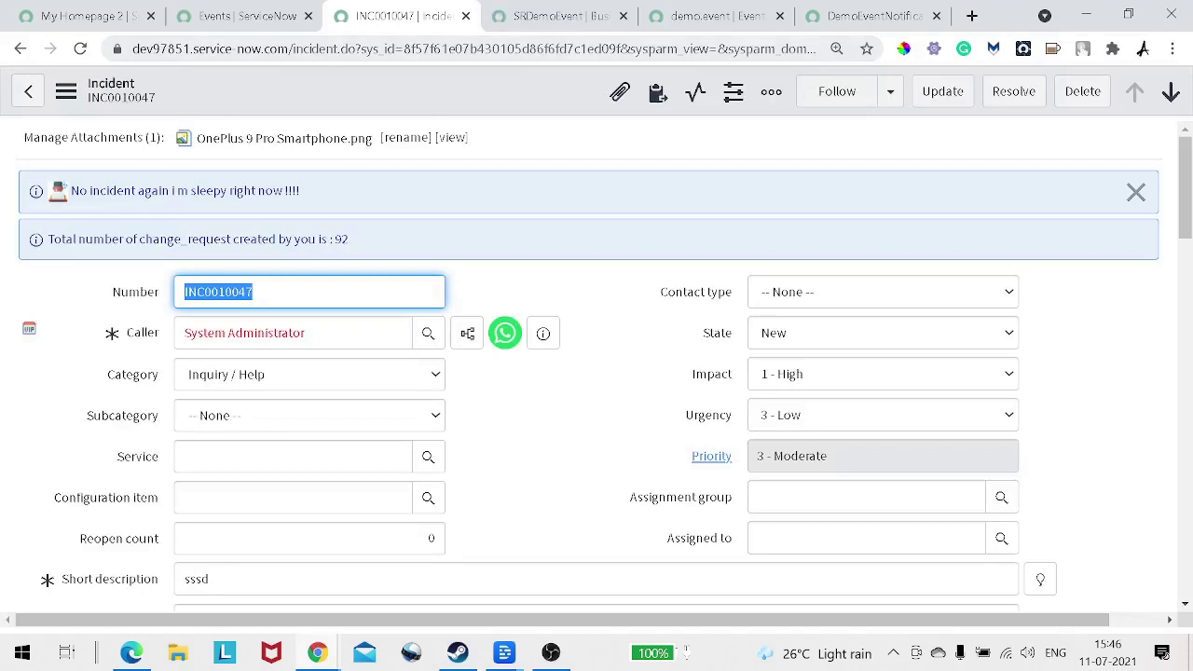
{"action": "left_click", "coordinate": [883, 374]}
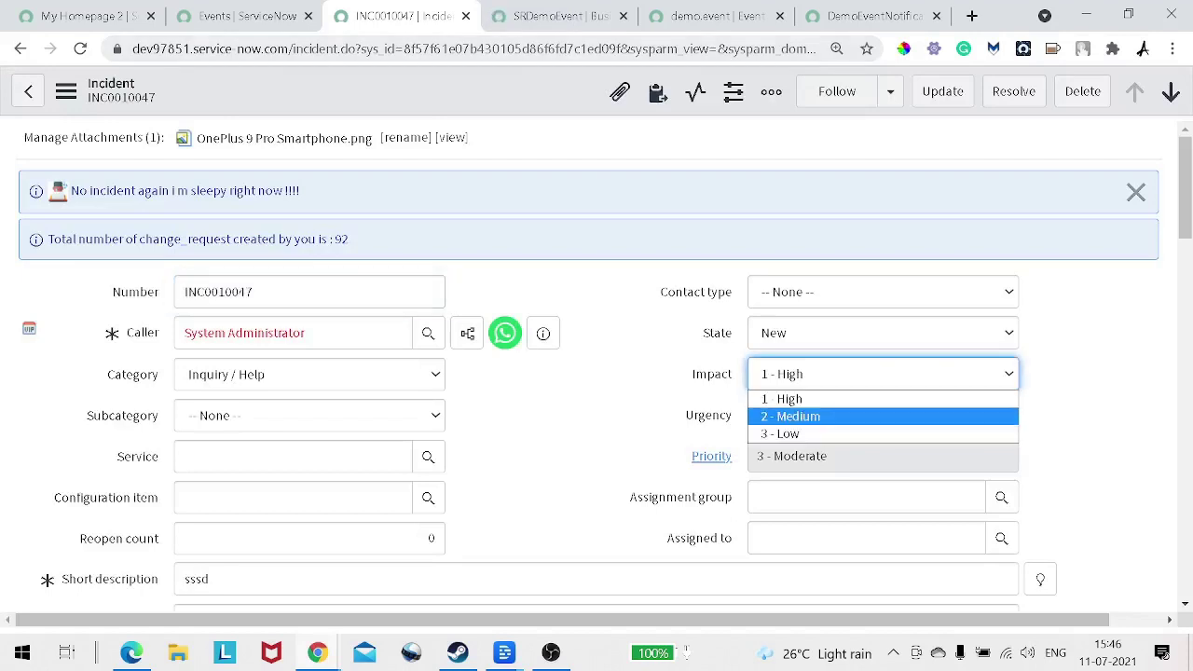
{"action": "left_click", "coordinate": [779, 434]}
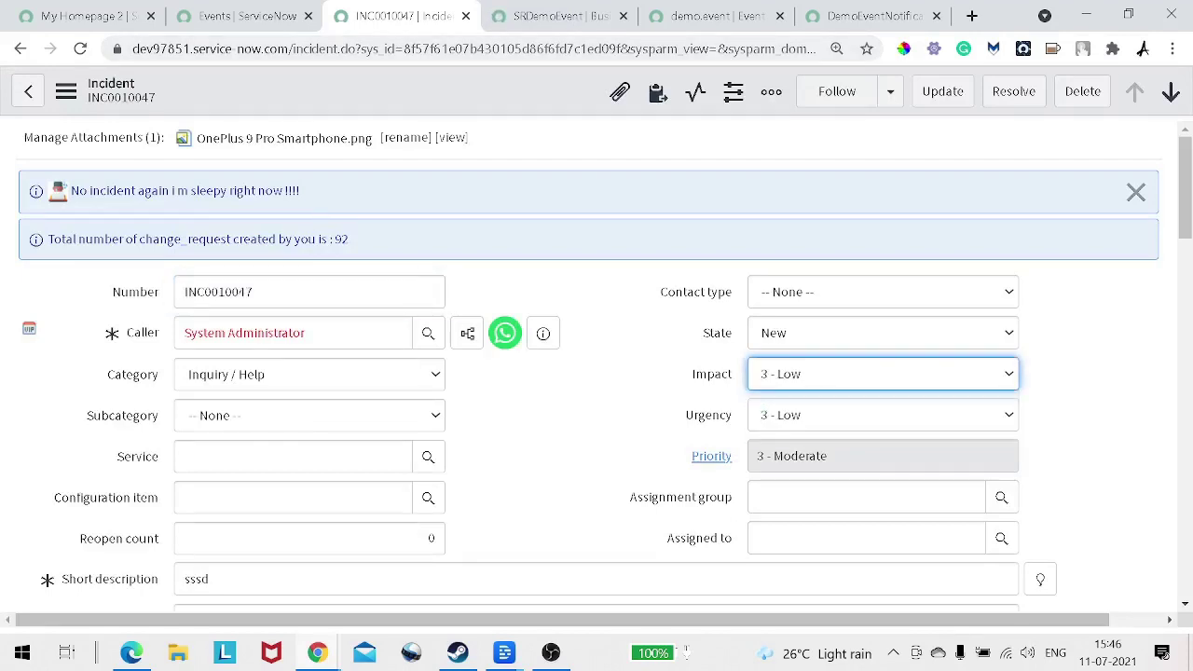
{"action": "right_click", "coordinate": [550, 100]}
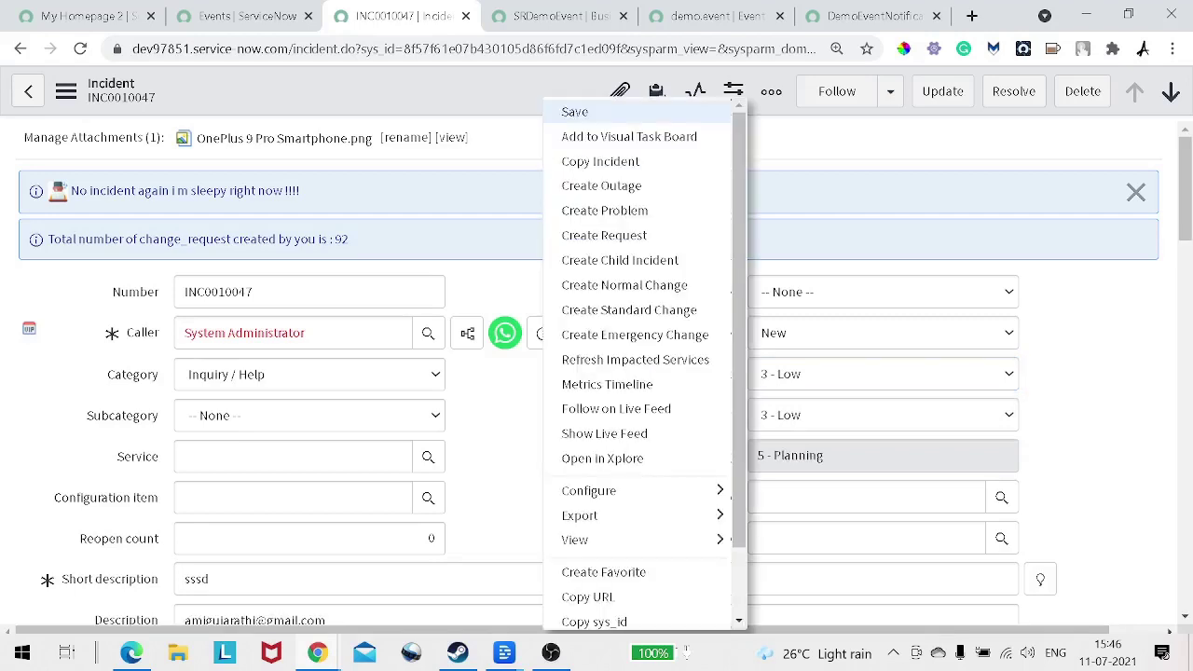
{"action": "left_click", "coordinate": [574, 111]}
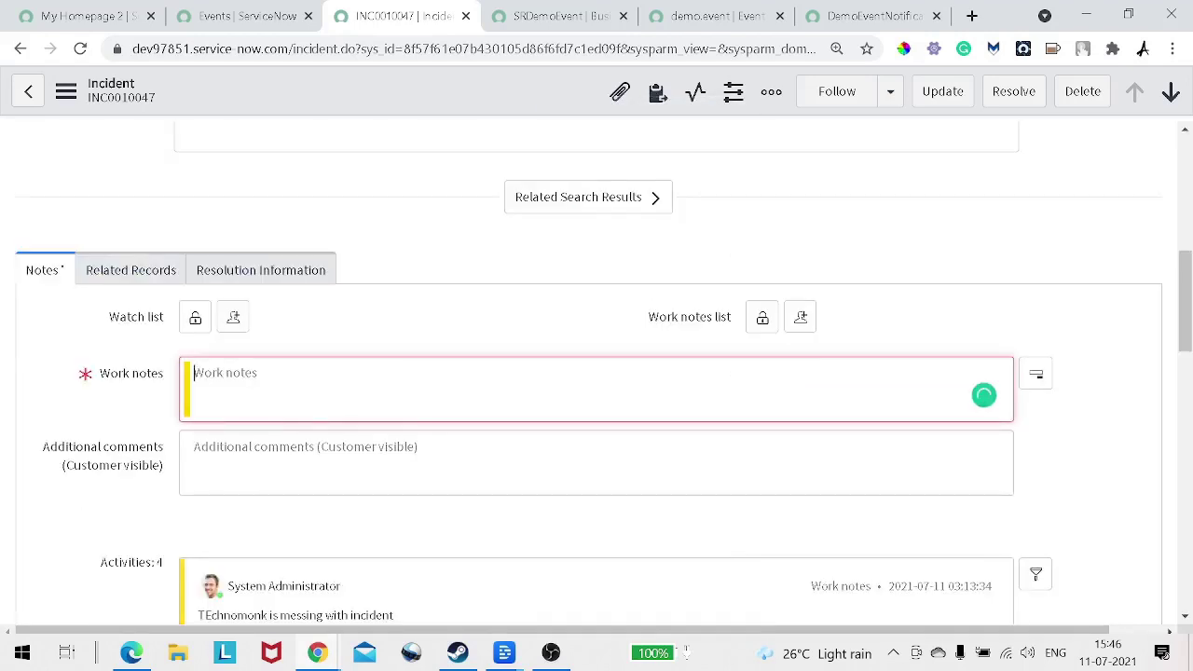
Step: Add the work note 'dd' and save the incident
{"action": "type", "text": "dd"}
{"action": "right_click", "coordinate": [447, 101]}
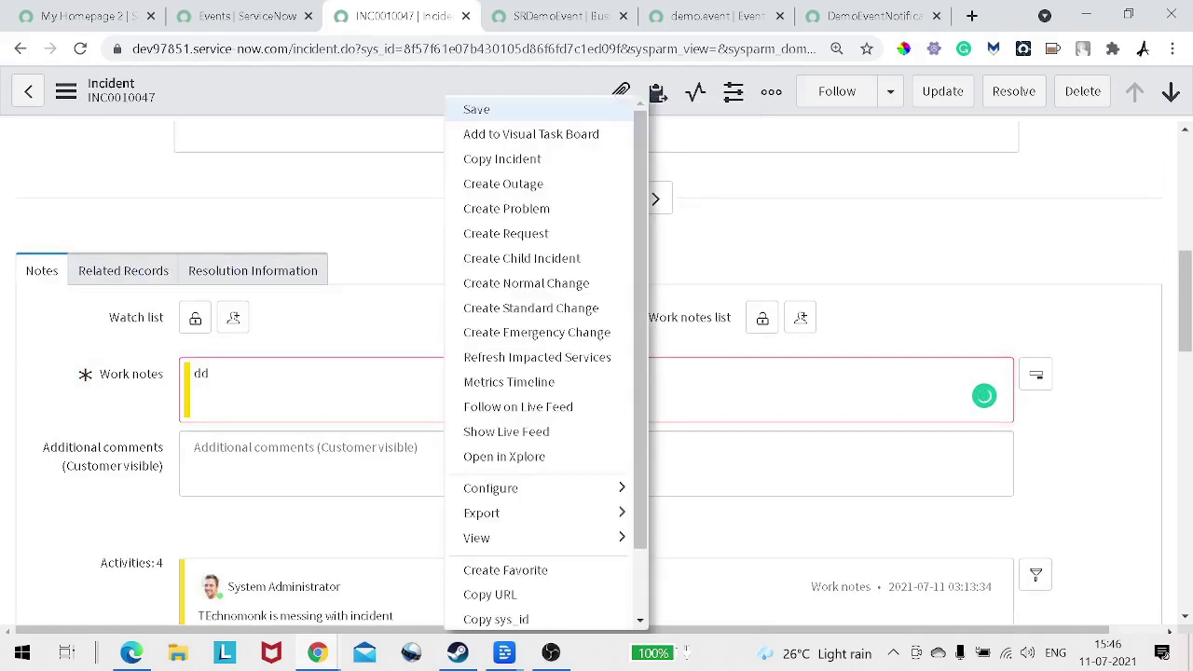
{"action": "left_click", "coordinate": [485, 109]}
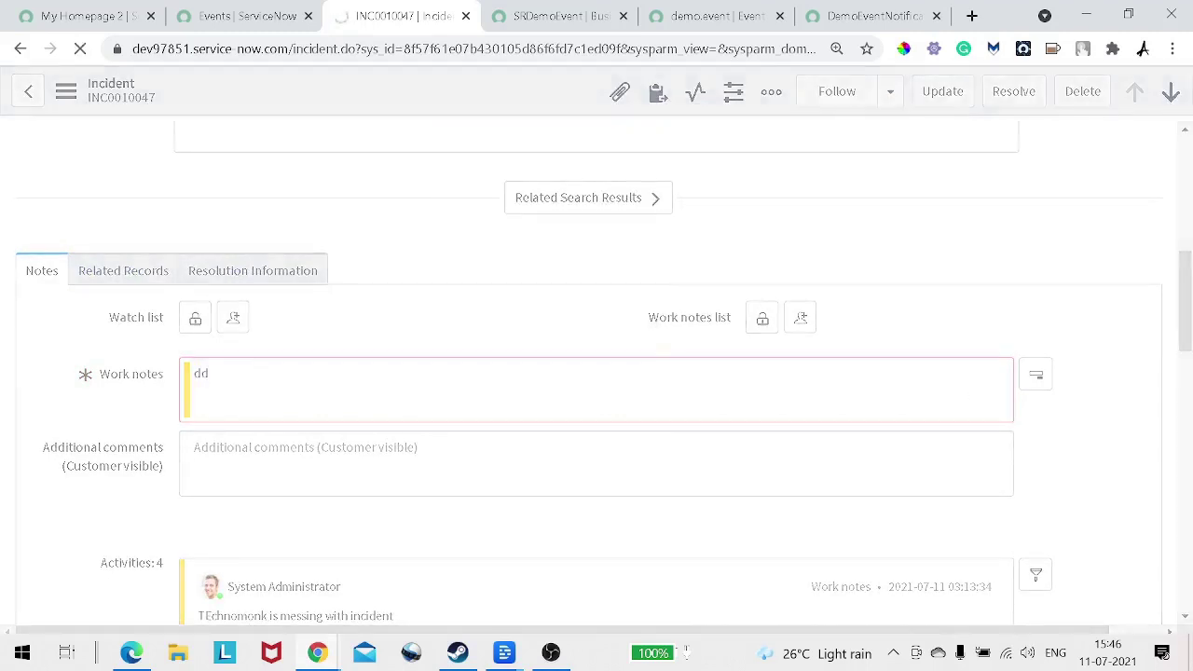
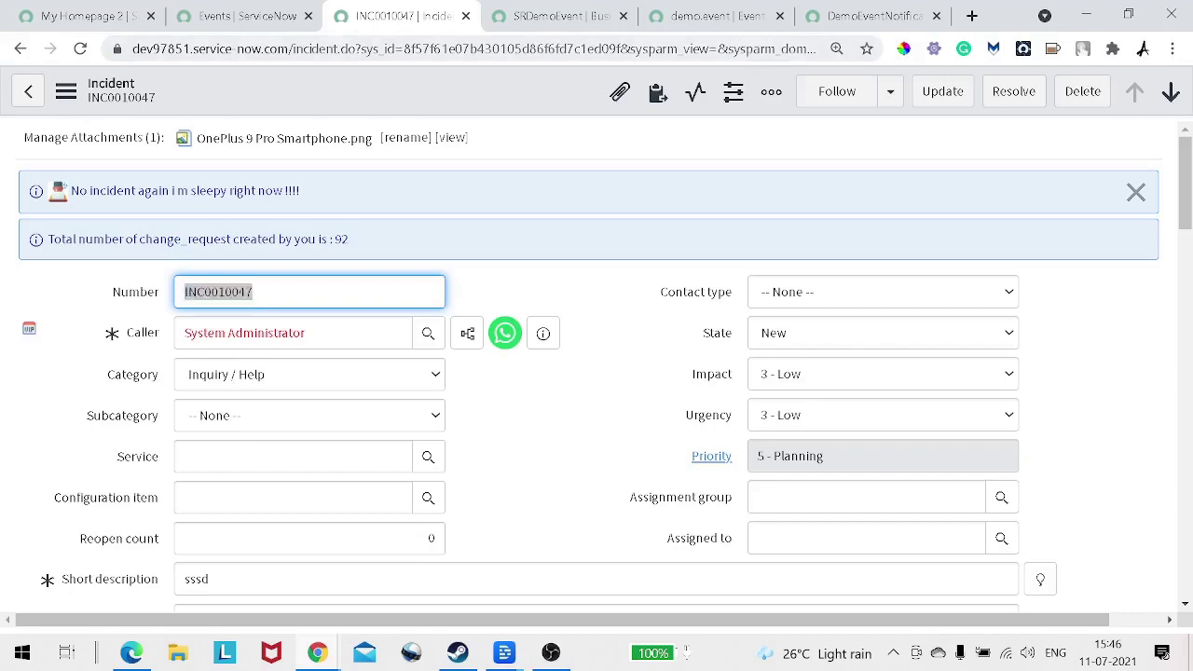
Step: Return to the SRDemoEvent business rule and scroll down to its Advanced script field
{"action": "key", "text": "ctrl+Tab"}
{"action": "scroll", "coordinate": [597, 373], "scroll_direction": "down", "scroll_amount": 2}
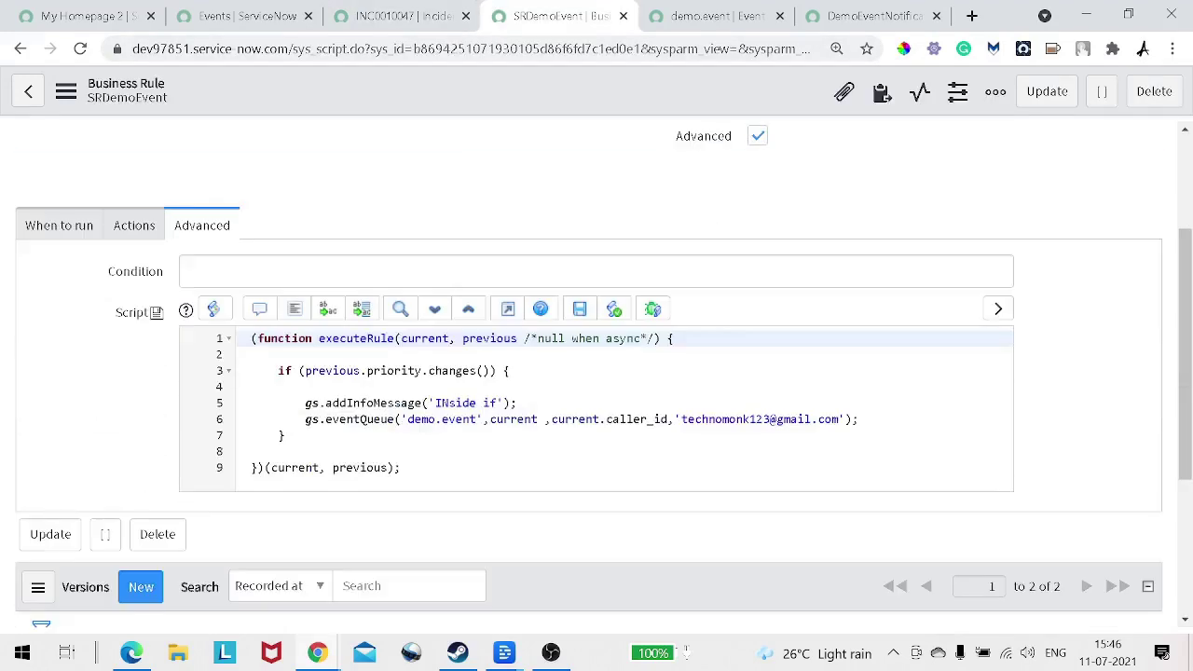
Step: In the full-screen script editor, re-enter the .changes() call on line 3 using autocomplete
{"action": "left_click", "coordinate": [508, 308]}
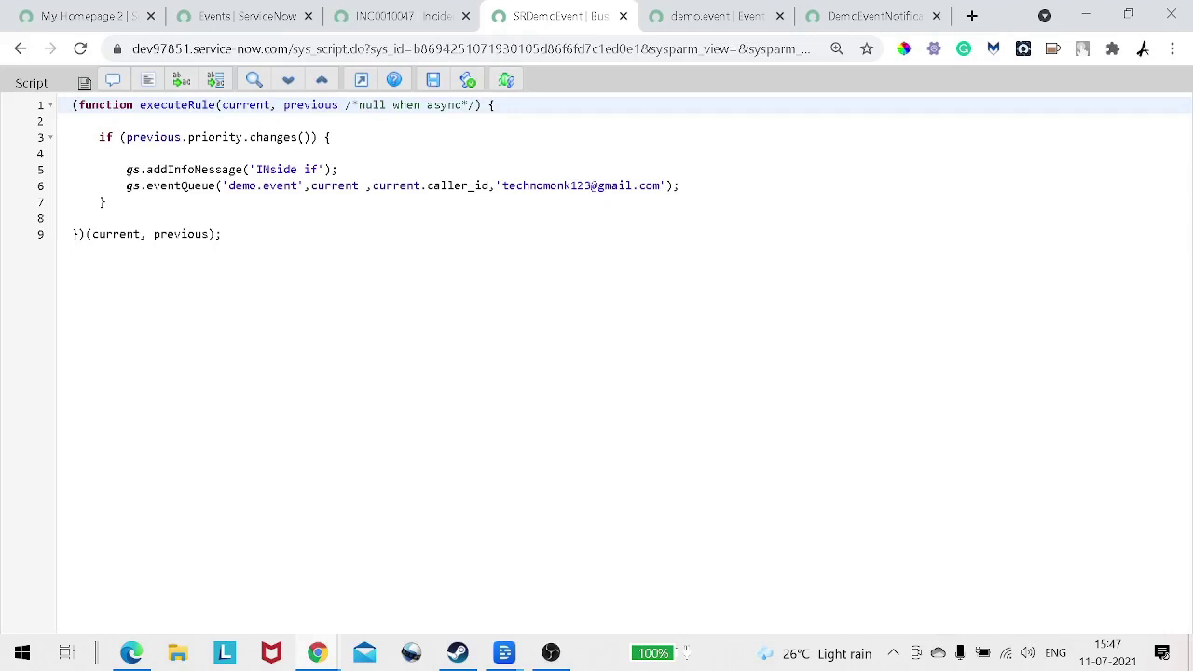
{"action": "left_click_drag", "start_coordinate": [126, 137], "coordinate": [317, 137]}
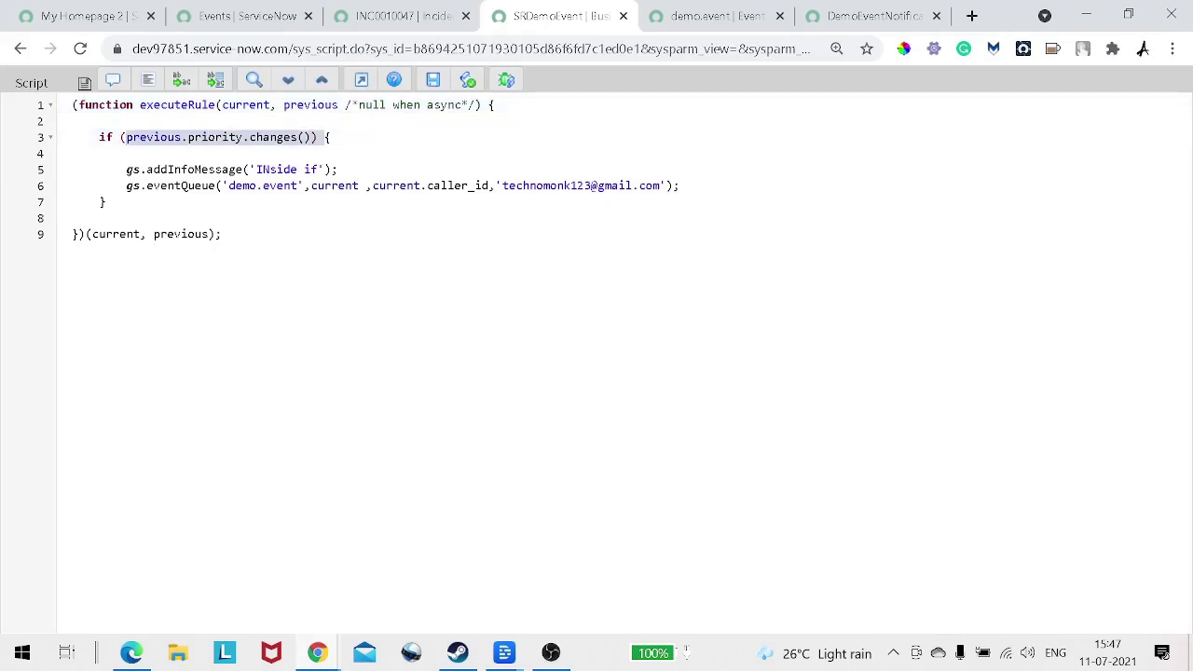
{"action": "left_click", "coordinate": [318, 137]}
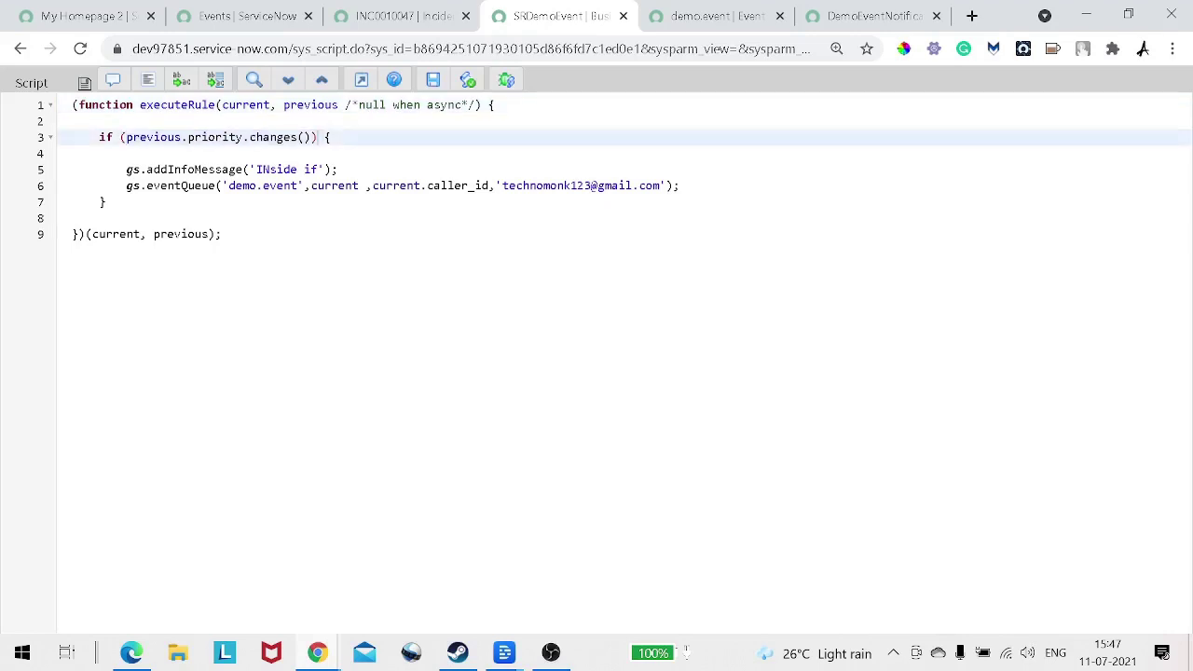
{"action": "key", "text": "Left"}
{"action": "key", "text": "shift+Left"}
{"action": "key", "text": "shift+Left"}
{"action": "key", "text": "shift+Left"}
{"action": "key", "text": "shift+Left"}
{"action": "key", "text": "shift+Left"}
{"action": "key", "text": "shift+Left"}
{"action": "key", "text": "shift+Left"}
{"action": "key", "text": "shift+Left"}
{"action": "key", "text": "shift+Left"}
{"action": "key", "text": "shift+Left"}
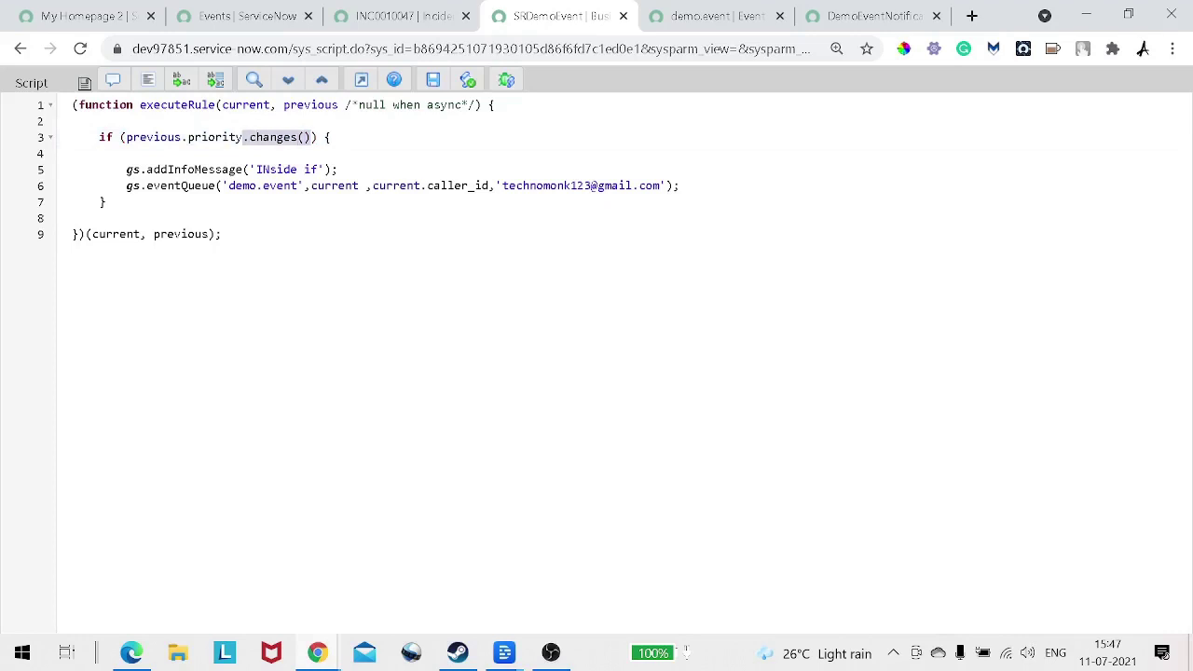
{"action": "key", "text": "BackSpace"}
{"action": "type", "text": "."}
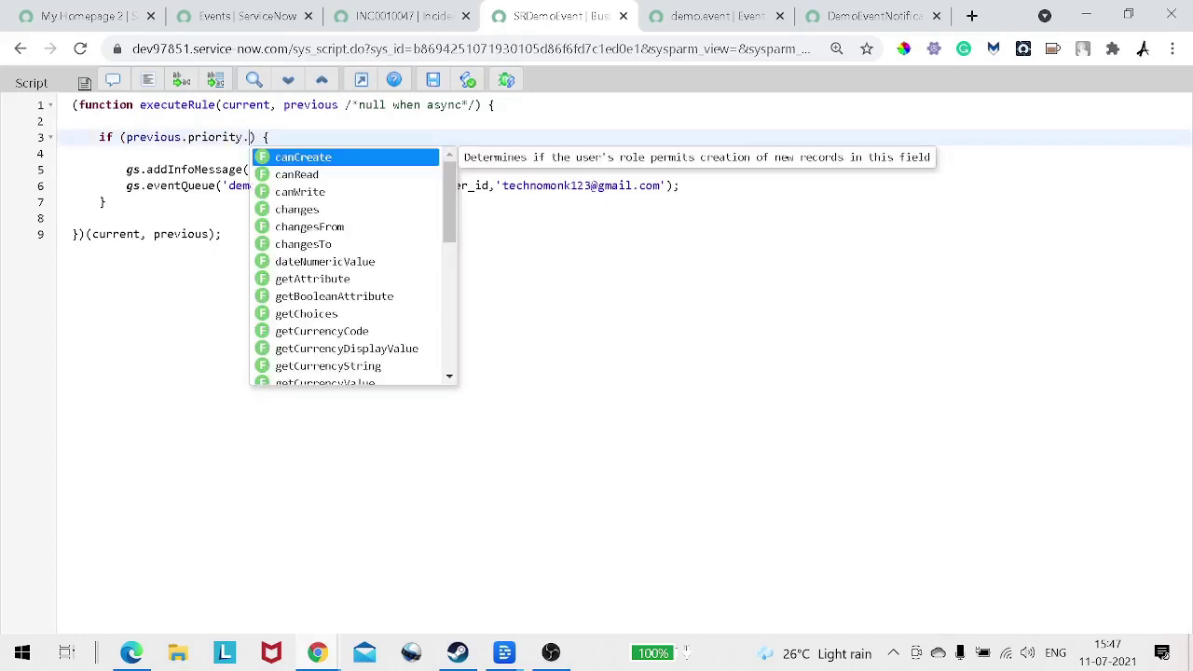
{"action": "type", "text": "c"}
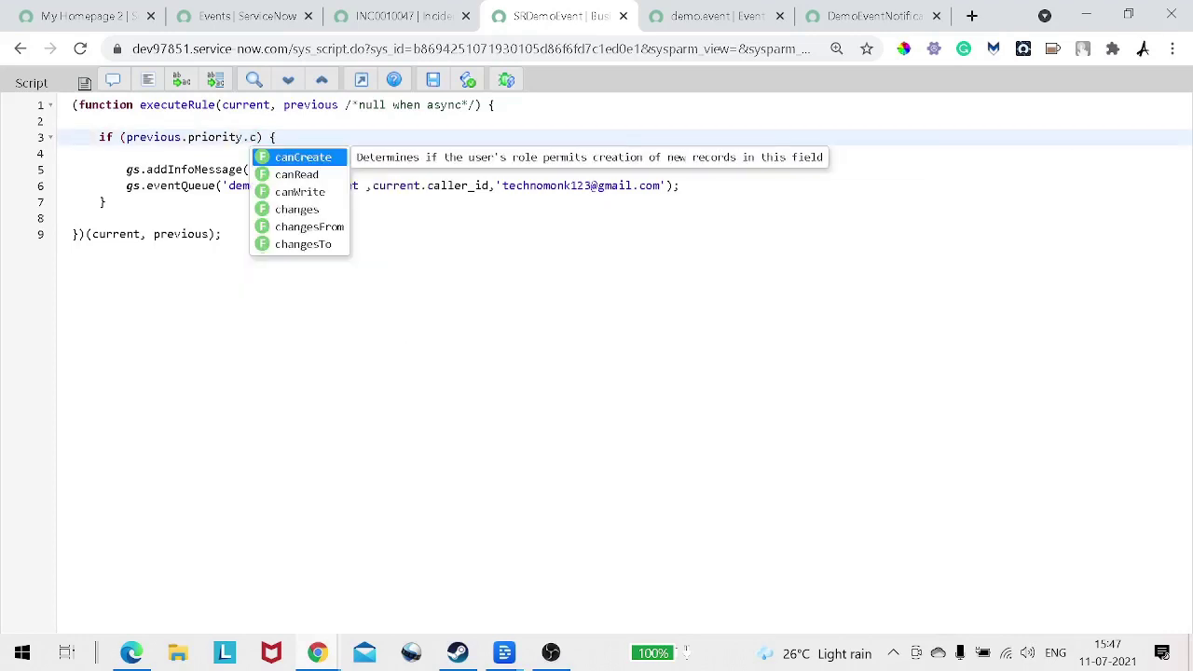
{"action": "key", "text": "Down"}
{"action": "key", "text": "Down"}
{"action": "key", "text": "Down"}
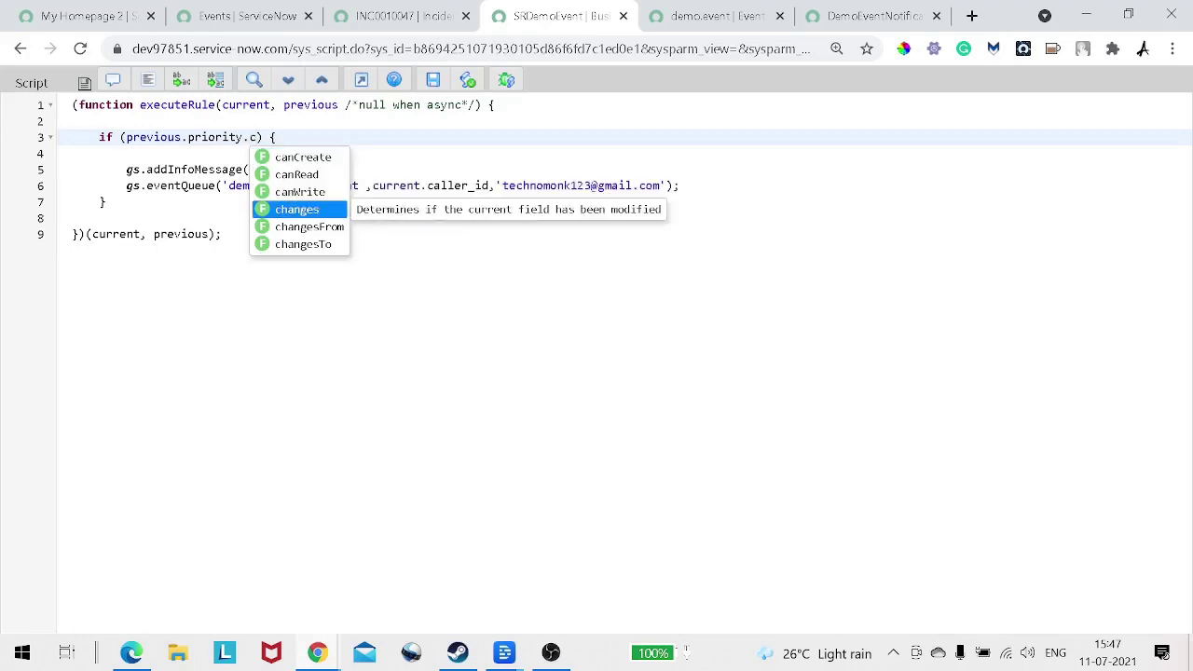
{"action": "key", "text": "Return"}
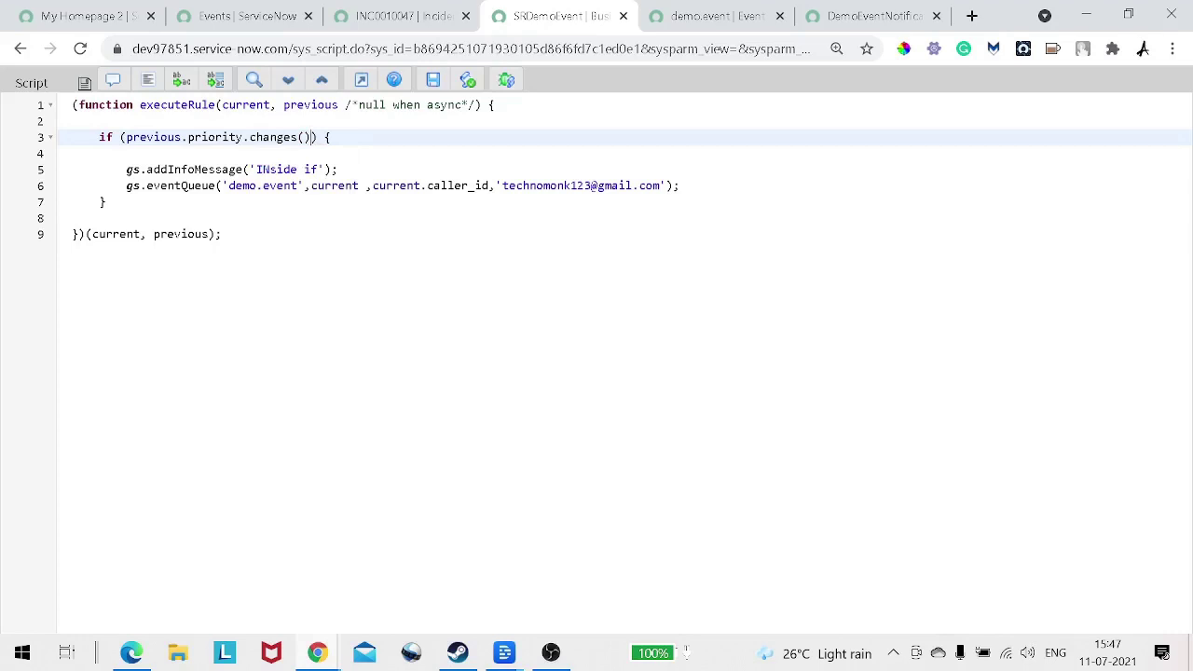
Step: Rewrite the condition as previous.priority != current.priority and save the business rule
{"action": "left_click_drag", "start_coordinate": [242, 137], "coordinate": [311, 137]}
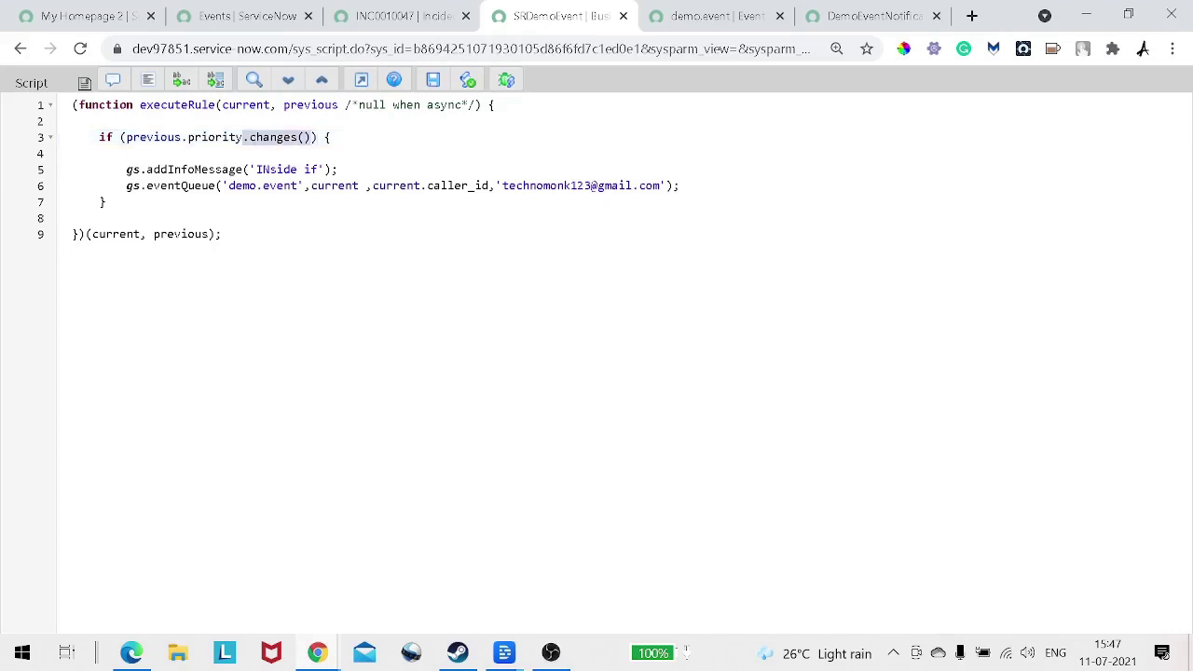
{"action": "key", "text": "BackSpace"}
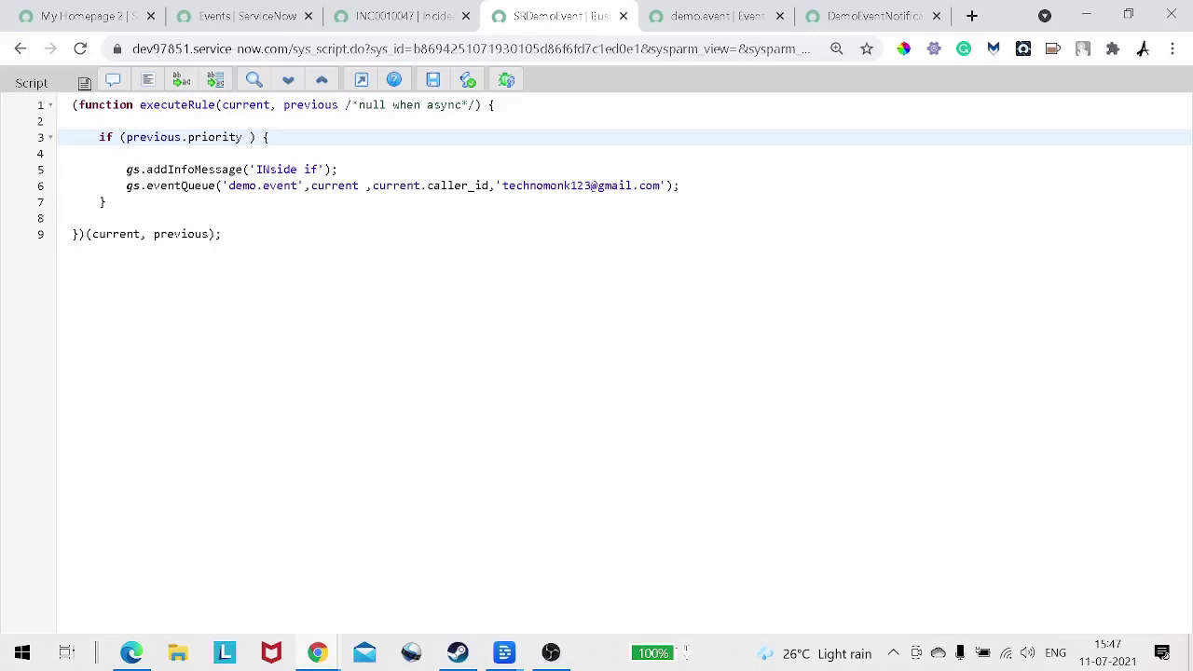
{"action": "type", "text": "!="}
{"action": "double_click", "coordinate": [245, 104]}
{"action": "key", "text": "ctrl+c"}
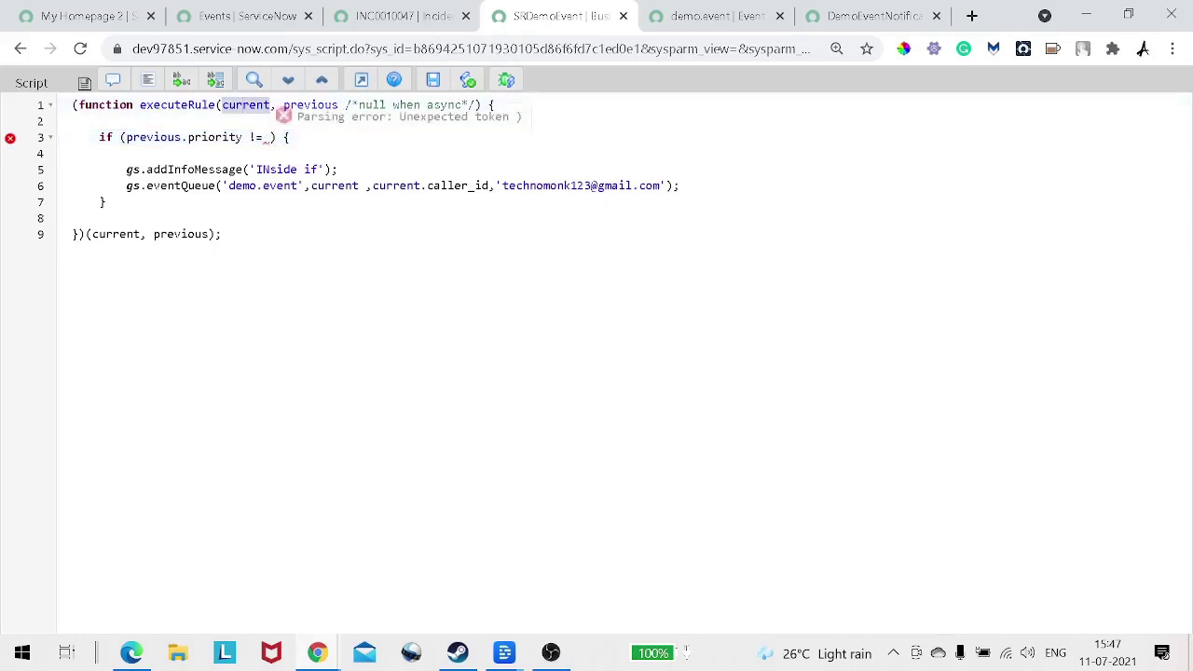
{"action": "left_click", "coordinate": [269, 137]}
{"action": "key", "text": "ctrl+v"}
{"action": "type", "text": "."}
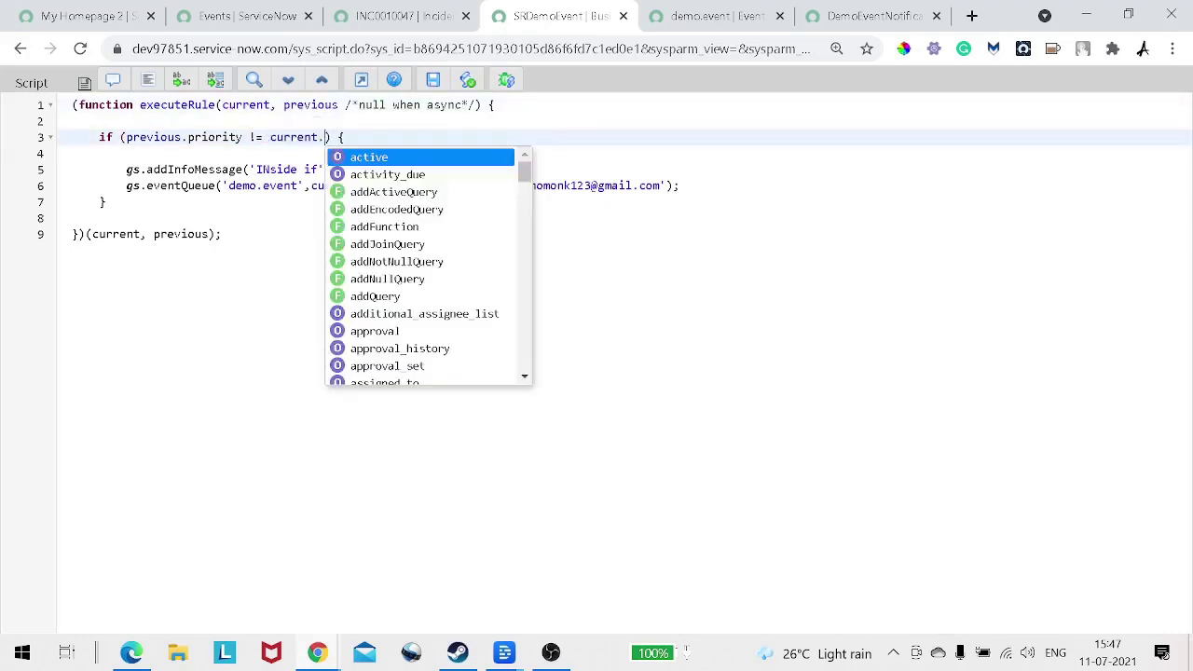
{"action": "type", "text": "p"}
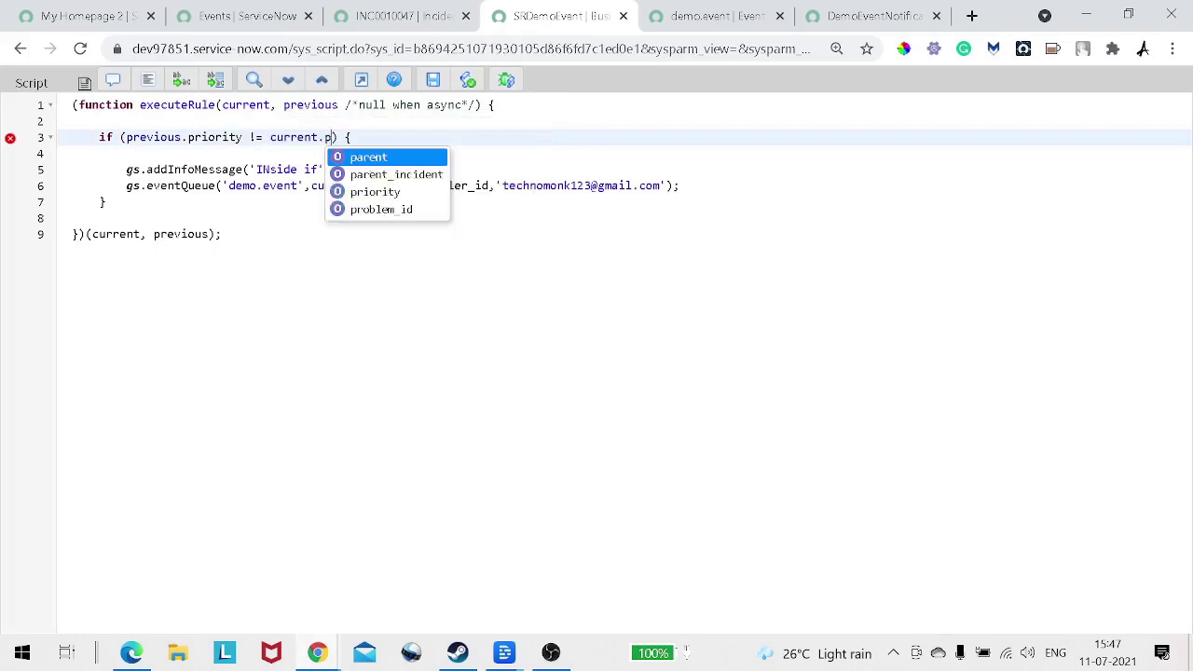
{"action": "key", "text": "Down"}
{"action": "key", "text": "Down"}
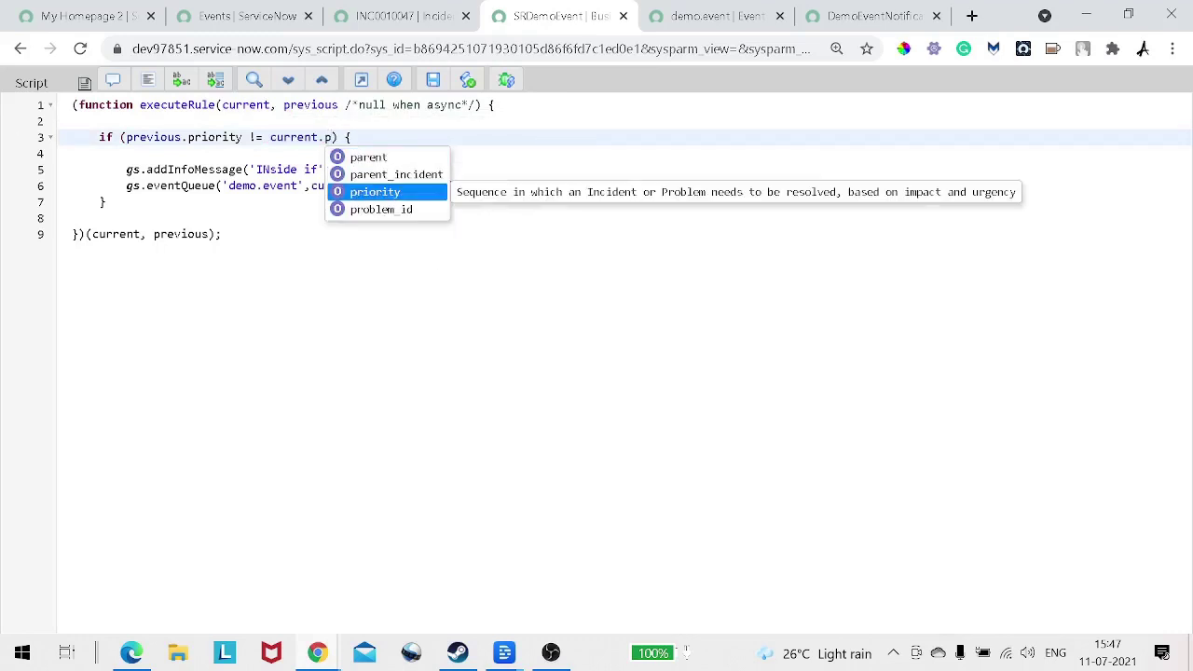
{"action": "key", "text": "Return"}
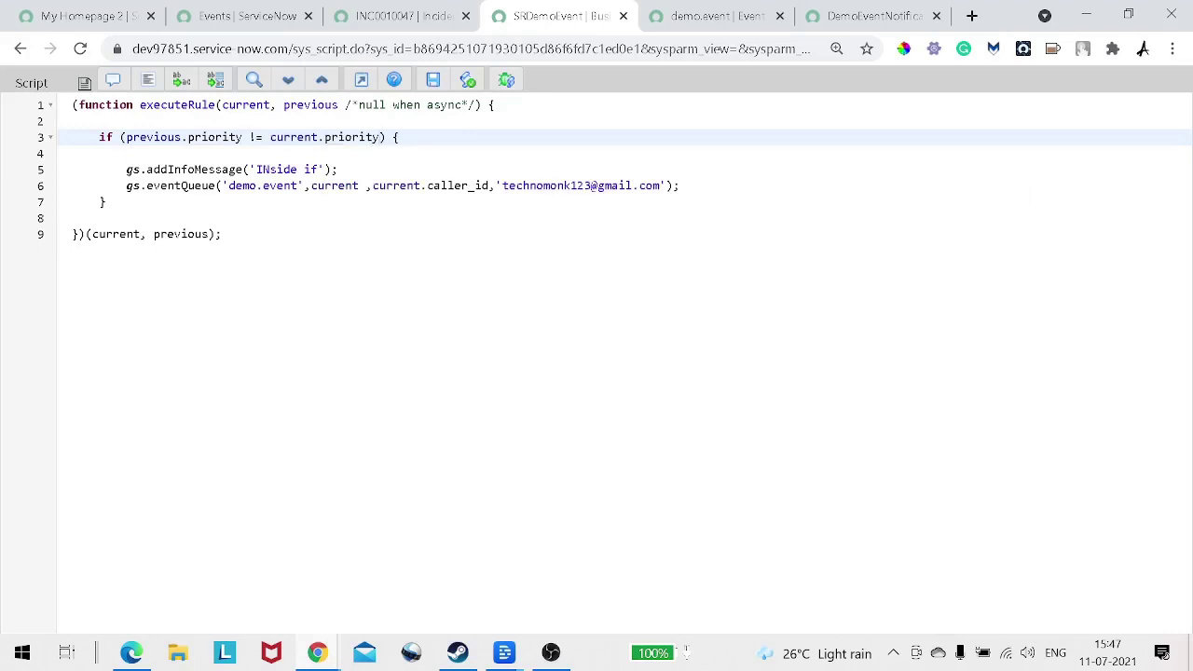
{"action": "left_click", "coordinate": [432, 79]}
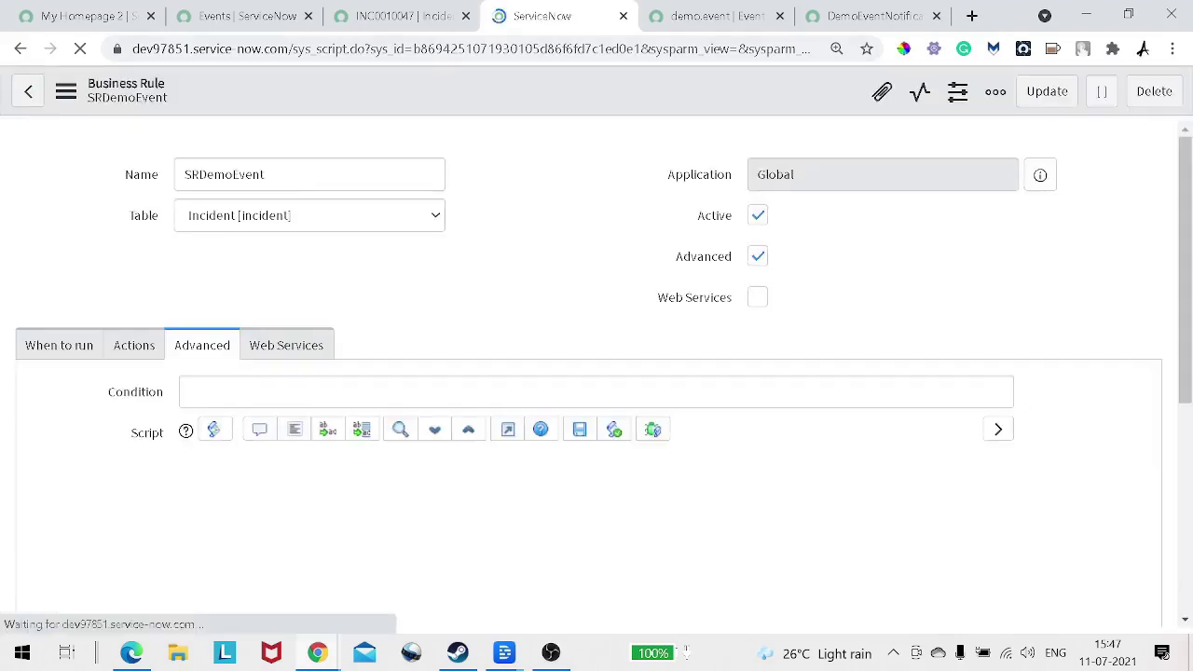
Step: Set INC0010047's Impact to 1 - High, leaving Subcategory as None
{"action": "key", "text": "ctrl+shift+Tab"}
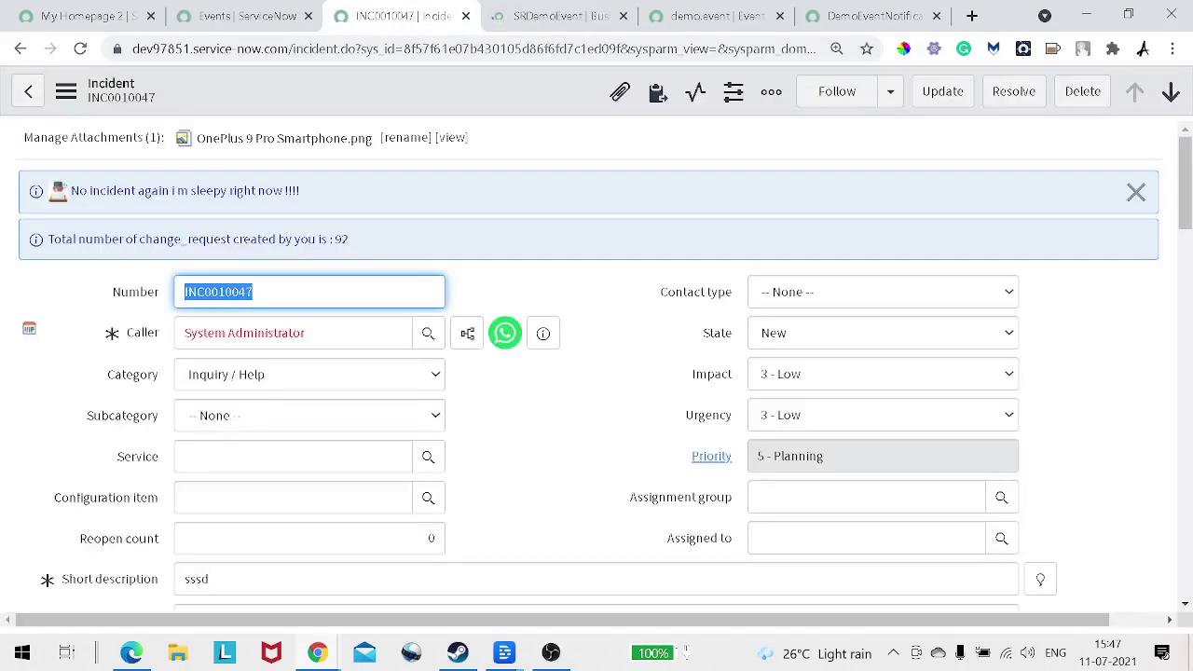
{"action": "scroll", "coordinate": [596, 372], "scroll_direction": "down", "scroll_amount": 2}
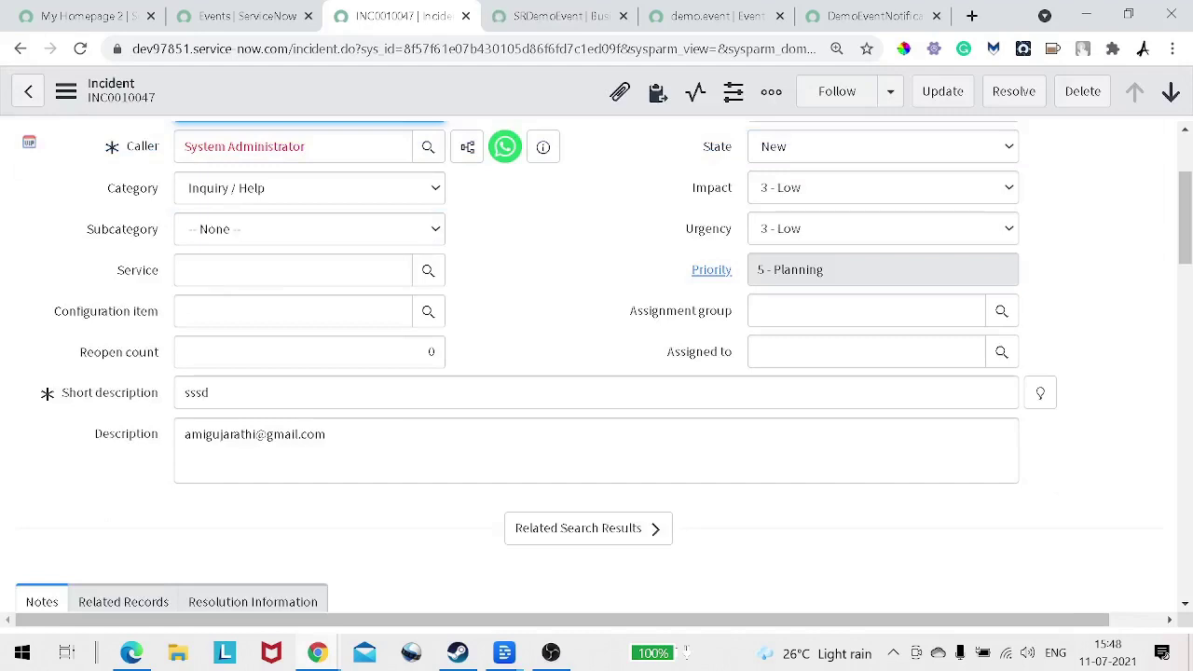
{"action": "left_click", "coordinate": [883, 228]}
{"action": "left_click", "coordinate": [882, 188]}
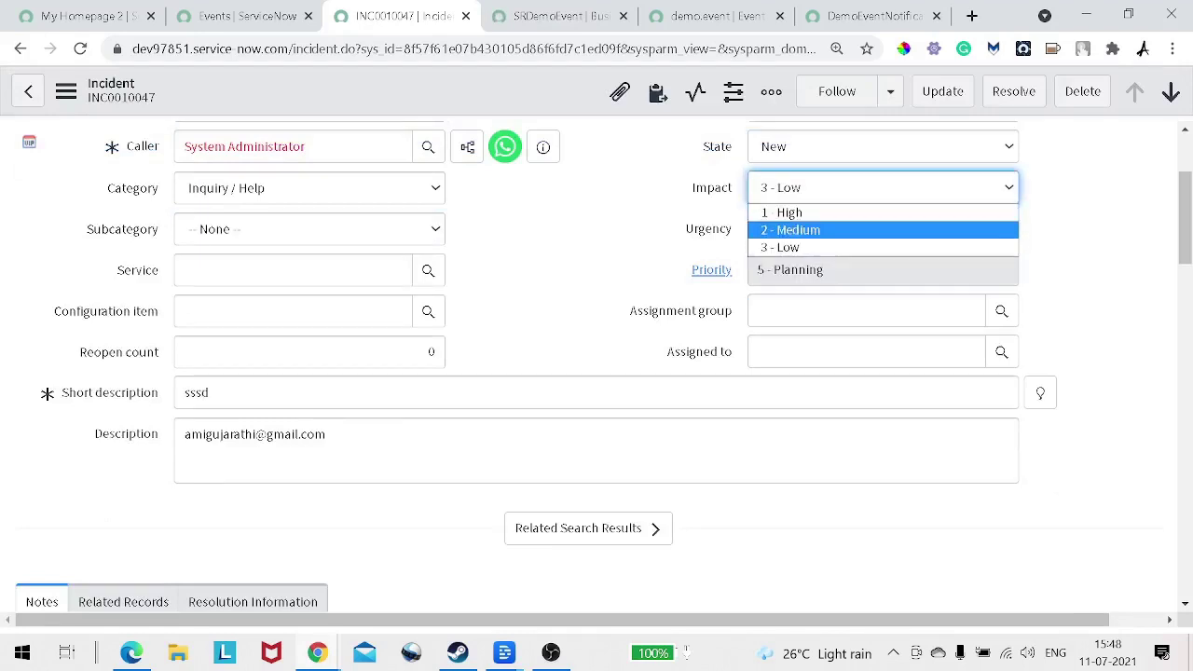
{"action": "left_click", "coordinate": [783, 212]}
{"action": "left_click", "coordinate": [310, 229]}
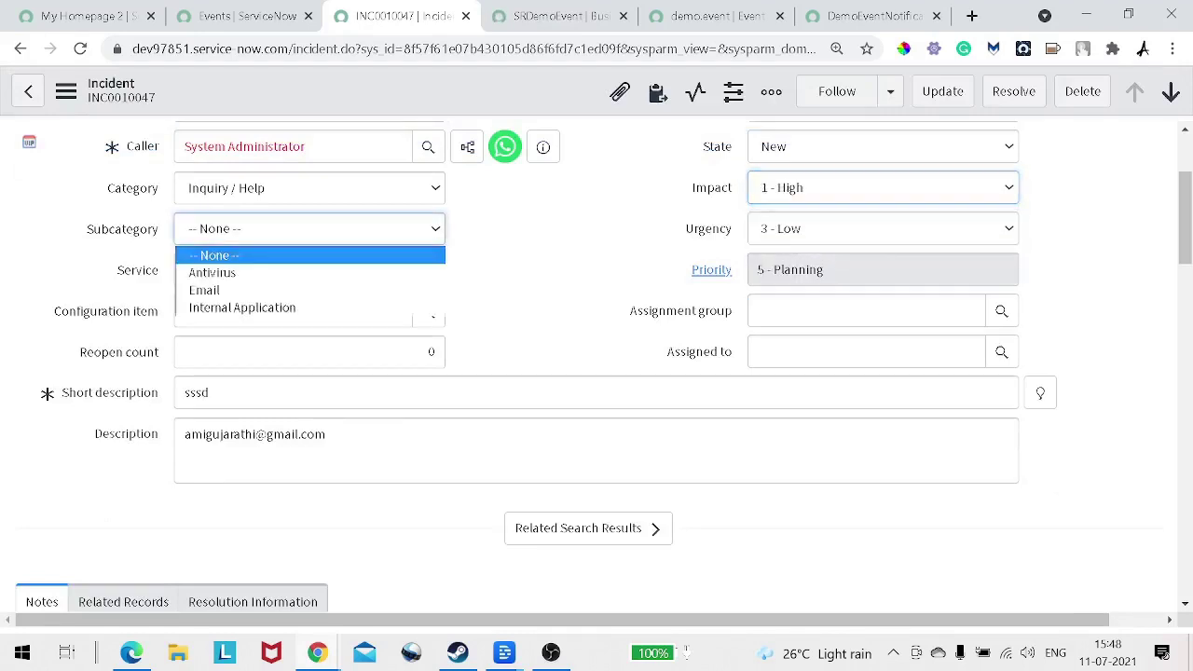
{"action": "left_click", "coordinate": [559, 270]}
Step: Add the work note 'test', save the incident, and check the INside if message
{"action": "right_click", "coordinate": [492, 97]}
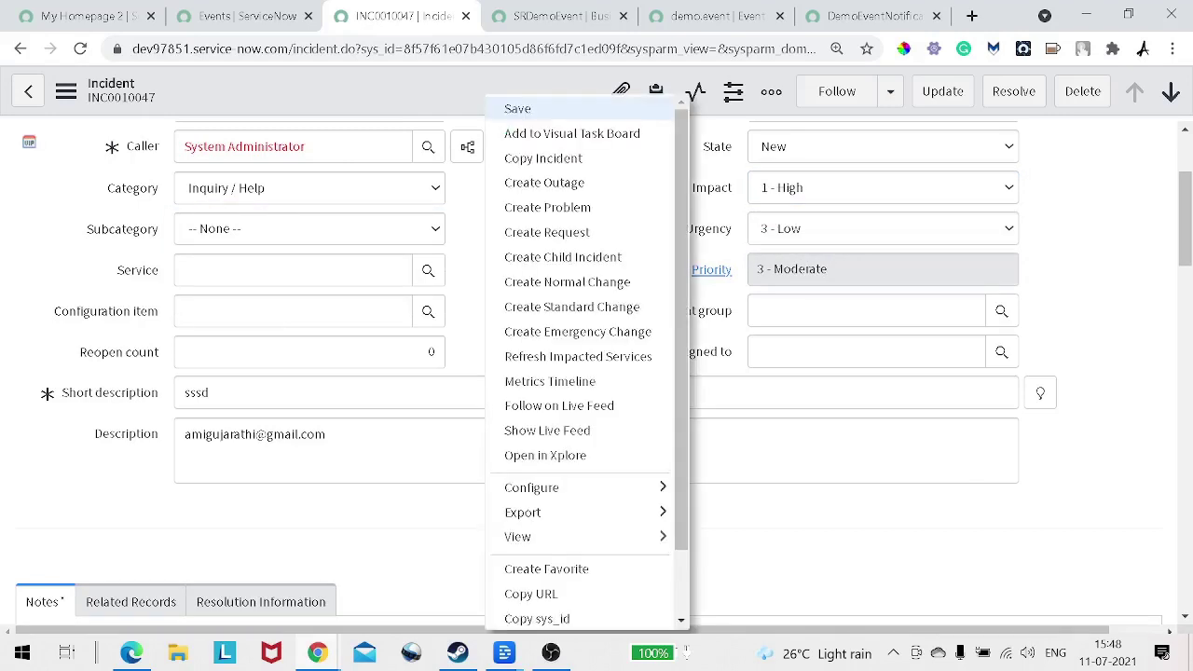
{"action": "left_click", "coordinate": [508, 110]}
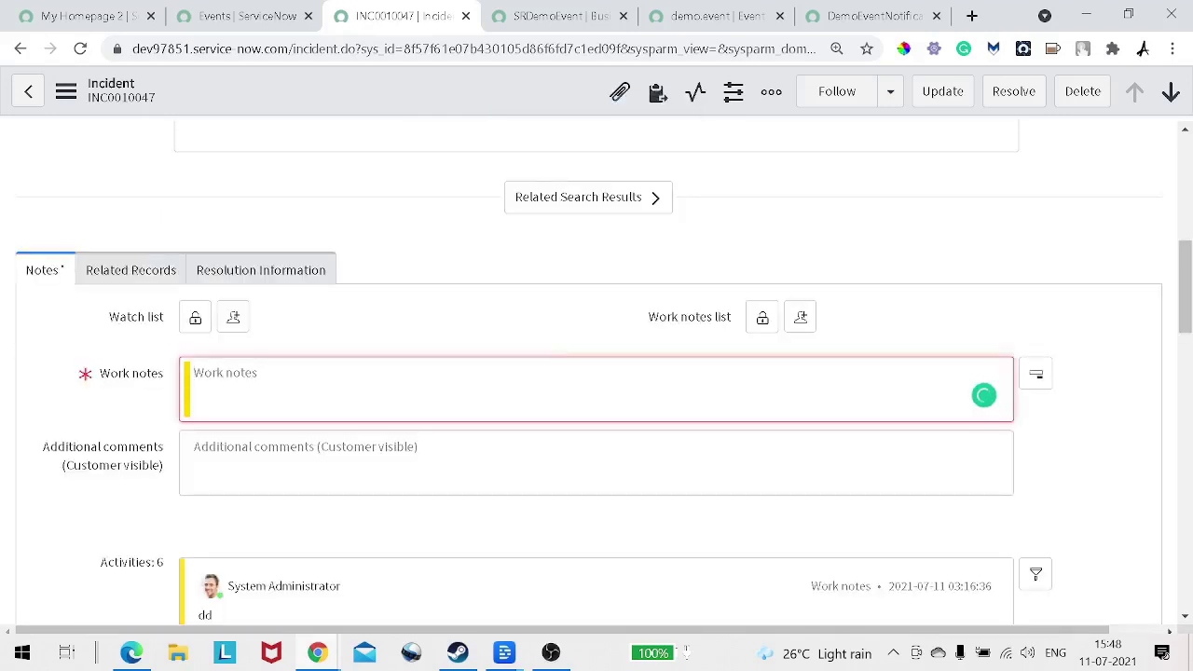
{"action": "type", "text": "test"}
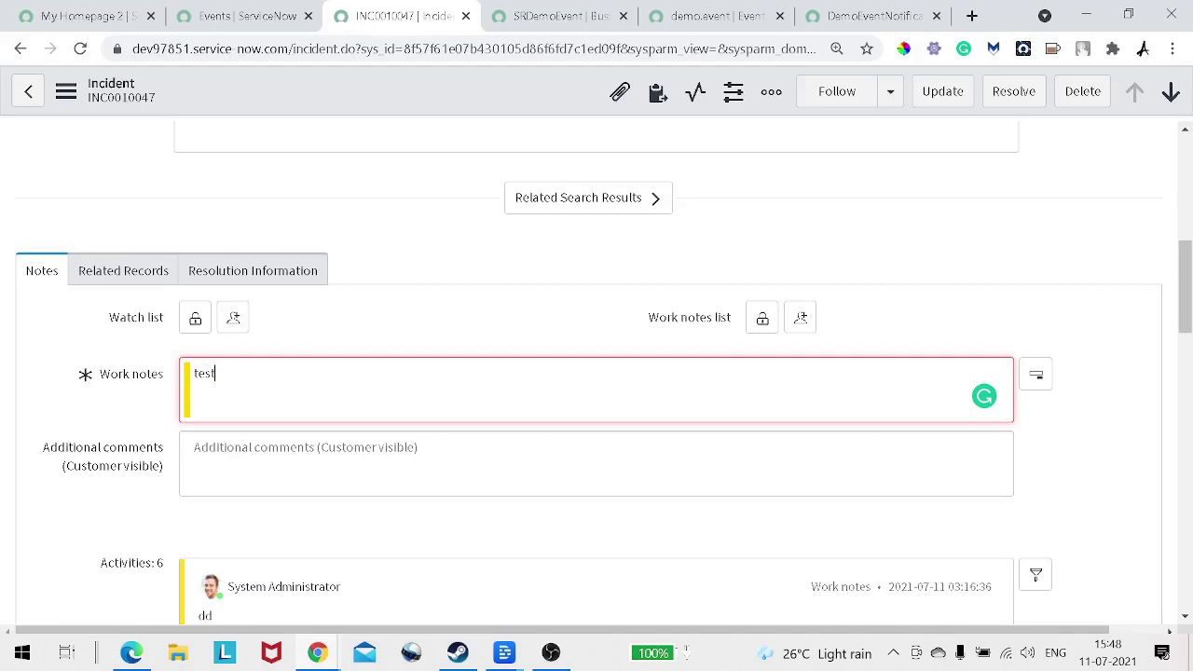
{"action": "right_click", "coordinate": [448, 97]}
{"action": "left_click", "coordinate": [485, 104]}
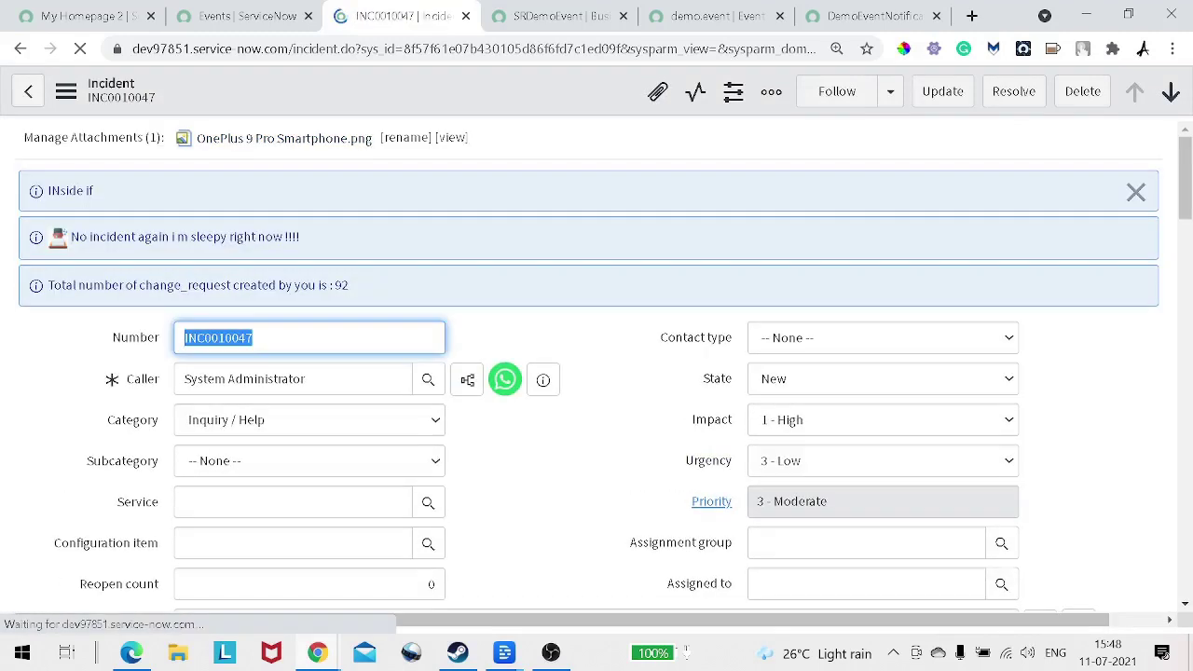
{"action": "left_click_drag", "start_coordinate": [94, 191], "coordinate": [46, 191]}
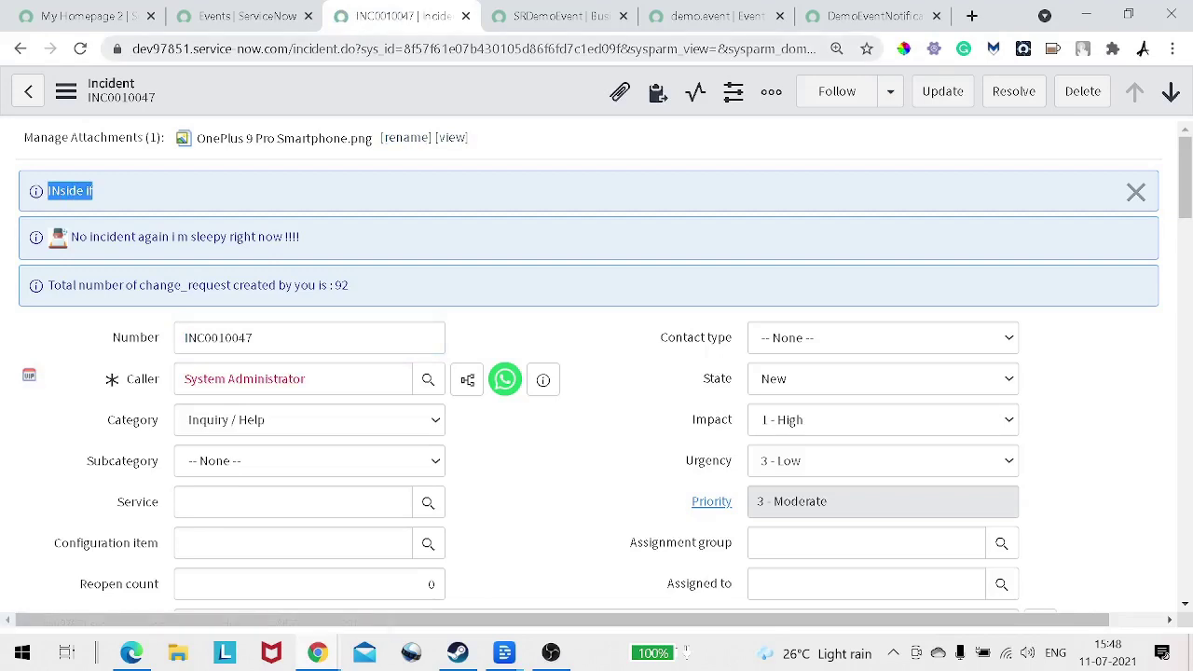
{"action": "key", "text": "ctrl+shift+Tab"}
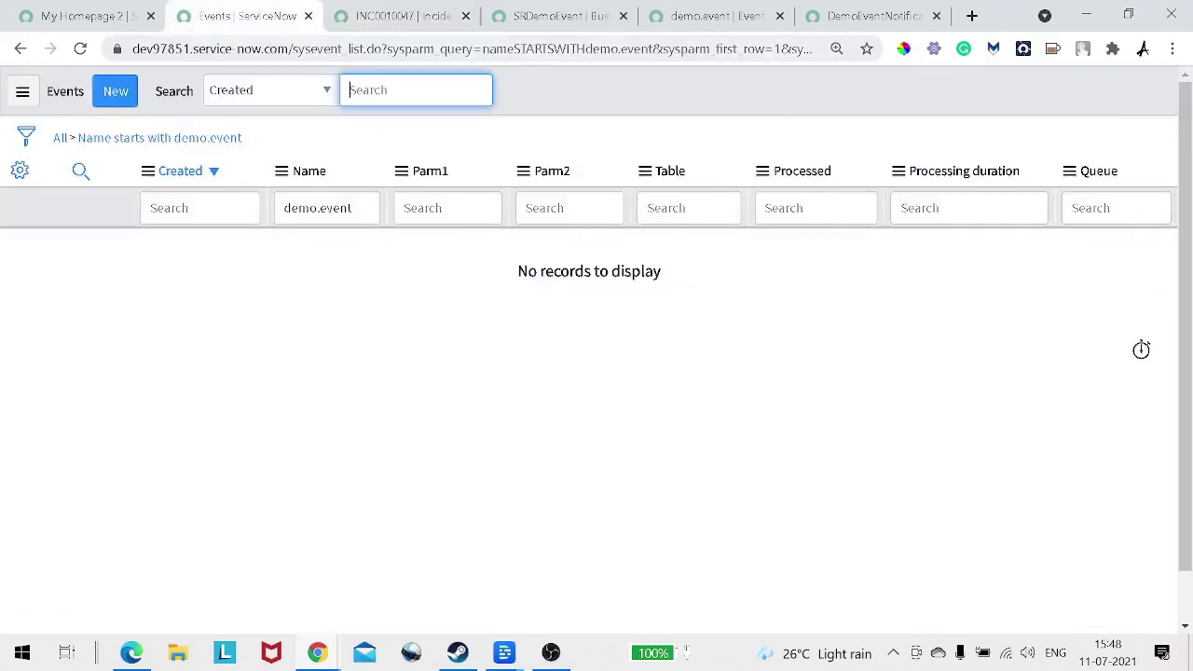
{"action": "left_click", "coordinate": [159, 138]}
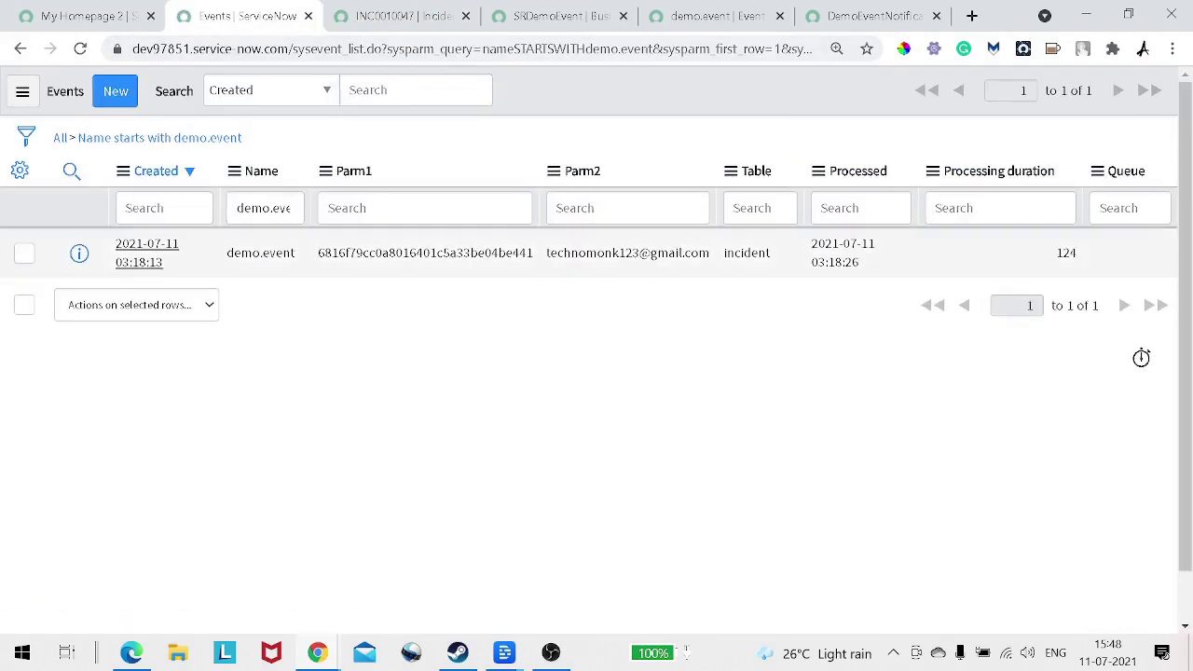
{"action": "left_click_drag", "start_coordinate": [295, 253], "coordinate": [241, 252]}
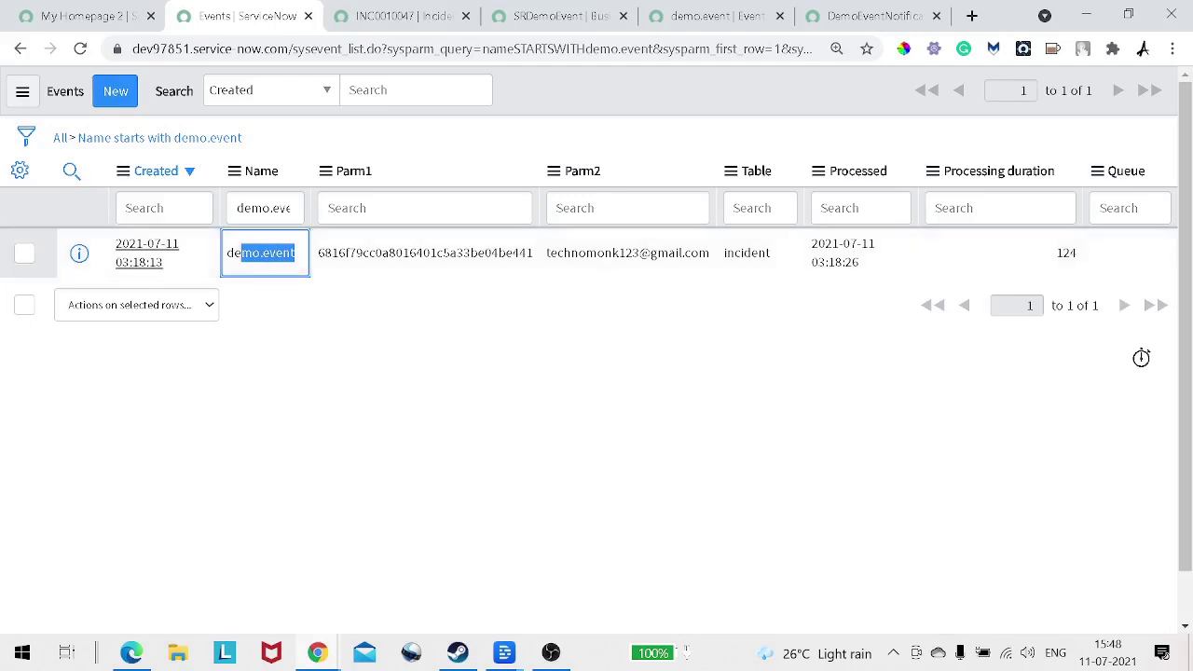
{"action": "left_click_drag", "start_coordinate": [373, 170], "coordinate": [354, 171]}
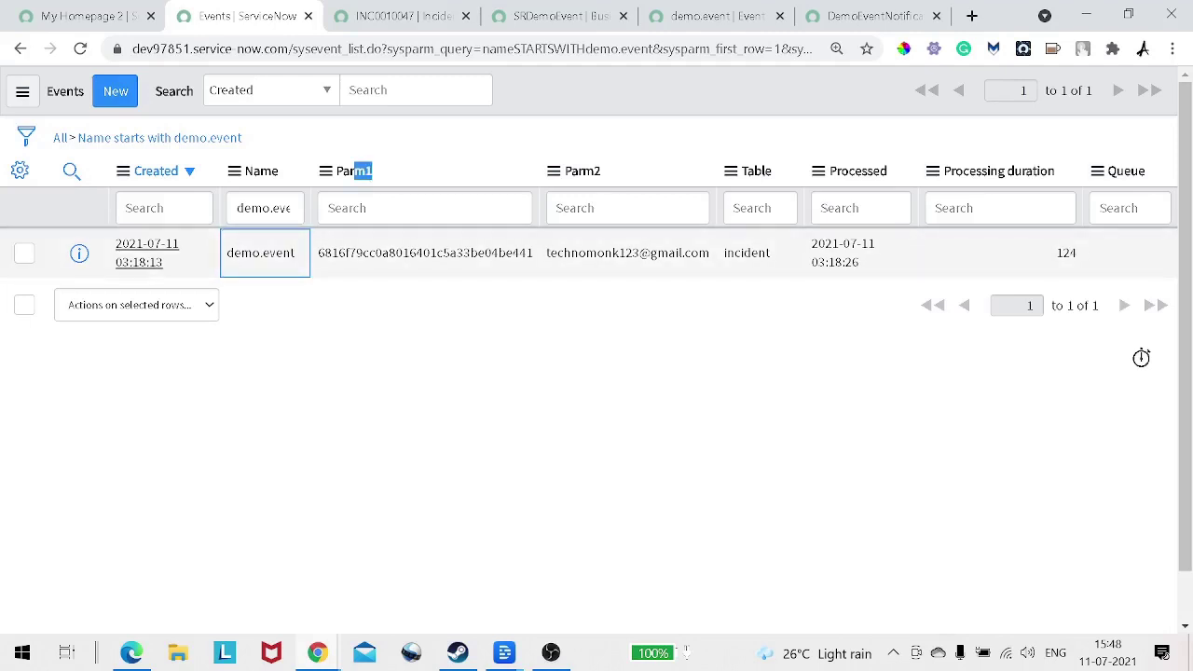
{"action": "left_click_drag", "start_coordinate": [534, 252], "coordinate": [318, 252]}
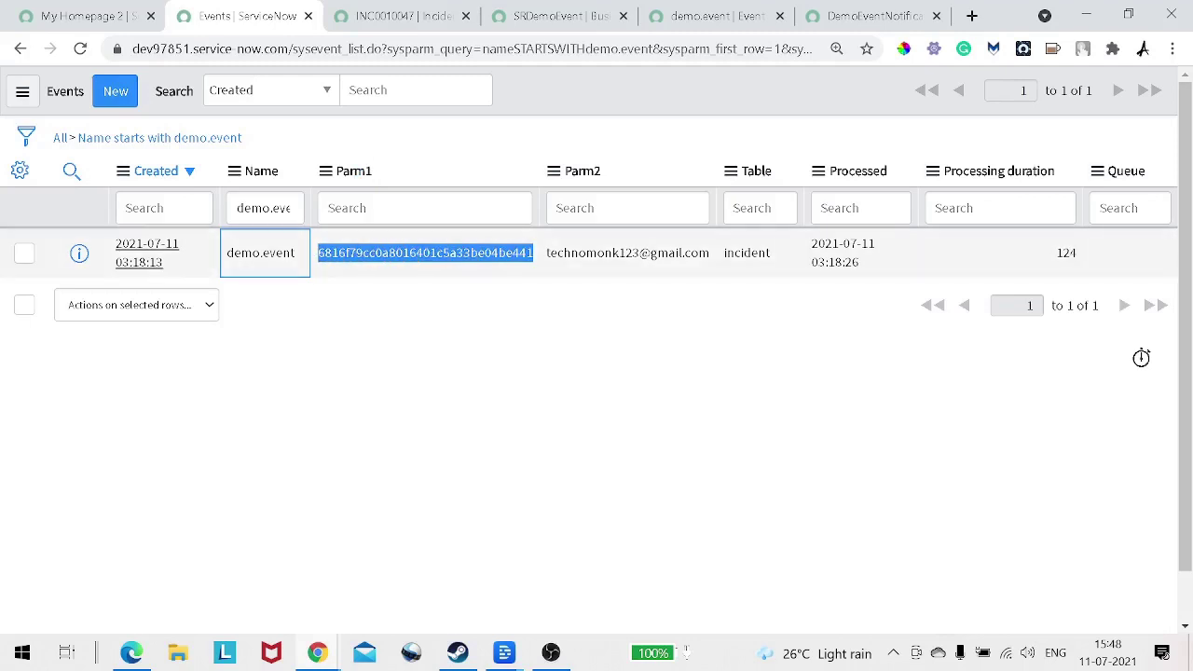
{"action": "left_click_drag", "start_coordinate": [710, 253], "coordinate": [505, 253]}
{"action": "left_click", "coordinate": [711, 252]}
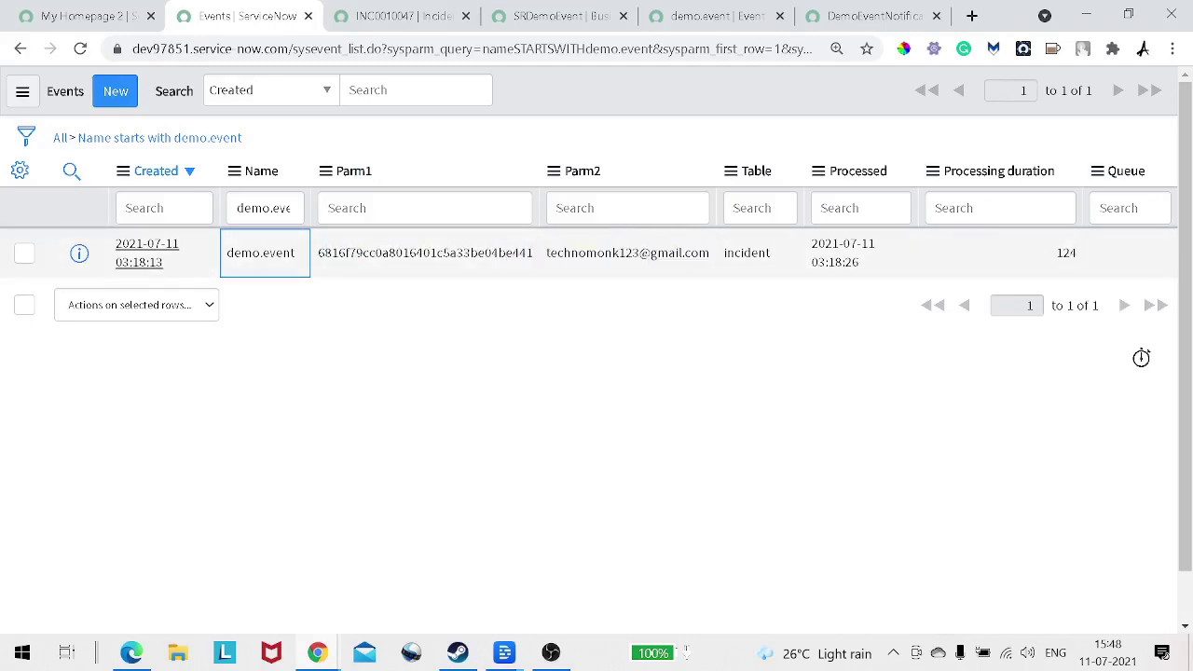
{"action": "left_click_drag", "start_coordinate": [771, 252], "coordinate": [733, 253]}
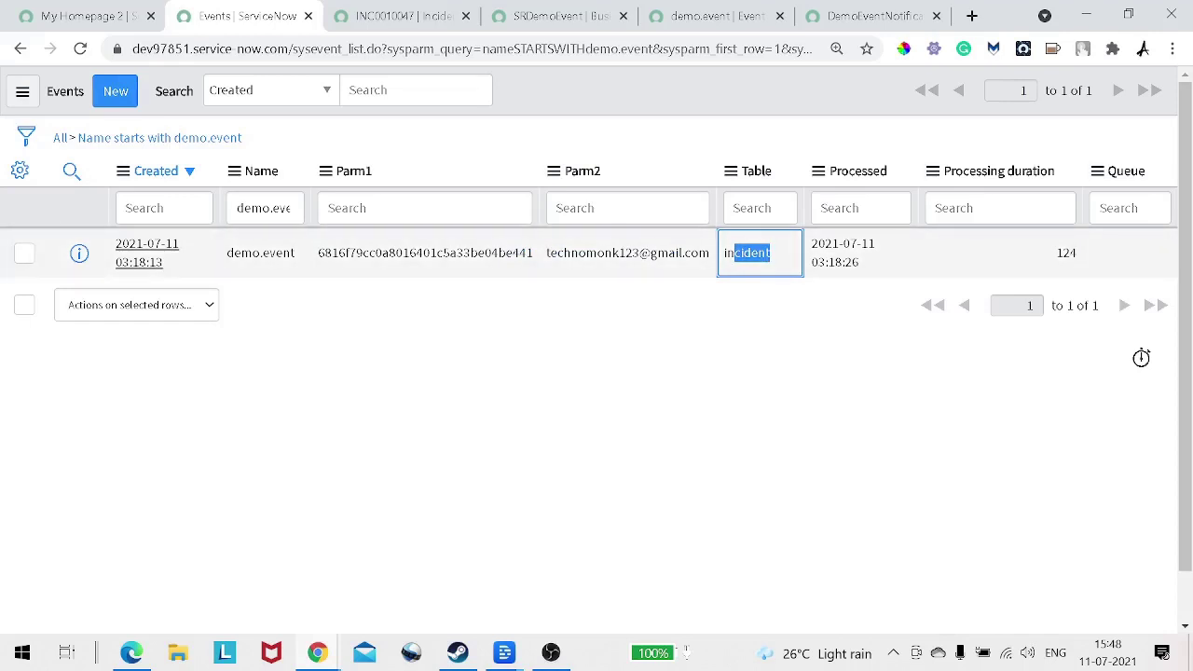
Step: Filter the navigator for 'emails' and open System Logs > Emails in a new tab
{"action": "left_click", "coordinate": [81, 16]}
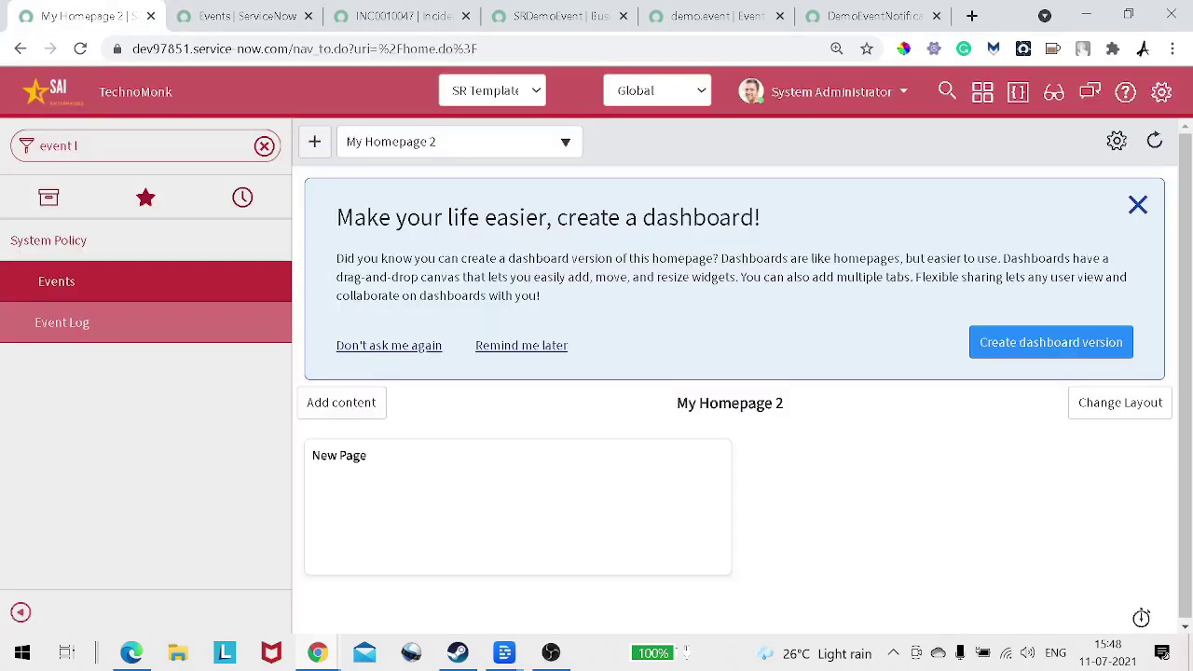
{"action": "left_click", "coordinate": [264, 147]}
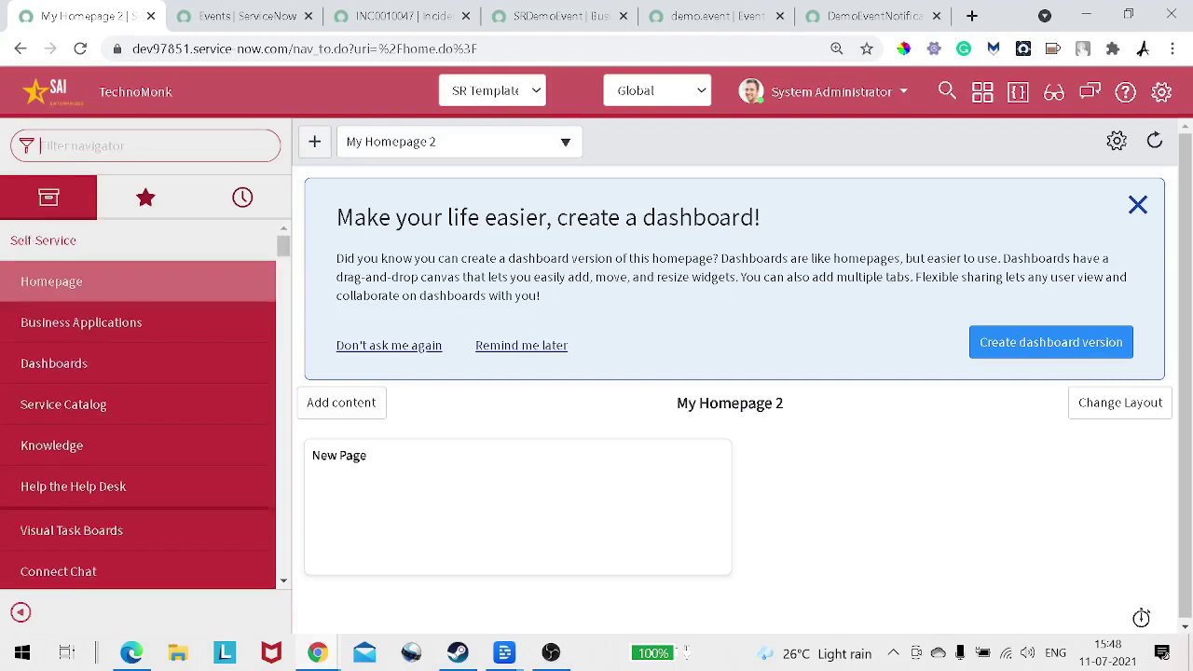
{"action": "type", "text": "noti"}
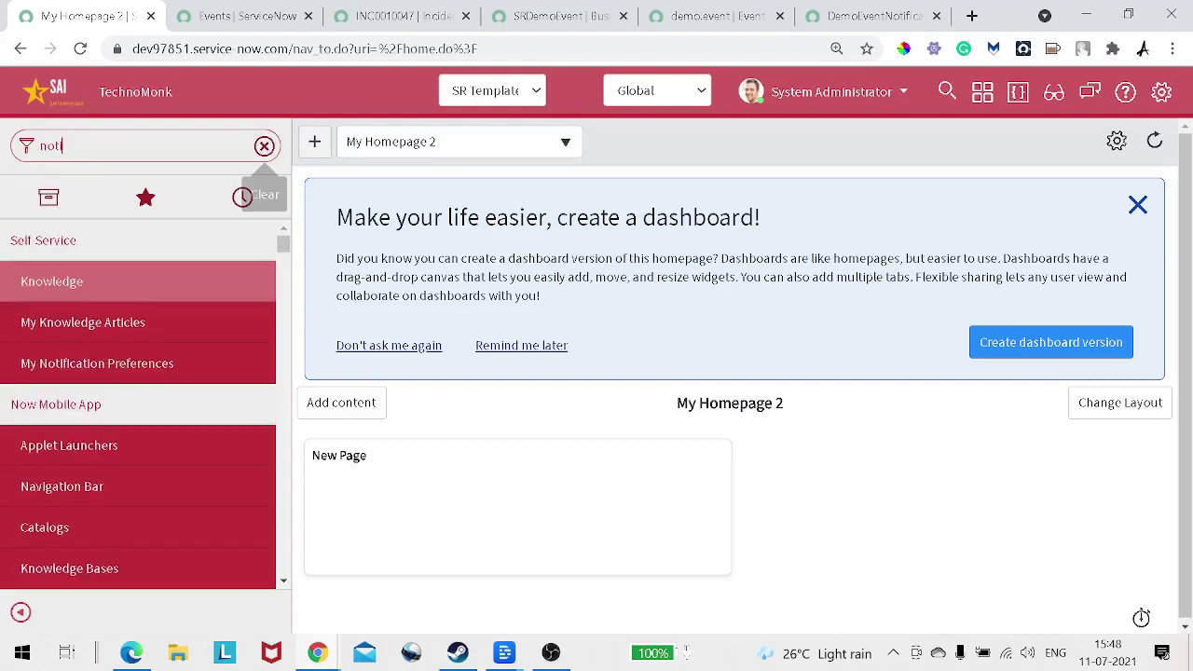
{"action": "type", "text": "f"}
{"action": "key", "text": "BackSpace"}
{"action": "key", "text": "BackSpace"}
{"action": "key", "text": "BackSpace"}
{"action": "key", "text": "BackSpace"}
{"action": "key", "text": "BackSpace"}
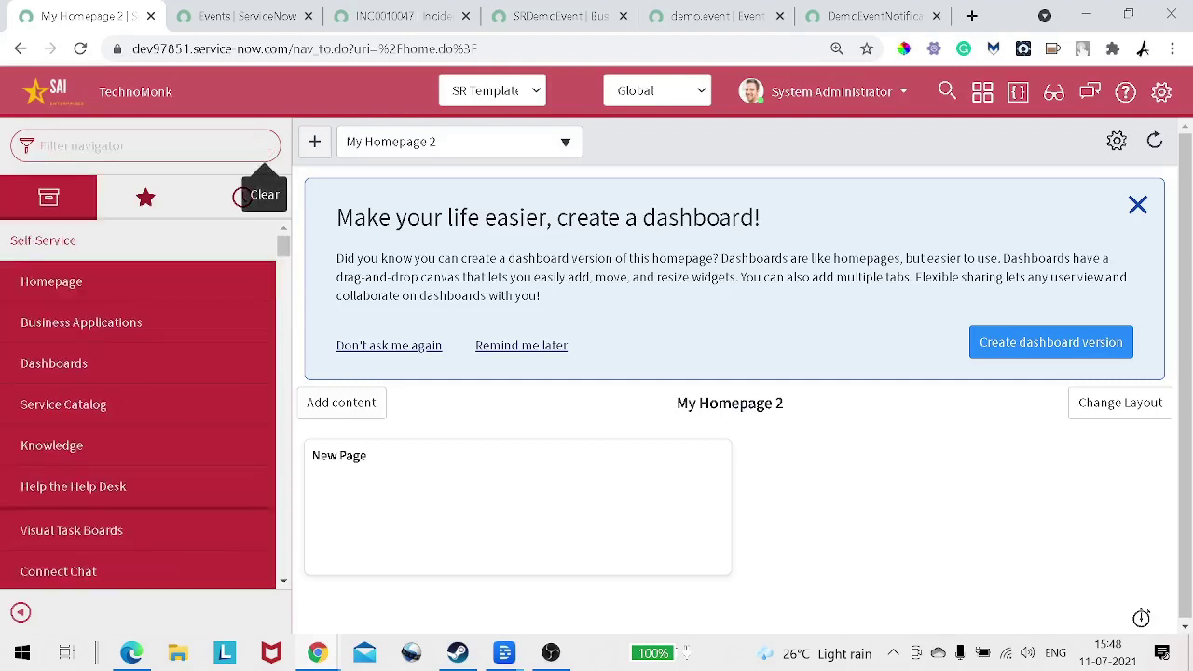
{"action": "type", "text": "email"}
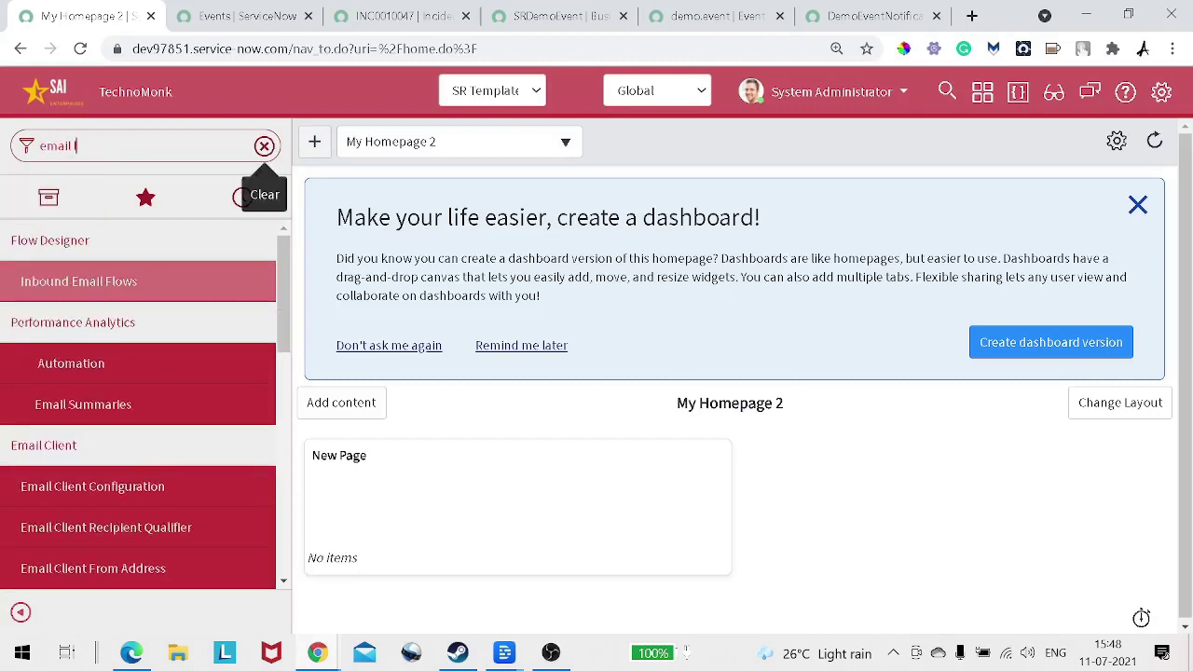
{"action": "type", "text": "s"}
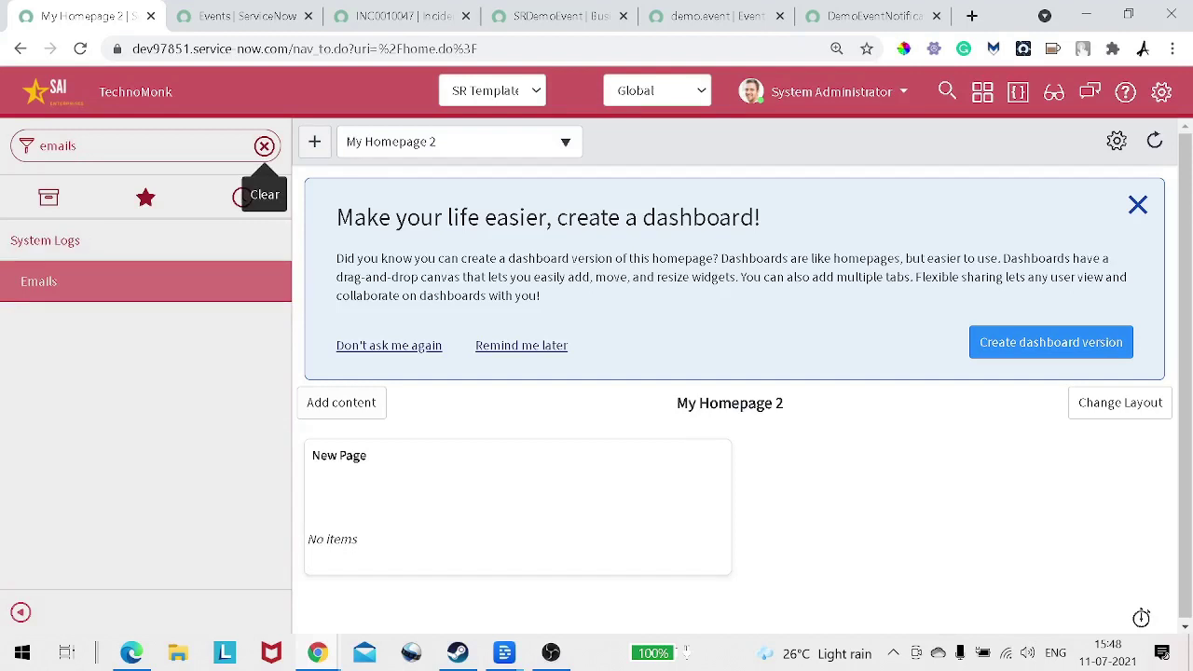
{"action": "right_click", "coordinate": [16, 292]}
{"action": "left_click", "coordinate": [100, 306]}
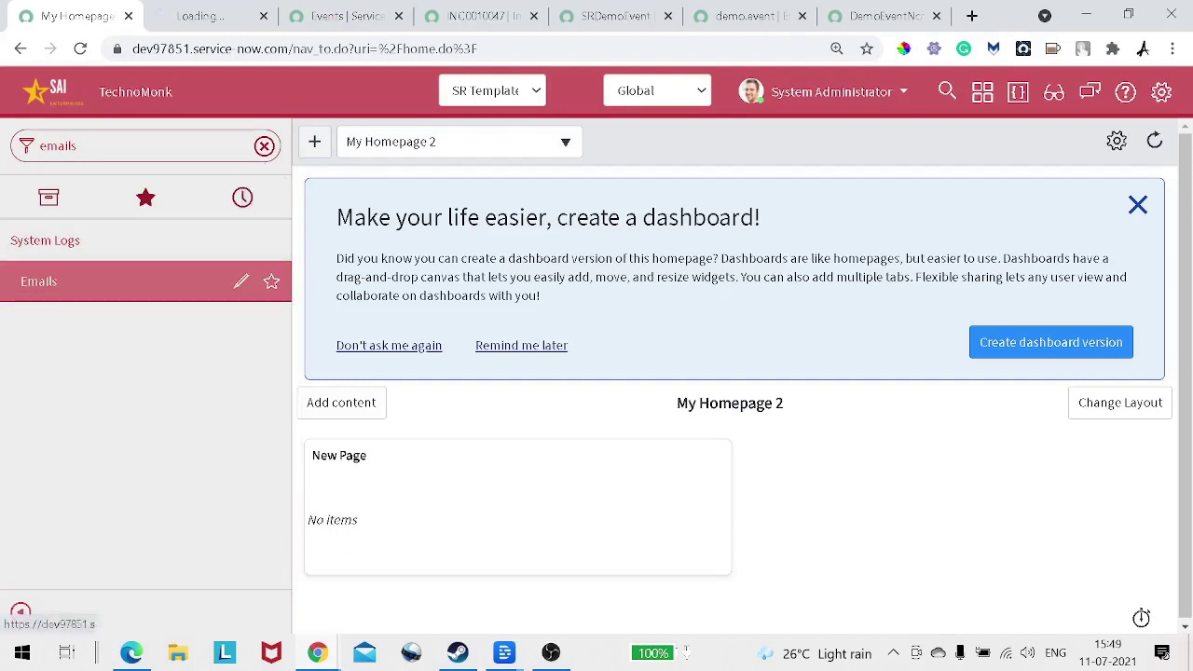
{"action": "left_click", "coordinate": [200, 16]}
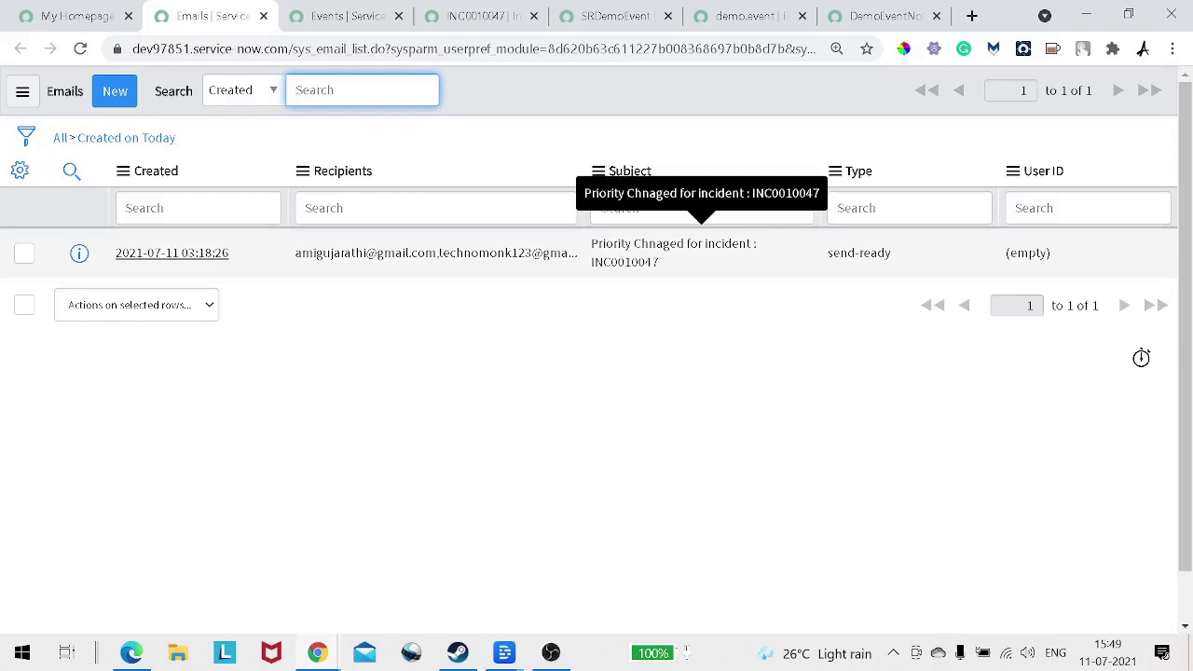
Step: Open the 'Priority Chnaged for incident : INC0010047' email record in a new tab
{"action": "right_click", "coordinate": [78, 258]}
{"action": "left_click", "coordinate": [161, 270]}
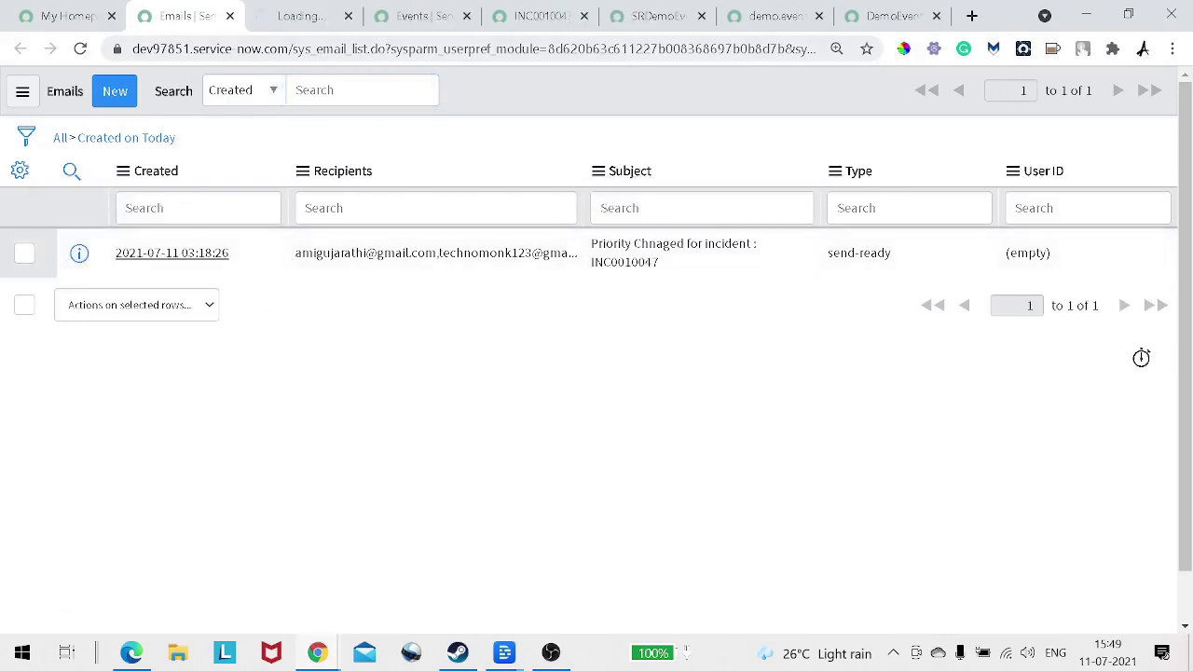
{"action": "key", "text": "ctrl+Tab"}
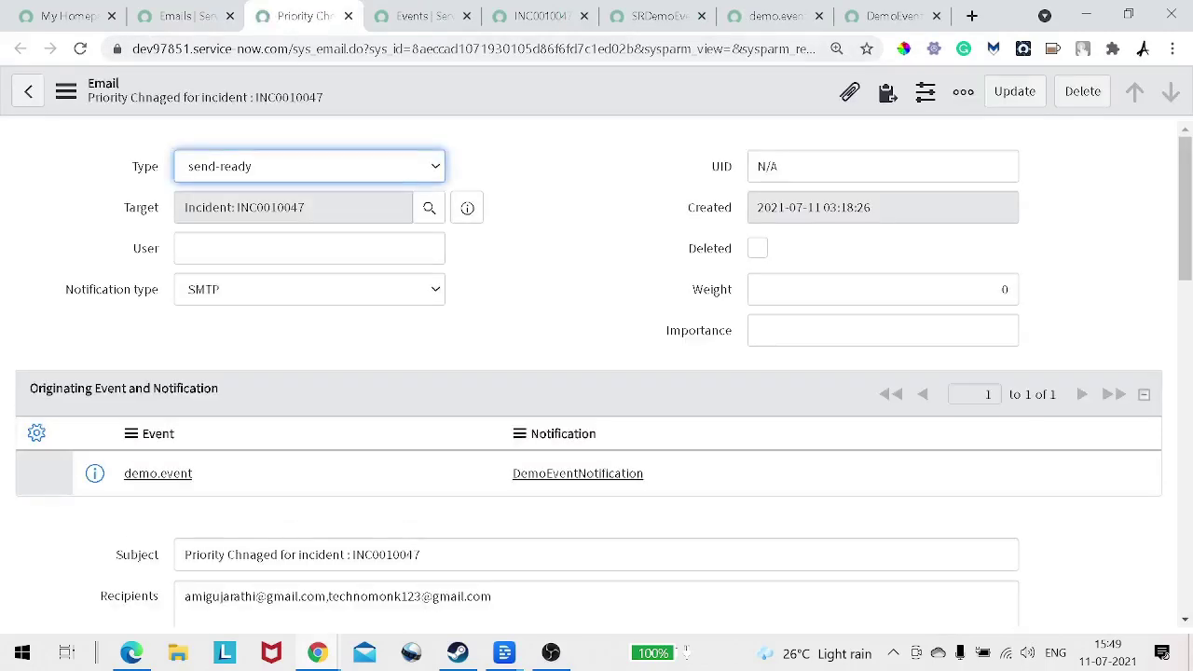
{"action": "scroll", "coordinate": [597, 373], "scroll_direction": "down", "scroll_amount": 2}
{"action": "scroll", "coordinate": [596, 372], "scroll_direction": "up", "scroll_amount": 2}
{"action": "double_click", "coordinate": [158, 474]}
{"action": "scroll", "coordinate": [157, 473], "scroll_direction": "down", "scroll_amount": 1}
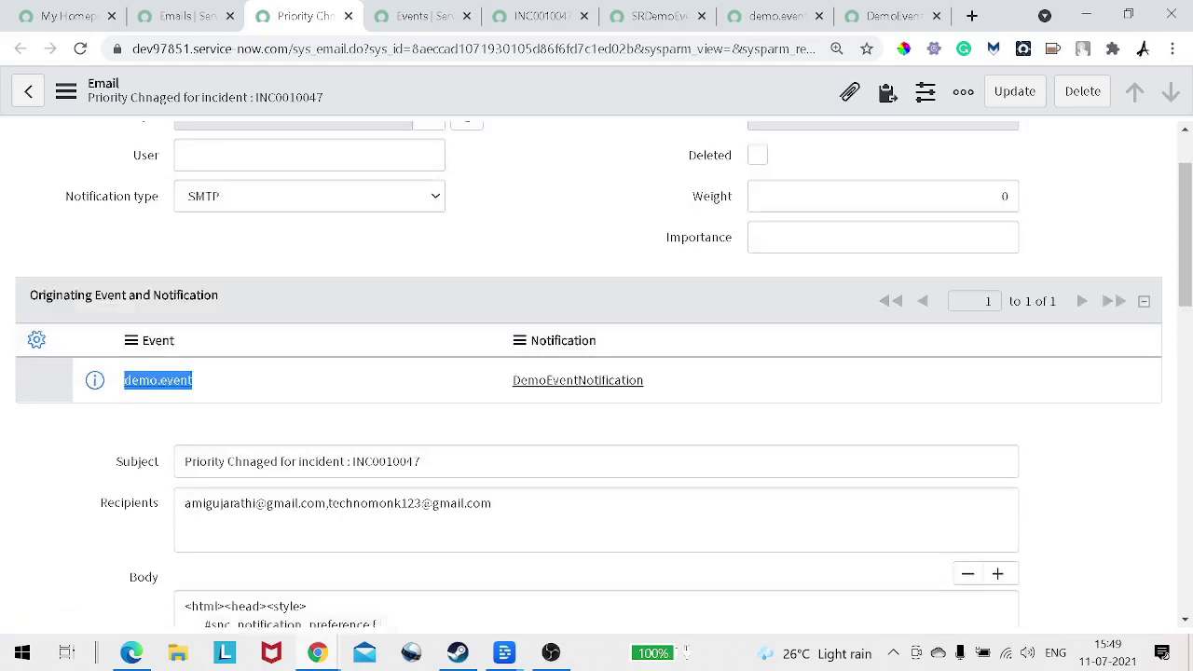
{"action": "left_click_drag", "start_coordinate": [421, 461], "coordinate": [185, 461]}
{"action": "scroll", "coordinate": [184, 462], "scroll_direction": "down", "scroll_amount": 1}
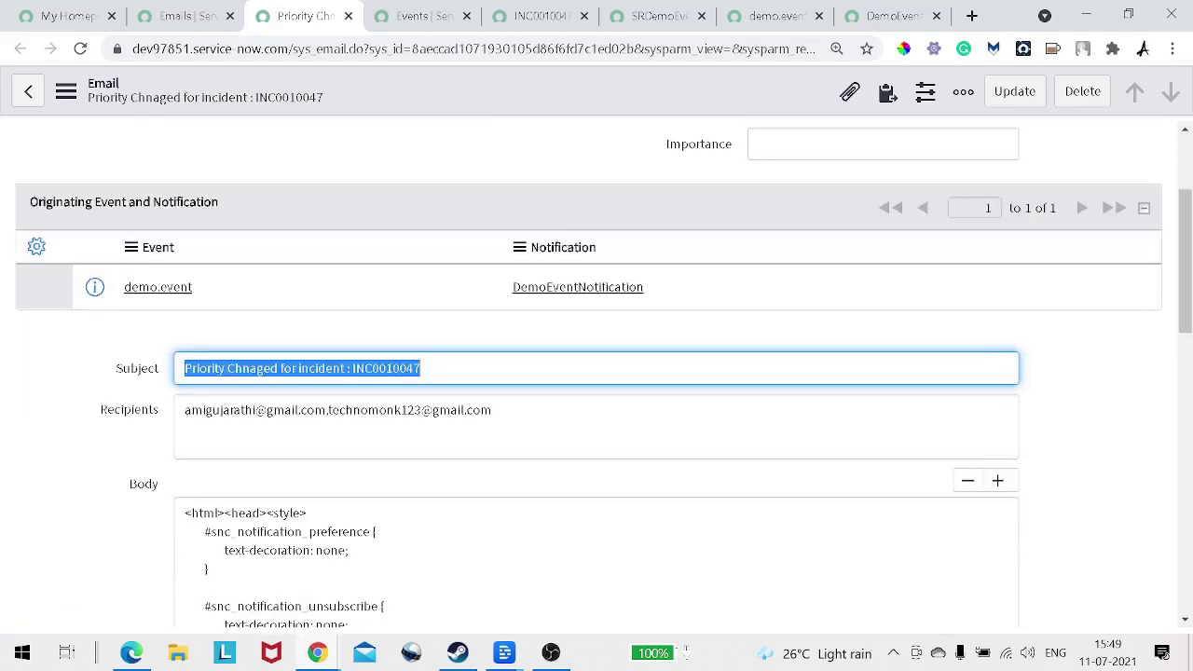
{"action": "left_click_drag", "start_coordinate": [327, 411], "coordinate": [185, 410]}
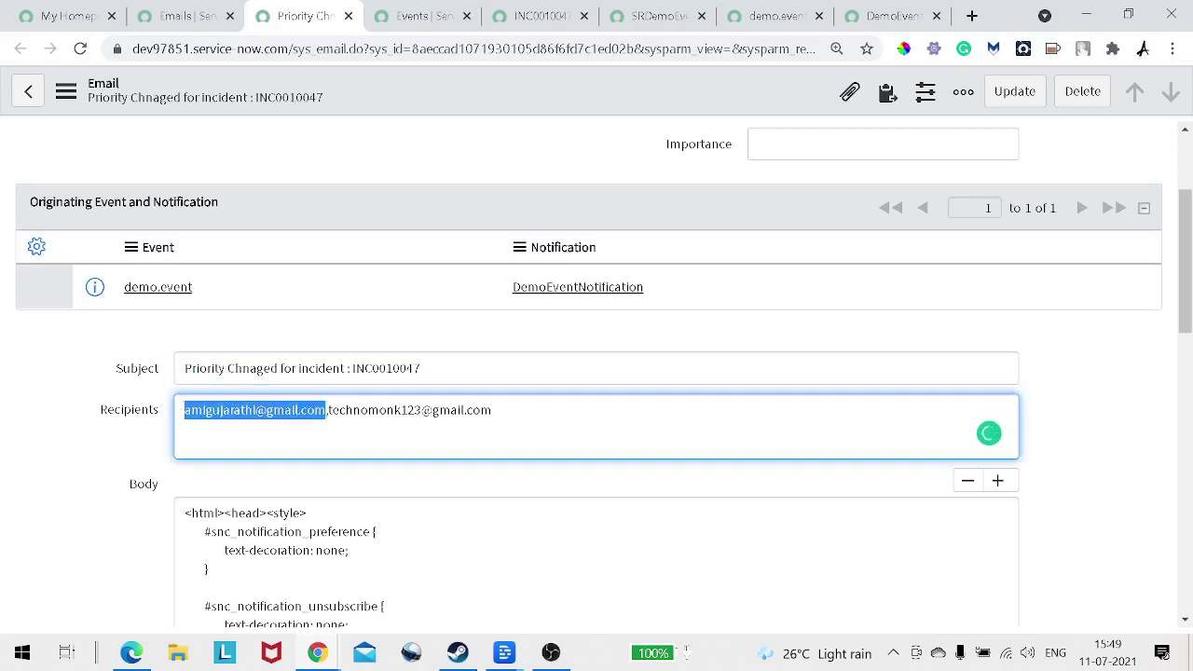
{"action": "key", "text": "ctrl+Tab"}
{"action": "key", "text": "ctrl+Tab"}
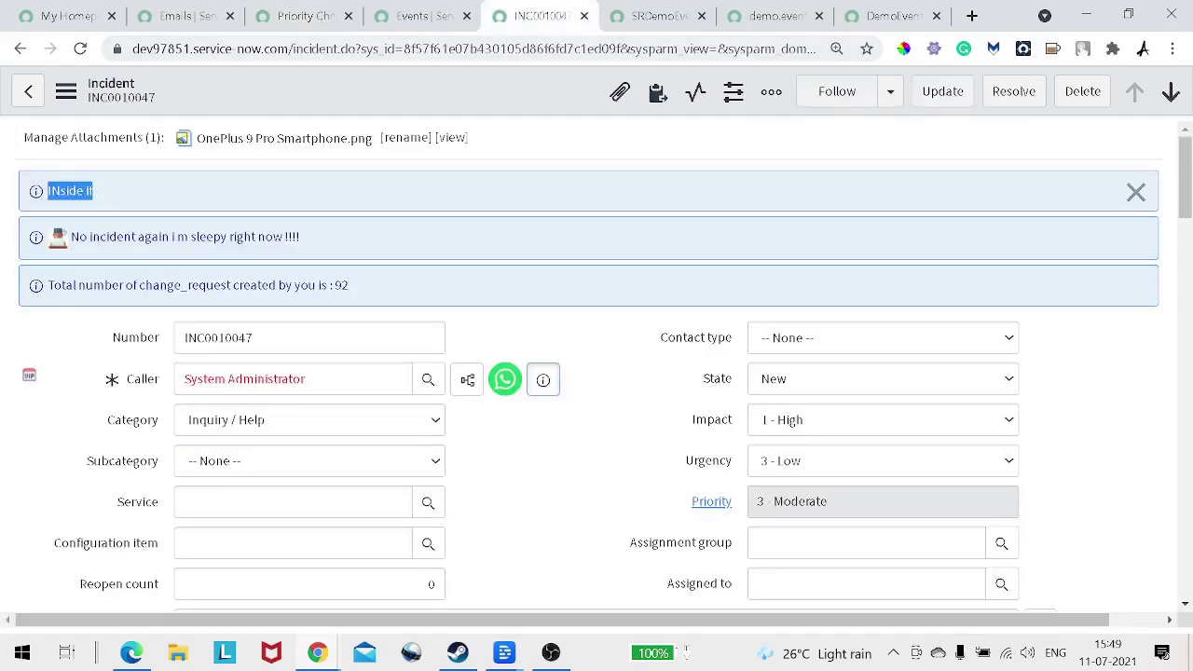
{"action": "left_click", "coordinate": [543, 380]}
{"action": "scroll", "coordinate": [543, 379], "scroll_direction": "down", "scroll_amount": 1}
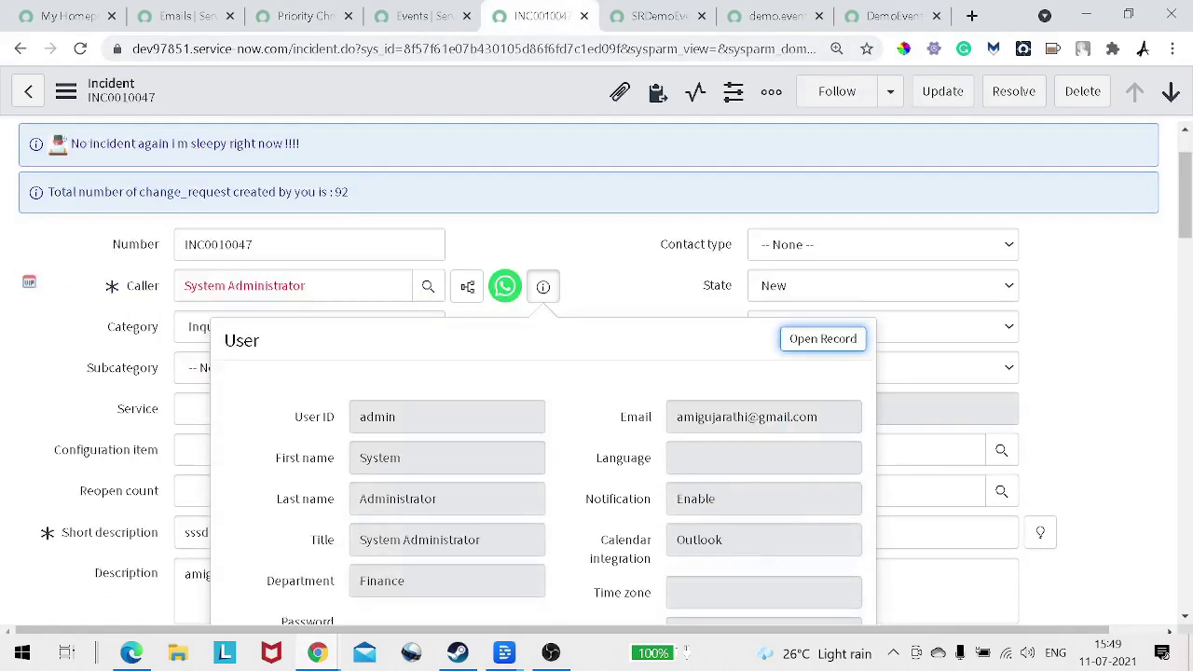
{"action": "scroll", "coordinate": [597, 373], "scroll_direction": "down", "scroll_amount": 1}
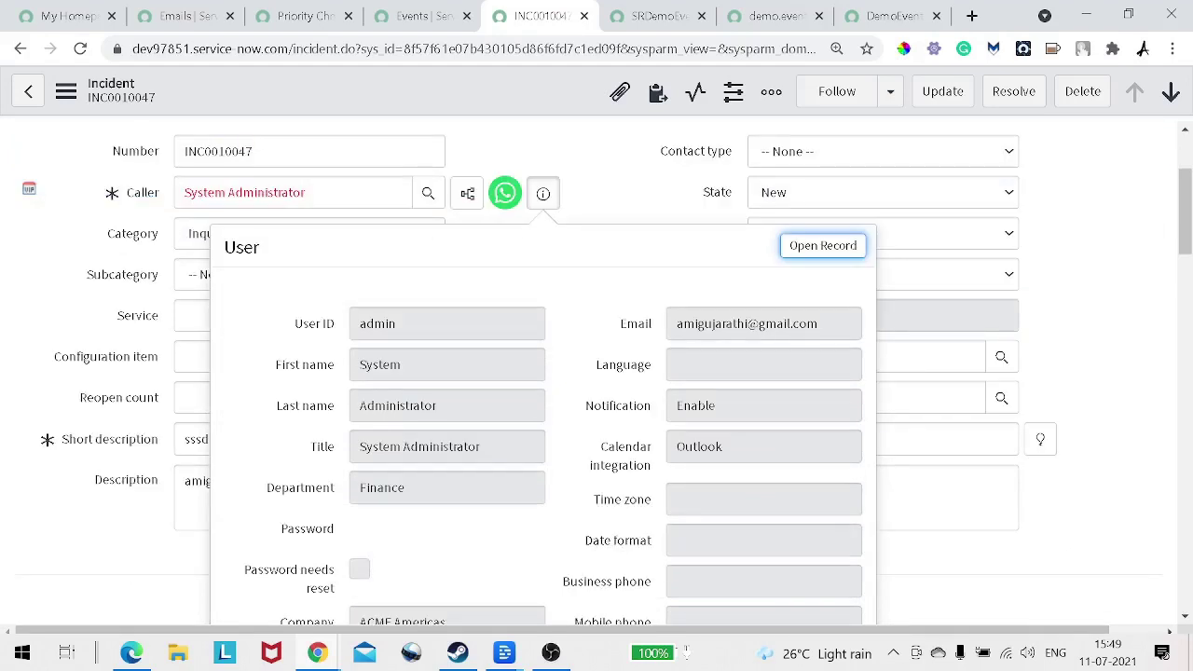
{"action": "left_click", "coordinate": [305, 16]}
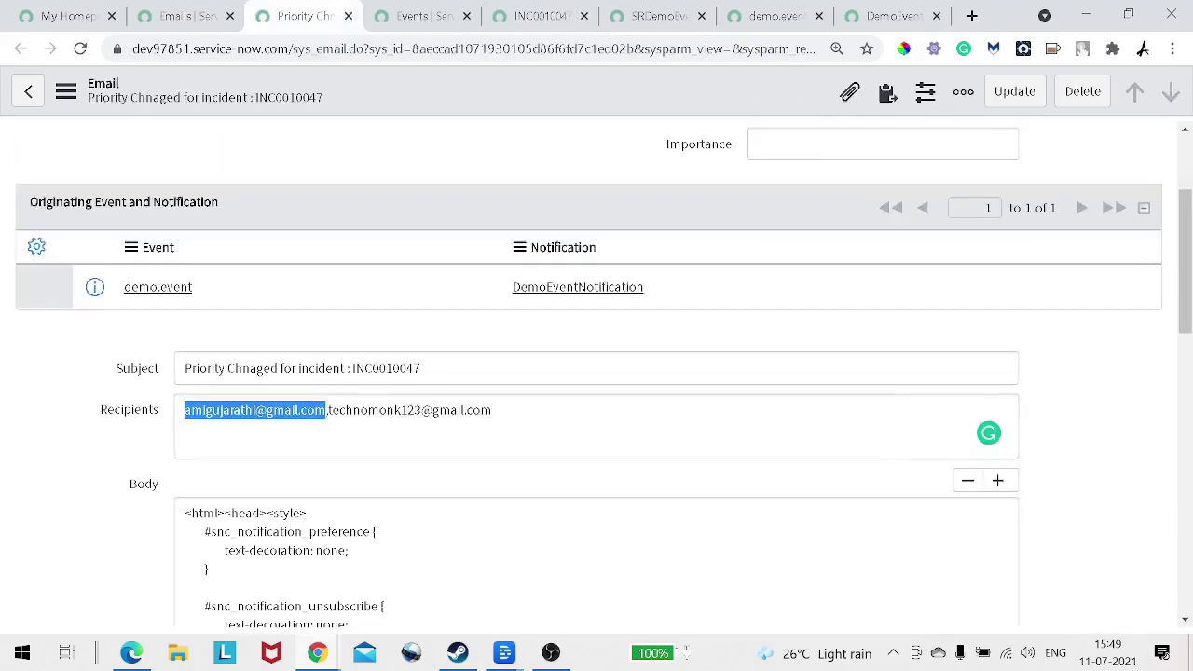
{"action": "left_click_drag", "start_coordinate": [332, 410], "coordinate": [482, 410]}
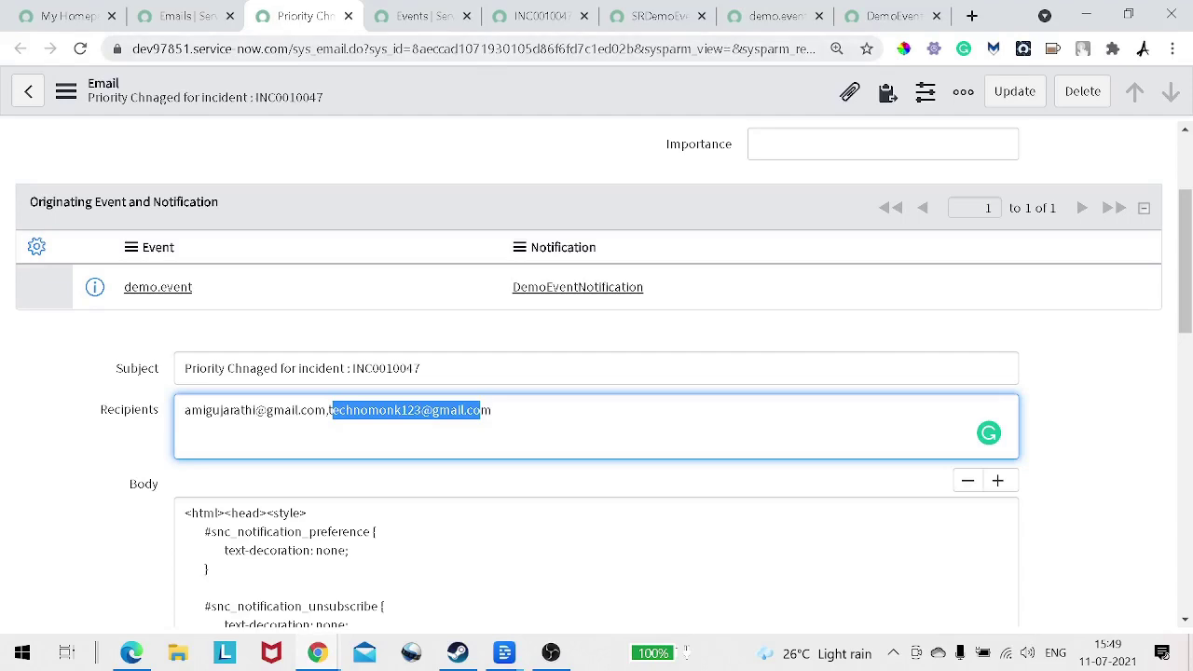
{"action": "scroll", "coordinate": [597, 373], "scroll_direction": "down", "scroll_amount": 7}
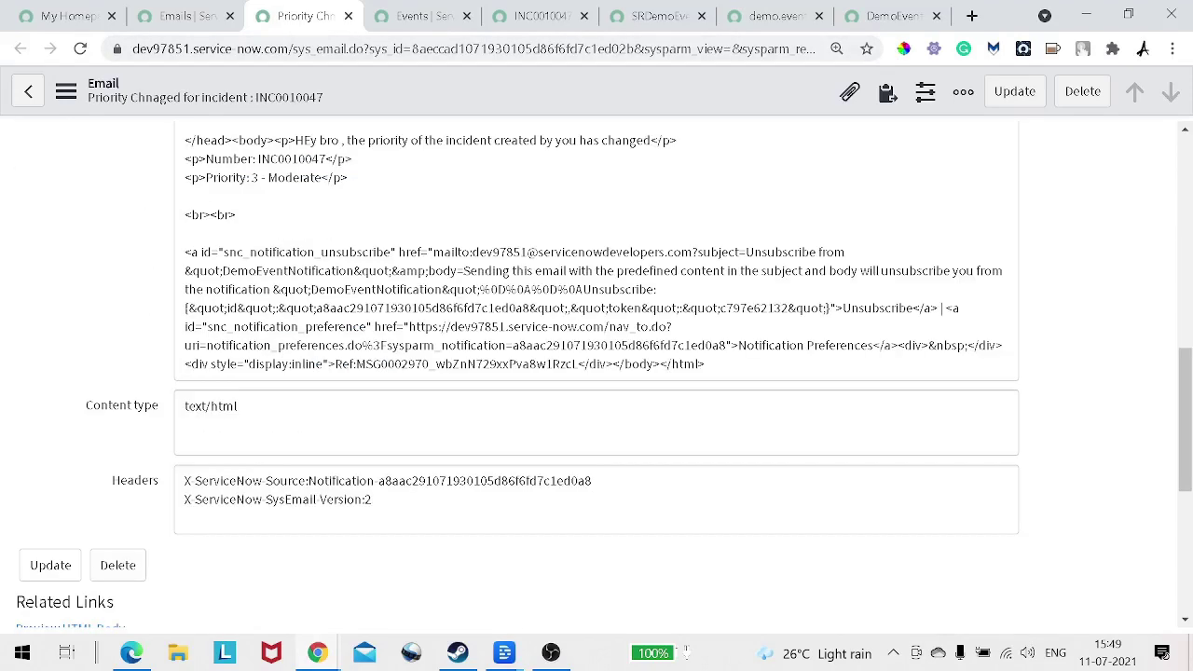
{"action": "scroll", "coordinate": [596, 373], "scroll_direction": "down", "scroll_amount": 1}
{"action": "left_click", "coordinate": [71, 536]}
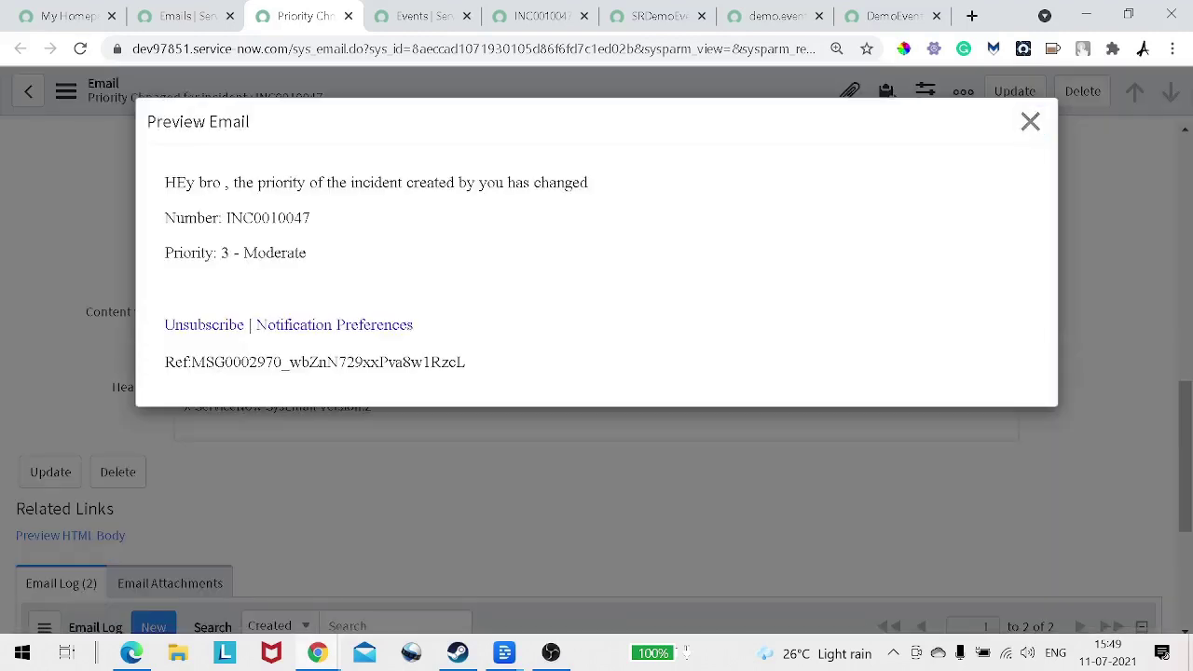
{"action": "left_click_drag", "start_coordinate": [465, 364], "coordinate": [164, 183]}
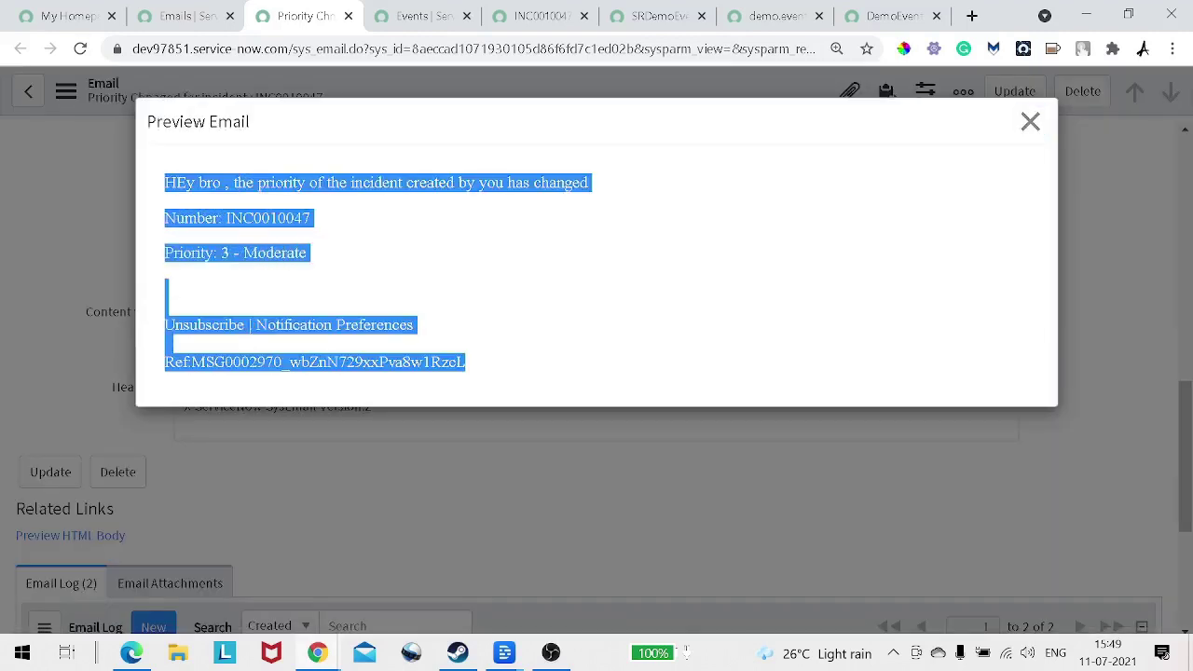
{"action": "left_click", "coordinate": [1030, 121]}
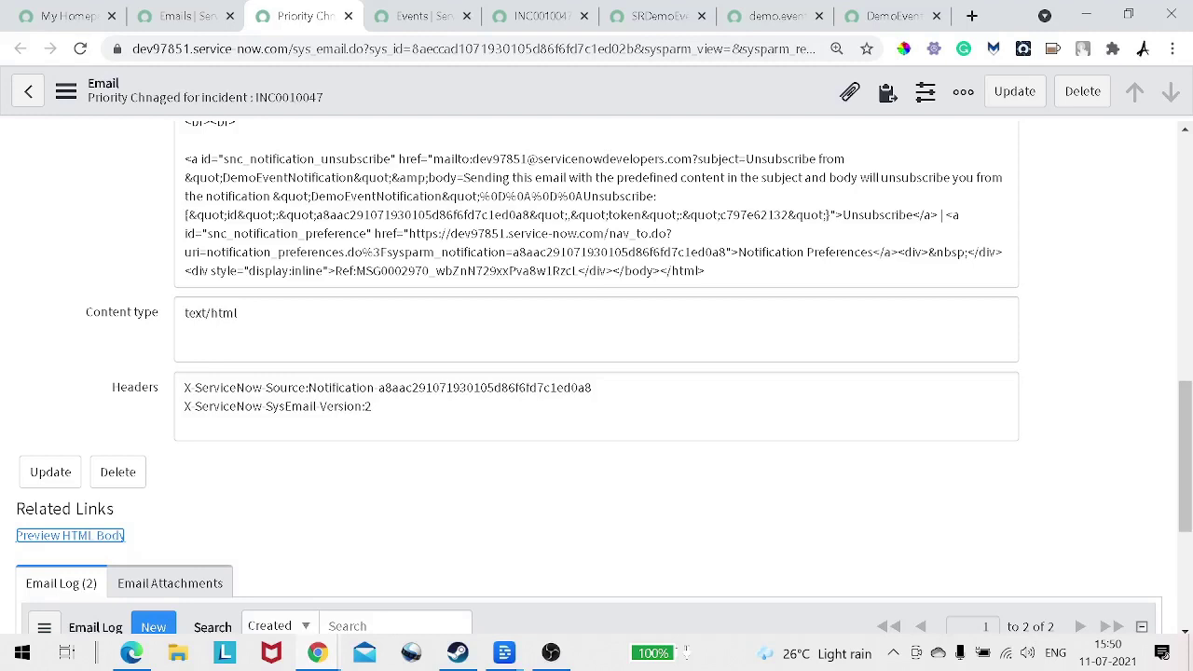
{"action": "mouse_move", "coordinate": [551, 653]}
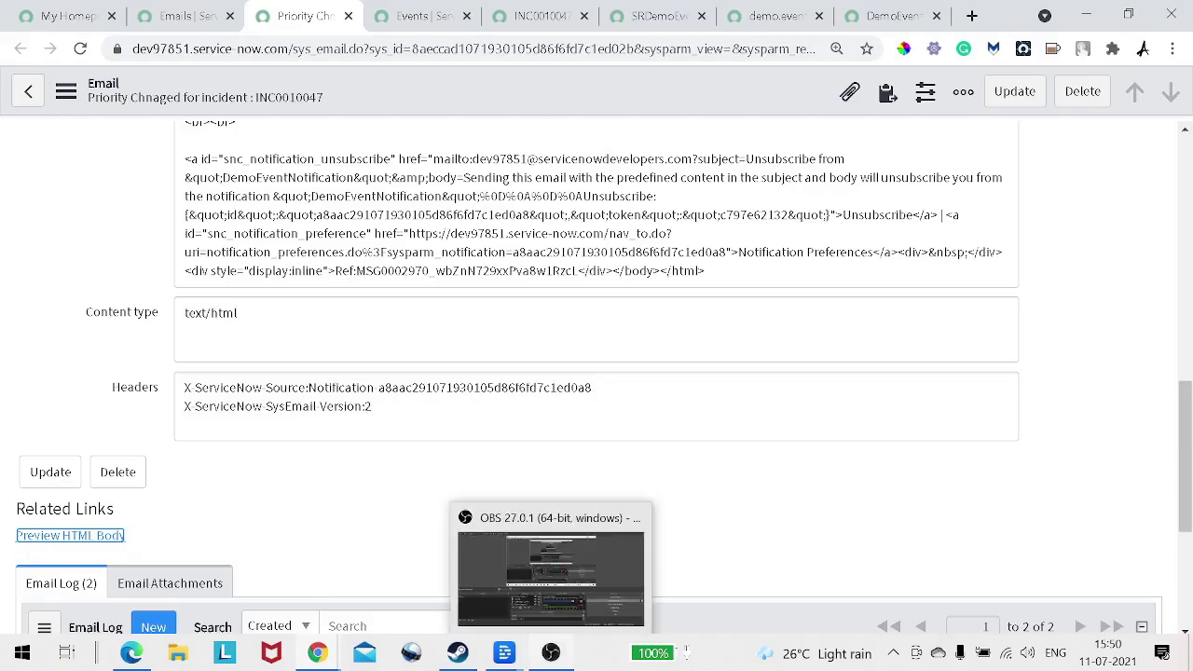